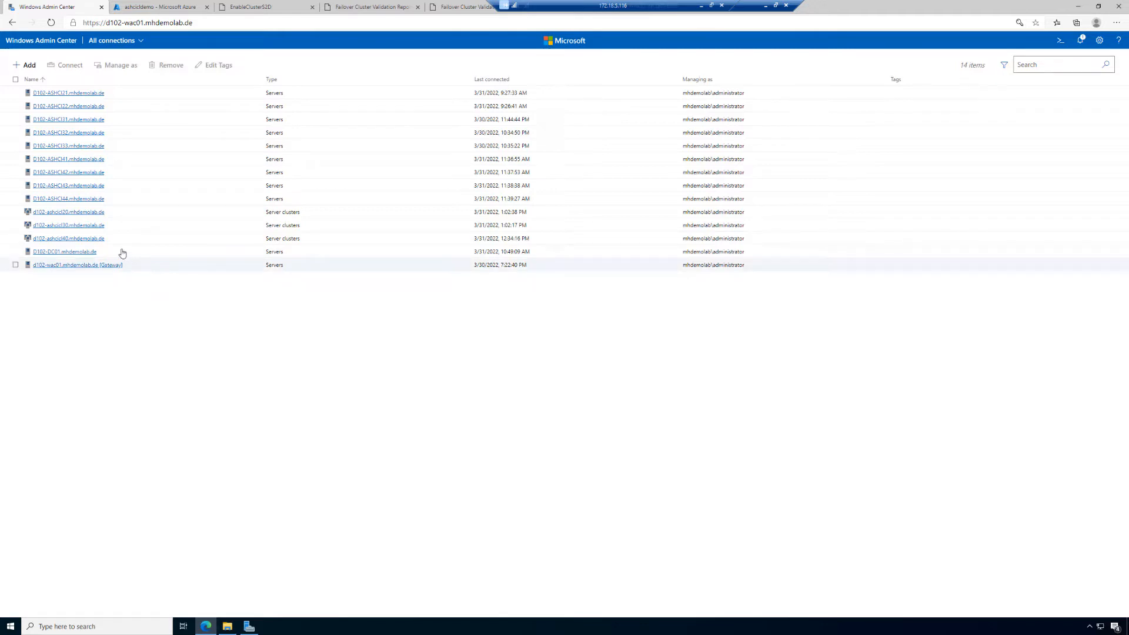
Connect to the d102-ashcicl20.mhdemolab.de cluster and show the inventory of its volumes
{"action": "left_click", "coordinate": [76, 213]}
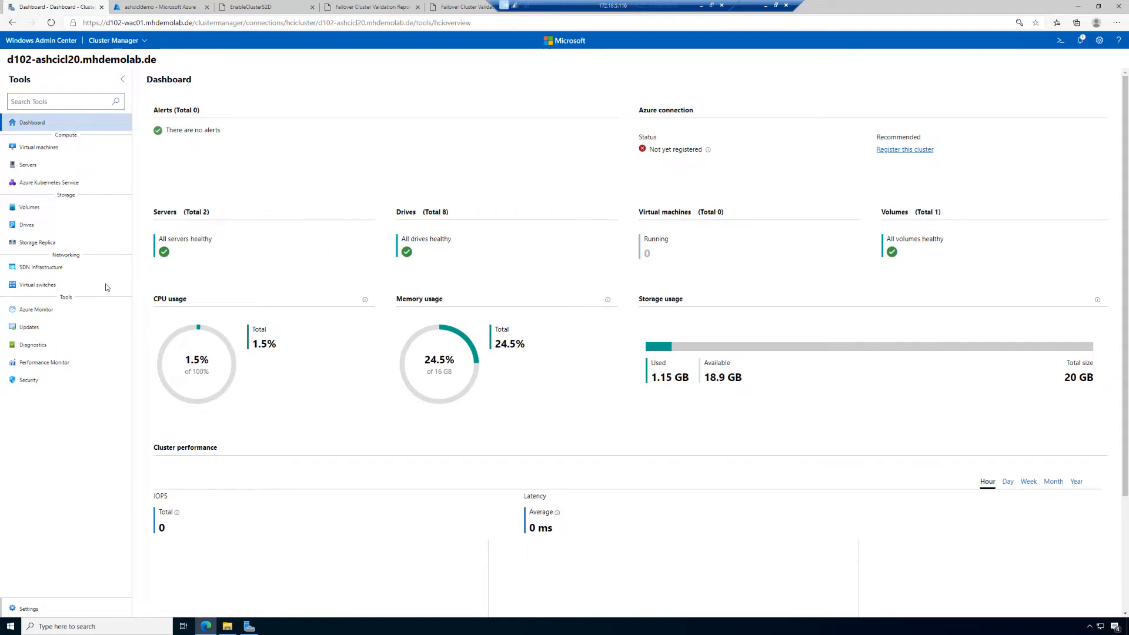
{"action": "left_click", "coordinate": [35, 211]}
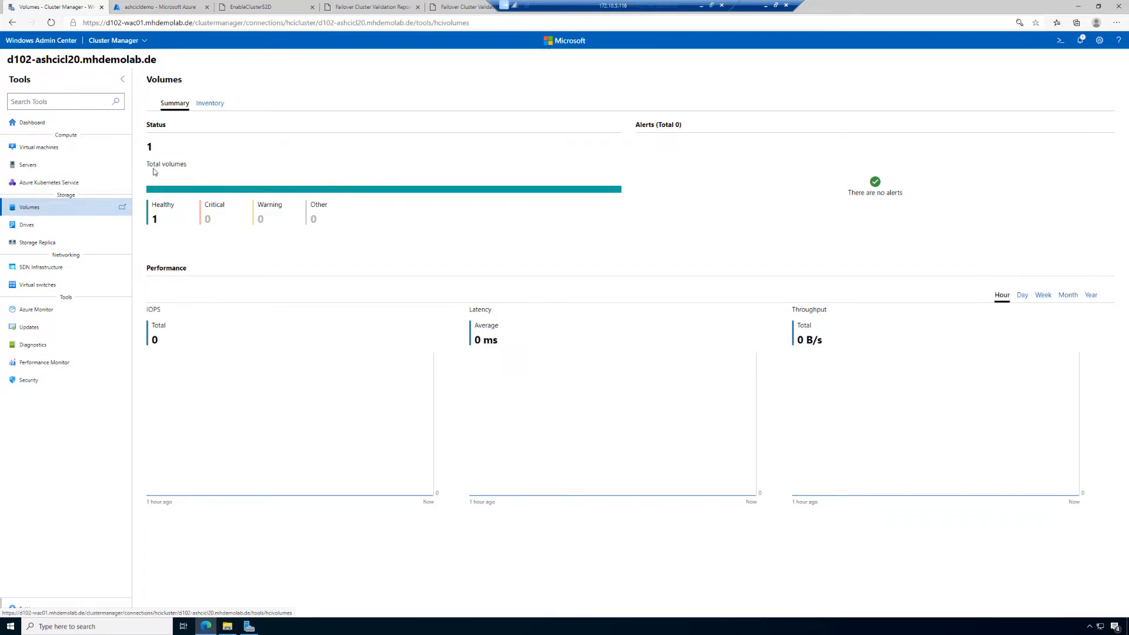
{"action": "left_click", "coordinate": [211, 104]}
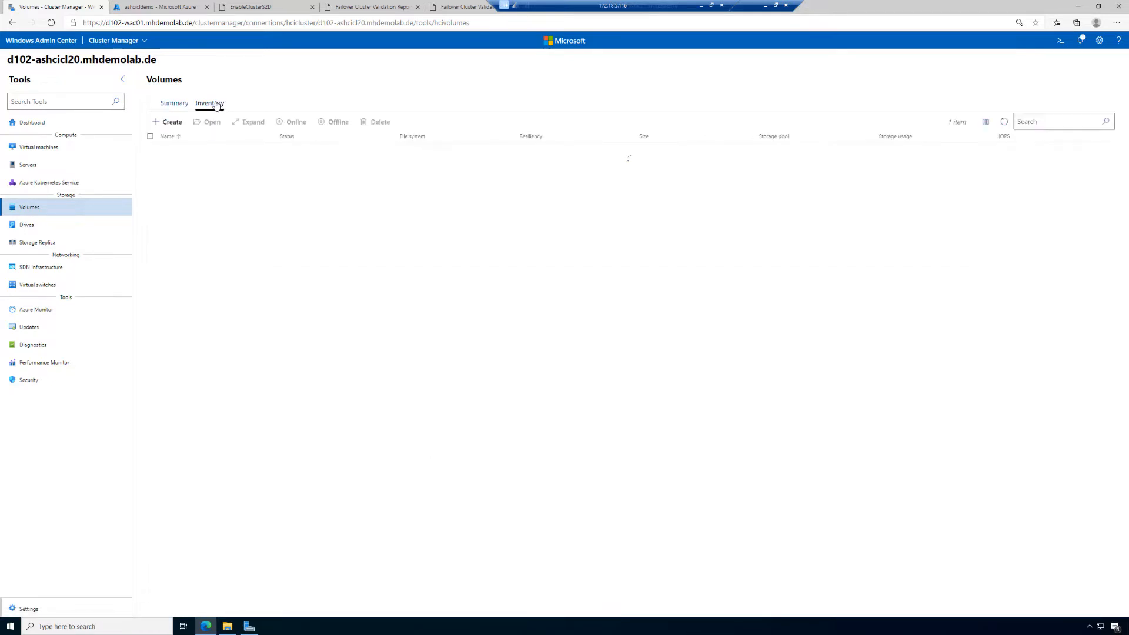
{"action": "left_click", "coordinate": [504, 634]}
{"action": "left_click", "coordinate": [493, 555]}
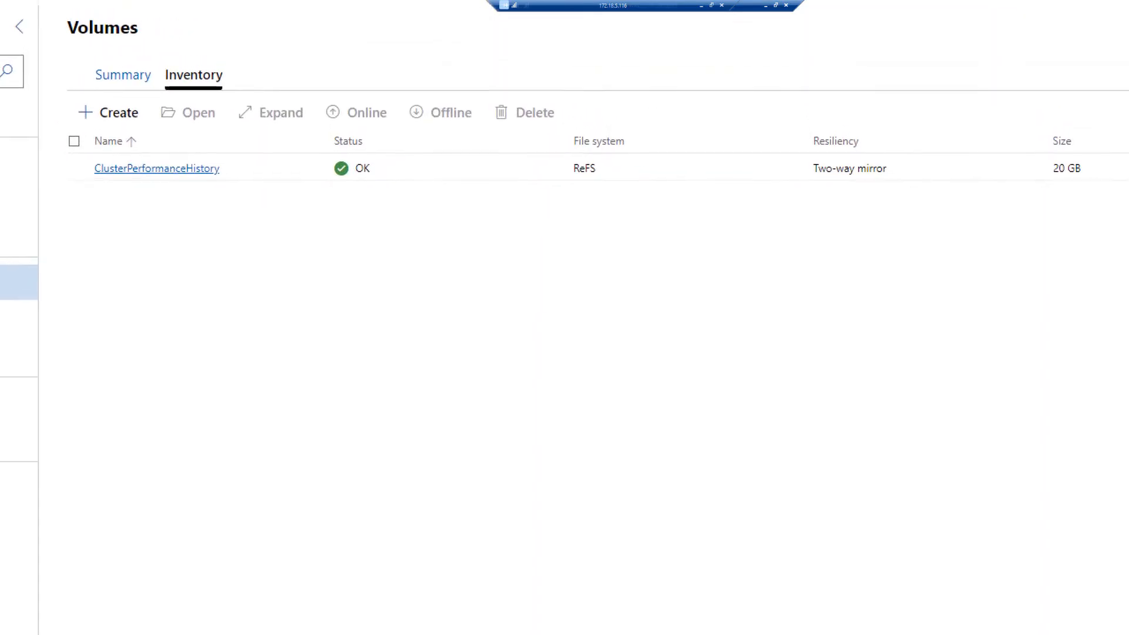
{"action": "left_click", "coordinate": [214, 147]}
{"action": "mouse_move", "coordinate": [82, 150]}
{"action": "left_mouse_down"}
{"action": "mouse_move", "coordinate": [165, 170]}
{"action": "mouse_move", "coordinate": [549, 204]}
{"action": "mouse_move", "coordinate": [1111, 202]}
{"action": "mouse_move", "coordinate": [1106, 191]}
{"action": "mouse_move", "coordinate": [1127, 185]}
{"action": "left_mouse_up"}
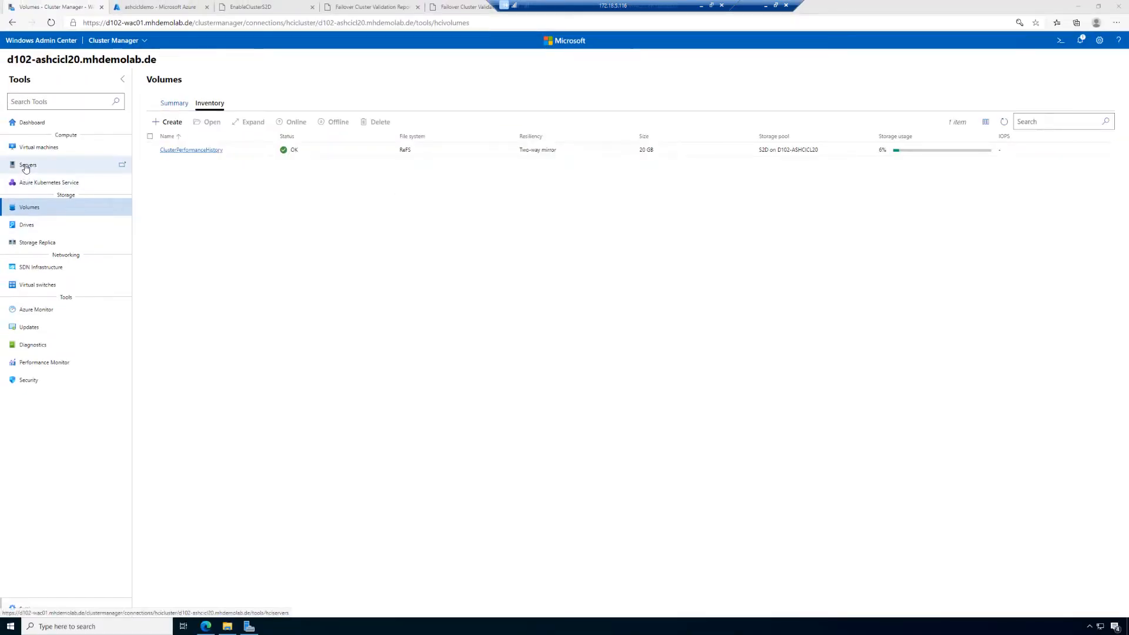
Review the inventory of servers in the cluster and return to the volume inventory
{"action": "left_click", "coordinate": [26, 167]}
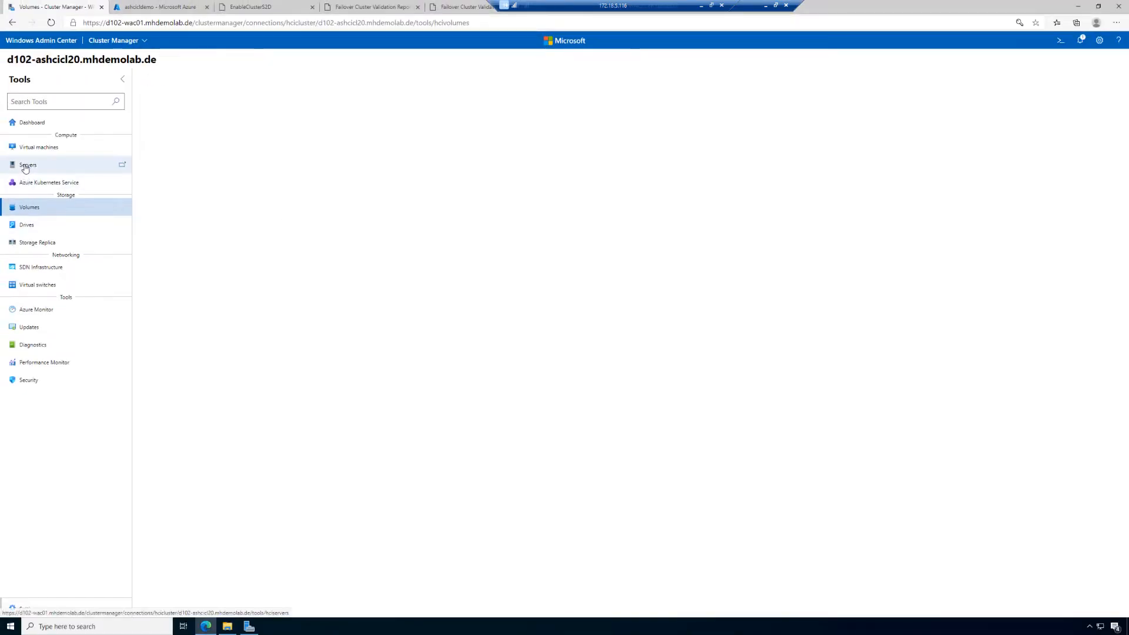
{"action": "left_click", "coordinate": [209, 105]}
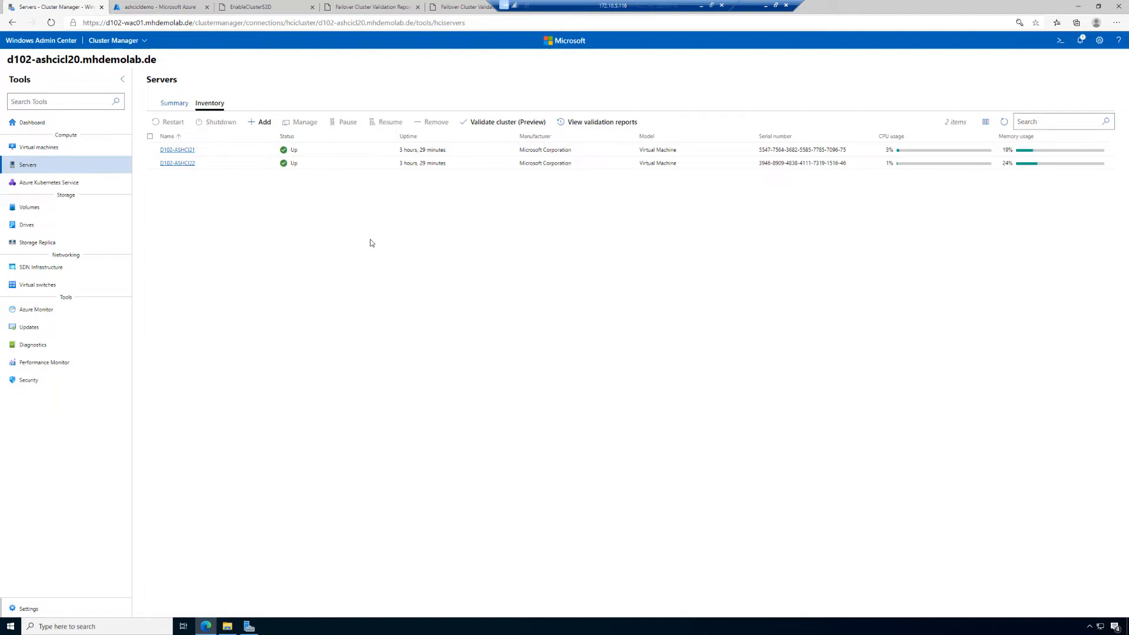
{"action": "left_click", "coordinate": [56, 208]}
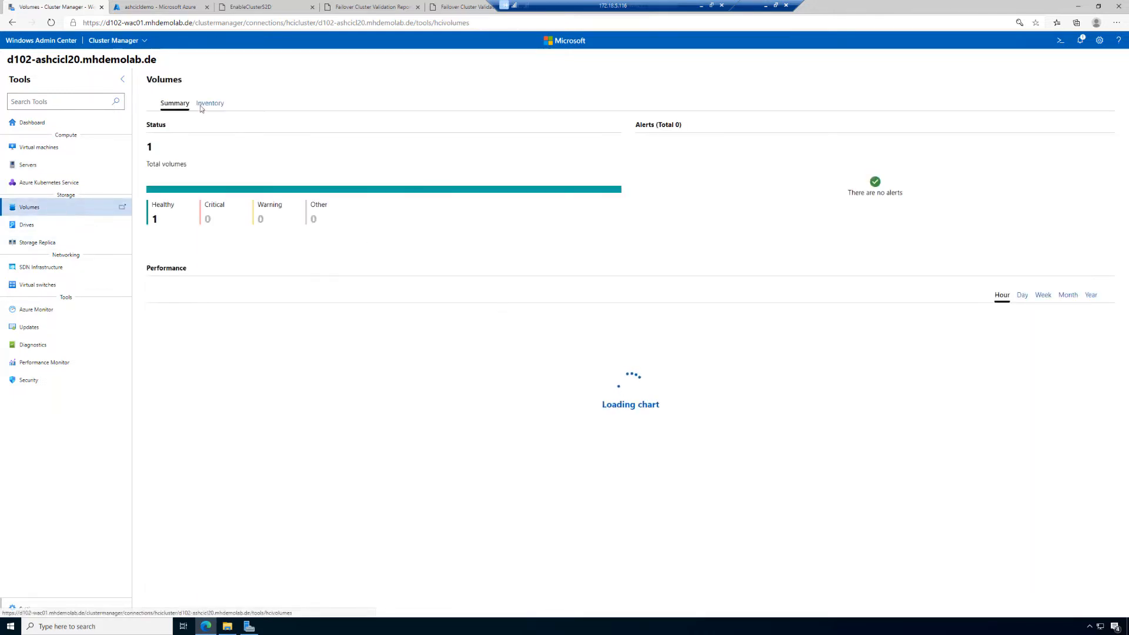
{"action": "left_click", "coordinate": [216, 106]}
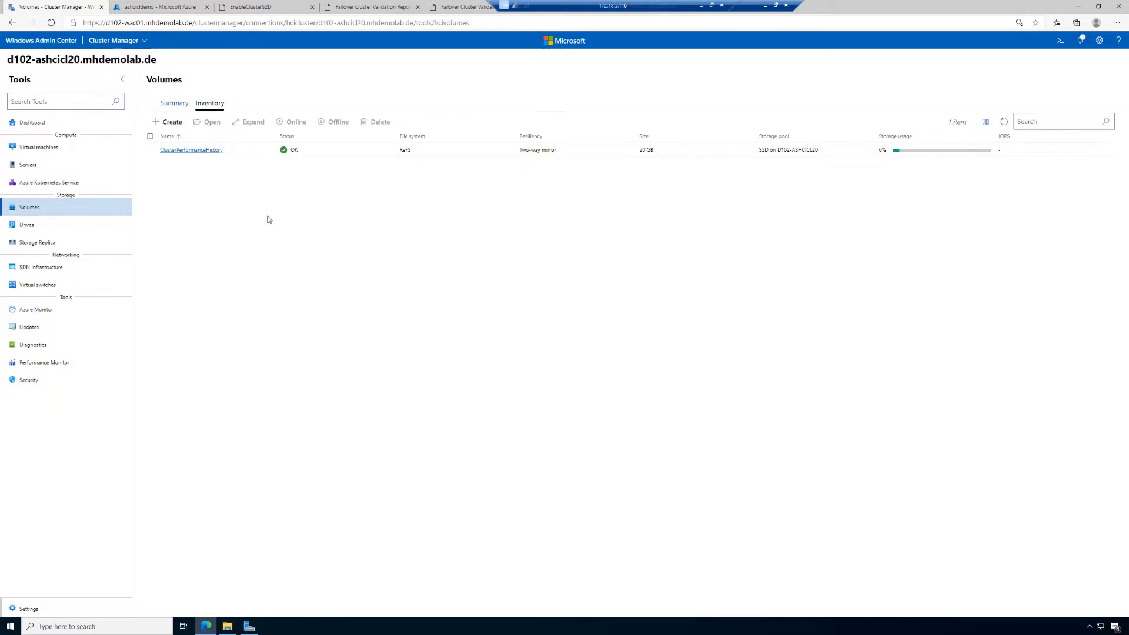
Create a two-way mirror volume of 1000 GB with fixed provisioning and without integrity checksums or encryption
{"action": "left_click", "coordinate": [171, 122]}
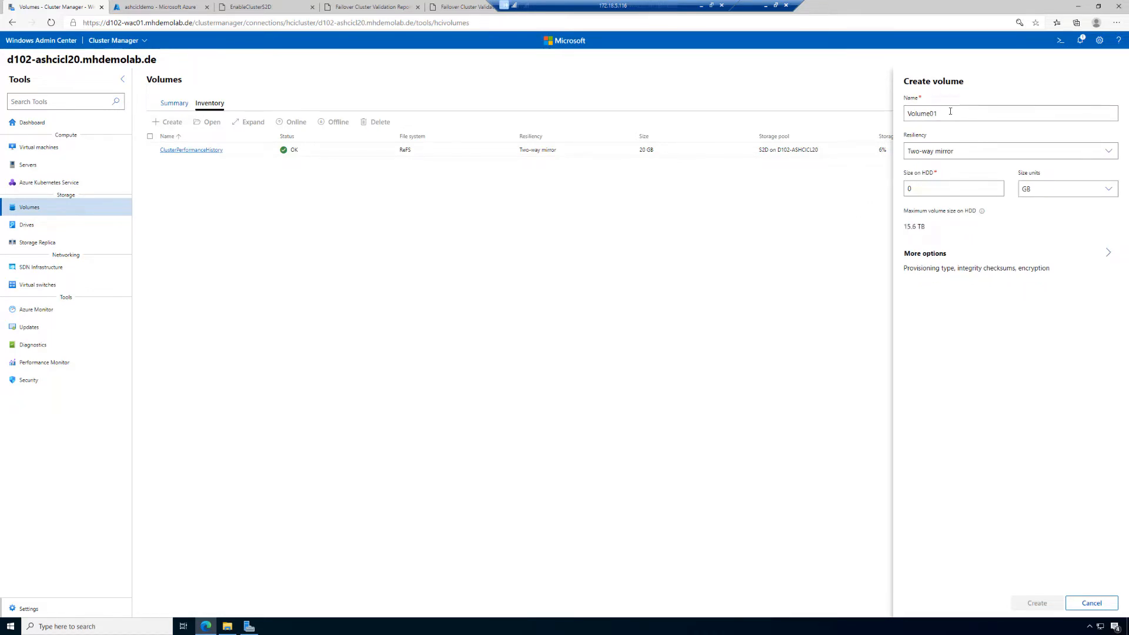
{"action": "left_click", "coordinate": [965, 151]}
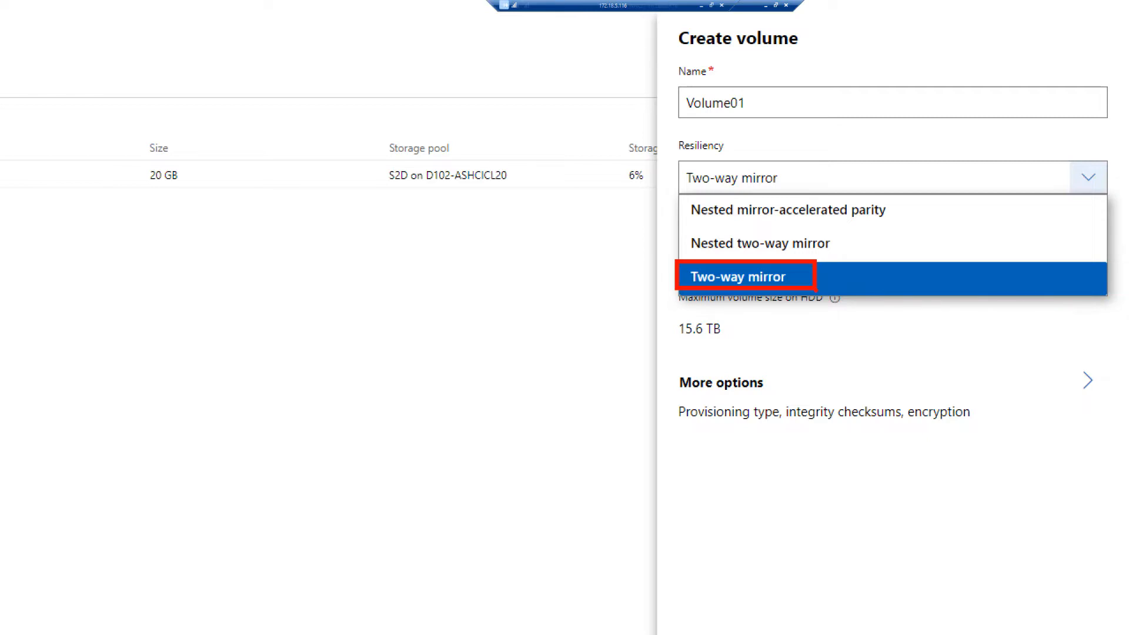
{"action": "left_click", "coordinate": [828, 277]}
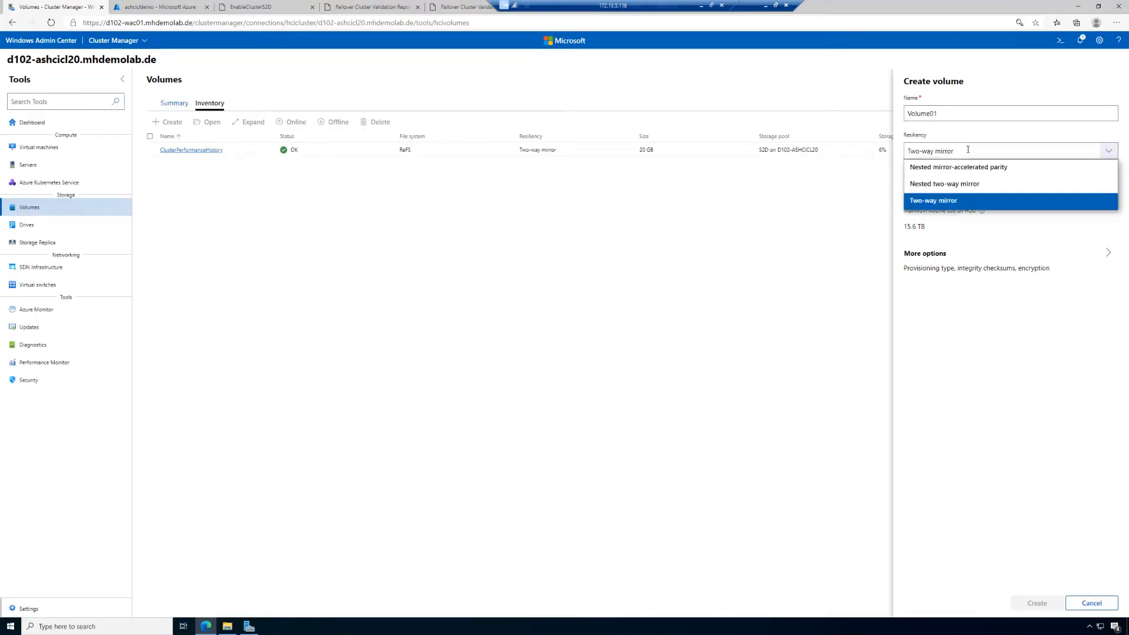
{"action": "left_click", "coordinate": [967, 201]}
{"action": "left_click_drag", "start_coordinate": [892, 181], "coordinate": [869, 180]}
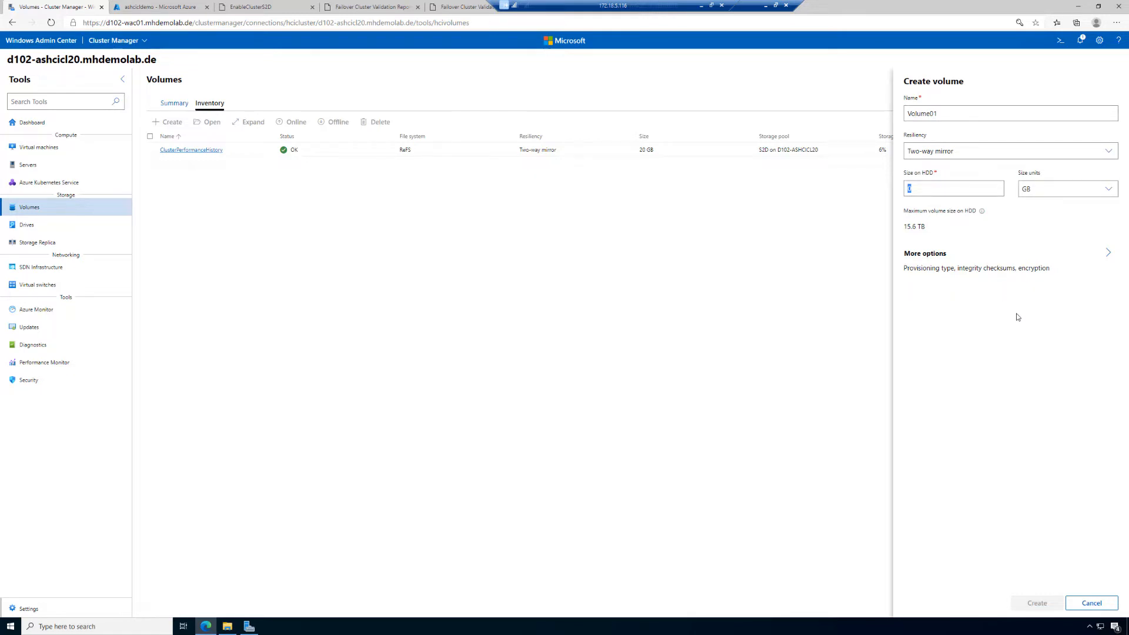
{"action": "type", "text": "1000"}
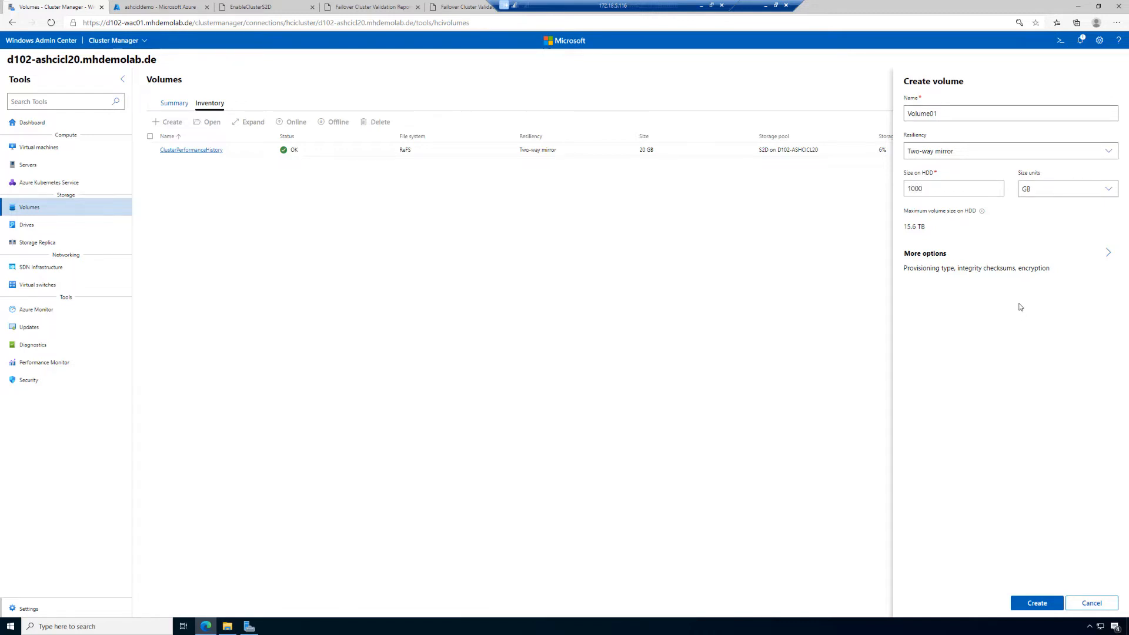
{"action": "left_click", "coordinate": [1098, 261]}
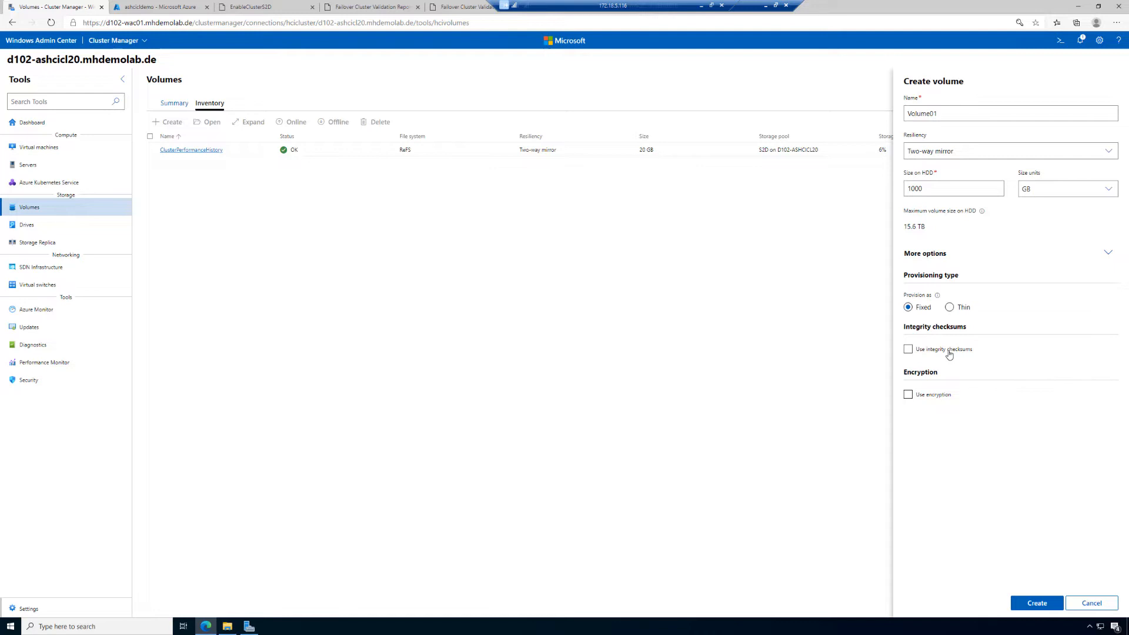
{"action": "left_click", "coordinate": [1038, 603]}
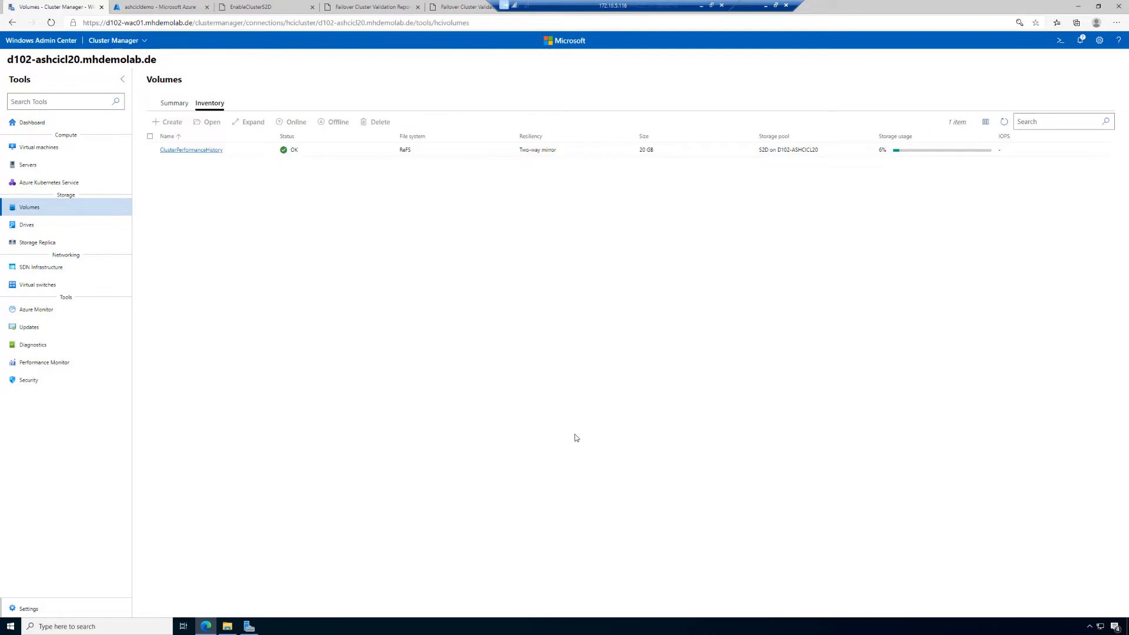
Check the notifications for the volume creation and refresh the volume inventory
{"action": "left_click", "coordinate": [1078, 40]}
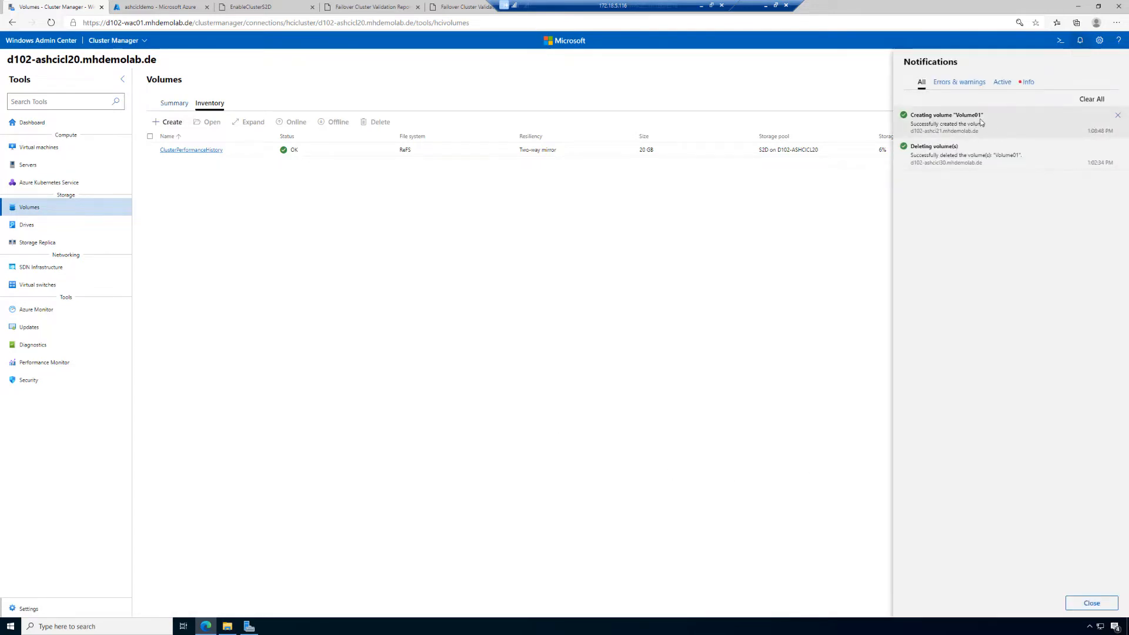
{"action": "left_click", "coordinate": [783, 330]}
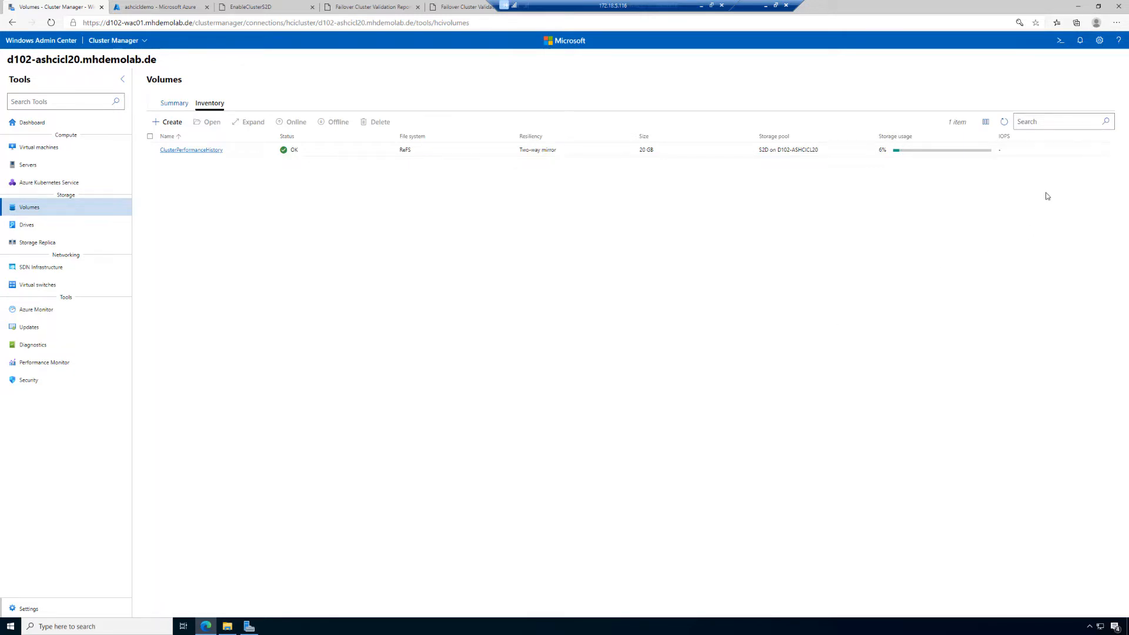
{"action": "left_click", "coordinate": [1005, 122]}
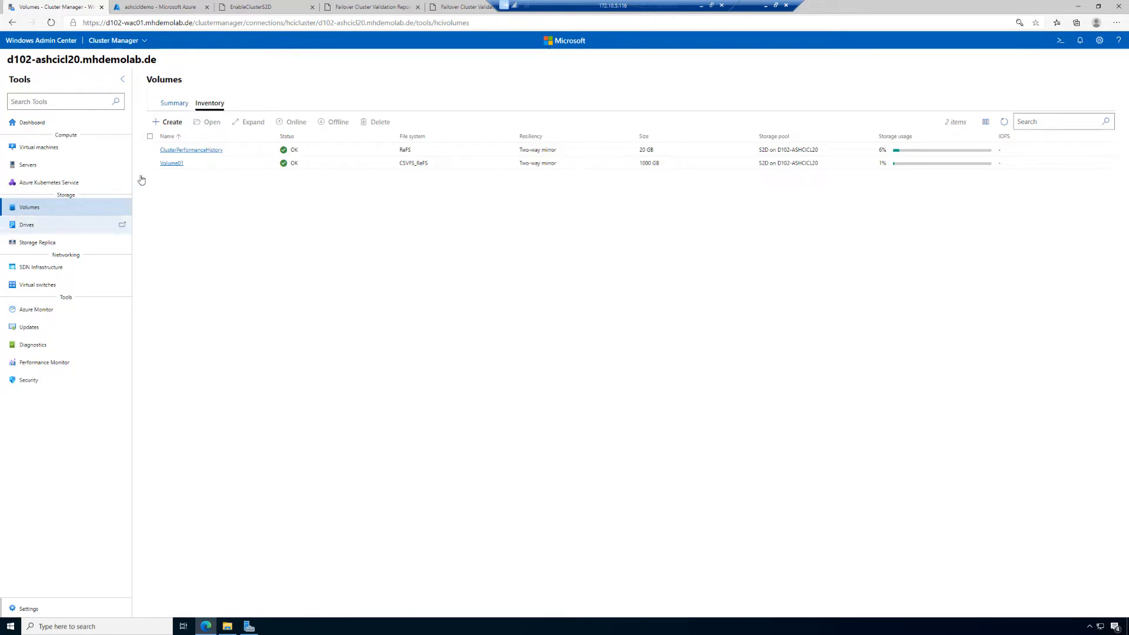
Set up a second volume with nested two-way mirror resiliency and a size of 1000 GB
{"action": "left_click", "coordinate": [168, 123]}
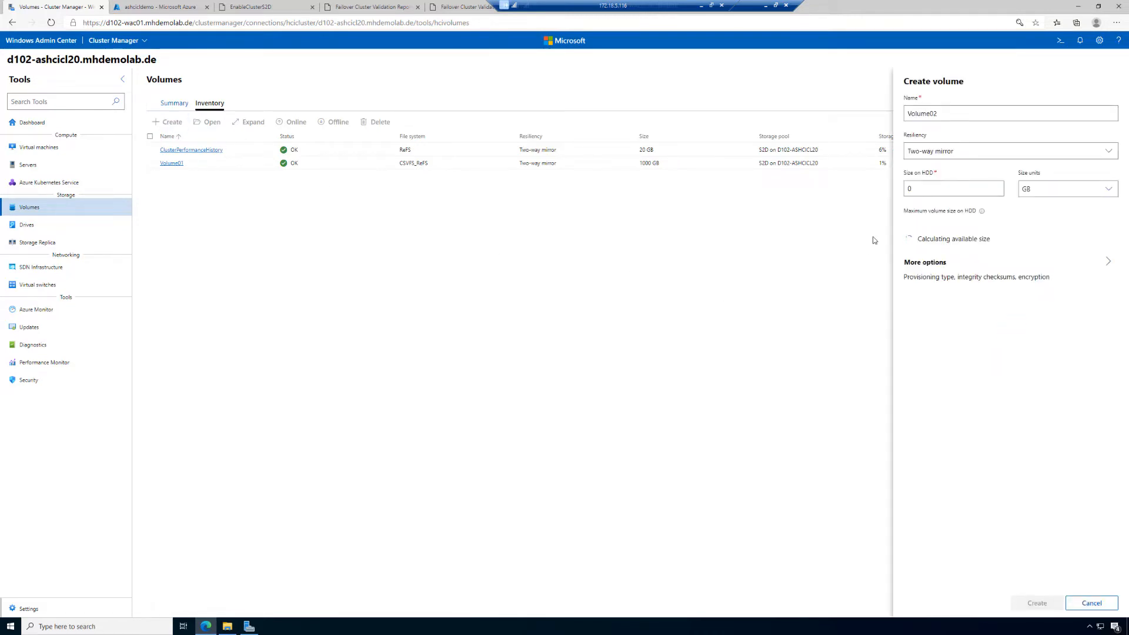
{"action": "left_click", "coordinate": [1021, 152]}
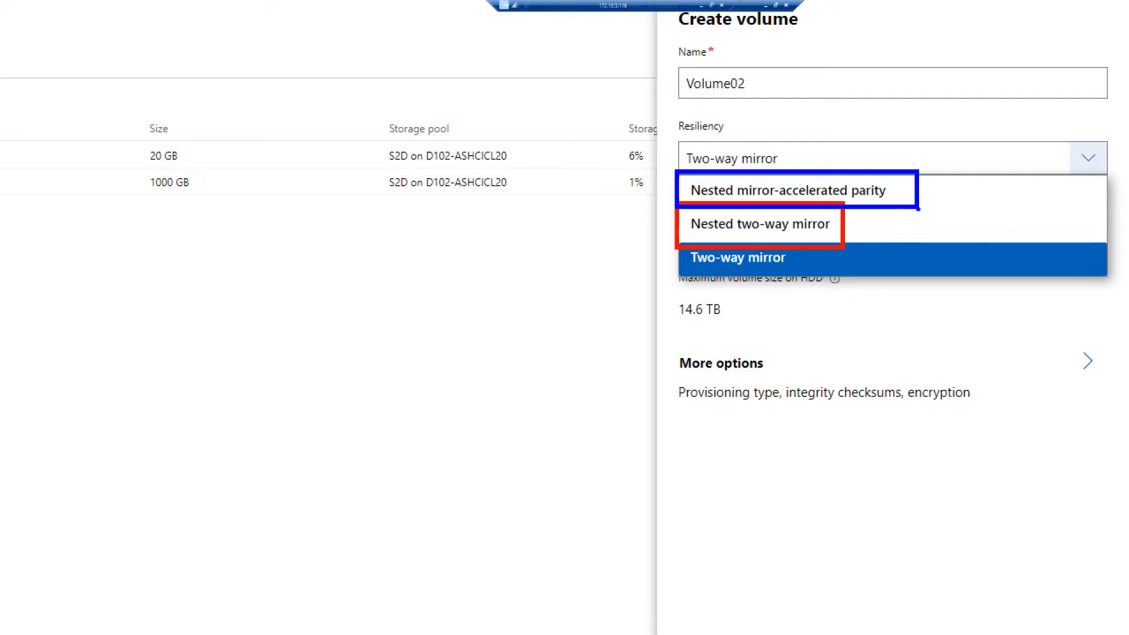
{"action": "left_click", "coordinate": [928, 151]}
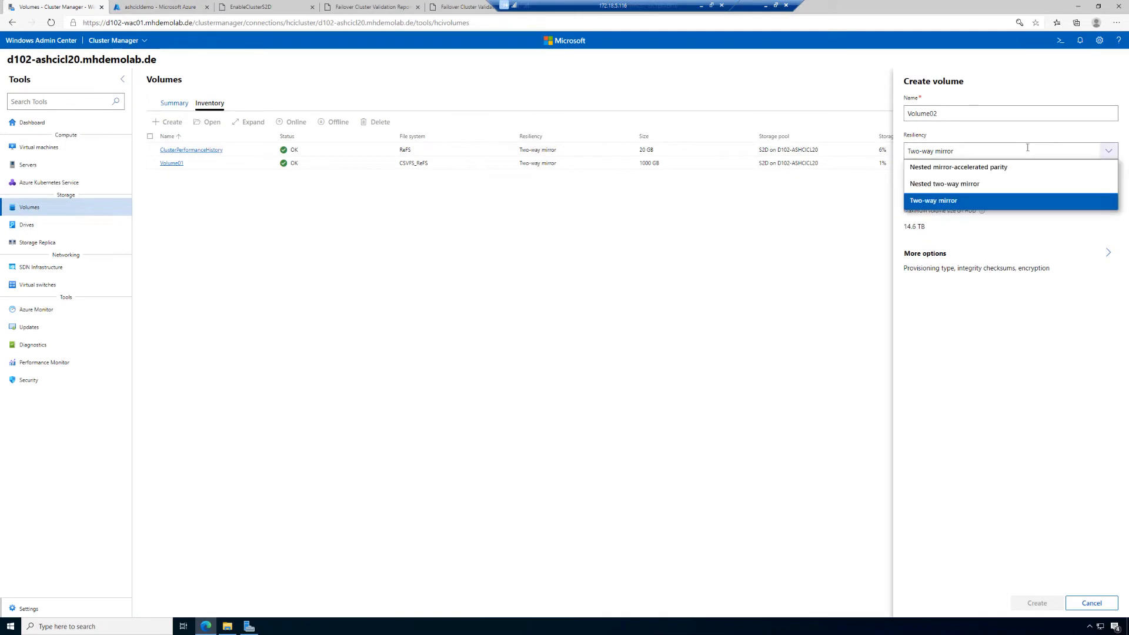
{"action": "left_click", "coordinate": [973, 184]}
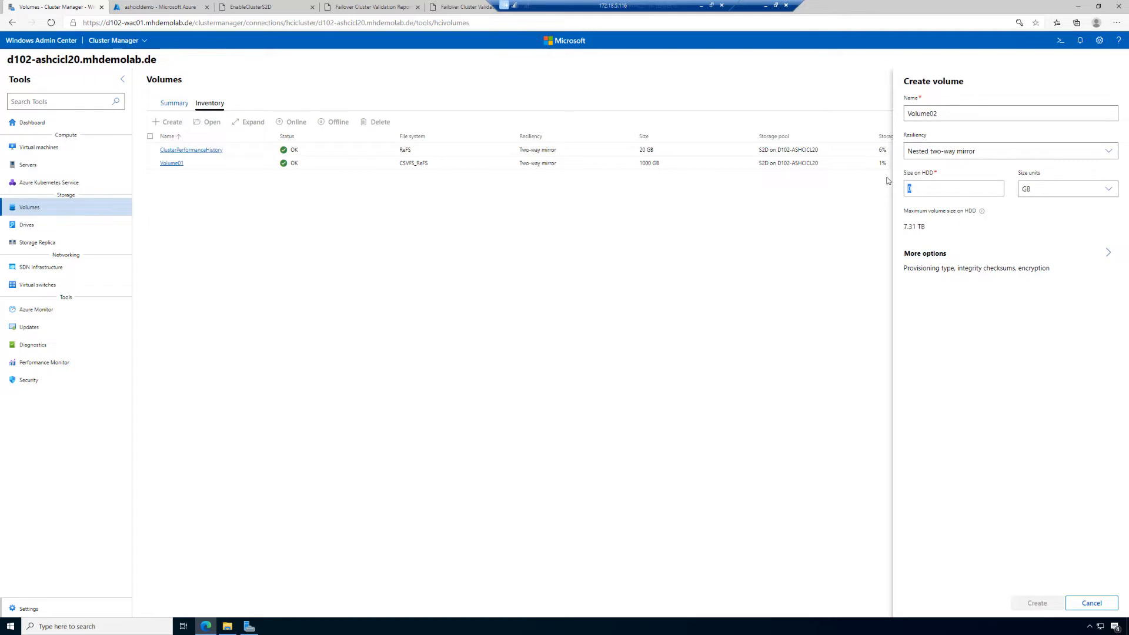
{"action": "type", "text": "1000"}
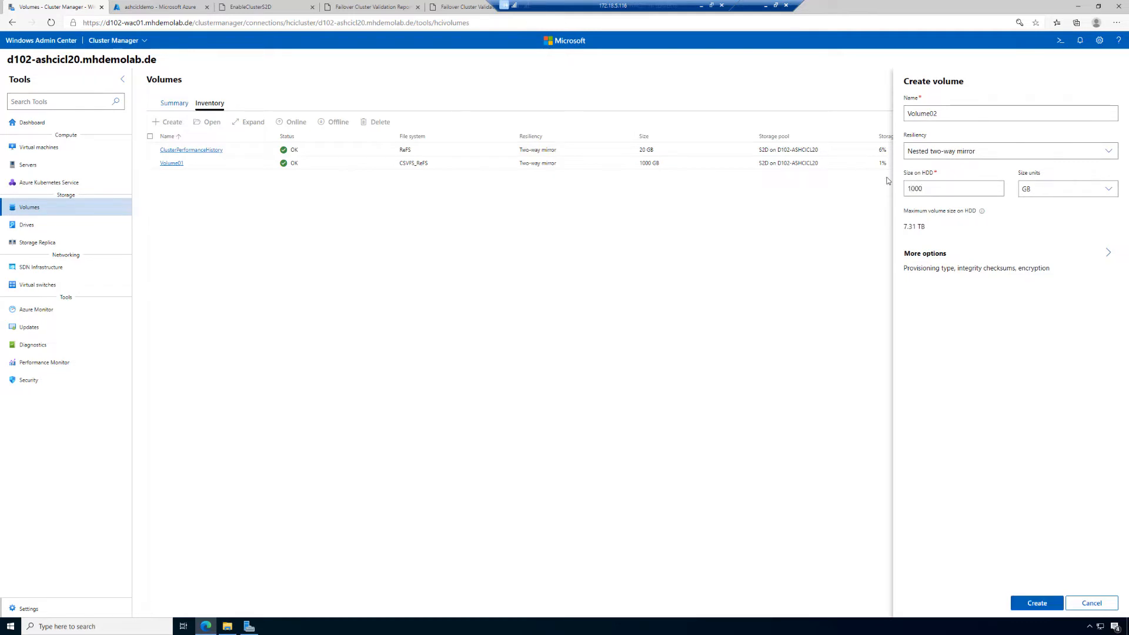
Try nested mirror-accelerated parity as the second volume's resiliency and return it to nested two-way mirror
{"action": "left_click", "coordinate": [1013, 151]}
{"action": "left_click", "coordinate": [1005, 167]}
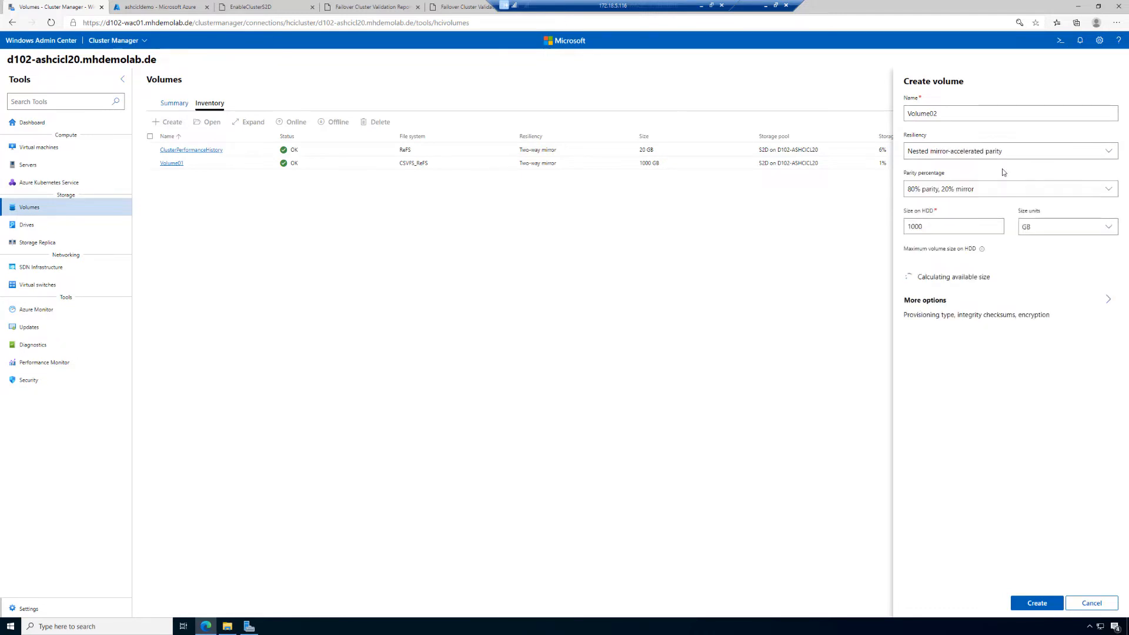
{"action": "left_click", "coordinate": [1000, 154]}
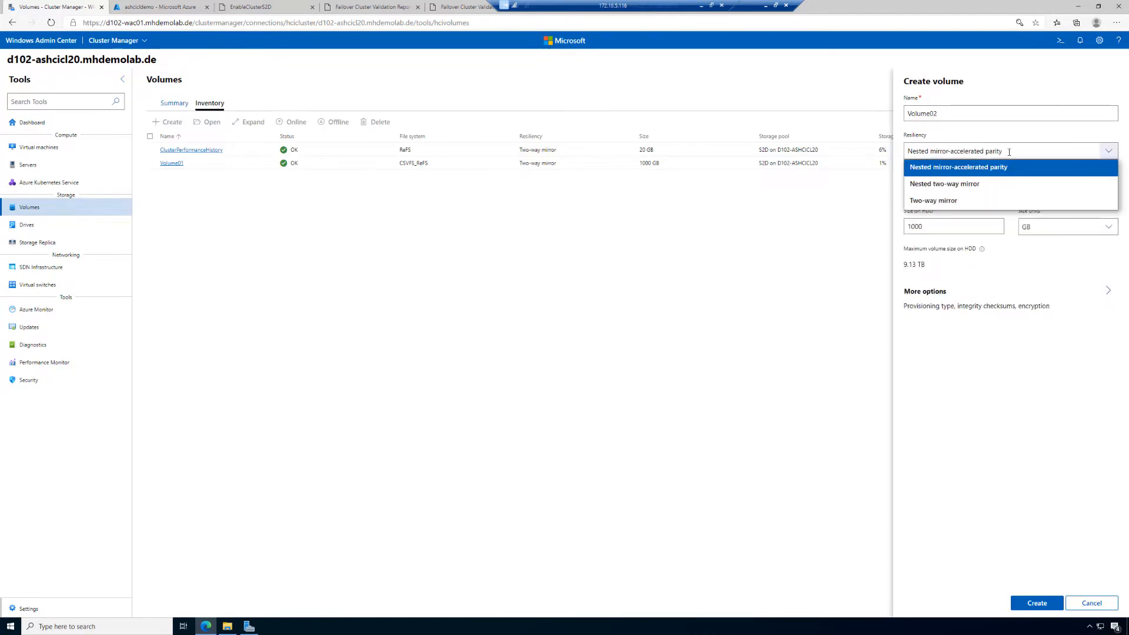
{"action": "left_click", "coordinate": [969, 184]}
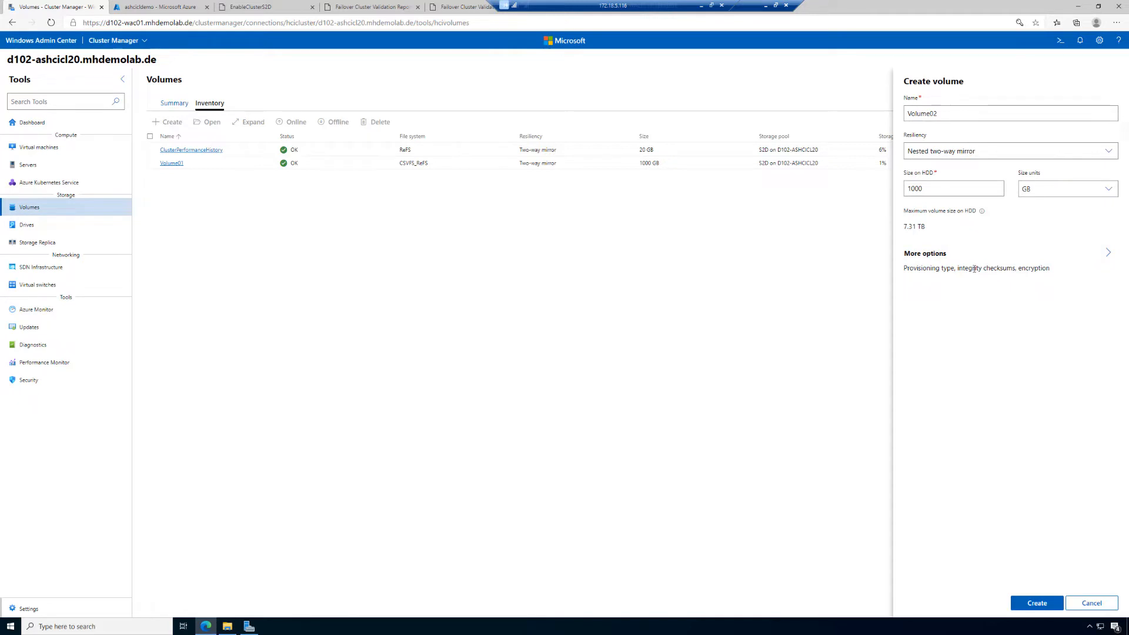
Create the nested two-way mirror volume with fixed provisioning and without integrity checksums or encryption
{"action": "left_click", "coordinate": [1102, 258]}
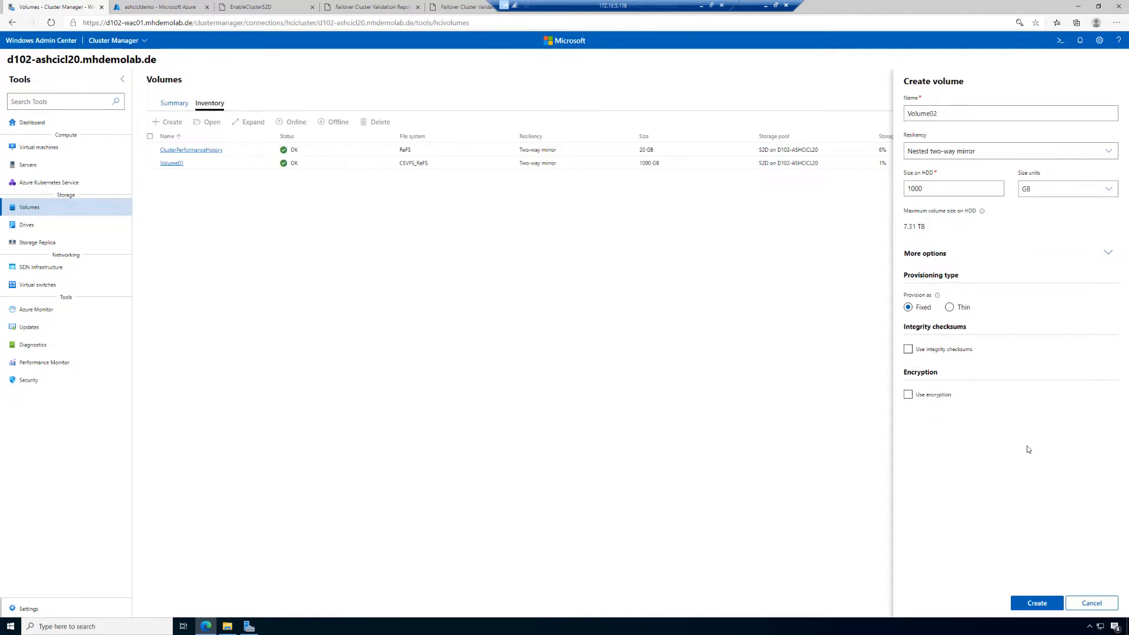
{"action": "left_click", "coordinate": [1050, 605]}
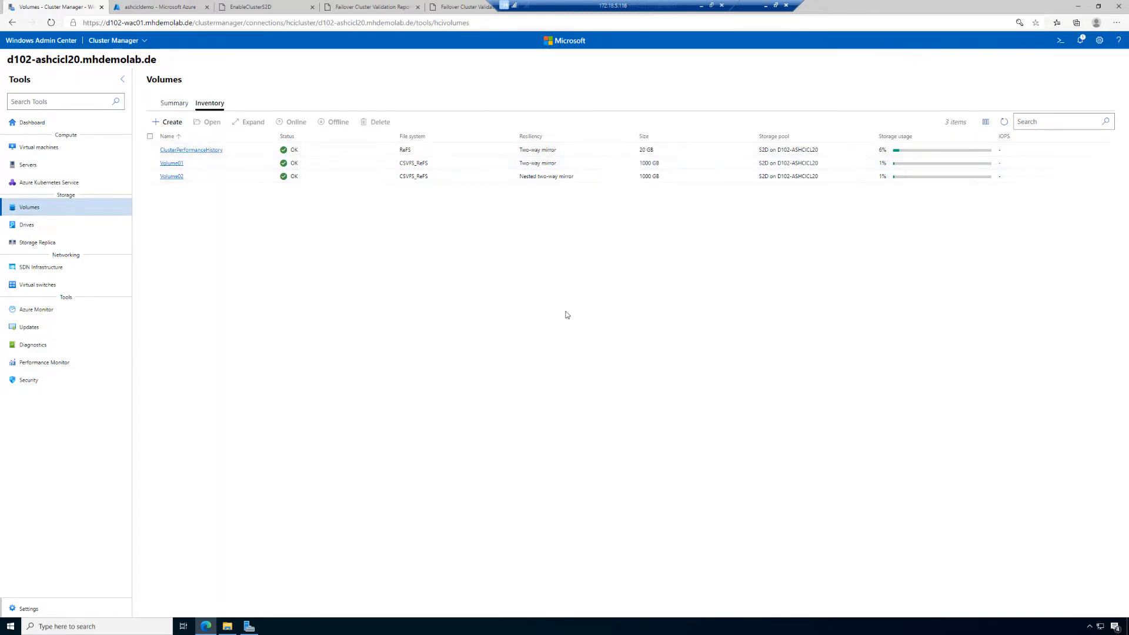
{"action": "key", "text": "ctrl+1"}
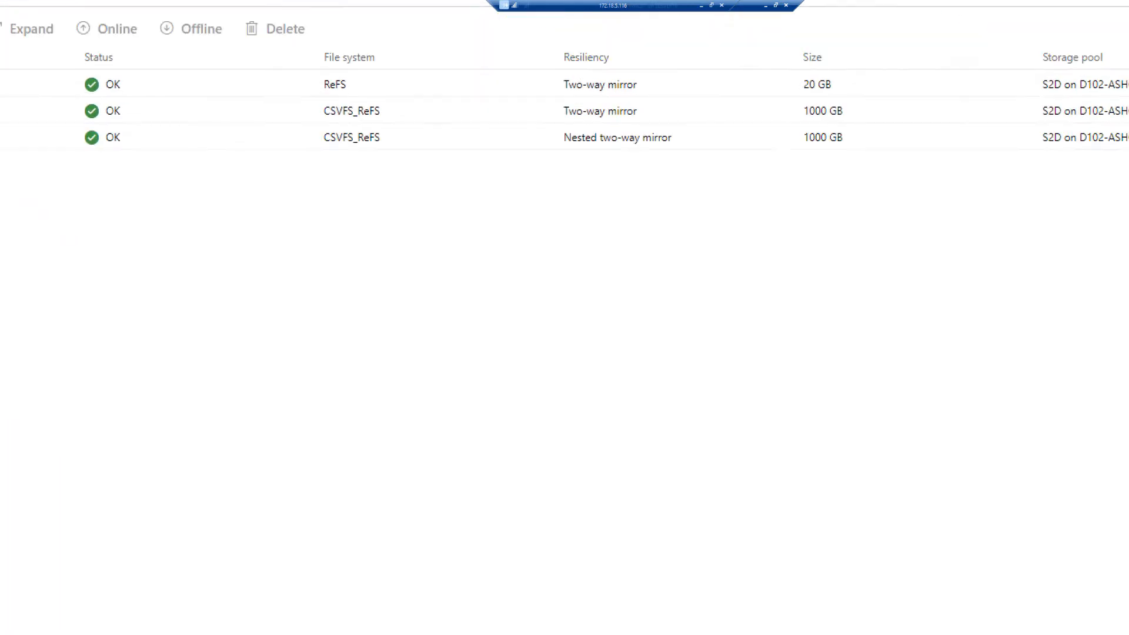
{"action": "left_click", "coordinate": [419, 111]}
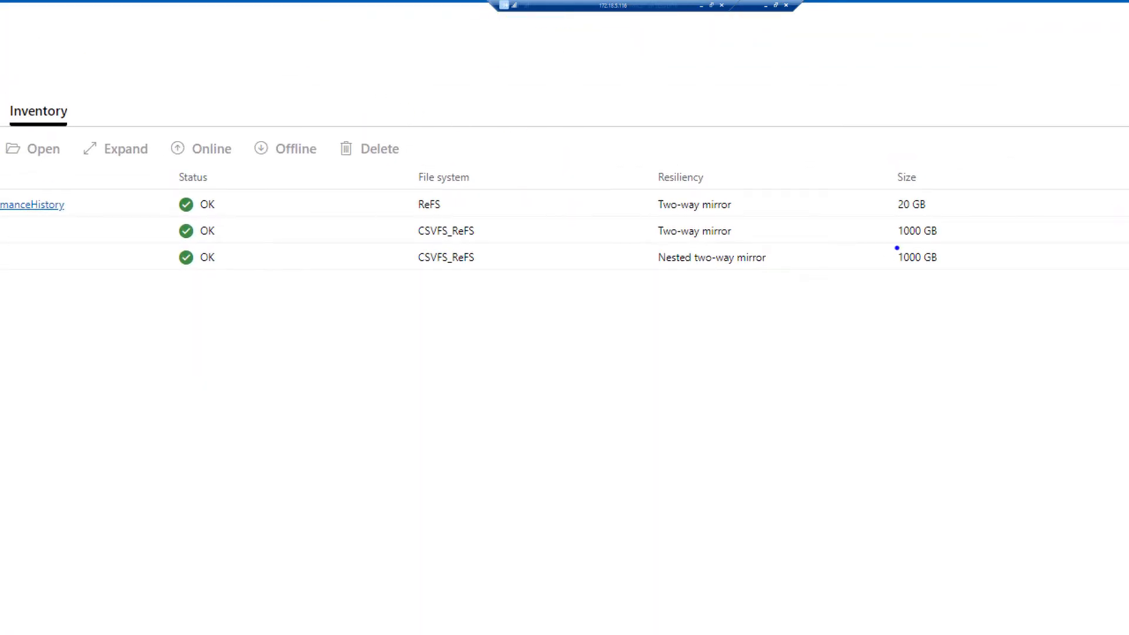
{"action": "left_click_drag", "start_coordinate": [887, 212], "coordinate": [973, 287]}
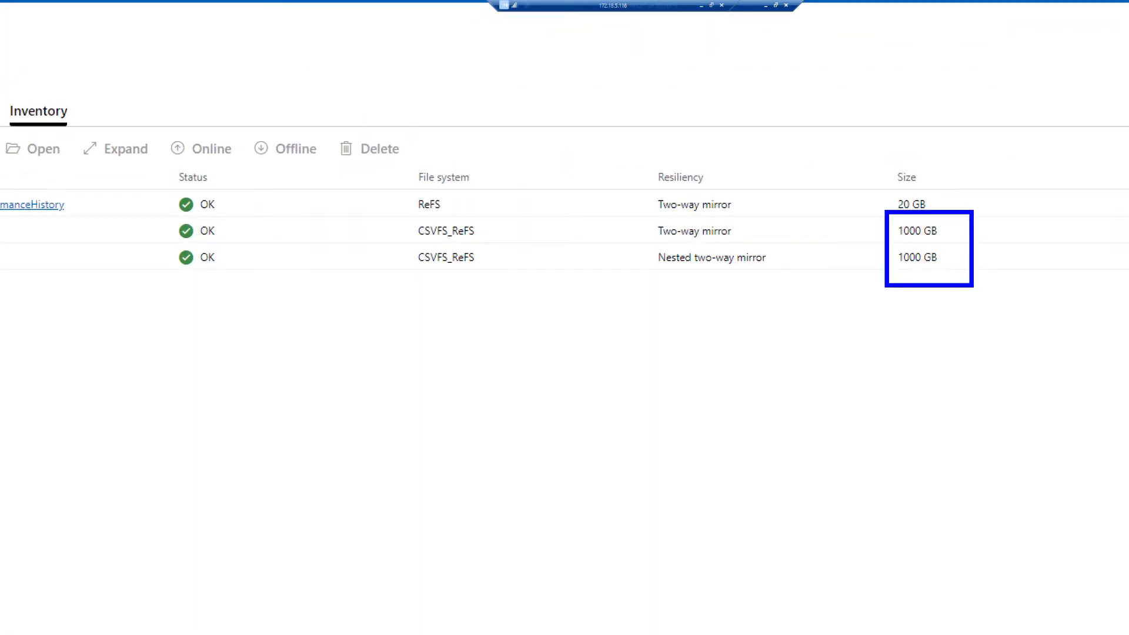
{"action": "key", "text": "Escape"}
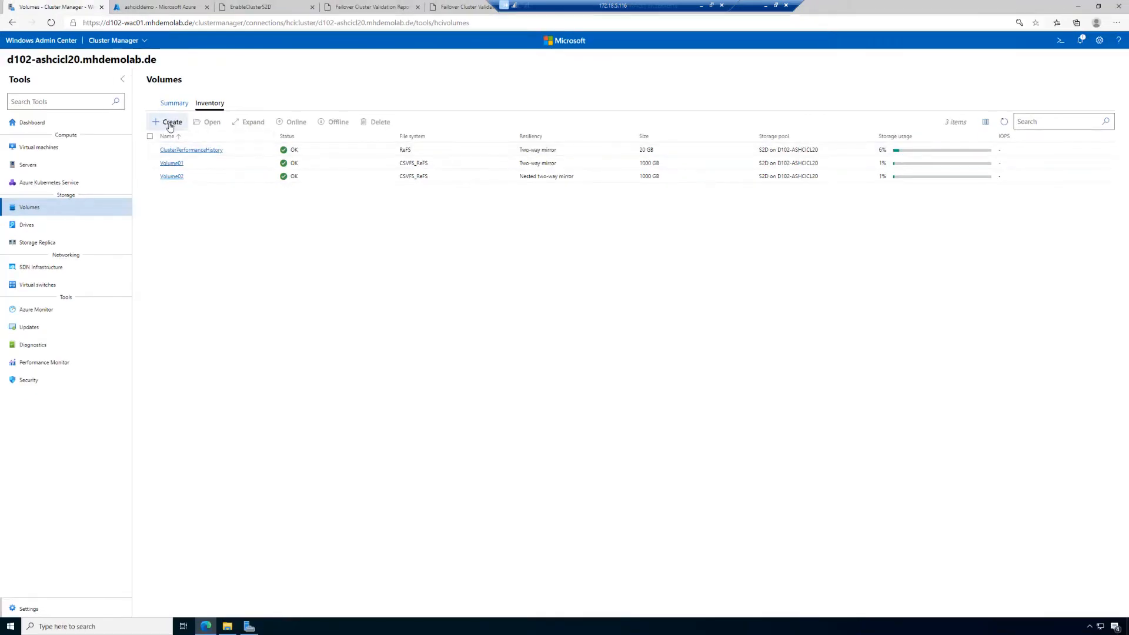
{"action": "left_click", "coordinate": [170, 123]}
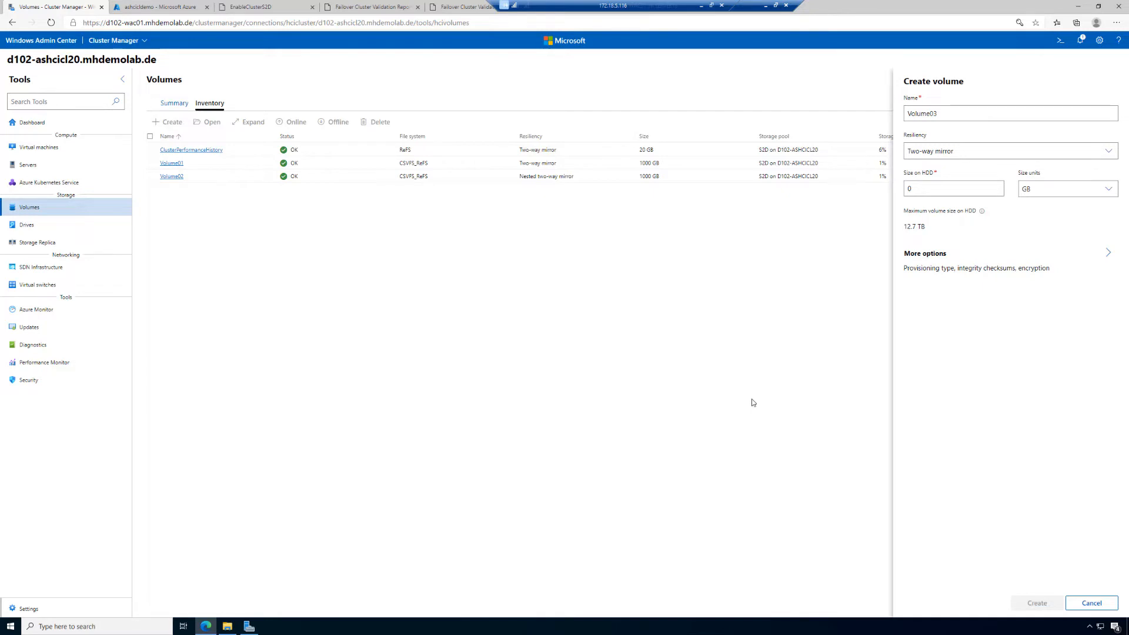
{"action": "left_click", "coordinate": [1109, 152]}
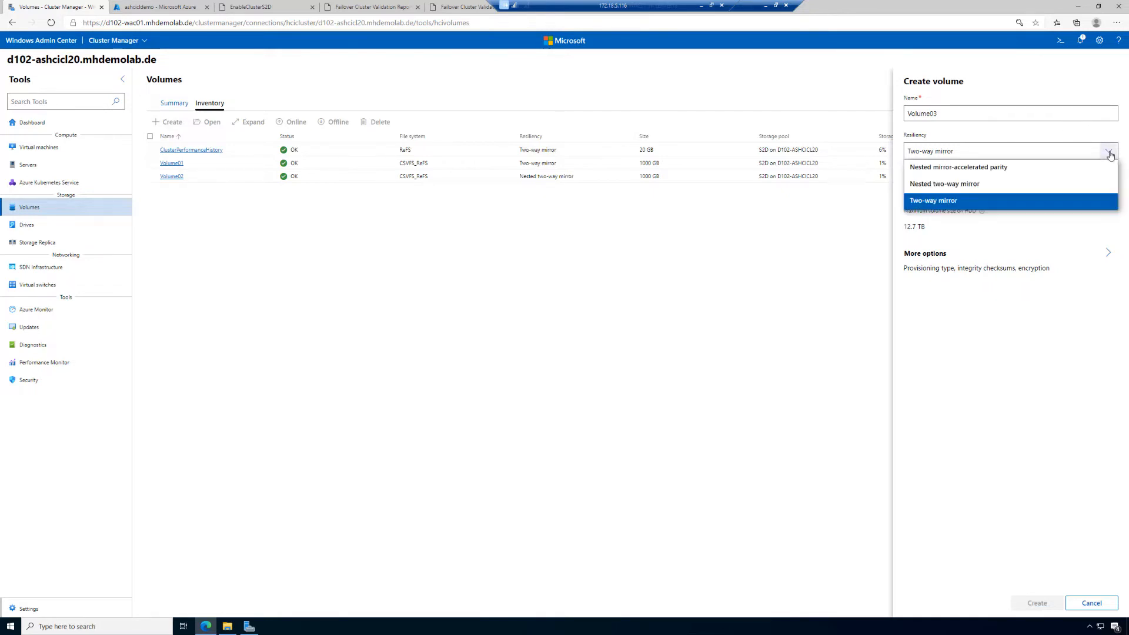
{"action": "left_click", "coordinate": [1025, 167]}
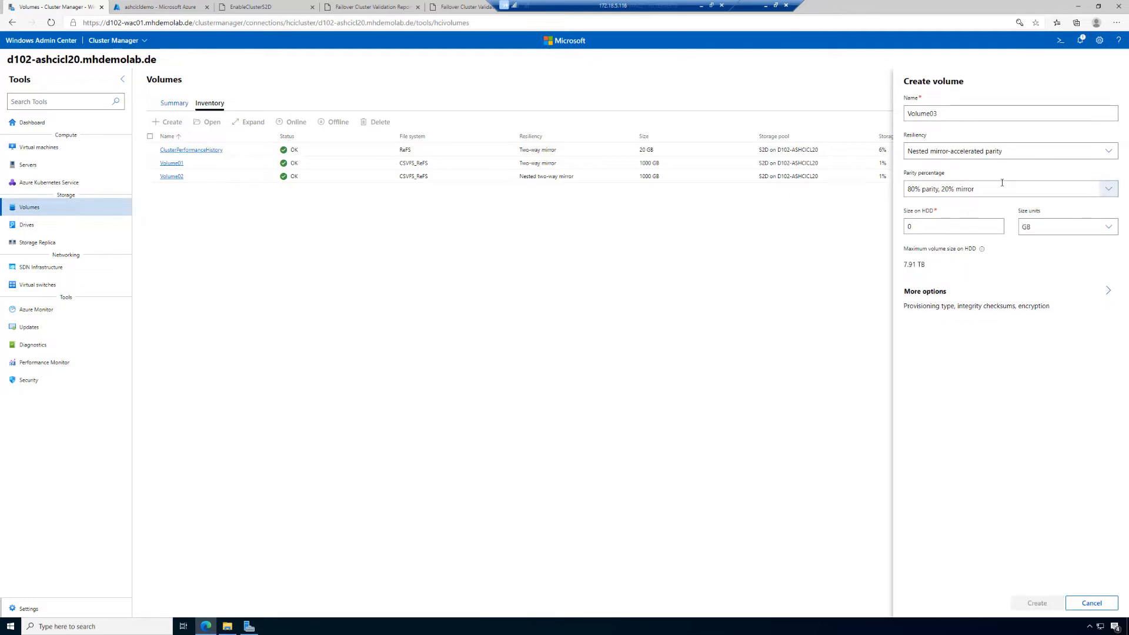
{"action": "left_click", "coordinate": [1117, 192]}
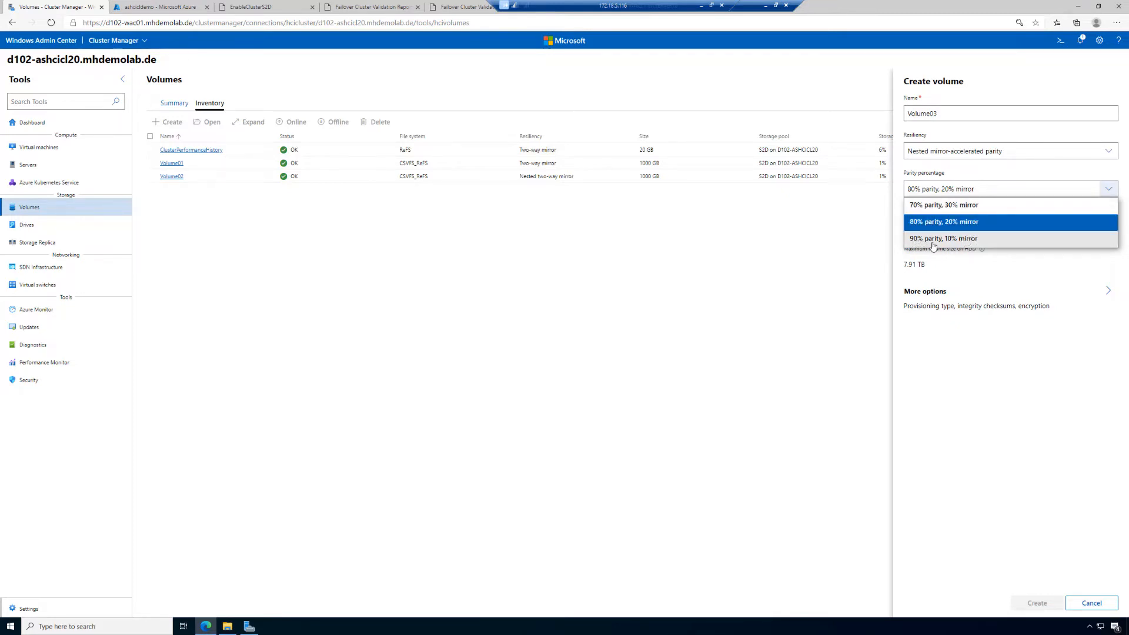
{"action": "left_click", "coordinate": [931, 205]}
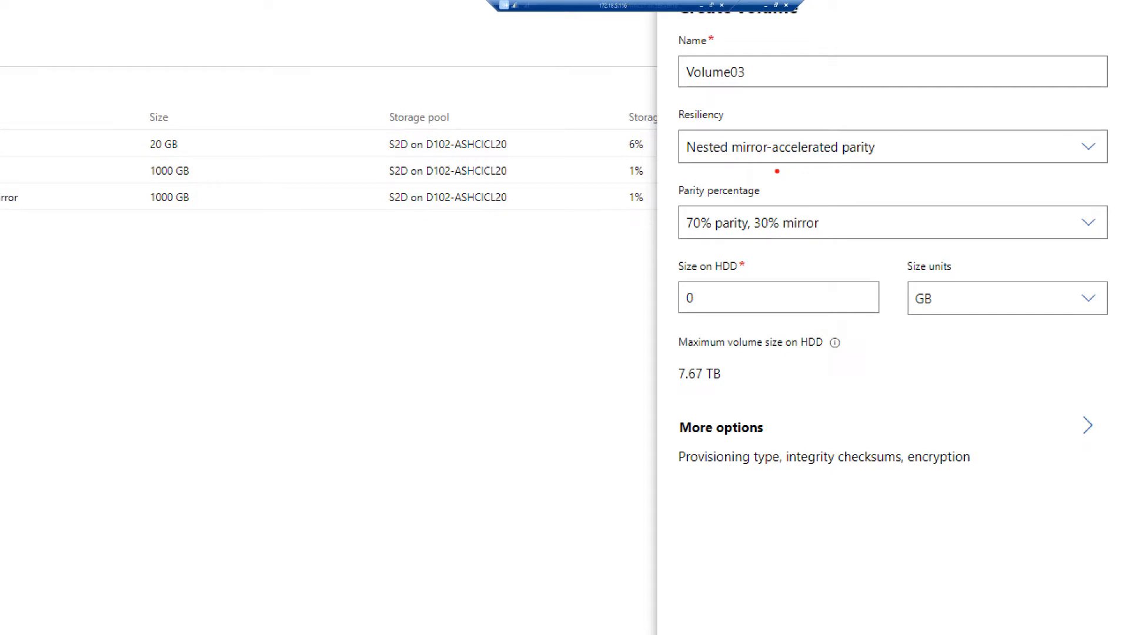
{"action": "mouse_move", "coordinate": [669, 198]}
{"action": "left_mouse_down"}
{"action": "mouse_move", "coordinate": [836, 238]}
{"action": "mouse_move", "coordinate": [1116, 242]}
{"action": "left_mouse_up"}
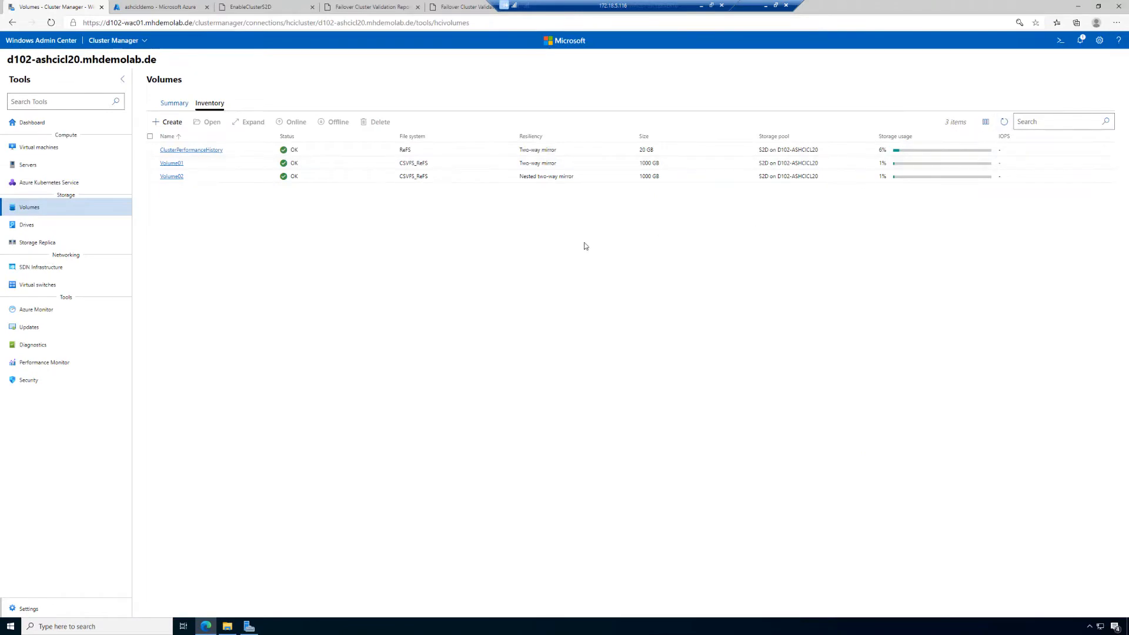
Set up a third volume with nested mirror-accelerated parity resiliency at 70% parity, 30% mirror
{"action": "left_click", "coordinate": [166, 123]}
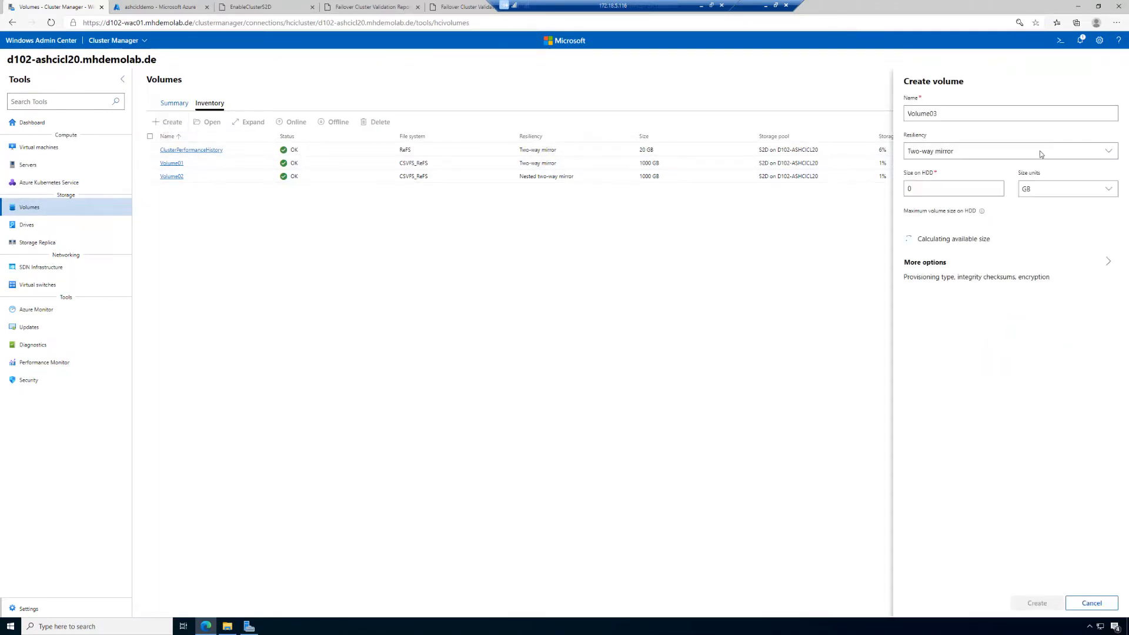
{"action": "left_click", "coordinate": [1039, 153]}
{"action": "left_click", "coordinate": [969, 185]}
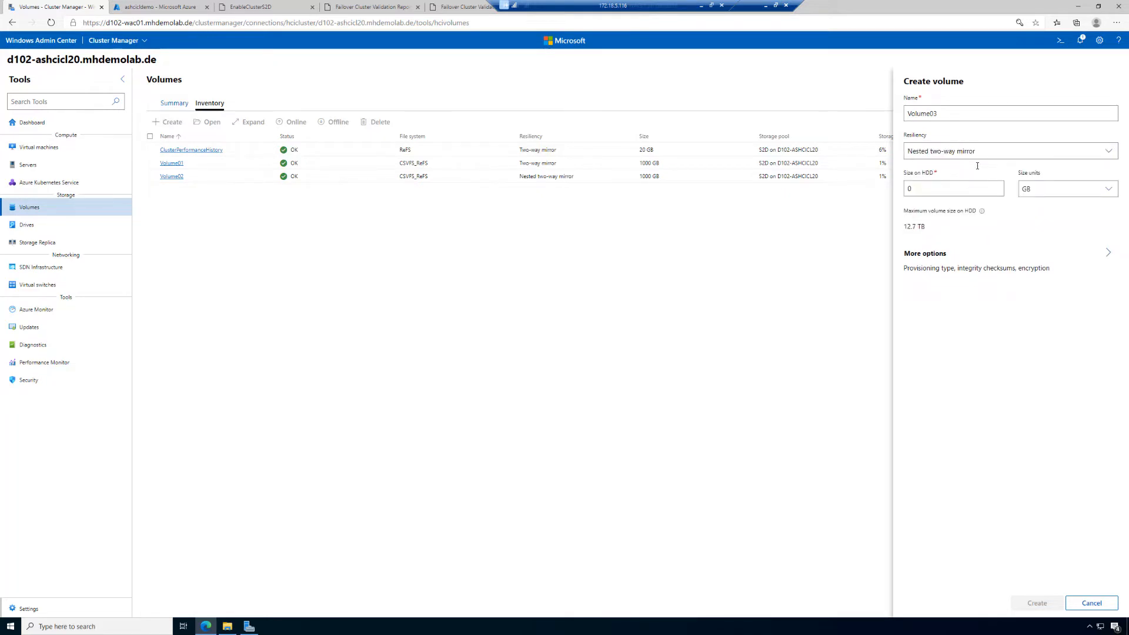
{"action": "left_click", "coordinate": [1022, 154]}
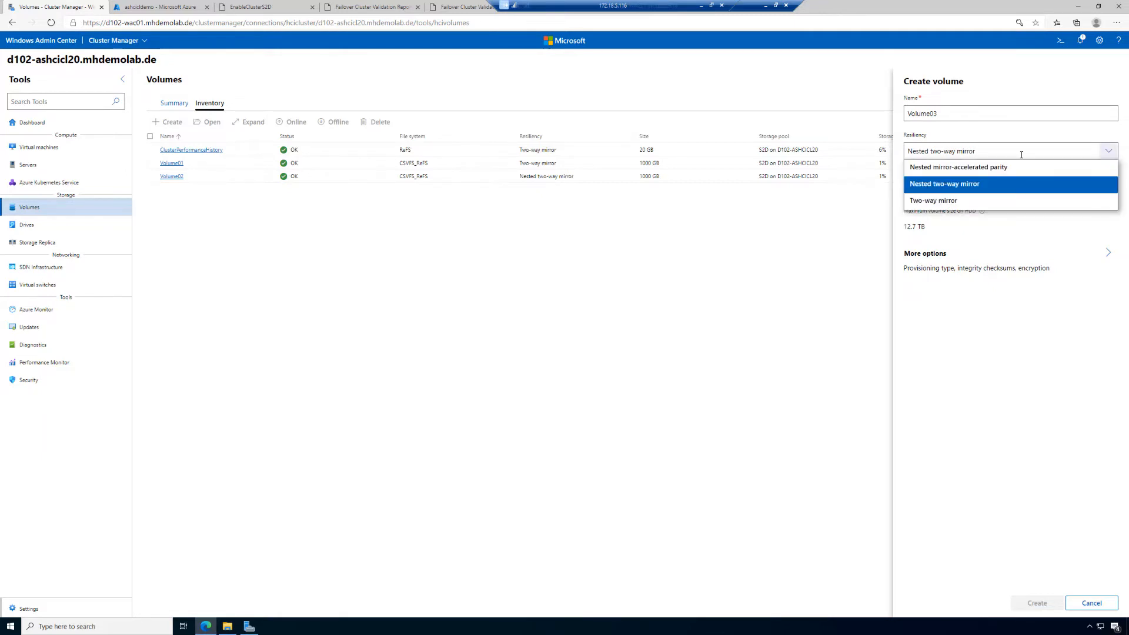
{"action": "left_click", "coordinate": [1016, 168]}
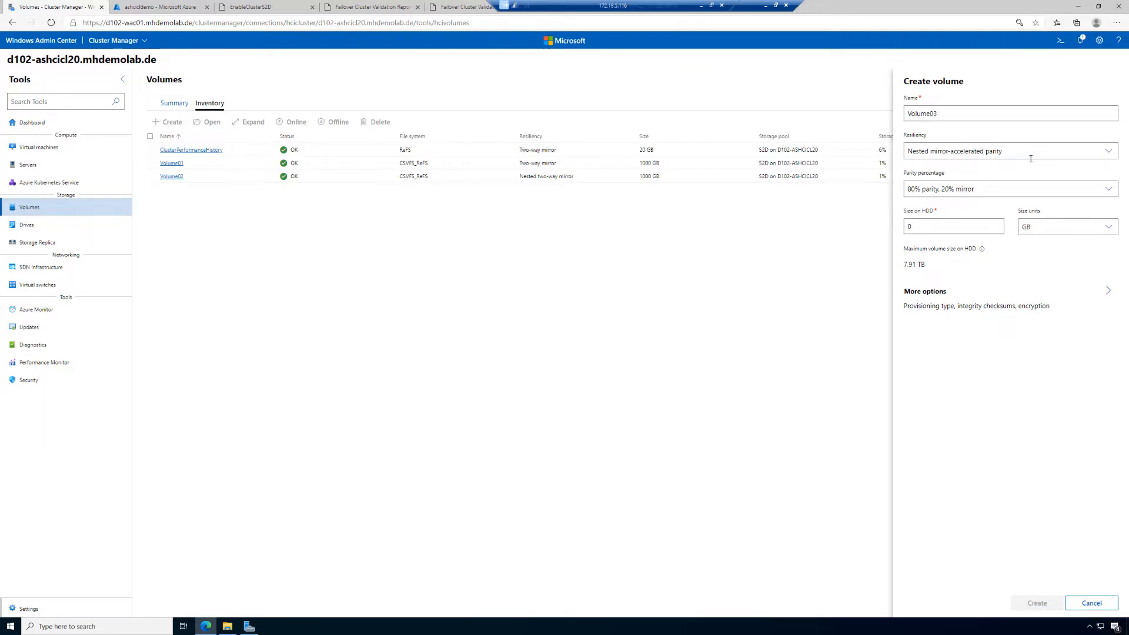
{"action": "left_click", "coordinate": [1064, 194]}
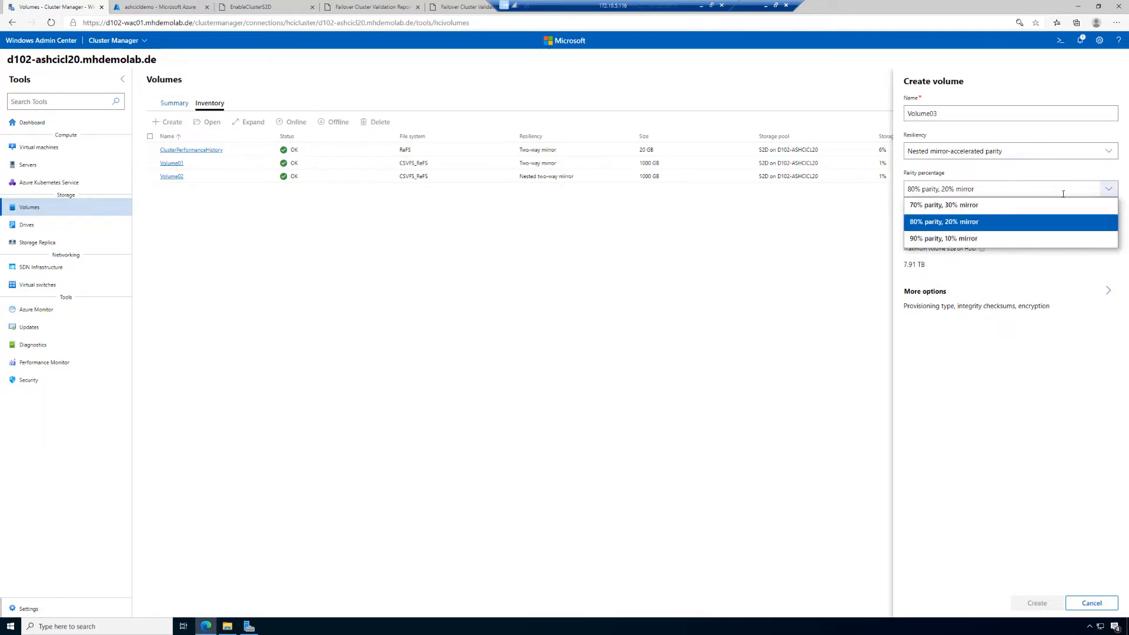
{"action": "left_click", "coordinate": [1022, 207]}
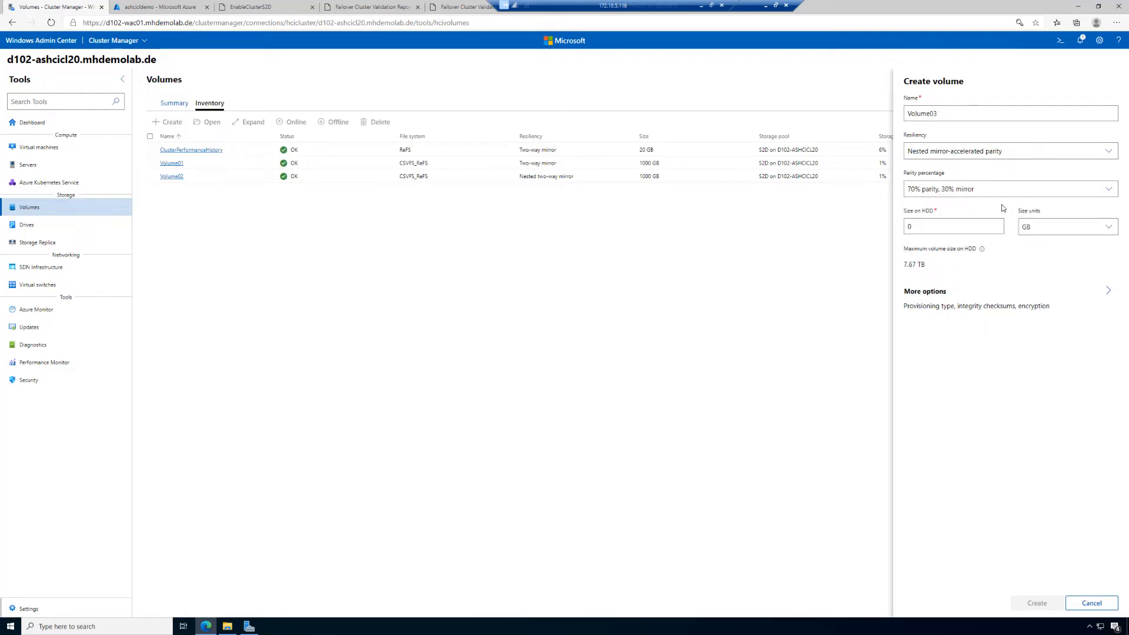
{"action": "left_click", "coordinate": [1013, 154]}
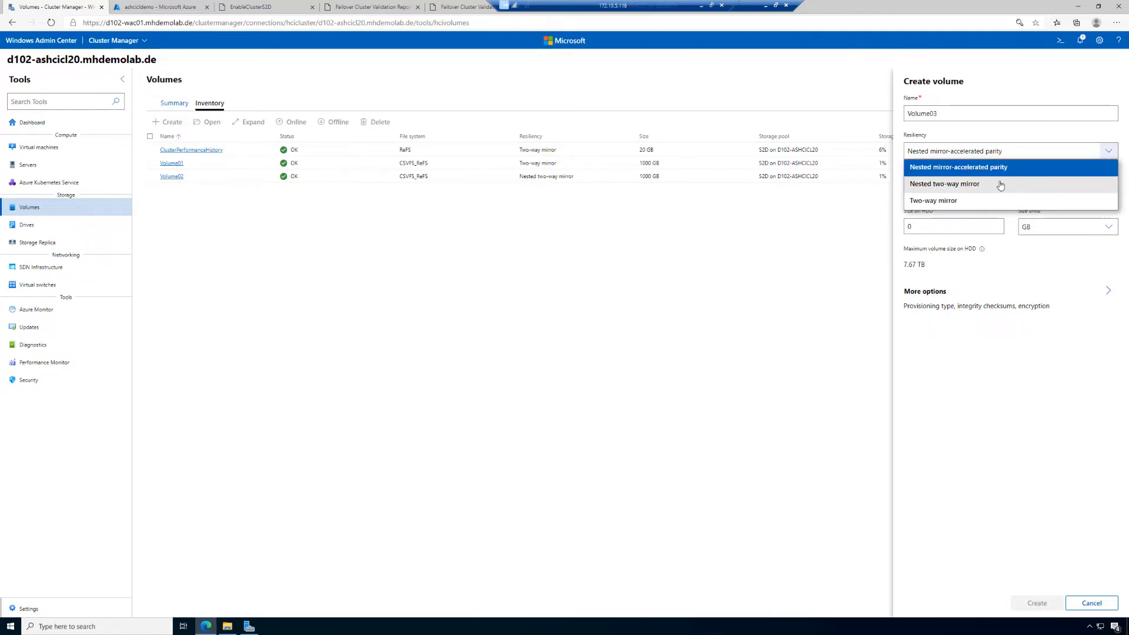
{"action": "left_click", "coordinate": [1006, 170]}
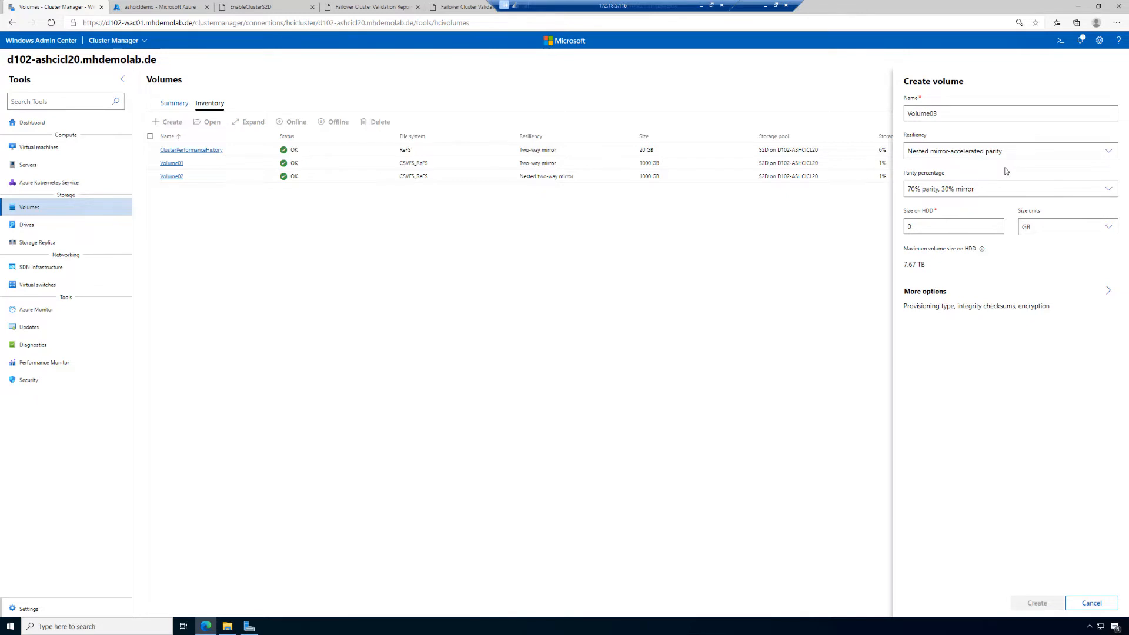
Create the parity volume at 1000 GB with fixed provisioning, no integrity checksums or encryption, and check its creation in the notifications
{"action": "left_click_drag", "start_coordinate": [950, 229], "coordinate": [898, 230]}
{"action": "type", "text": "1000"}
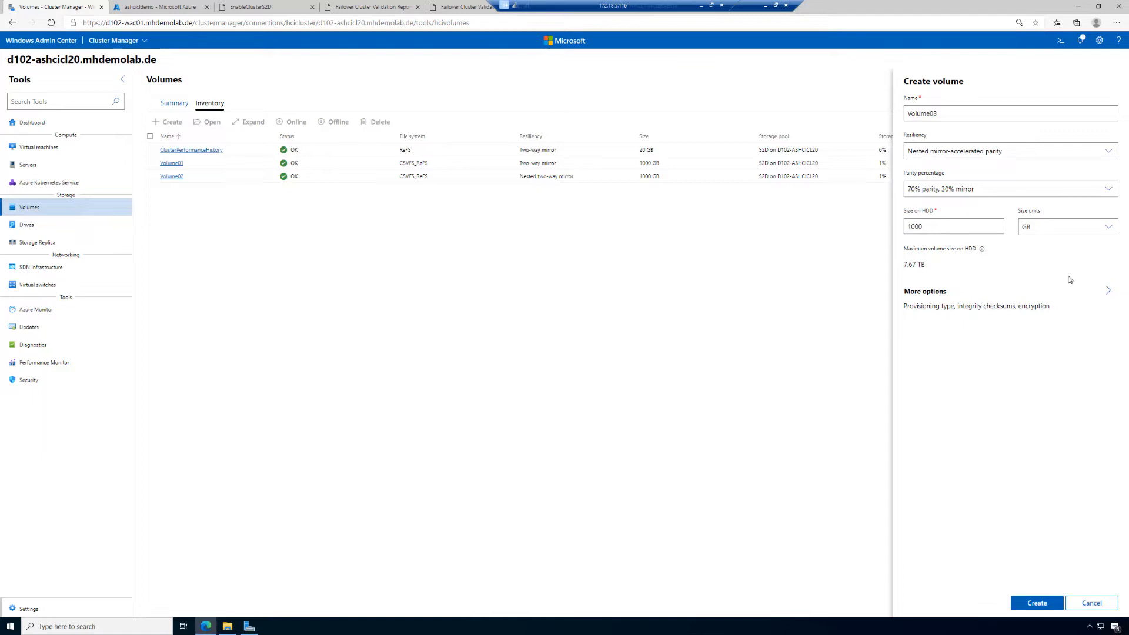
{"action": "left_click", "coordinate": [1107, 291]}
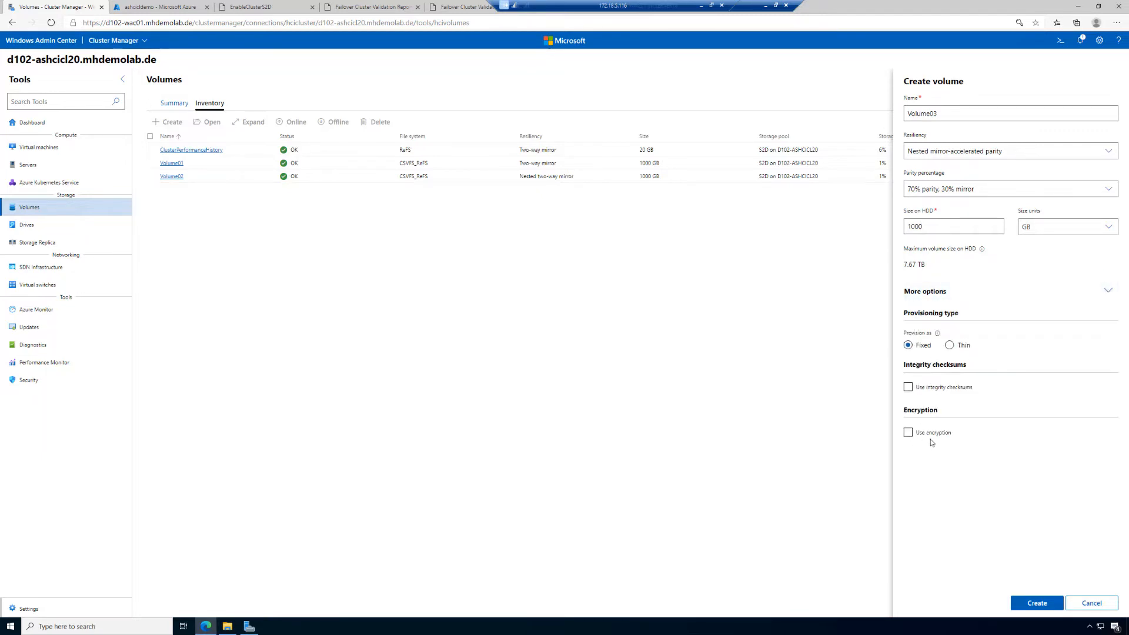
{"action": "left_click", "coordinate": [1037, 603]}
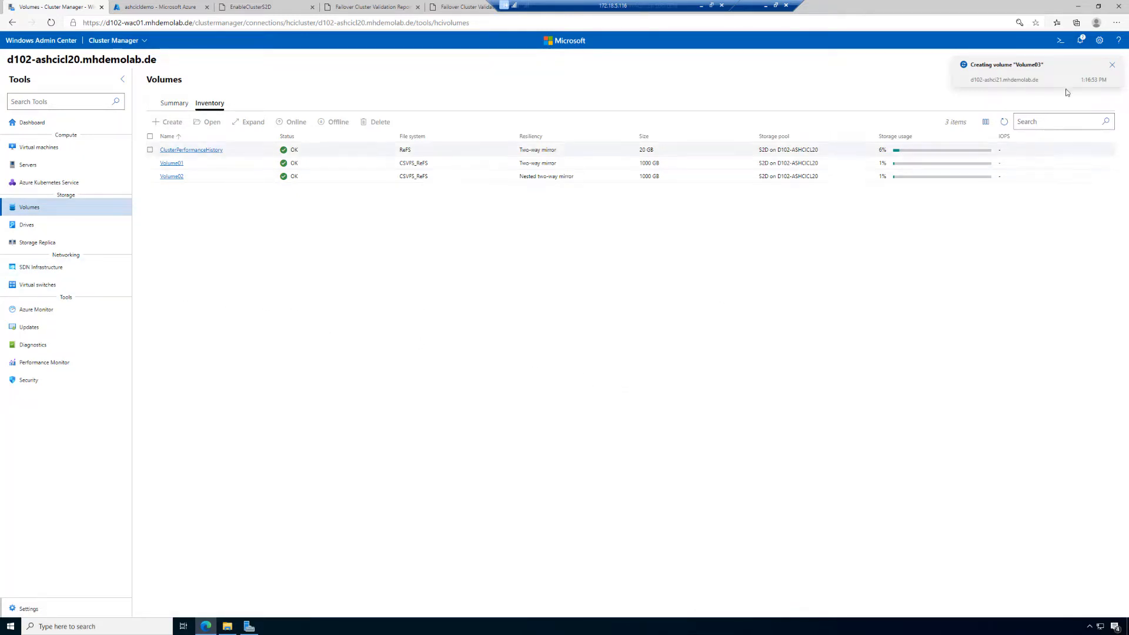
{"action": "left_click", "coordinate": [1082, 40]}
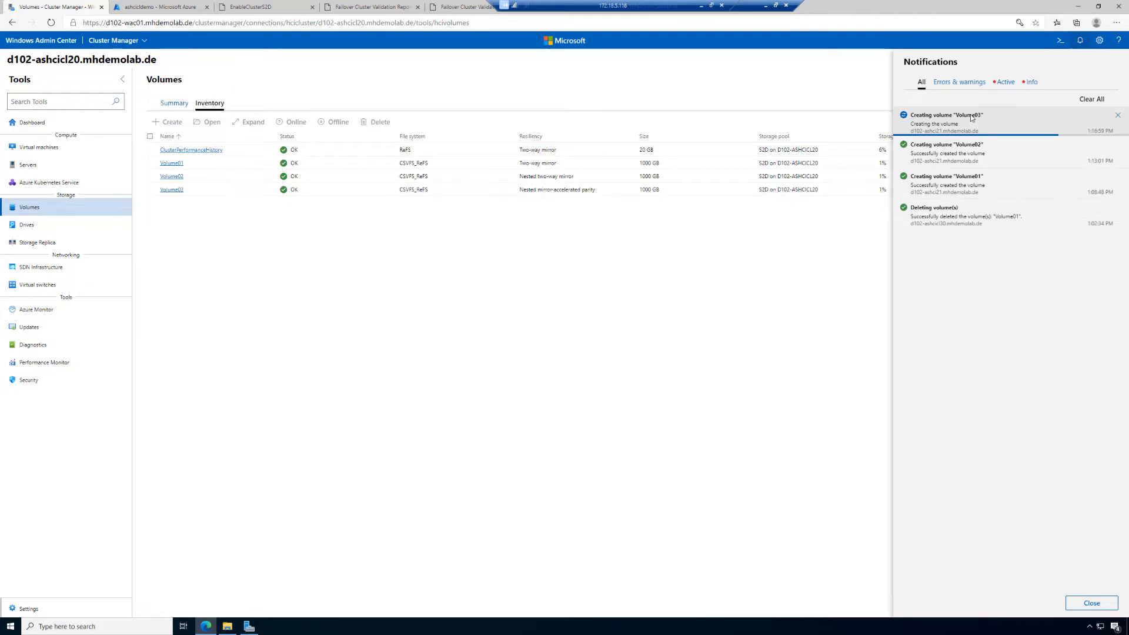
{"action": "left_click", "coordinate": [351, 341]}
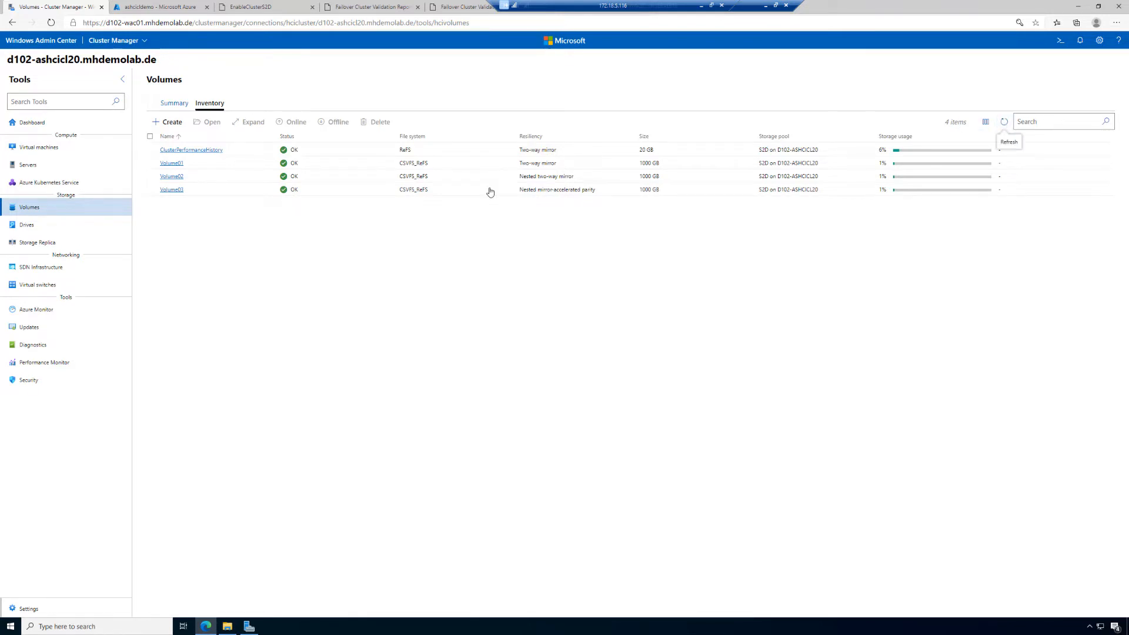
Examine the total size, footprint and resiliency in Volume01's properties and return to the volume inventory
{"action": "left_click", "coordinate": [176, 164]}
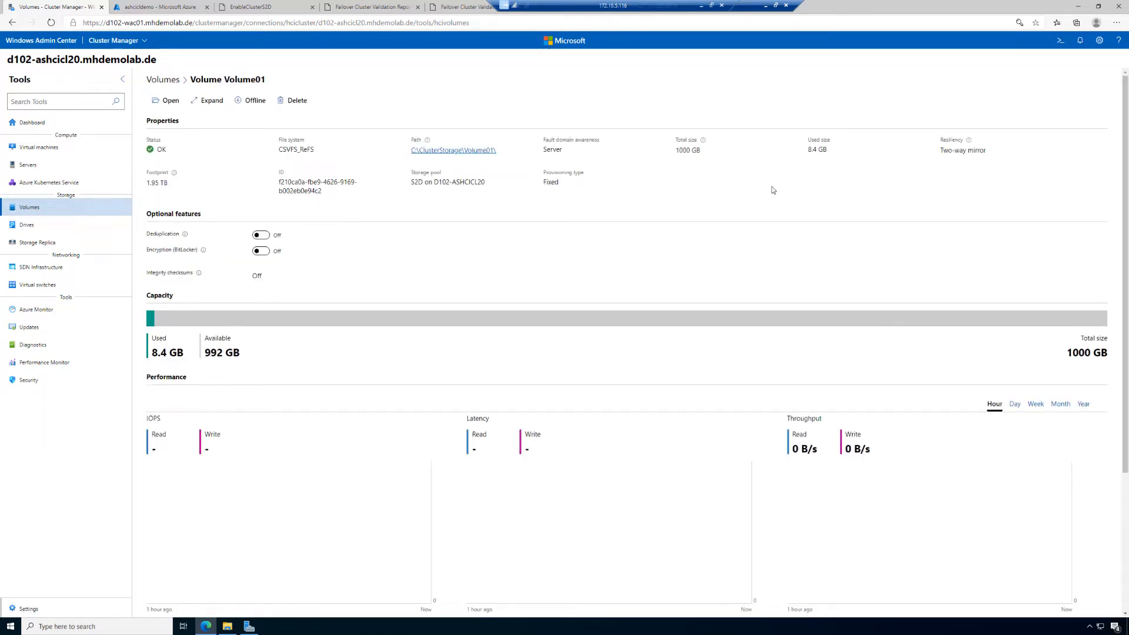
{"action": "left_click_drag", "start_coordinate": [675, 139], "coordinate": [710, 150]}
{"action": "left_click_drag", "start_coordinate": [151, 184], "coordinate": [185, 184]}
{"action": "left_click_drag", "start_coordinate": [939, 138], "coordinate": [998, 153]}
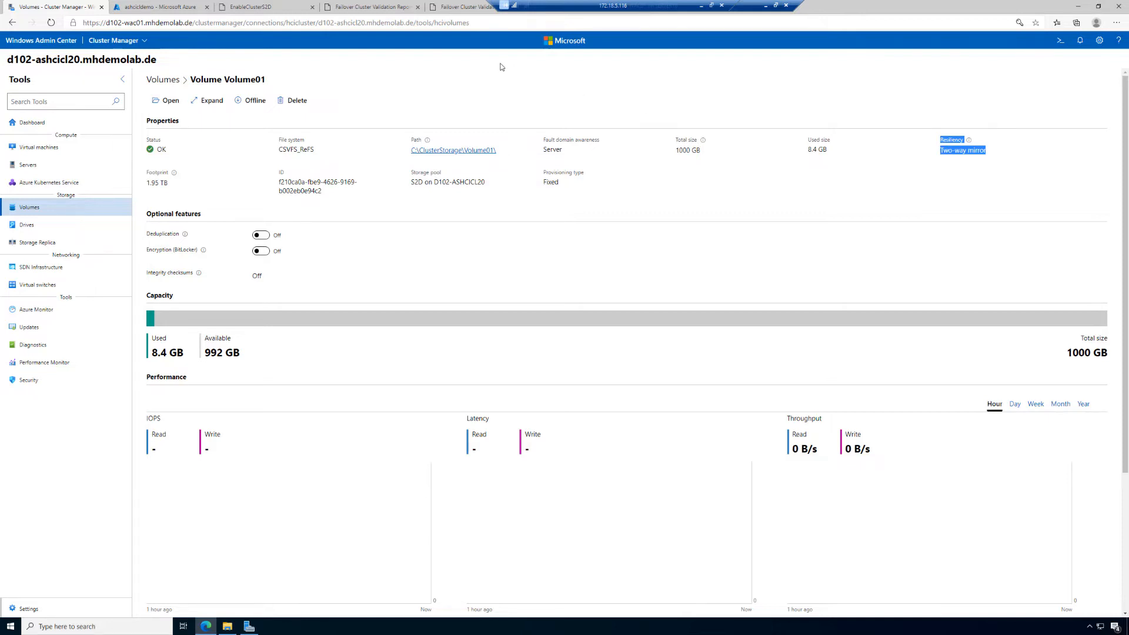
{"action": "left_click", "coordinate": [158, 80]}
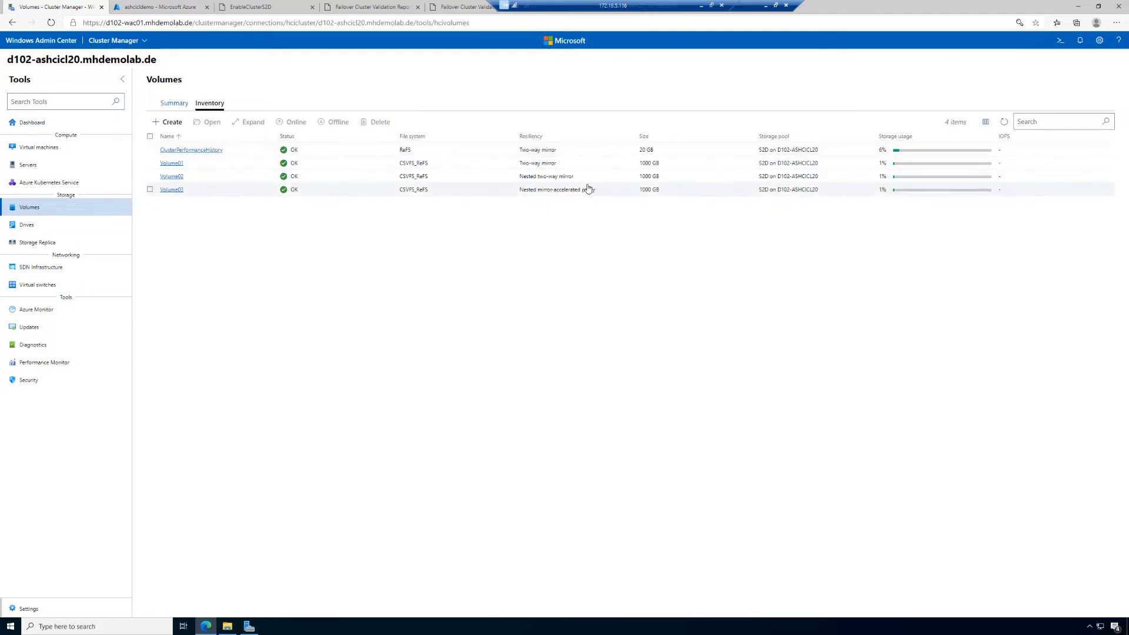
Examine Volume02's total size, footprint and resiliency for comparison and return to the volume inventory
{"action": "left_click", "coordinate": [172, 177]}
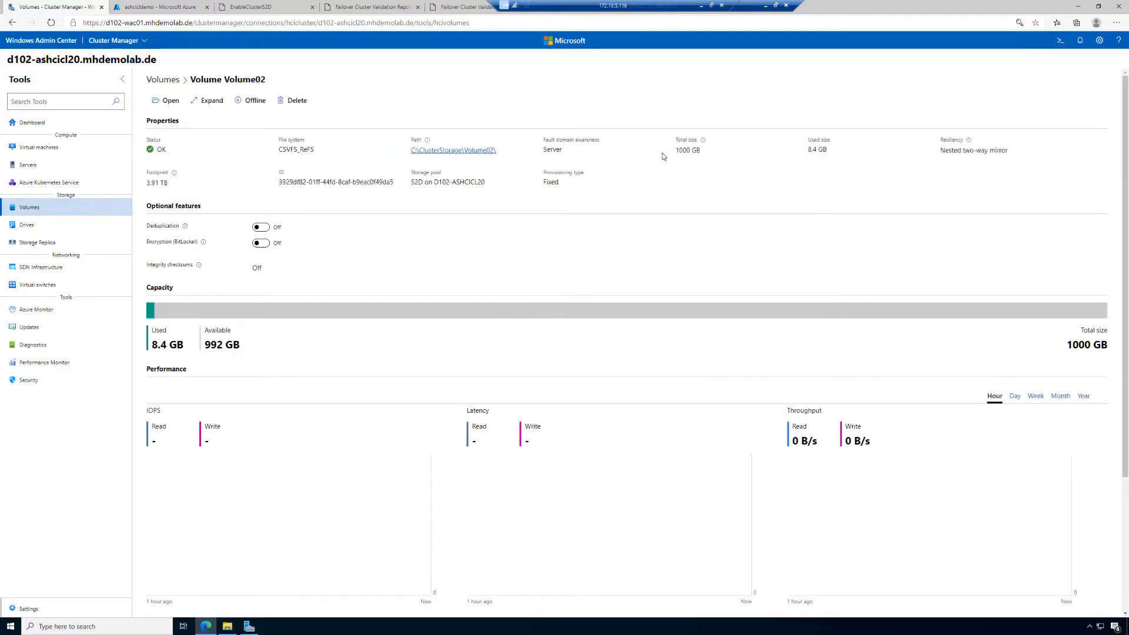
{"action": "left_click_drag", "start_coordinate": [672, 153], "coordinate": [708, 154]}
{"action": "left_click_drag", "start_coordinate": [144, 185], "coordinate": [177, 185]}
{"action": "left_click_drag", "start_coordinate": [936, 140], "coordinate": [1022, 153]}
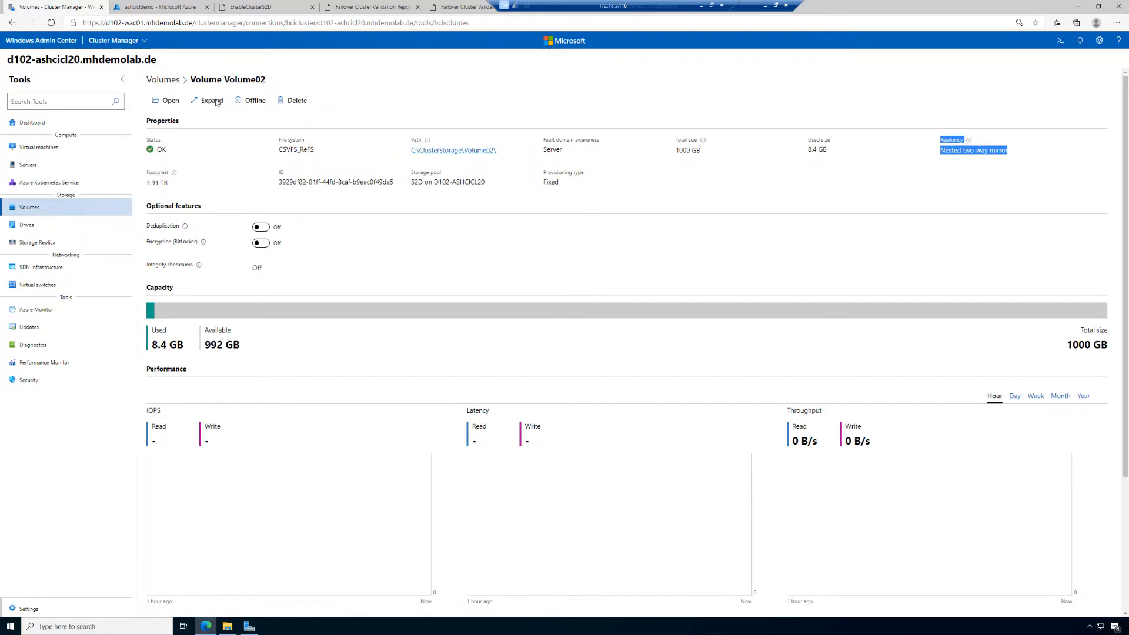
{"action": "left_click", "coordinate": [171, 81]}
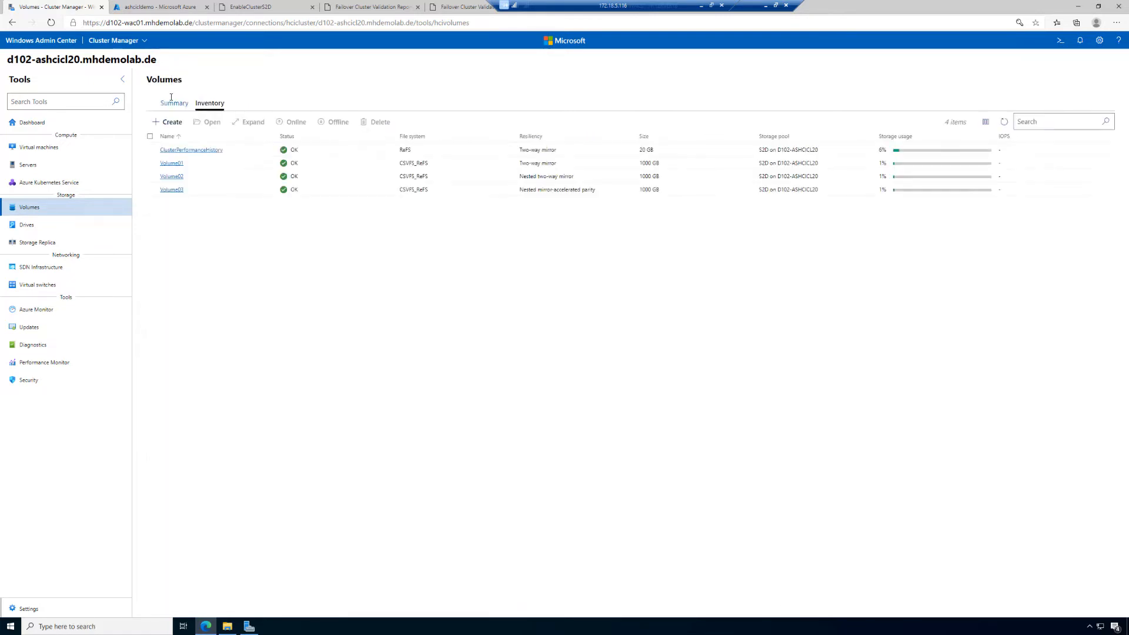
Open Volume03's properties and compare its total size with its footprint
{"action": "left_click", "coordinate": [172, 190]}
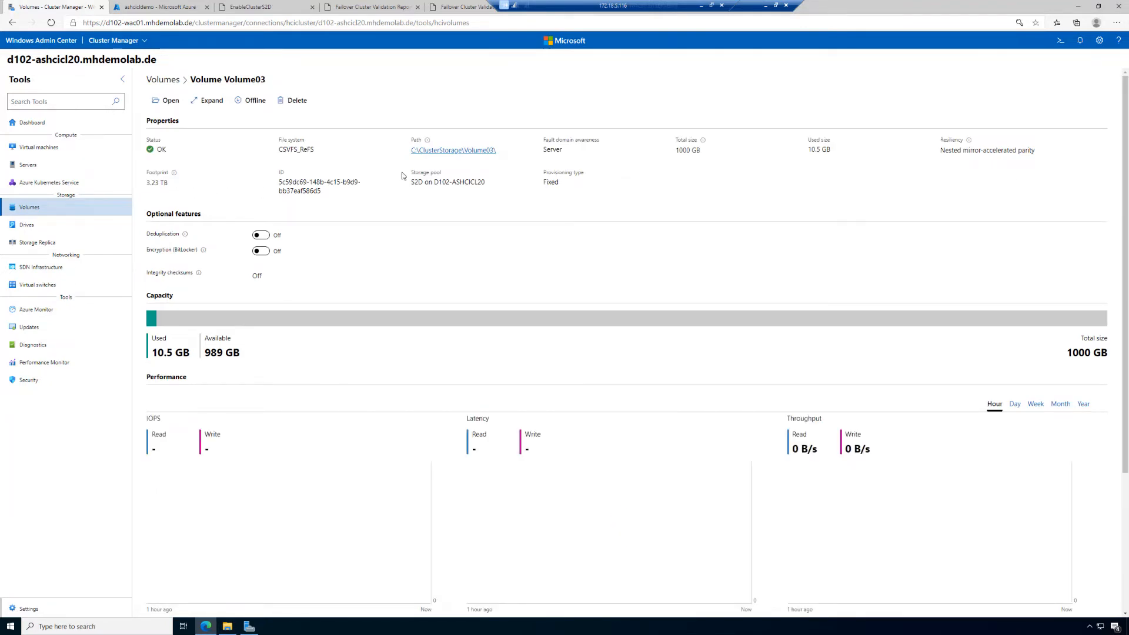
{"action": "left_click_drag", "start_coordinate": [675, 152], "coordinate": [711, 155]}
{"action": "left_click_drag", "start_coordinate": [148, 183], "coordinate": [175, 187]}
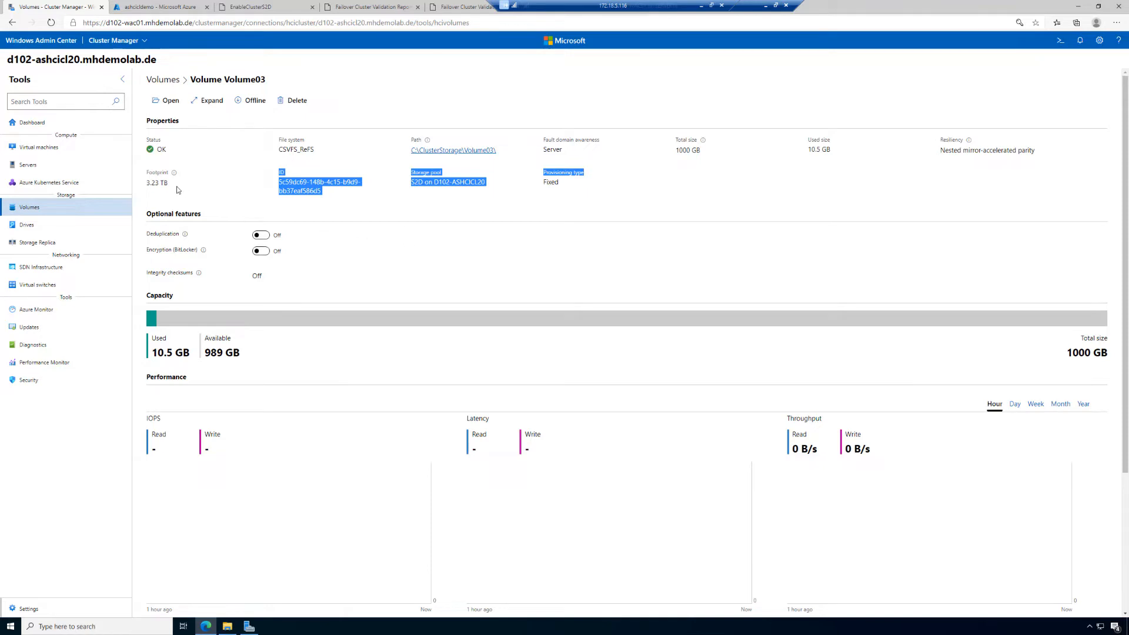
{"action": "left_click", "coordinate": [158, 182]}
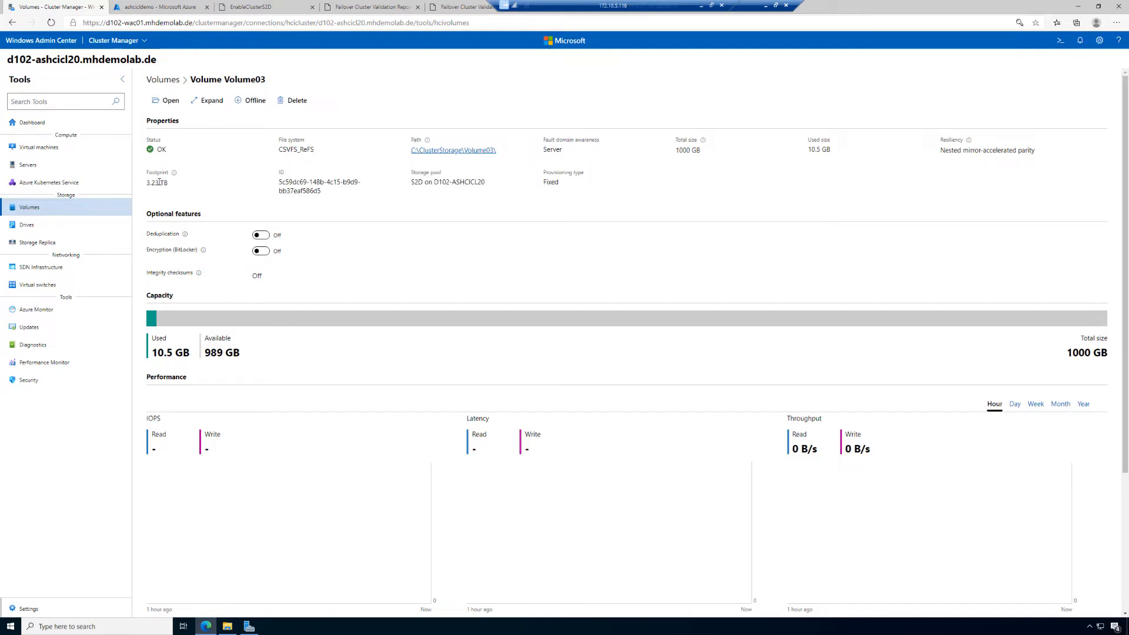
{"action": "mouse_move", "coordinate": [168, 183]}
{"action": "left_mouse_down"}
{"action": "mouse_move", "coordinate": [147, 183]}
{"action": "mouse_move", "coordinate": [148, 193]}
{"action": "mouse_move", "coordinate": [147, 183]}
{"action": "left_mouse_up"}
Review Volume03's integrity checksums, encryption and deduplication options, and close the BitLocker prompt without starting encryption
{"action": "left_click_drag", "start_coordinate": [154, 280], "coordinate": [269, 284]}
{"action": "left_click_drag", "start_coordinate": [152, 250], "coordinate": [205, 256]}
{"action": "left_click_drag", "start_coordinate": [146, 234], "coordinate": [185, 237]}
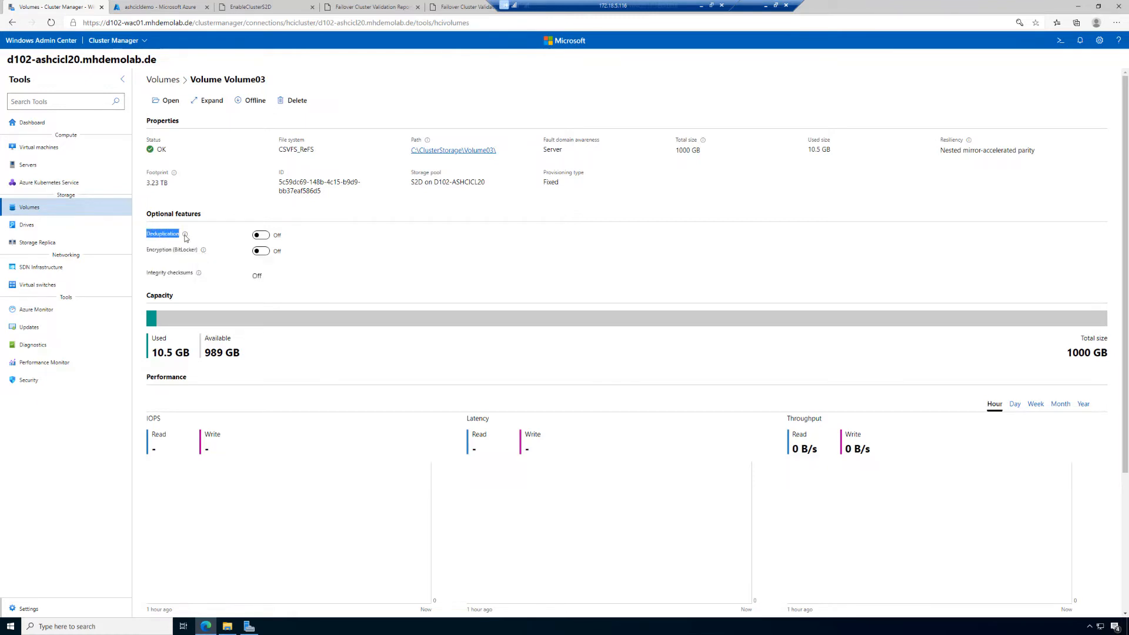
{"action": "left_click", "coordinate": [408, 253]}
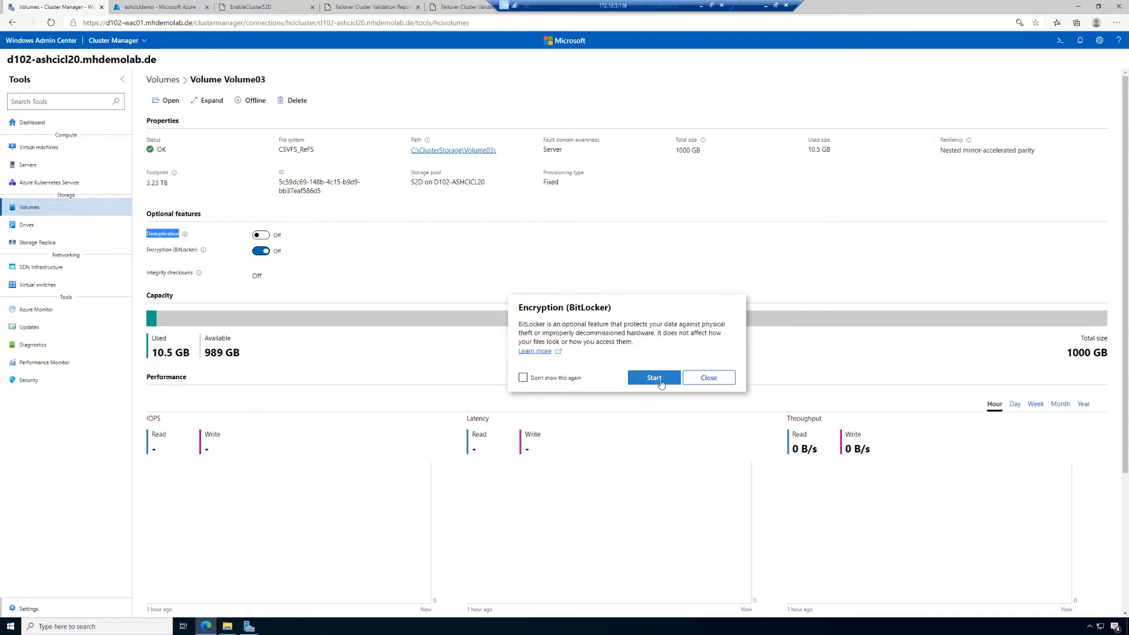
{"action": "left_click", "coordinate": [707, 378]}
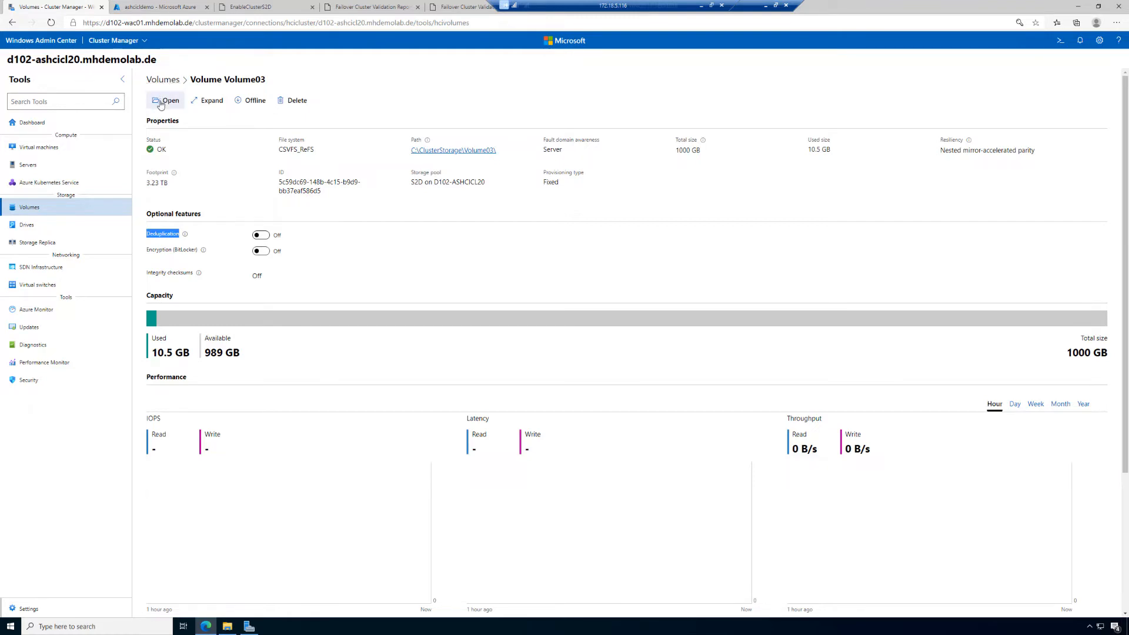
Open Volume03 in the server's file browser and inspect the Volume01 and Volume02 folders under C:\ClusterStorage
{"action": "left_click", "coordinate": [166, 100]}
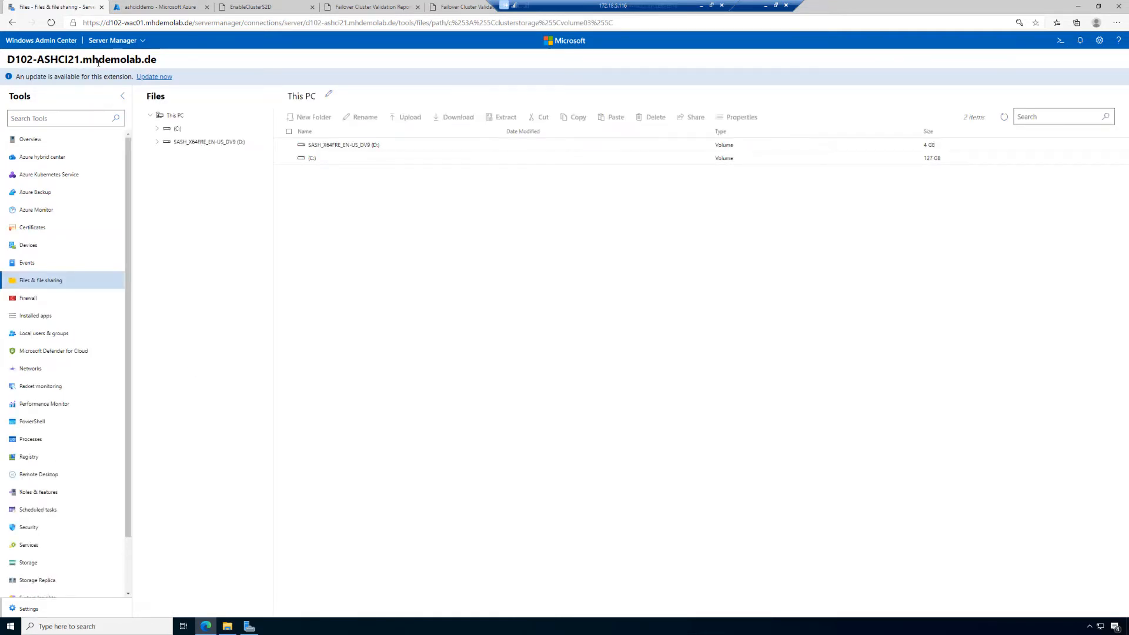
{"action": "left_click", "coordinate": [159, 129]}
{"action": "left_click", "coordinate": [165, 156]}
{"action": "left_click", "coordinate": [191, 156]}
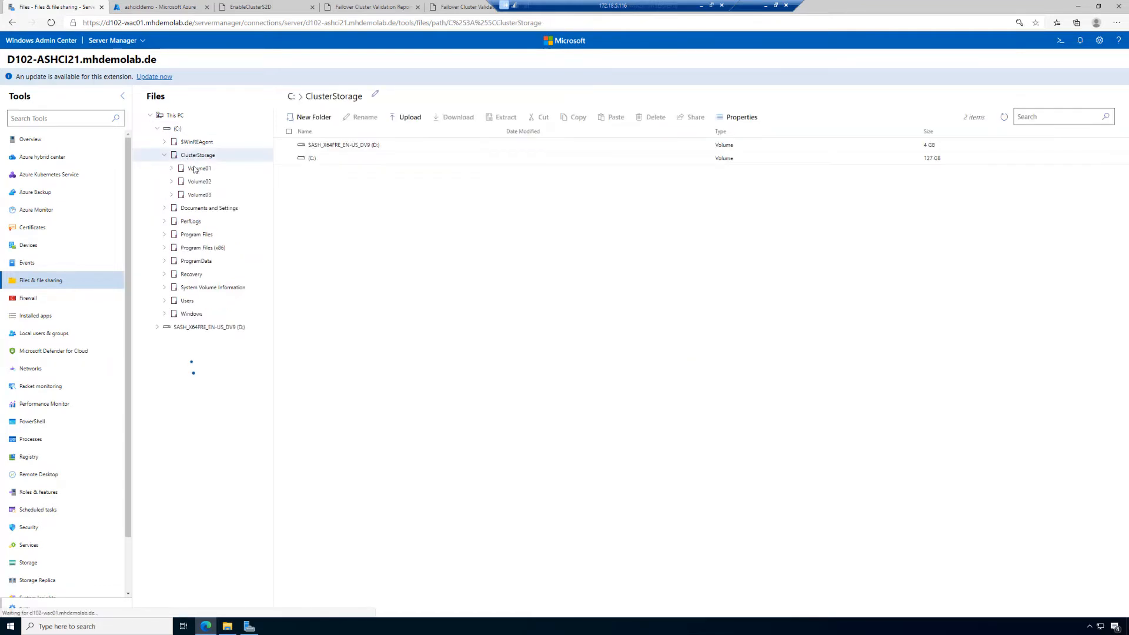
{"action": "left_click", "coordinate": [196, 169]}
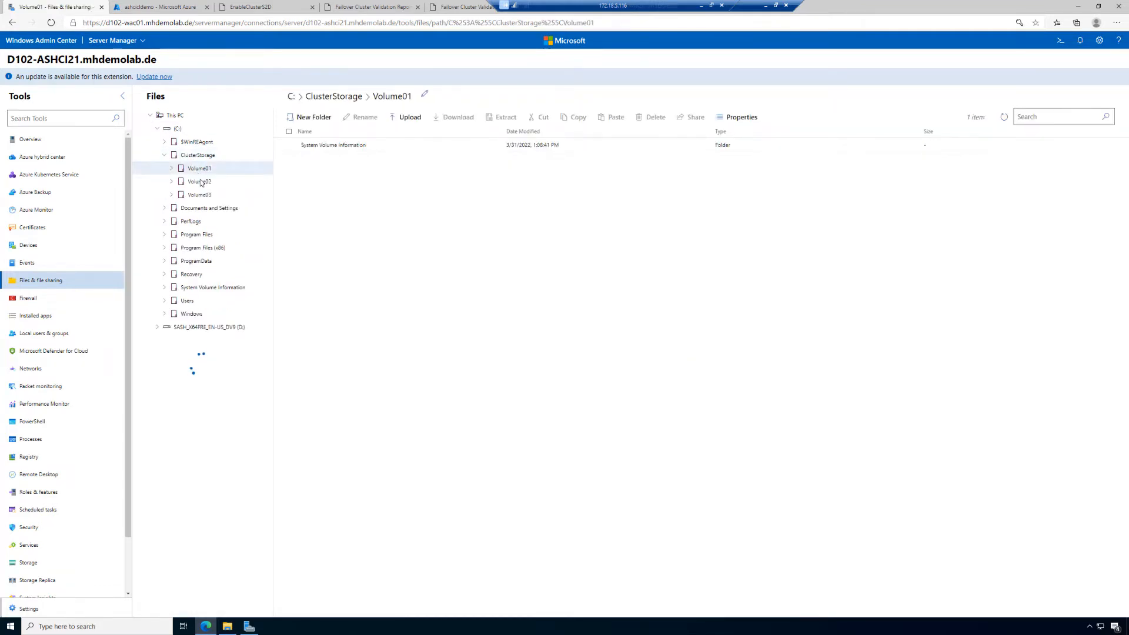
{"action": "left_click", "coordinate": [198, 183]}
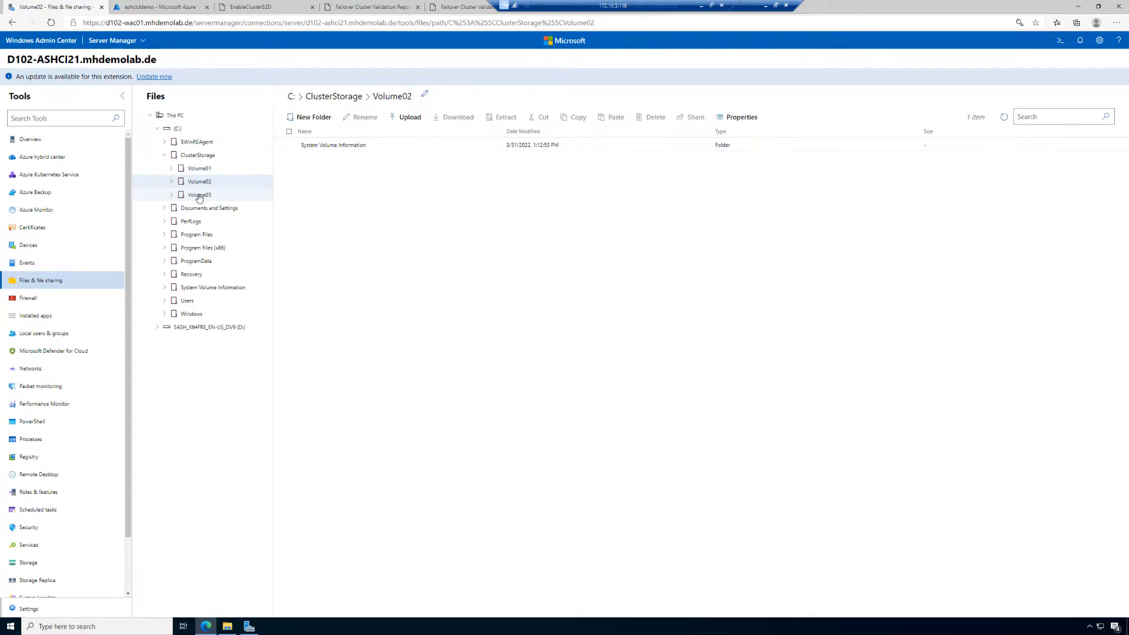
Expand the Volume01, Volume02 and Volume03 folders under C:\ClusterStorage to inspect their subfolders
{"action": "left_click", "coordinate": [171, 169]}
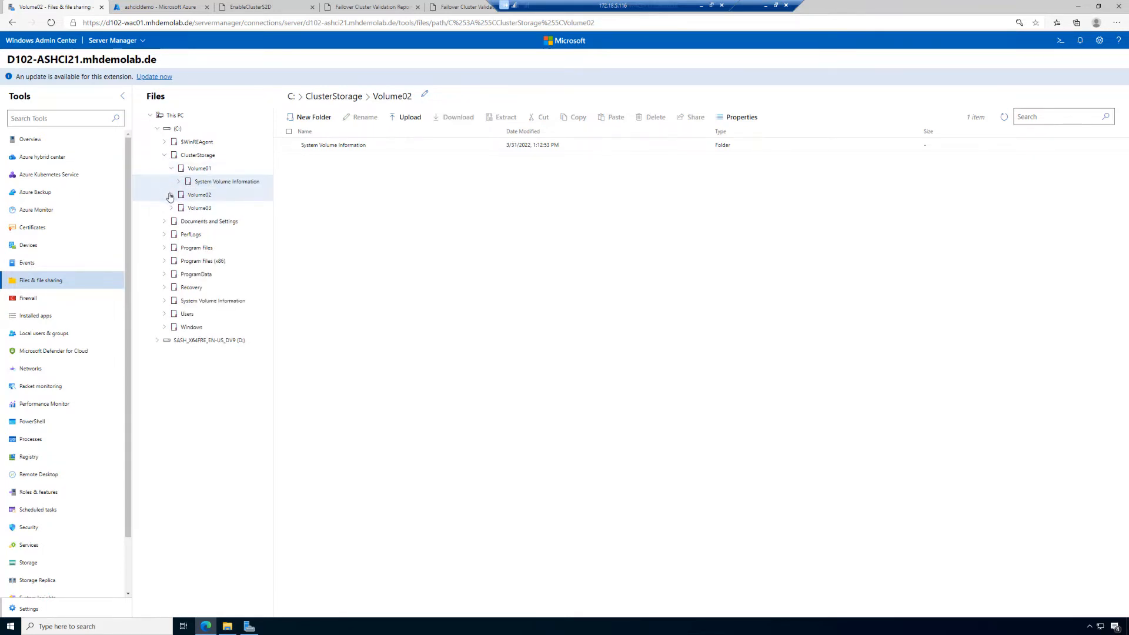
{"action": "left_click", "coordinate": [170, 195]}
{"action": "left_click", "coordinate": [171, 222]}
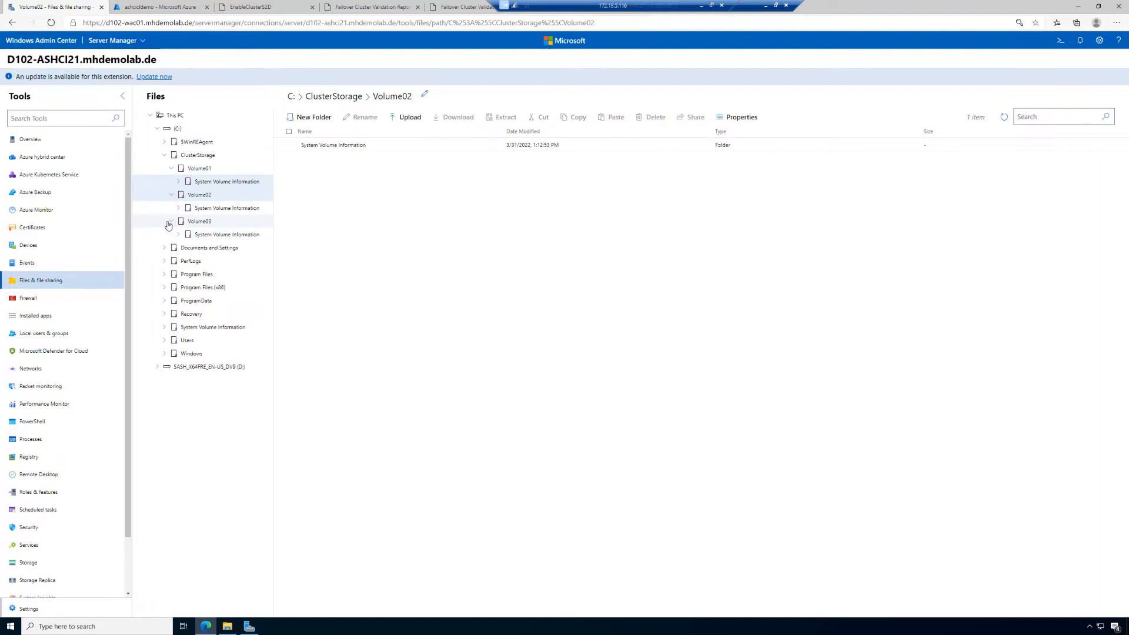
Open the cluster d102-ashcicl20 from all connections and examine its drives' pool capacity and per-drive storage usage
{"action": "left_click", "coordinate": [39, 41]}
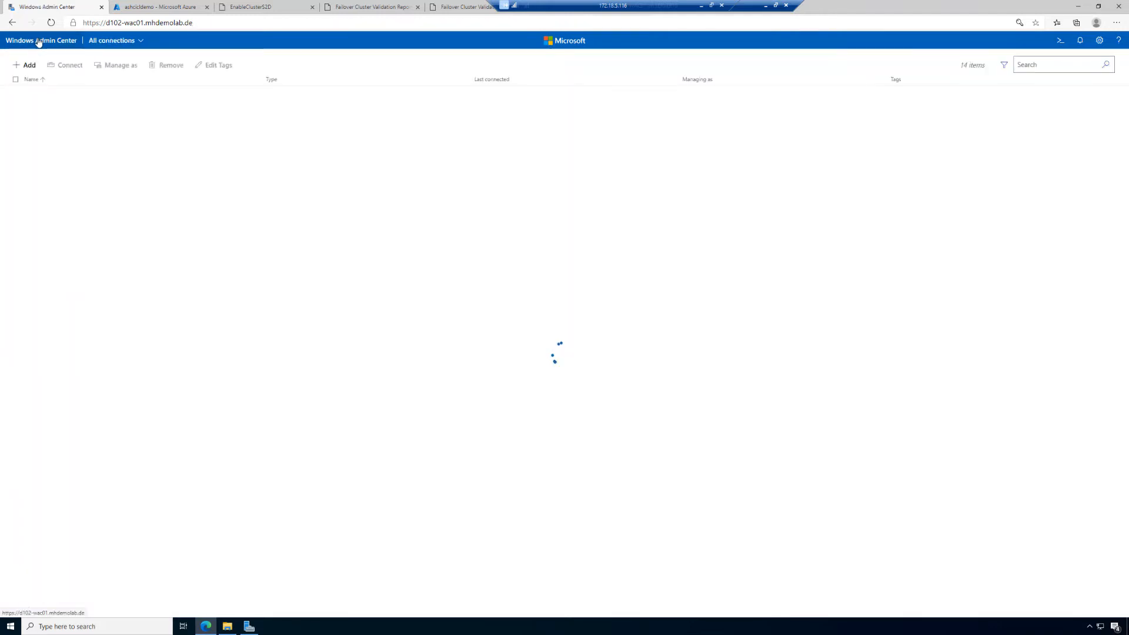
{"action": "left_click", "coordinate": [72, 213]}
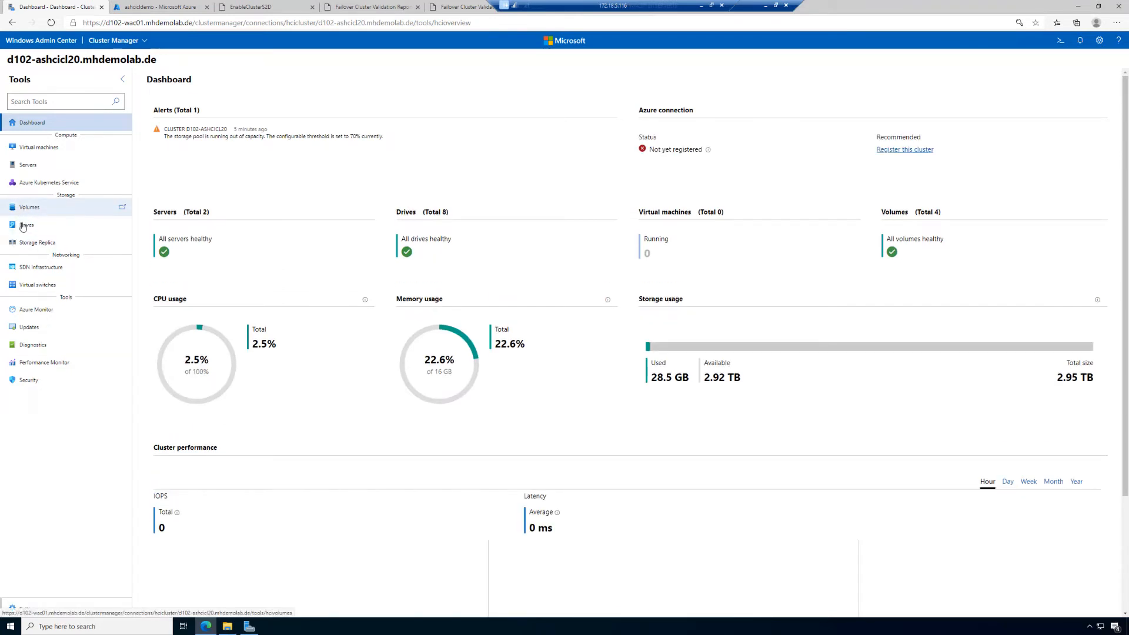
{"action": "left_click", "coordinate": [23, 225]}
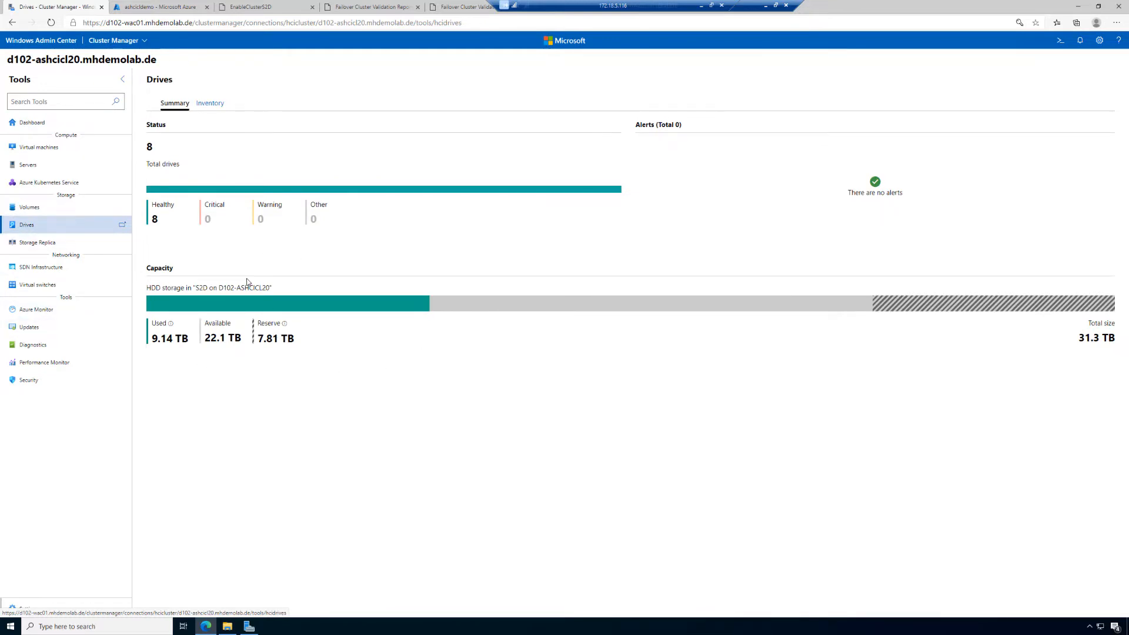
{"action": "left_click", "coordinate": [210, 103]}
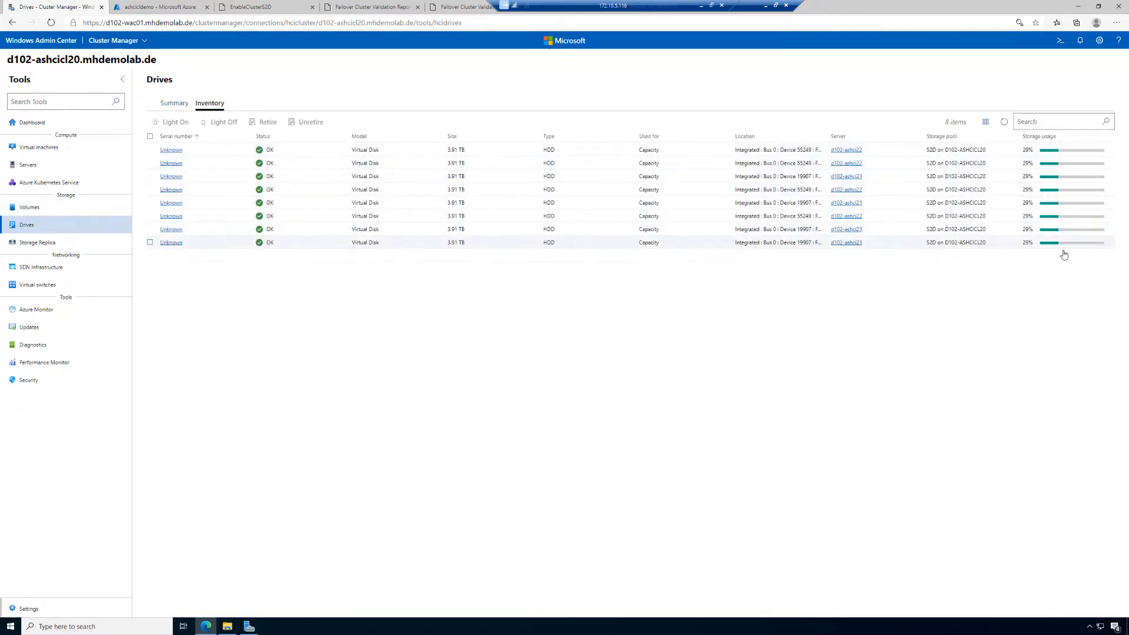
{"action": "left_click", "coordinate": [168, 105]}
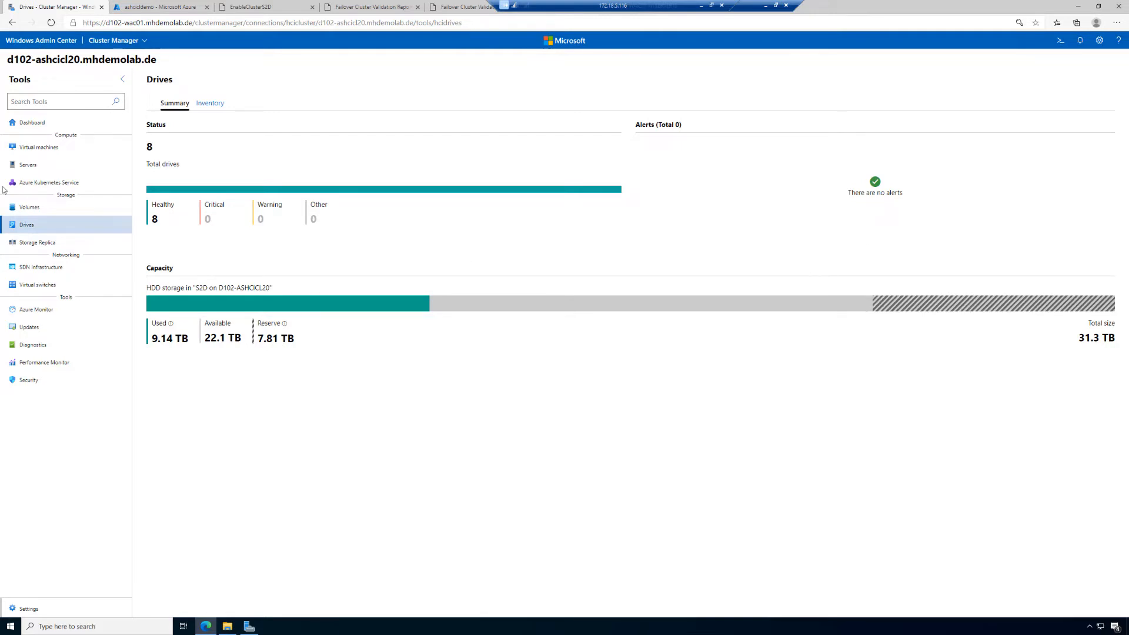
Expand Volume01 on the cluster to 2000 GB
{"action": "left_click", "coordinate": [30, 209]}
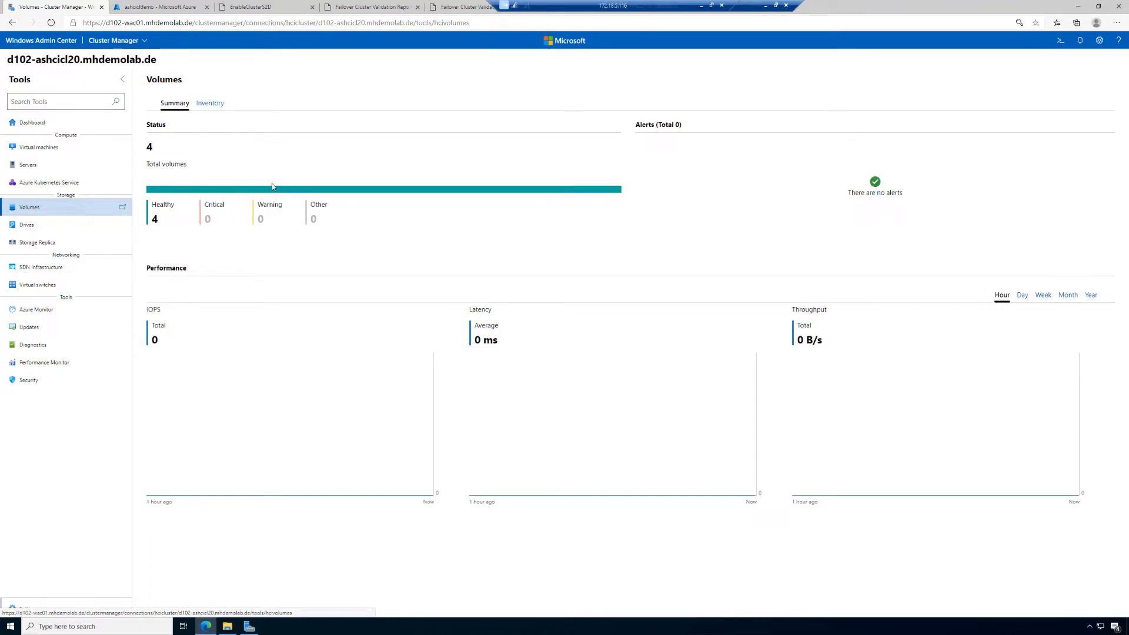
{"action": "left_click", "coordinate": [205, 107]}
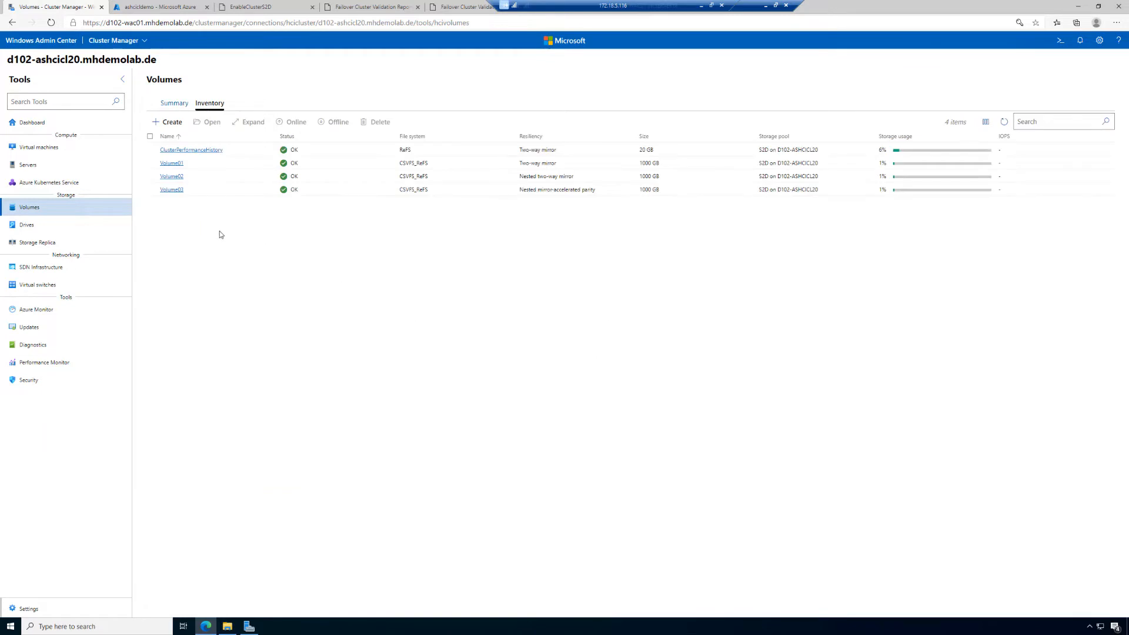
{"action": "left_click", "coordinate": [171, 163]}
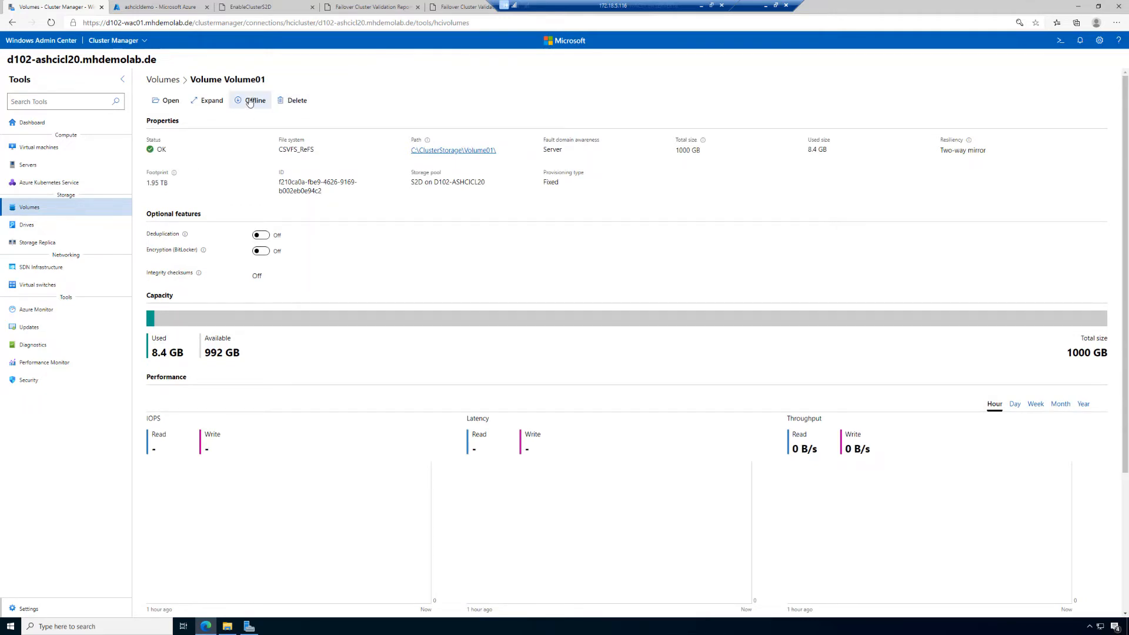
{"action": "left_click", "coordinate": [211, 103]}
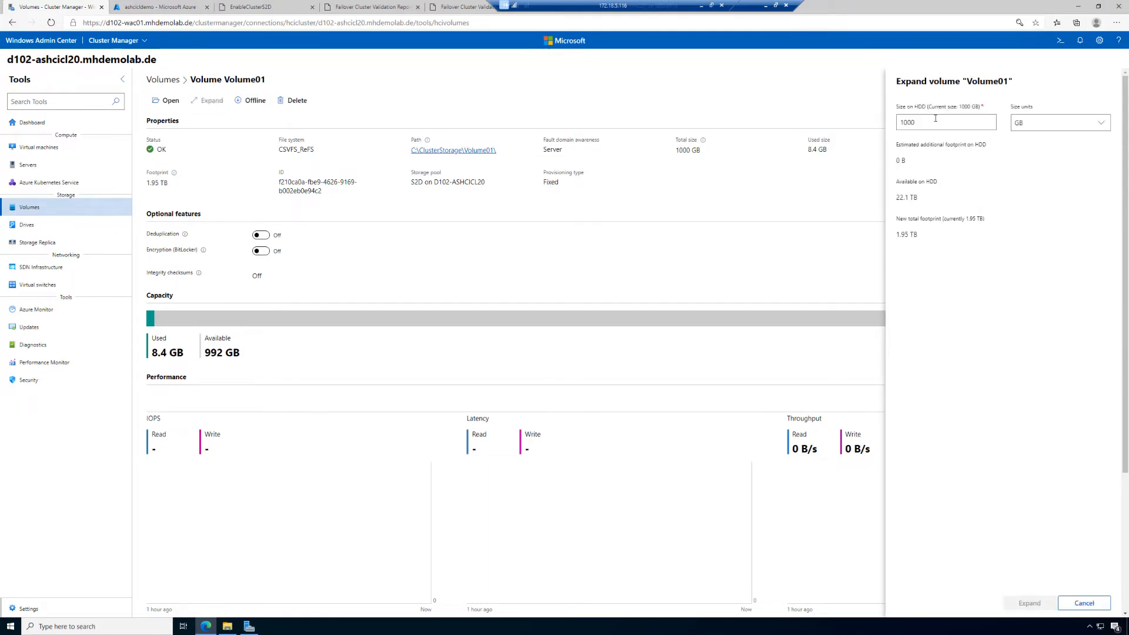
{"action": "left_click_drag", "start_coordinate": [935, 118], "coordinate": [873, 117]}
{"action": "type", "text": "200"}
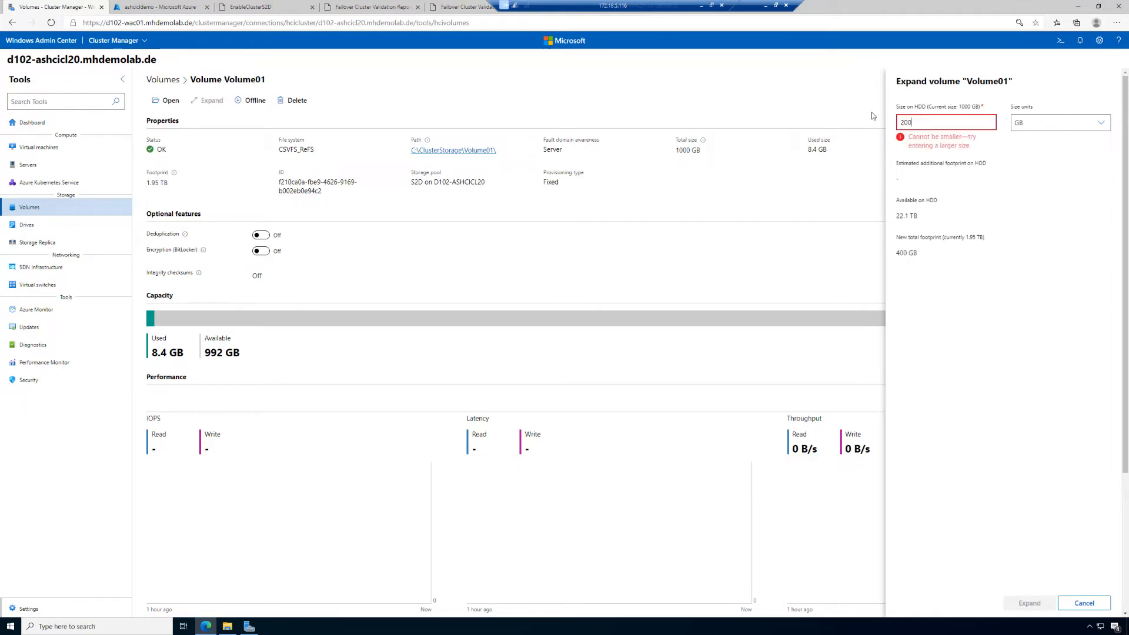
{"action": "type", "text": "0"}
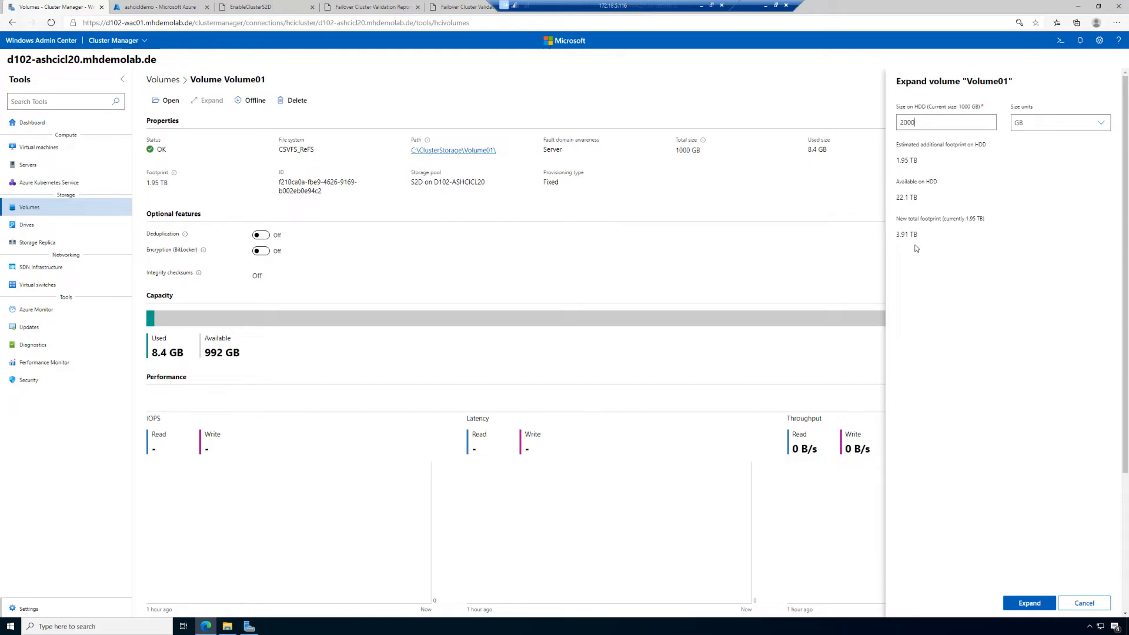
{"action": "left_click", "coordinate": [1033, 609]}
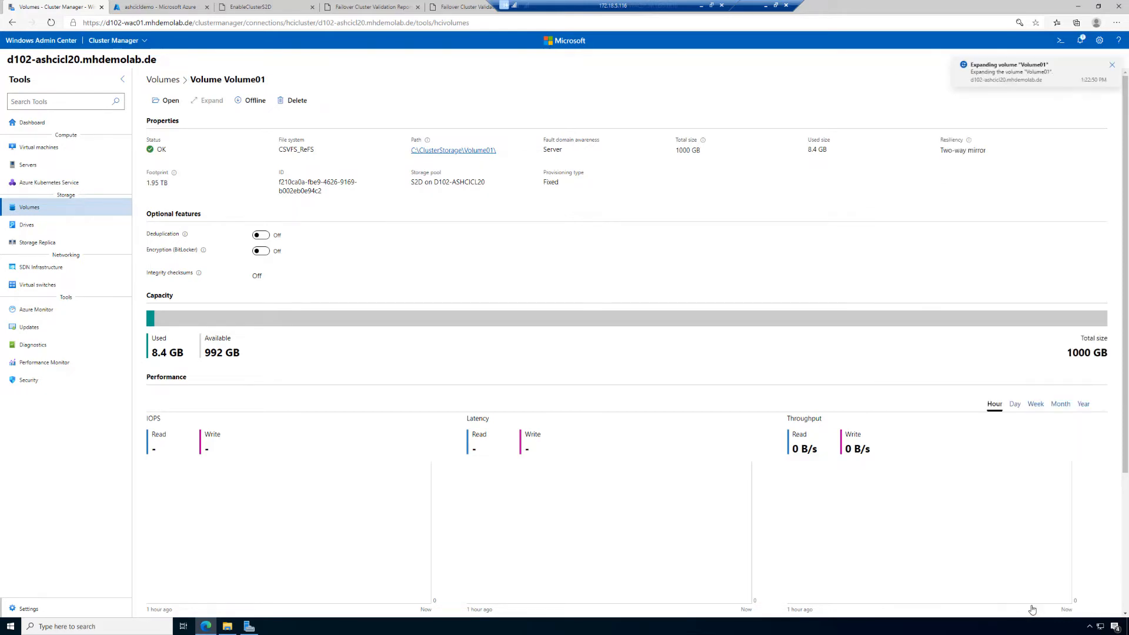
Check the notification for the Volume01 expansion and compare the volume's total size with its footprint
{"action": "left_click", "coordinate": [1081, 41]}
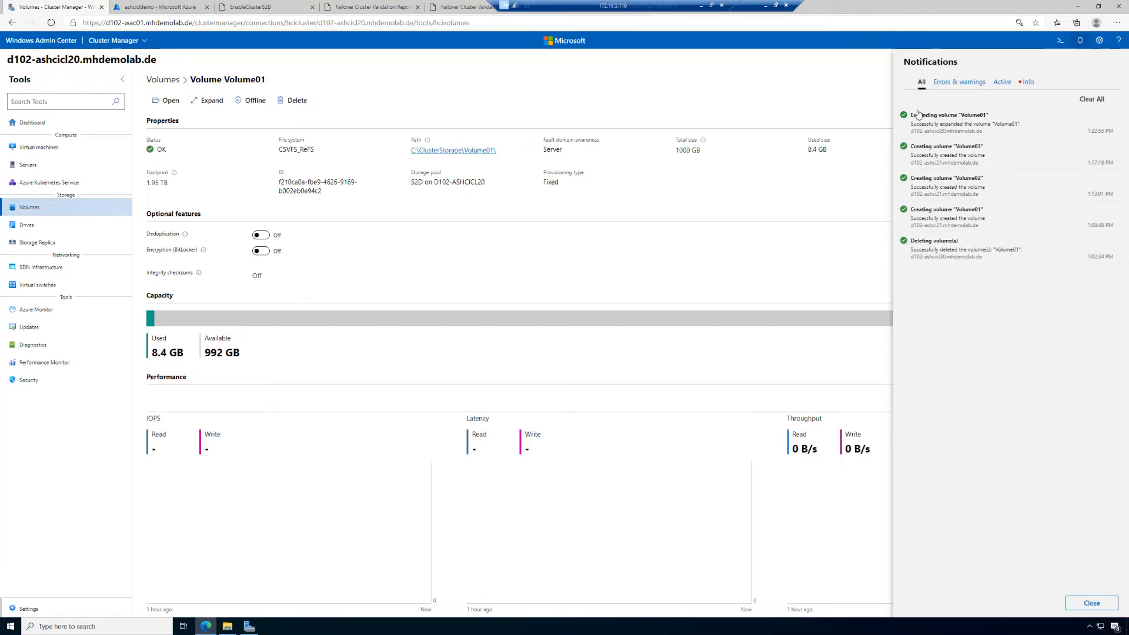
{"action": "left_click", "coordinate": [683, 87]}
{"action": "left_click_drag", "start_coordinate": [673, 157], "coordinate": [698, 158]}
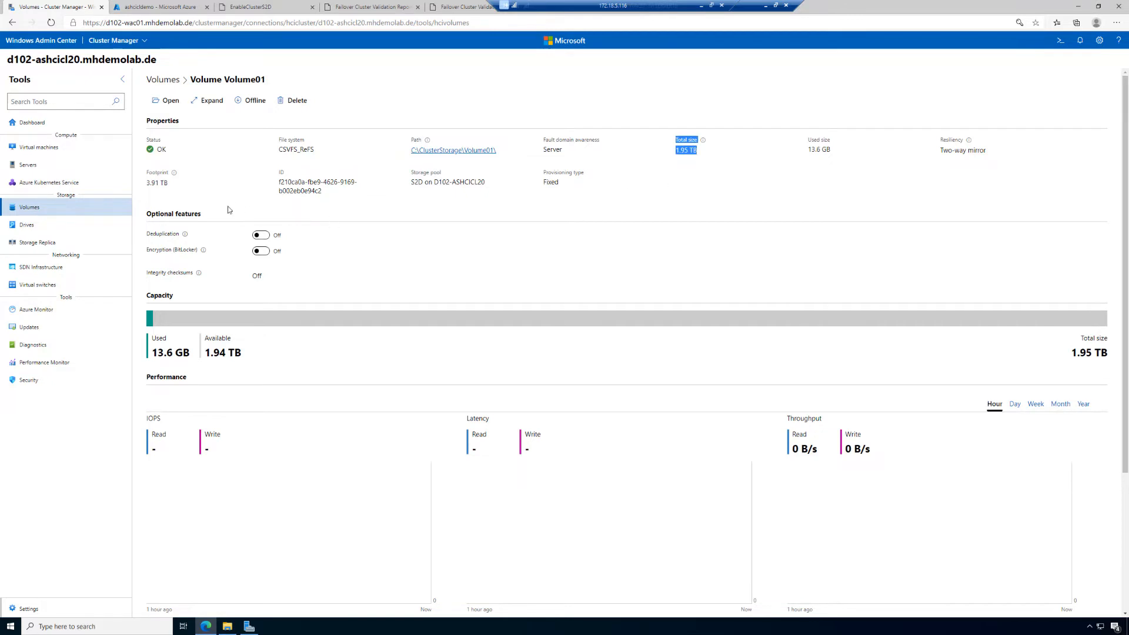
{"action": "left_click_drag", "start_coordinate": [151, 184], "coordinate": [171, 184]}
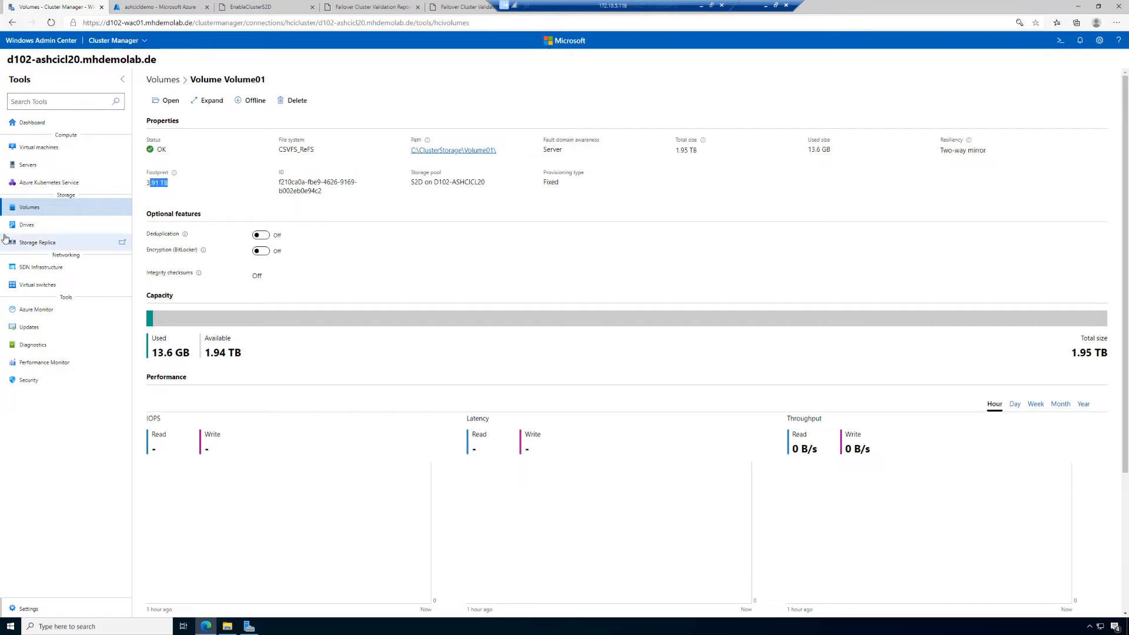
Examine the drives' used pool capacity, reload the page and check the storage usage of each drive
{"action": "left_click", "coordinate": [27, 227]}
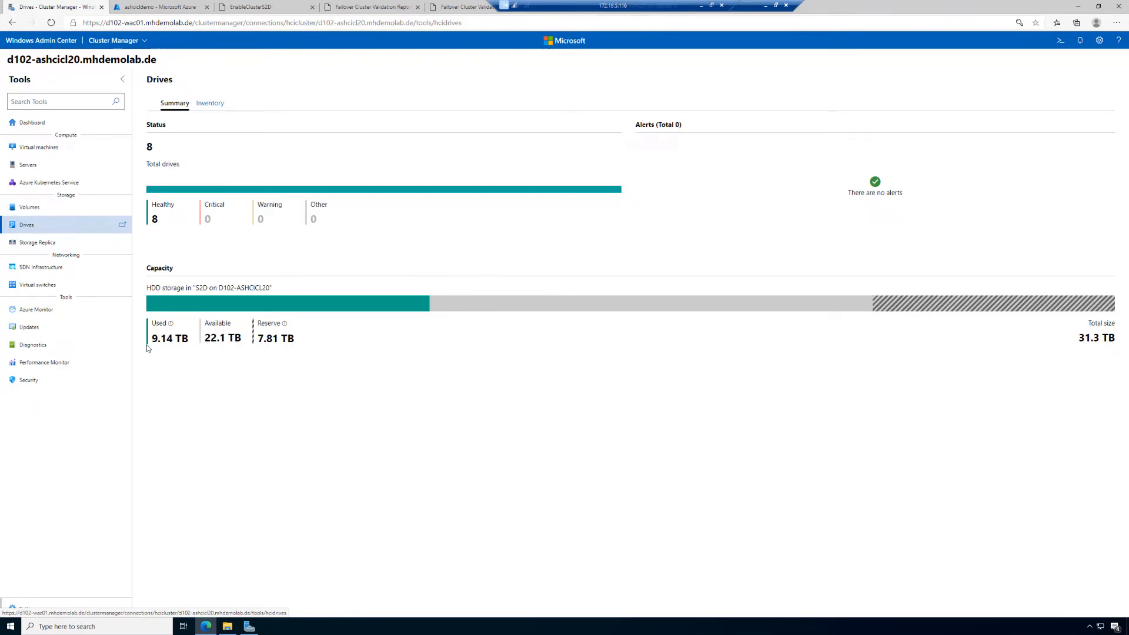
{"action": "left_click_drag", "start_coordinate": [152, 341], "coordinate": [192, 339]}
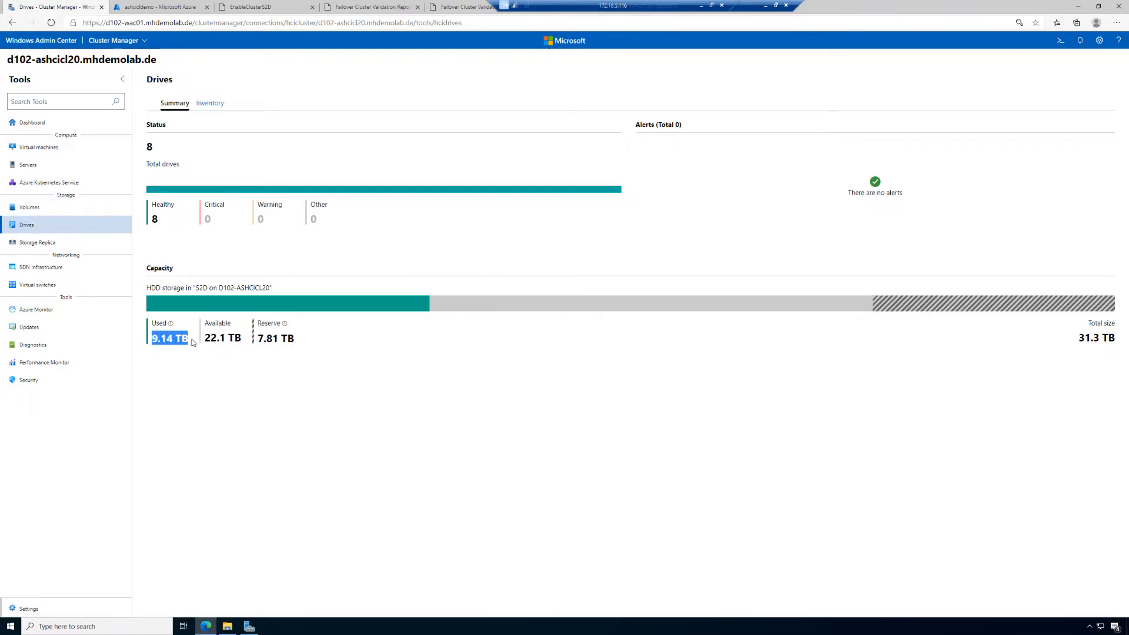
{"action": "left_click", "coordinate": [52, 23]}
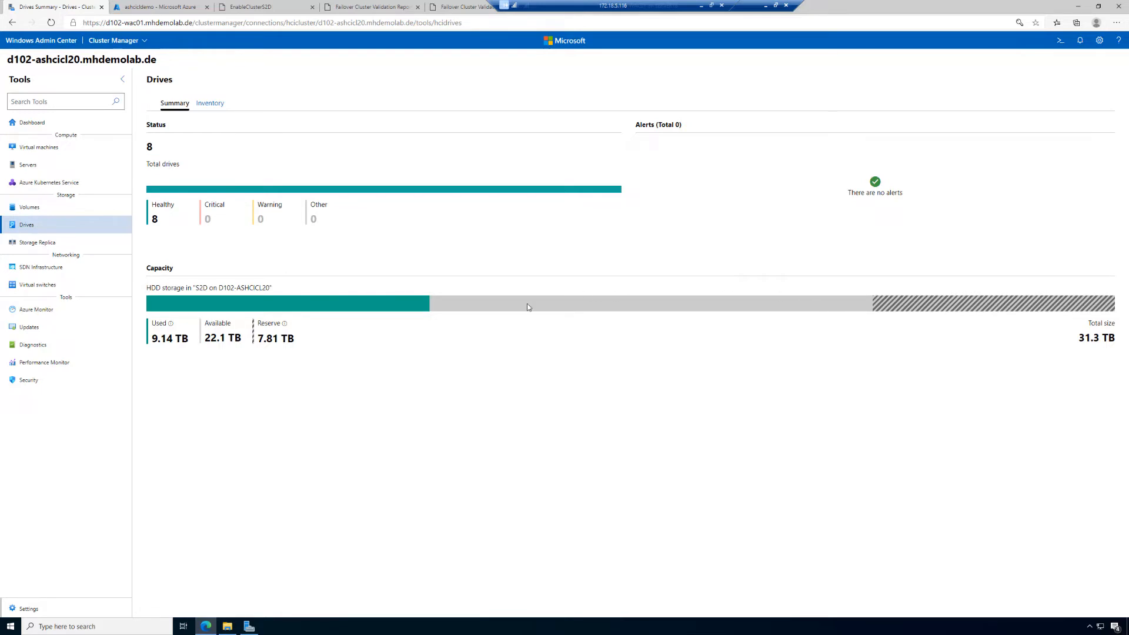
{"action": "left_click", "coordinate": [215, 105]}
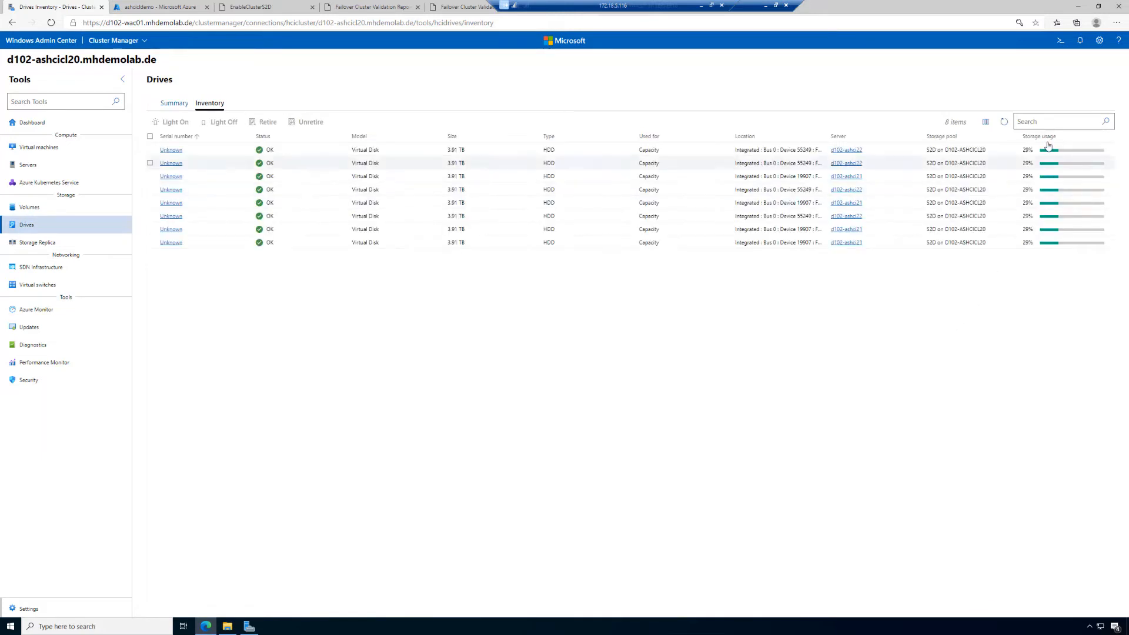
{"action": "left_click", "coordinate": [174, 107]}
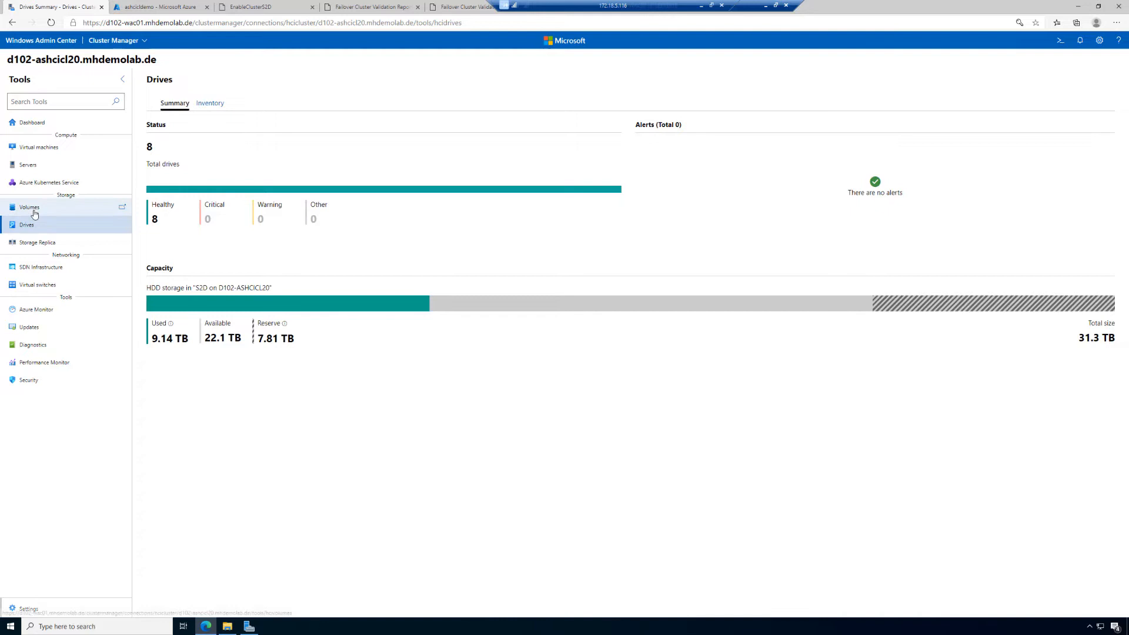
Expand the nested two-way mirror volume Volume02 to 2000 GB
{"action": "left_click", "coordinate": [33, 211]}
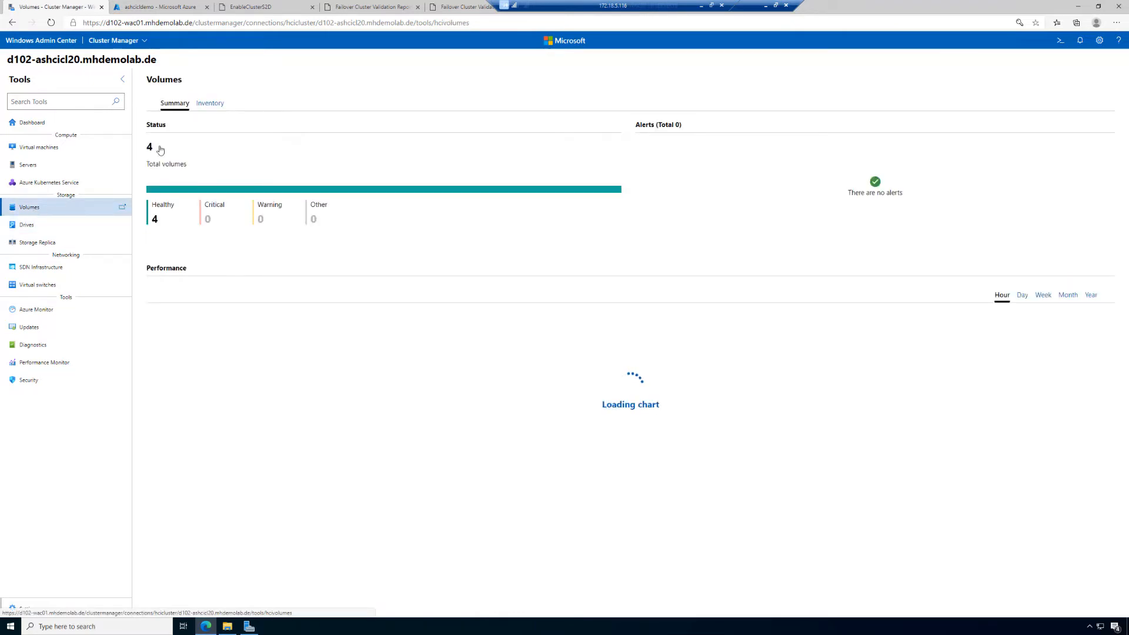
{"action": "left_click", "coordinate": [213, 105]}
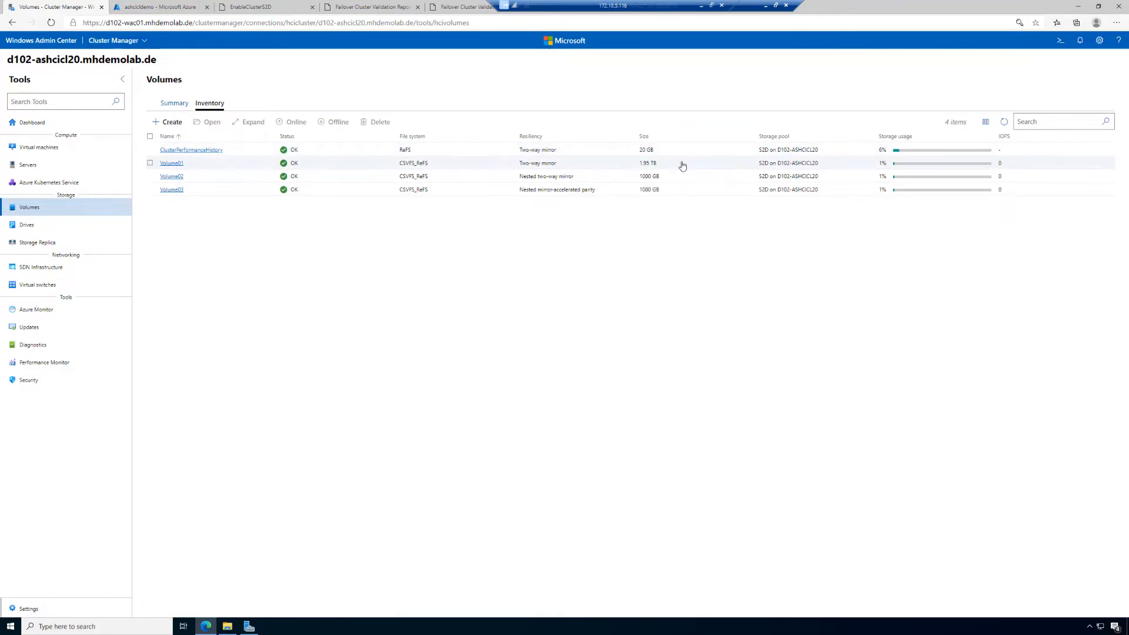
{"action": "left_click", "coordinate": [176, 180]}
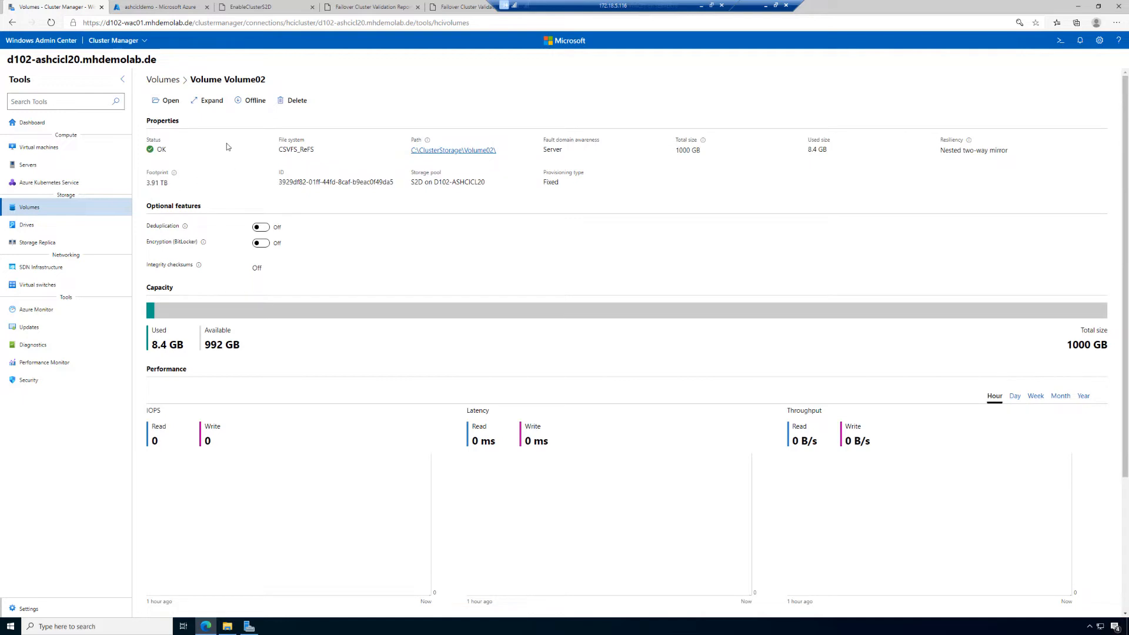
{"action": "left_click", "coordinate": [210, 101]}
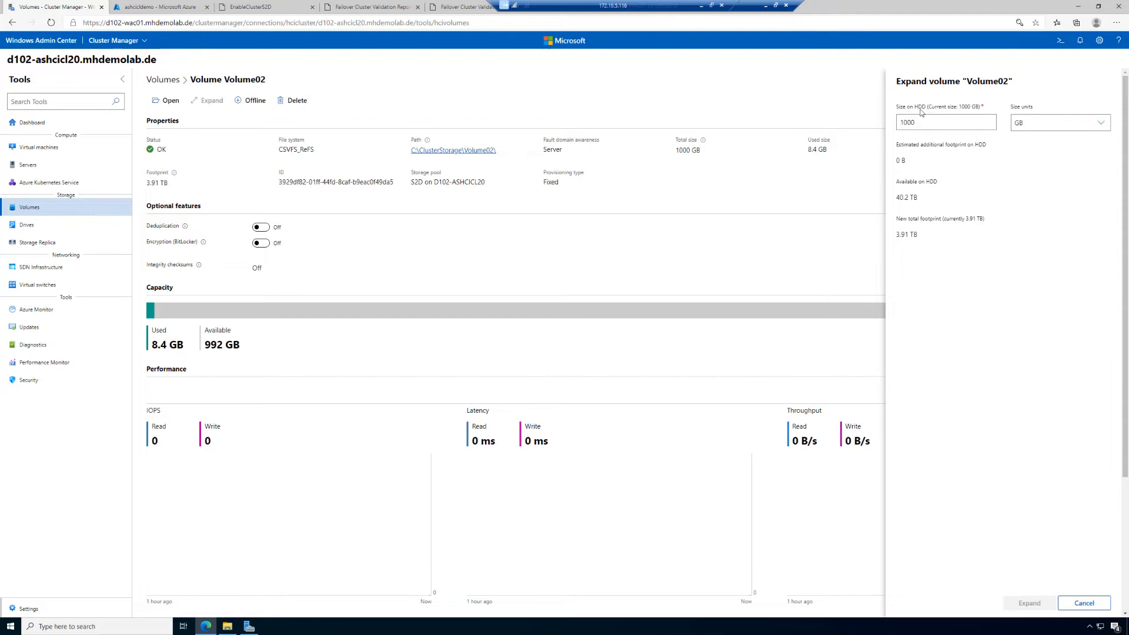
{"action": "left_click_drag", "start_coordinate": [914, 120], "coordinate": [854, 115]}
{"action": "type", "text": "2000"}
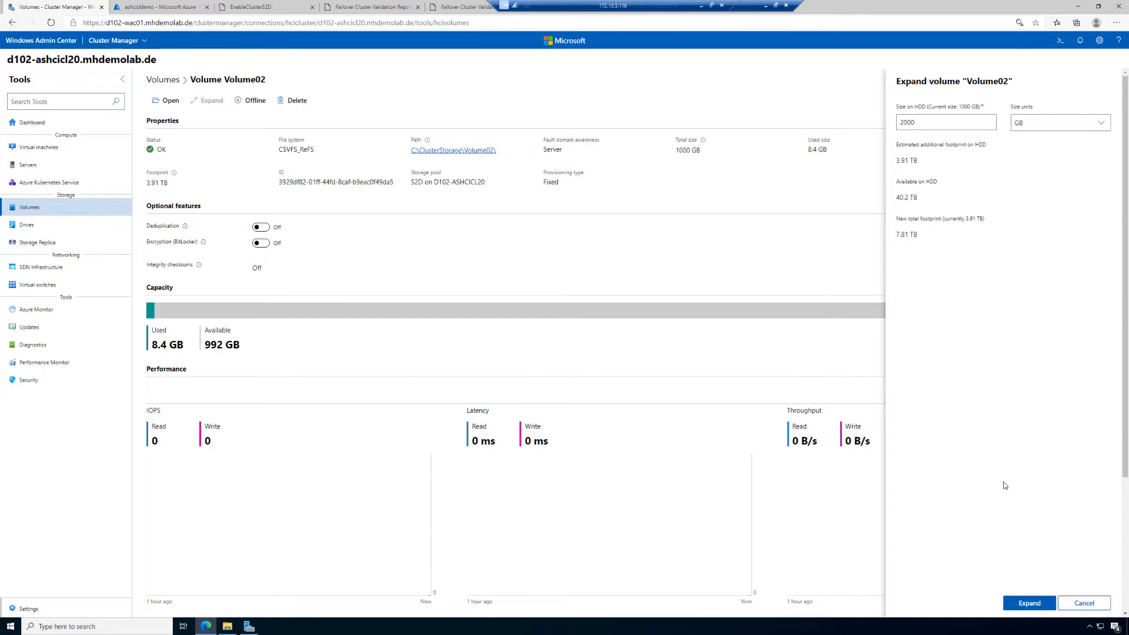
{"action": "left_click", "coordinate": [1029, 603]}
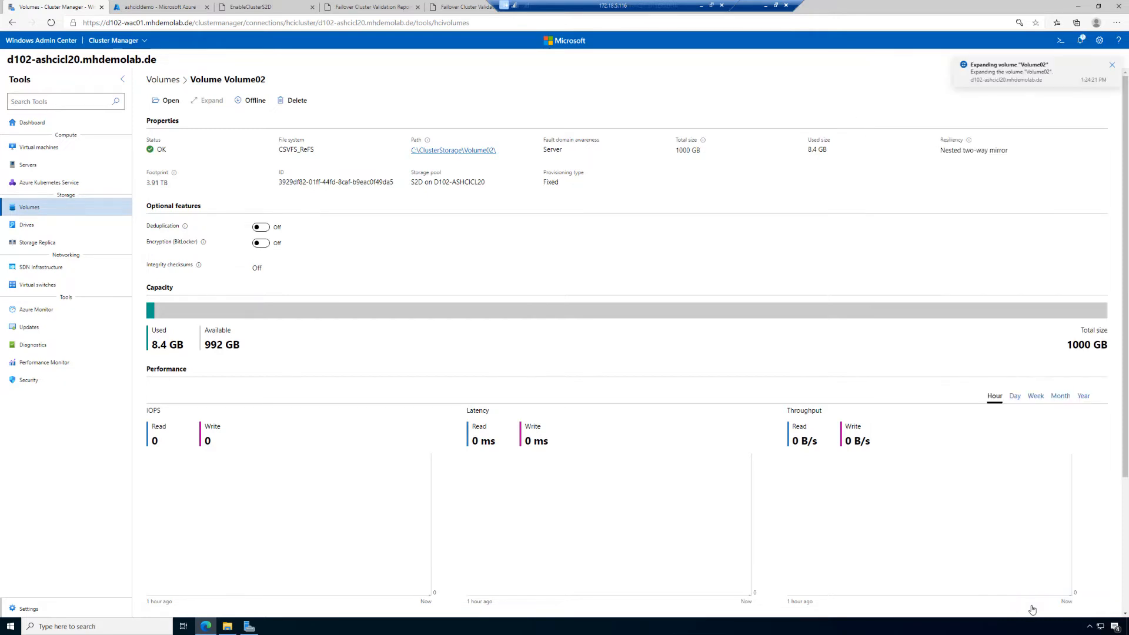
Check the notification for the Volume02 expansion, examine the volume's total size and return to the volume inventory
{"action": "left_click", "coordinate": [1083, 41]}
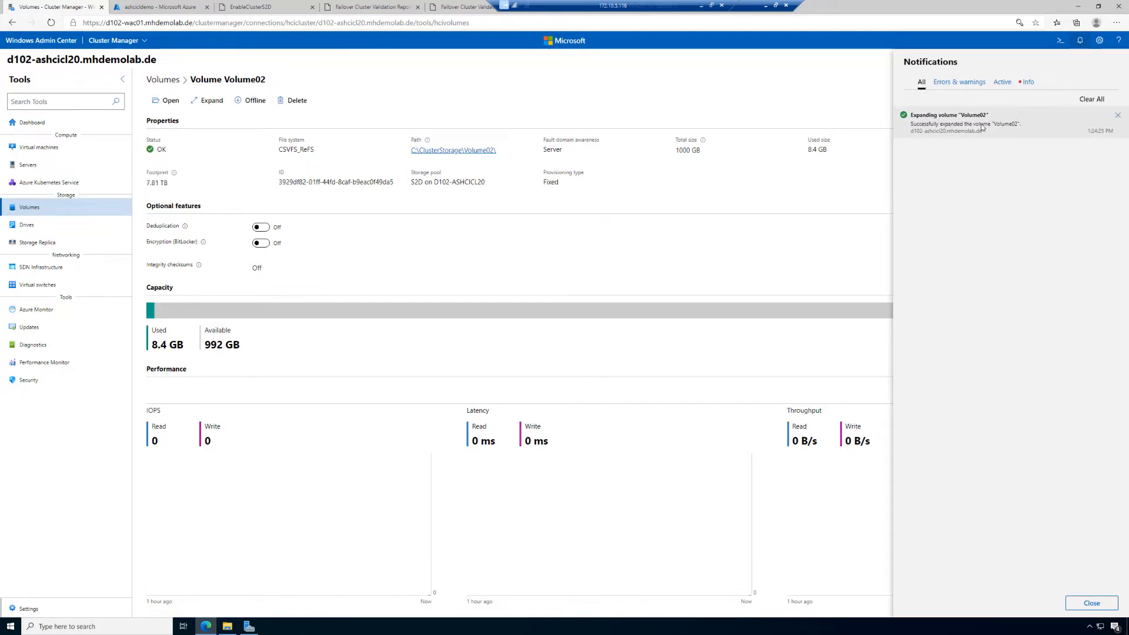
{"action": "left_click", "coordinate": [699, 108]}
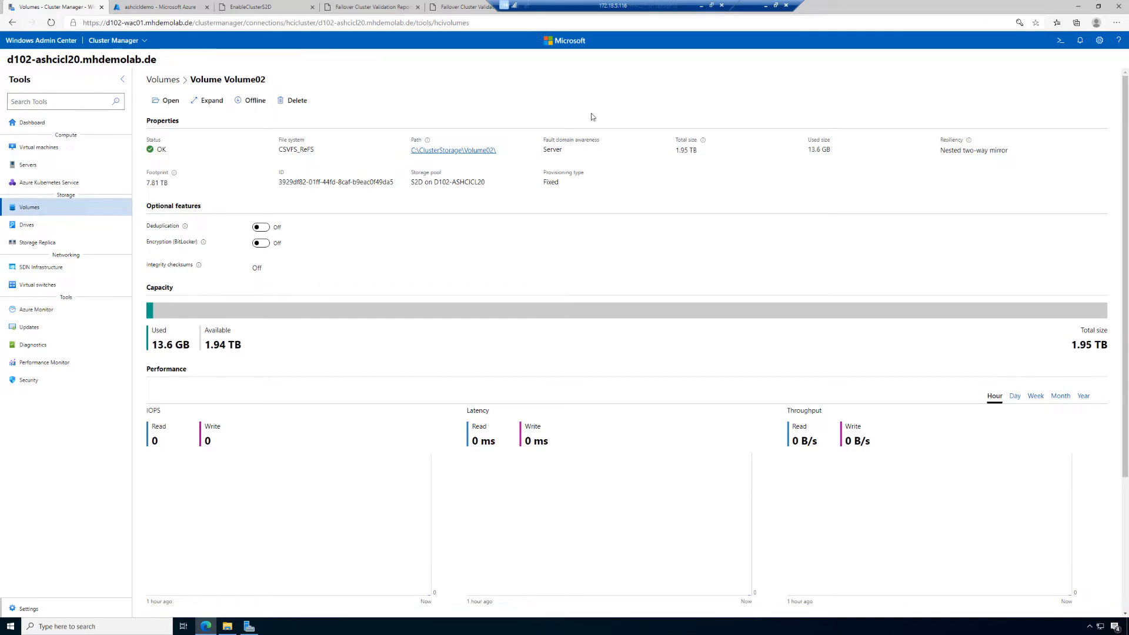
{"action": "left_click_drag", "start_coordinate": [674, 155], "coordinate": [706, 155]}
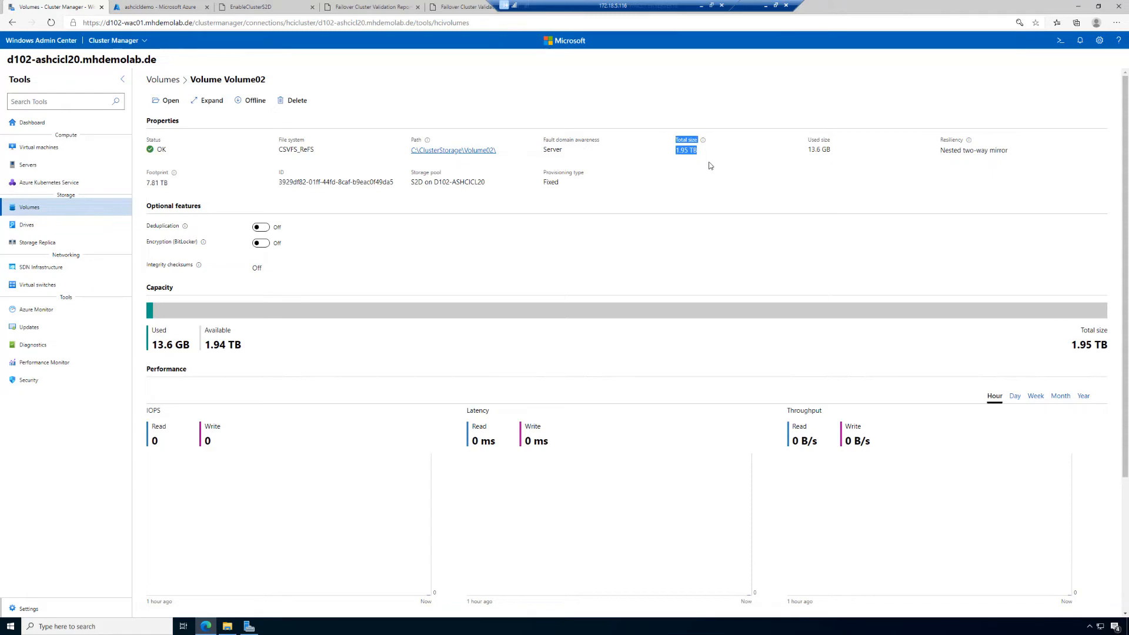
{"action": "left_click", "coordinate": [168, 83]}
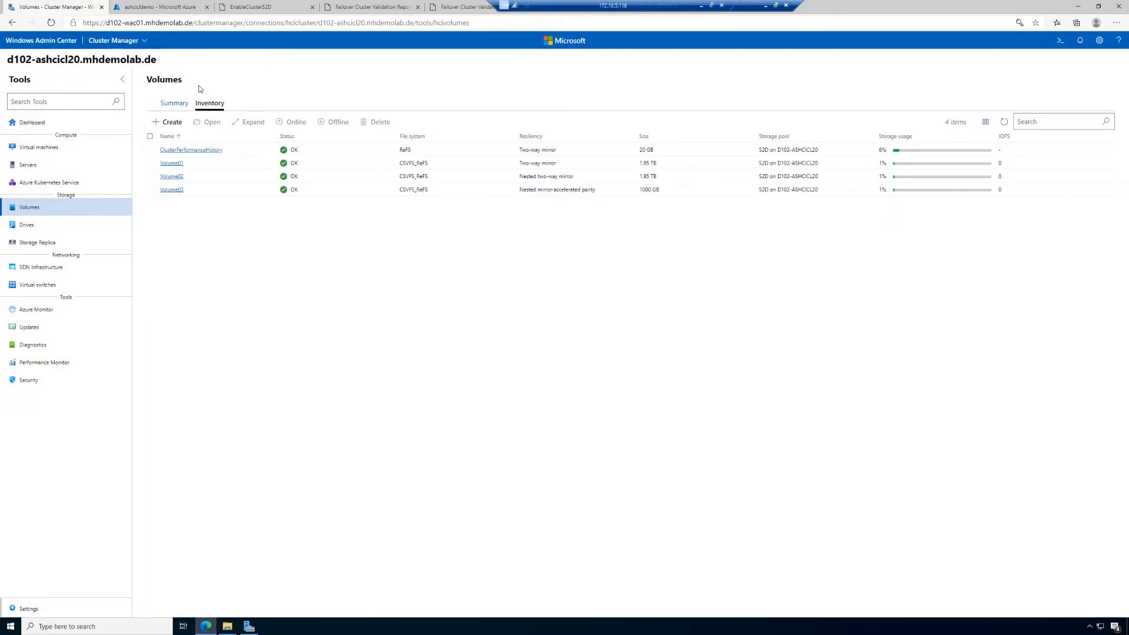
Review the storage pool's used capacity in the drives summary and the storage usage of each drive in the inventory
{"action": "left_click", "coordinate": [19, 230]}
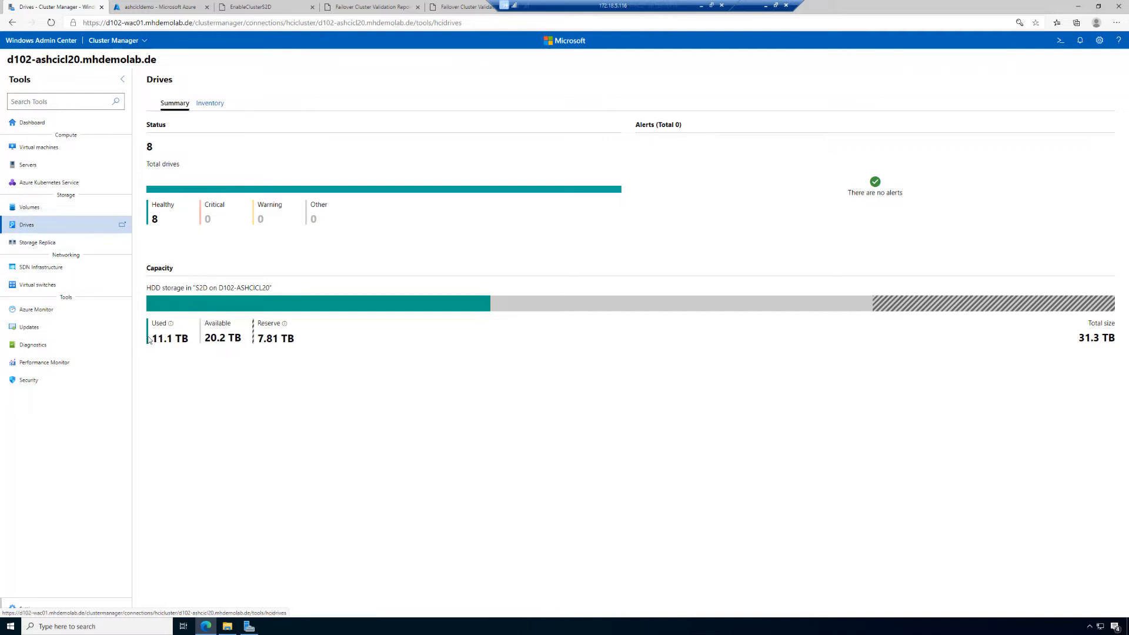
{"action": "left_click_drag", "start_coordinate": [149, 340], "coordinate": [201, 343]}
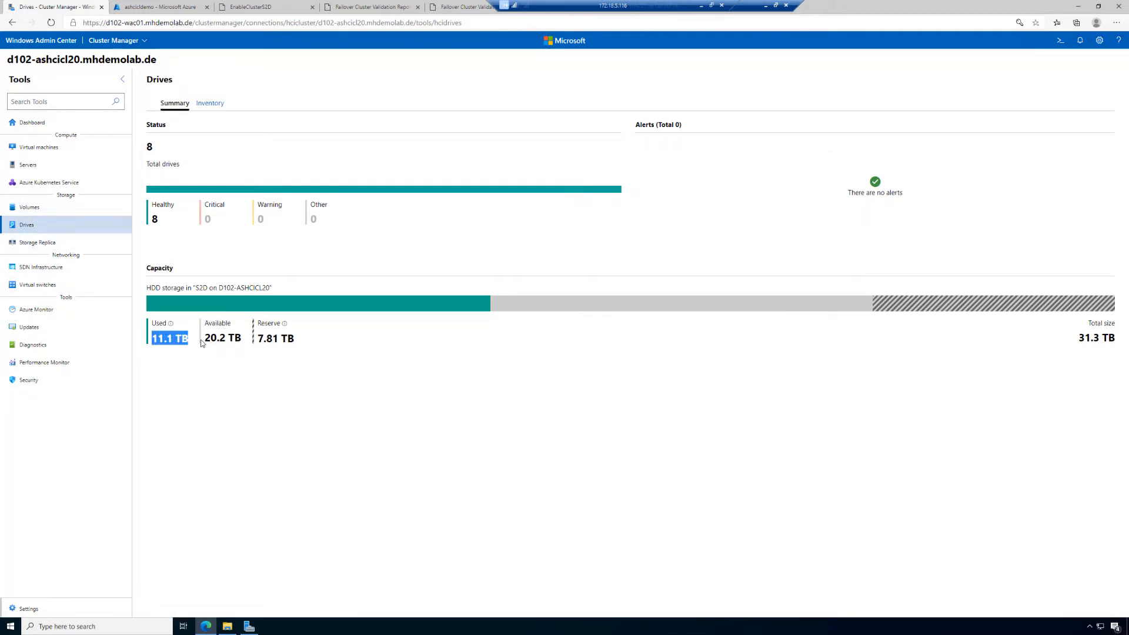
{"action": "left_click", "coordinate": [215, 101]}
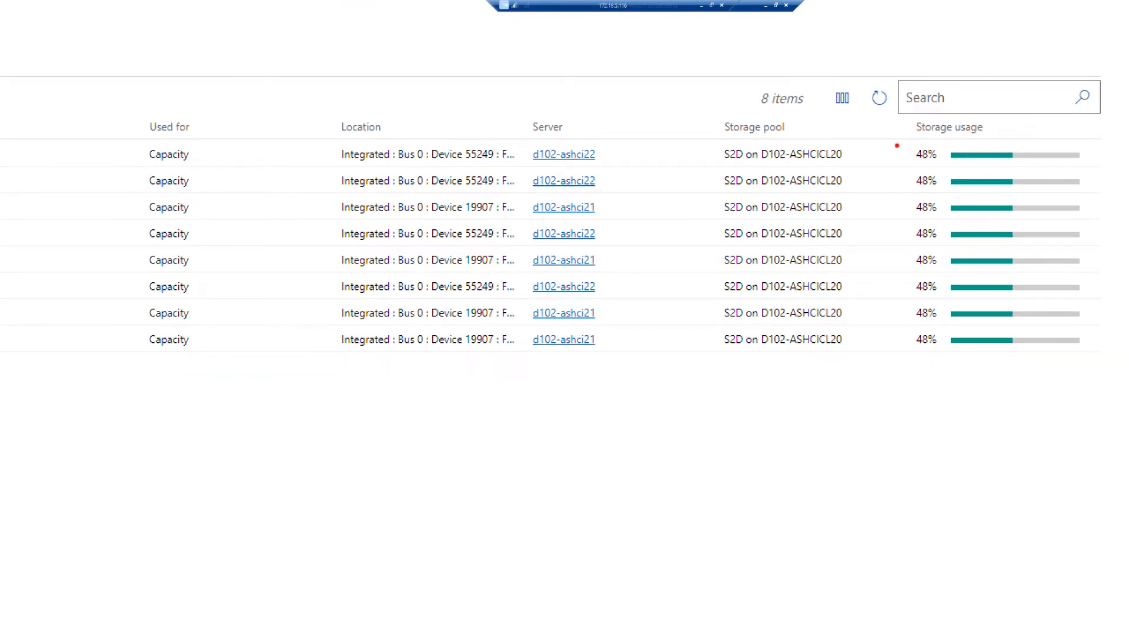
Compare the storage usage across the drives and review the pool's used, available and reserve capacity in the drives summary
{"action": "mouse_move", "coordinate": [898, 143]}
{"action": "left_mouse_down"}
{"action": "mouse_move", "coordinate": [956, 215]}
{"action": "mouse_move", "coordinate": [1029, 369]}
{"action": "left_mouse_up"}
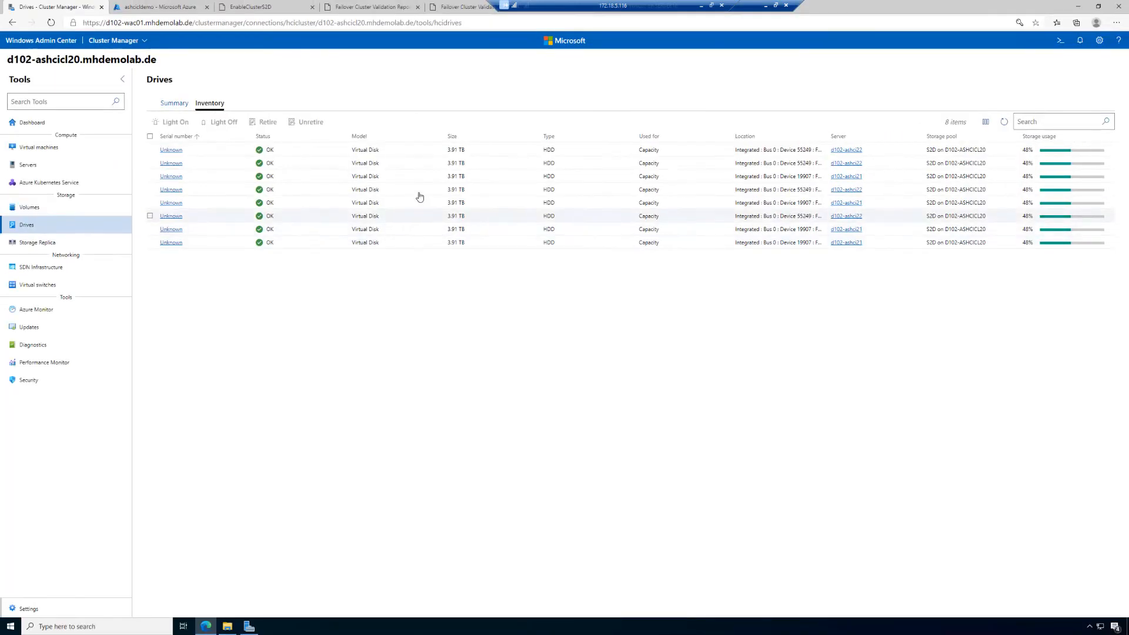
{"action": "left_click", "coordinate": [178, 104]}
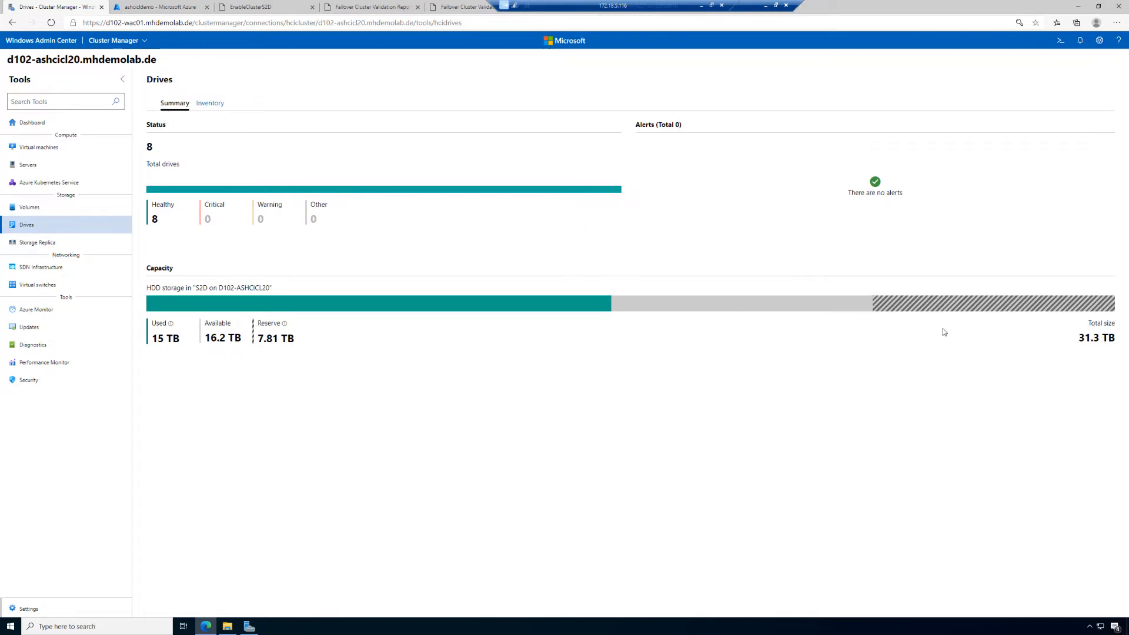
Expand the nested mirror-accelerated parity volume Volume03 to 2000 GB
{"action": "left_click", "coordinate": [30, 207]}
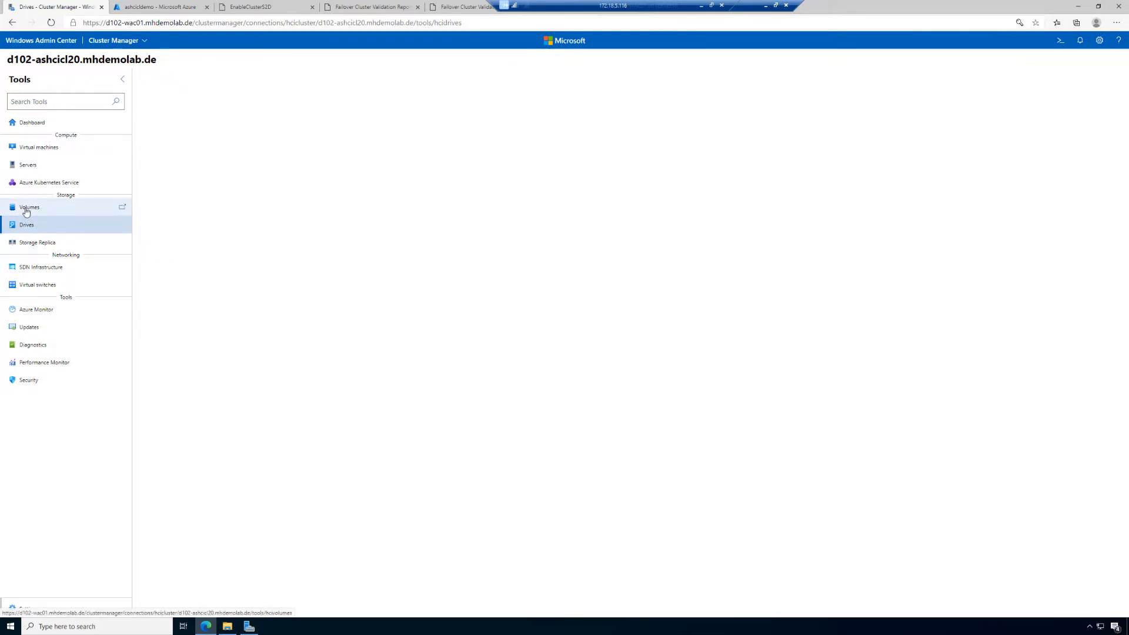
{"action": "left_click", "coordinate": [210, 105]}
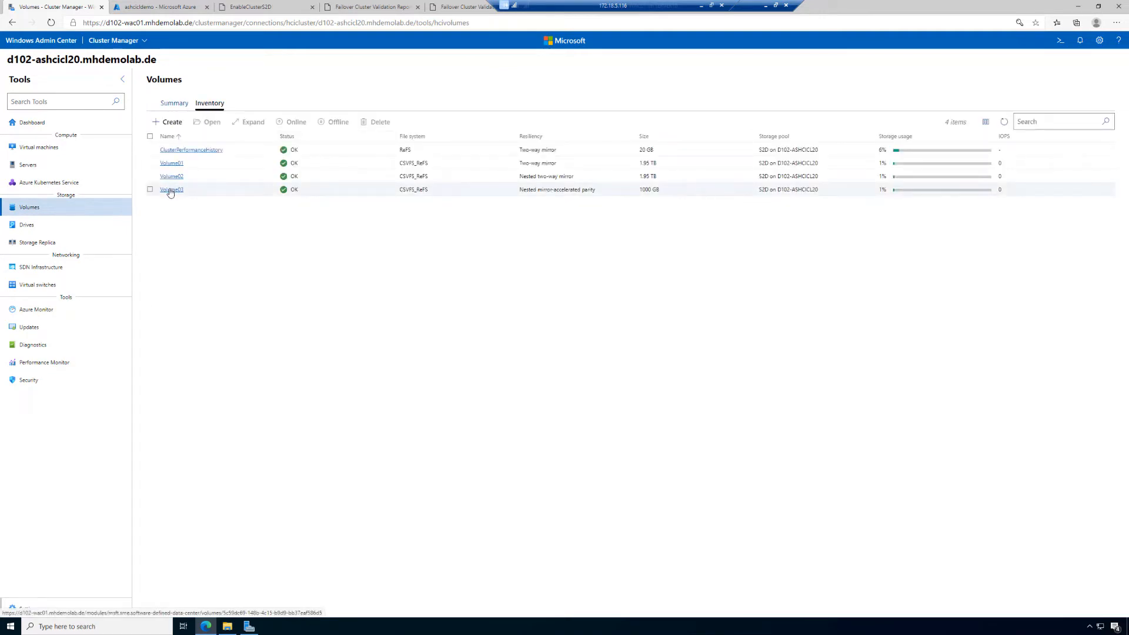
{"action": "left_click", "coordinate": [170, 190]}
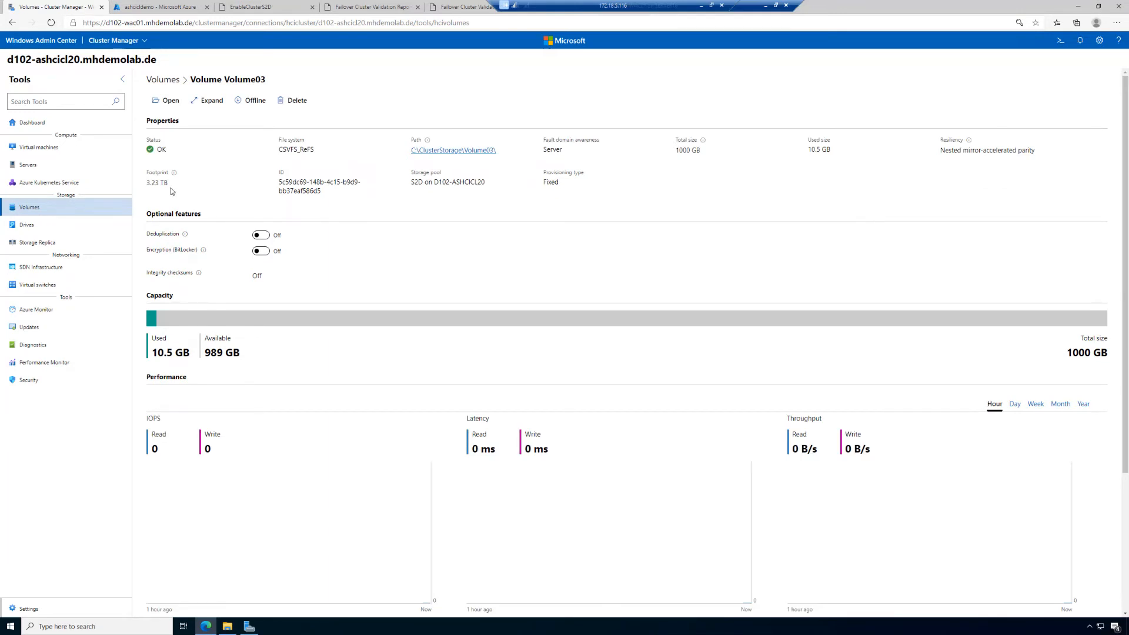
{"action": "left_click", "coordinate": [203, 106]}
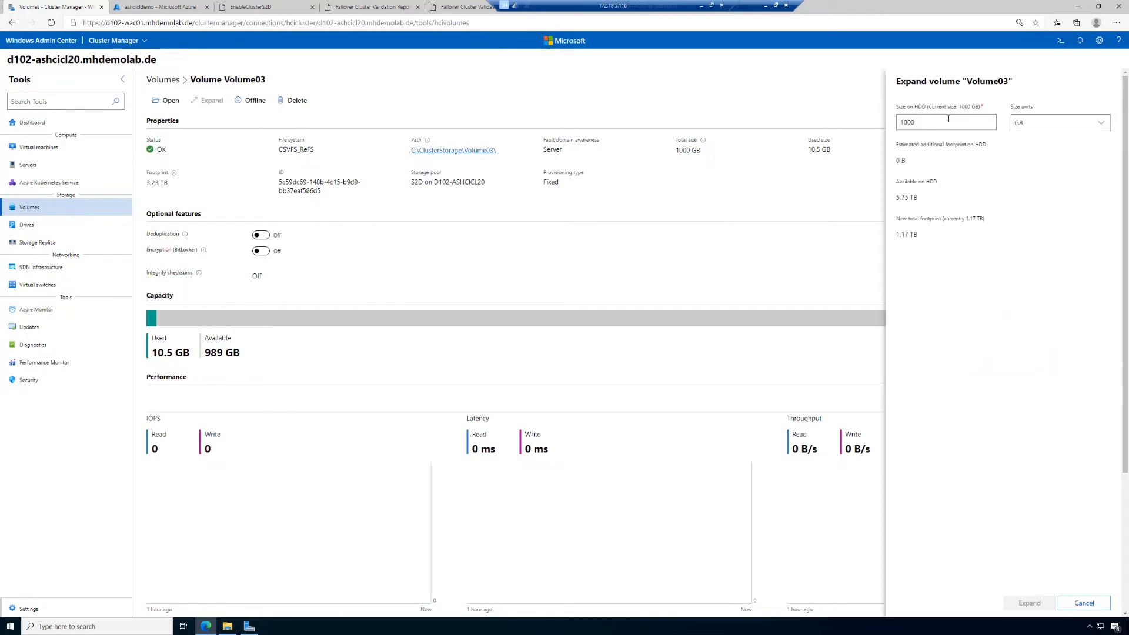
{"action": "type", "text": "2000"}
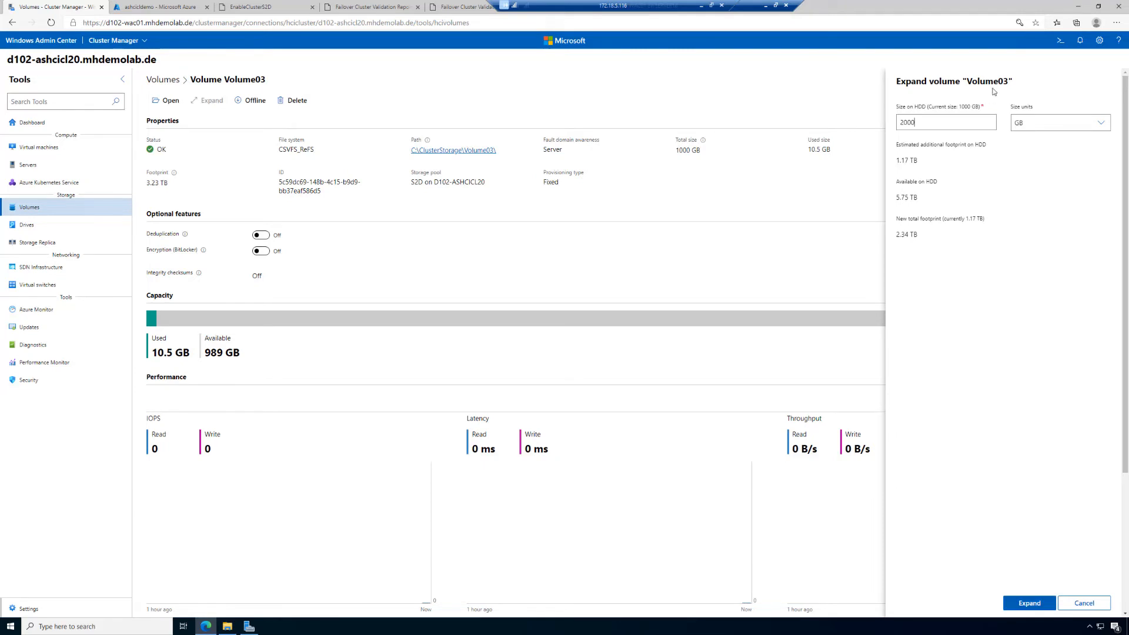
{"action": "left_click", "coordinate": [1100, 124]}
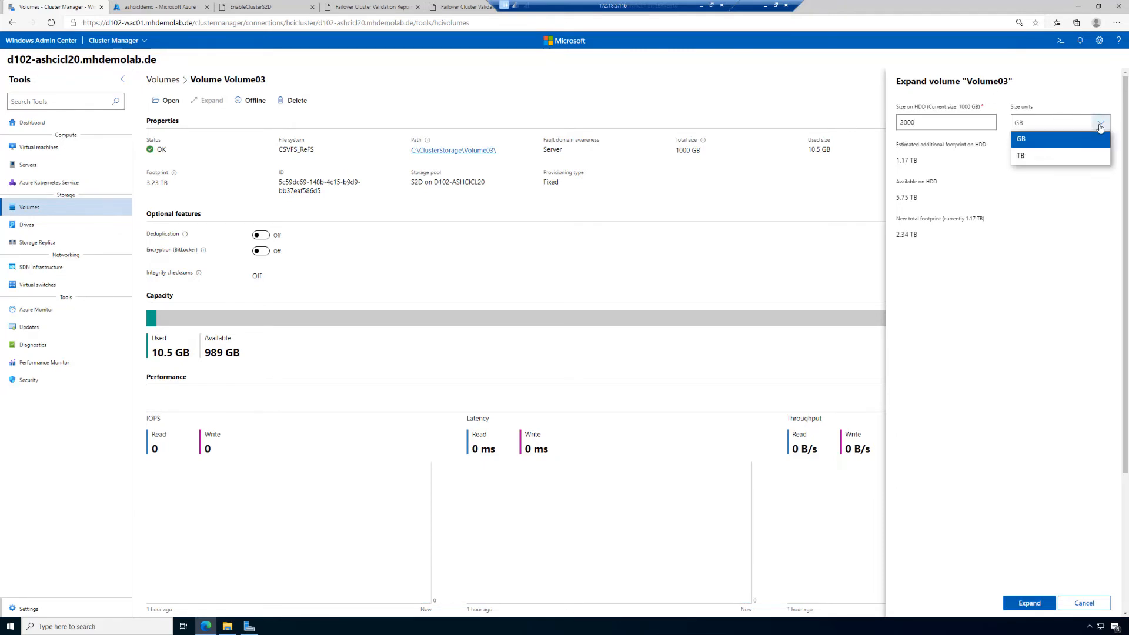
{"action": "left_click", "coordinate": [1044, 125]}
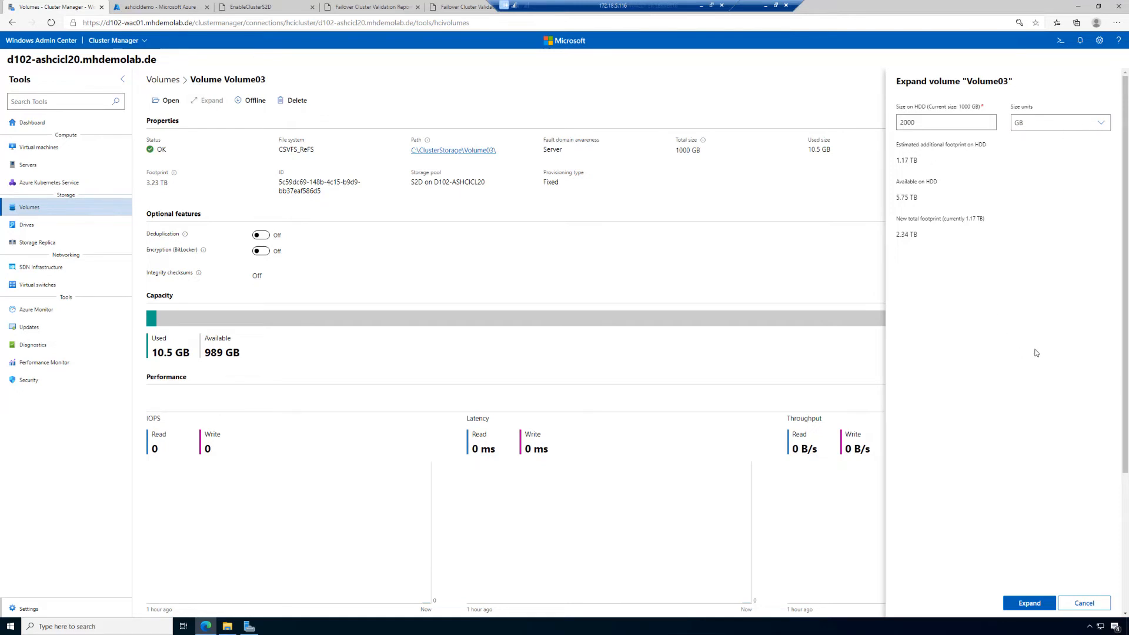
{"action": "left_click", "coordinate": [1029, 603]}
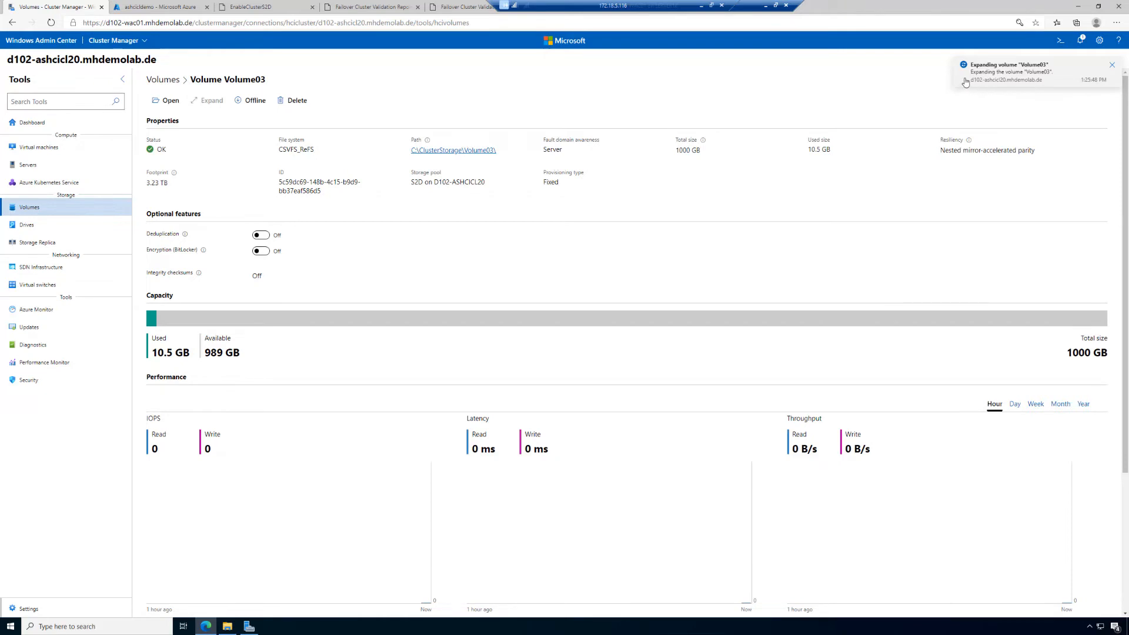
Check the notification for the Volume03 expansion and examine the volume's total size and footprint
{"action": "left_click", "coordinate": [1080, 41]}
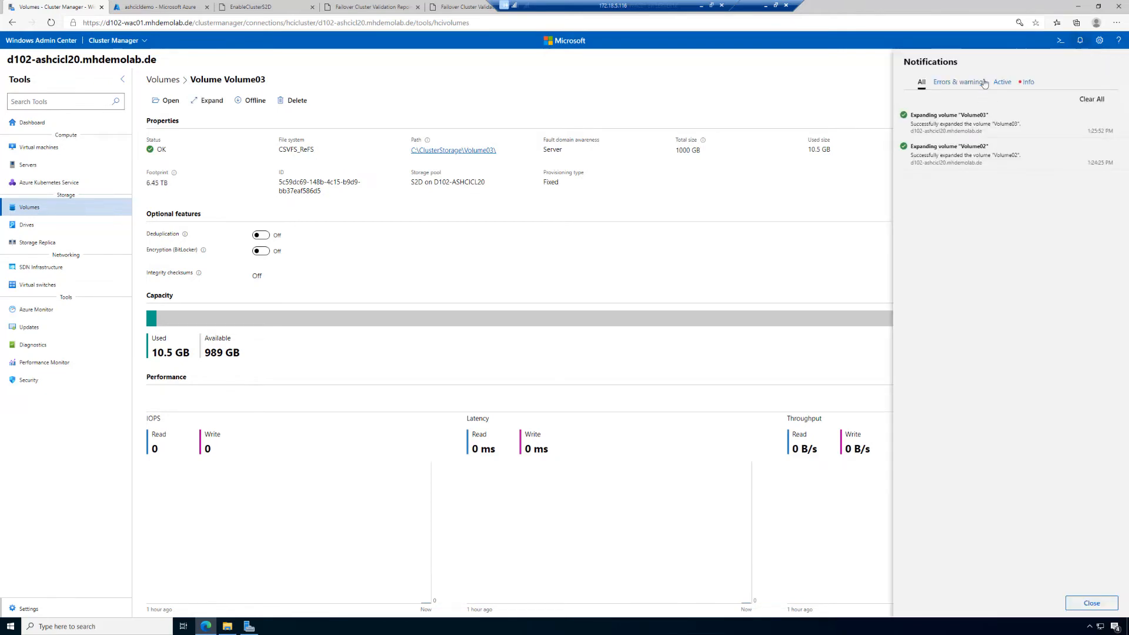
{"action": "left_click", "coordinate": [769, 81]}
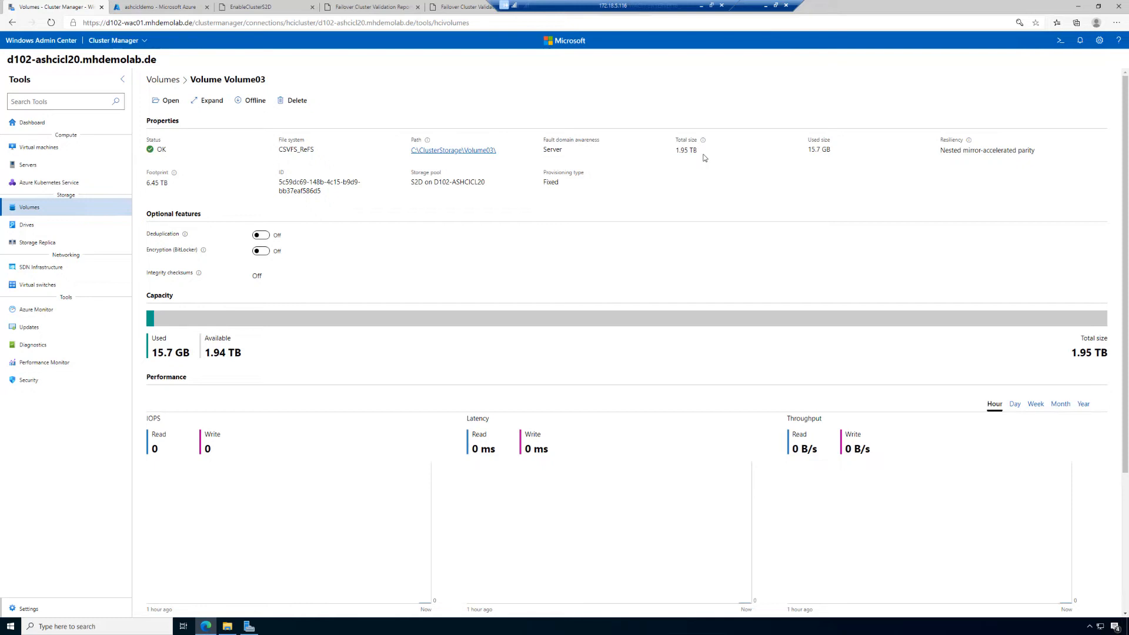
Check the drives' used capacity and refresh their storage usage, review the volume sizes in the inventory, and recheck the drives
{"action": "left_click", "coordinate": [27, 226]}
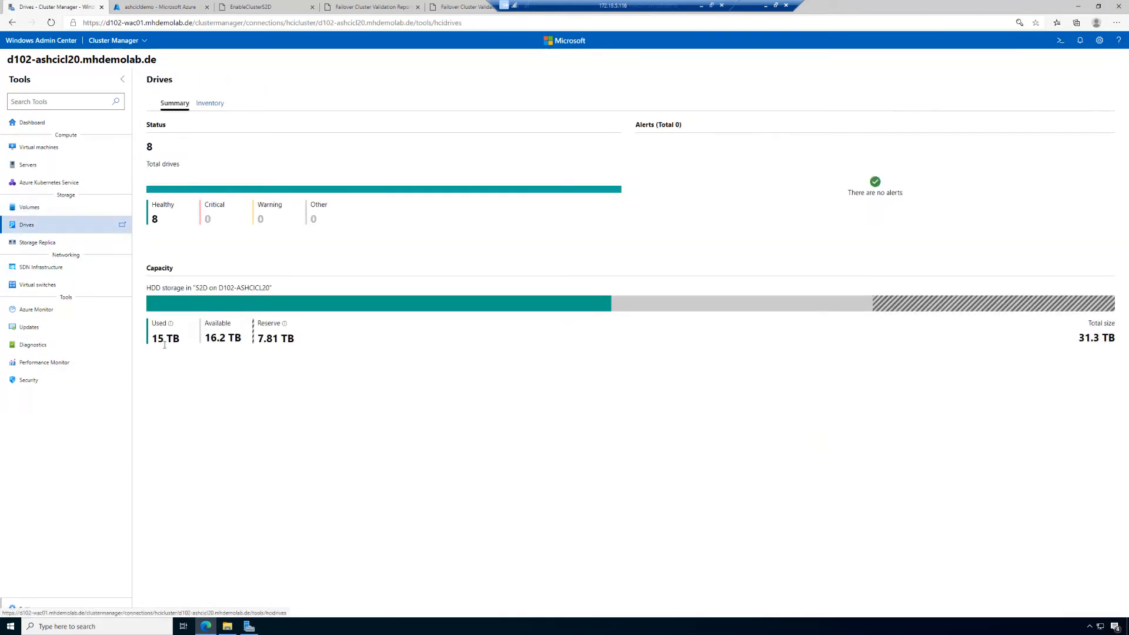
{"action": "left_click", "coordinate": [211, 104]}
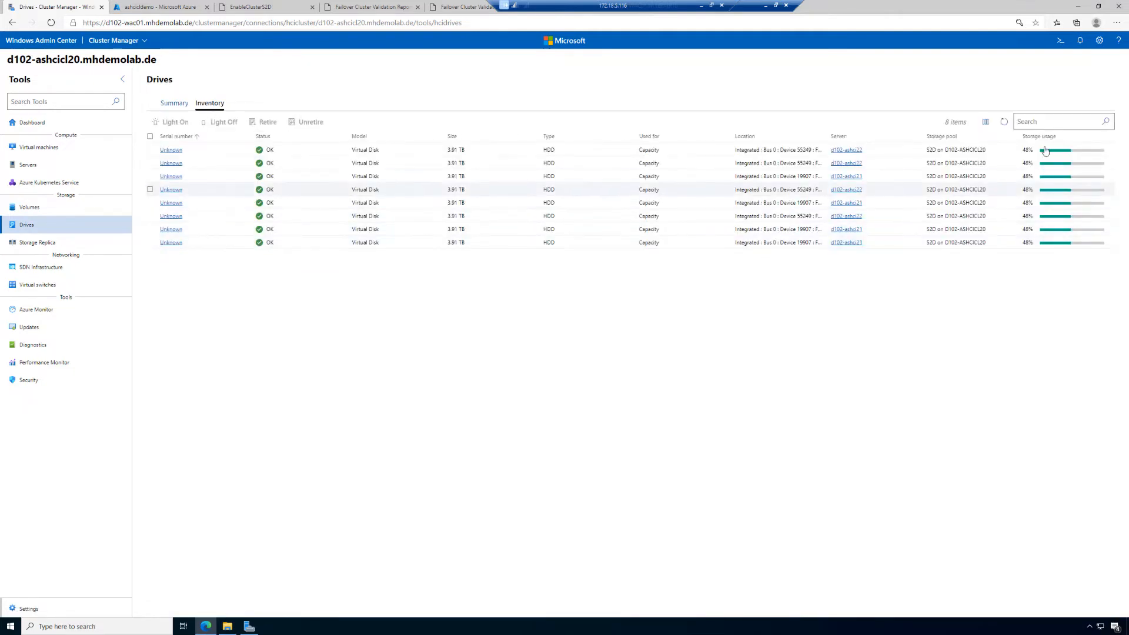
{"action": "left_click", "coordinate": [1004, 123]}
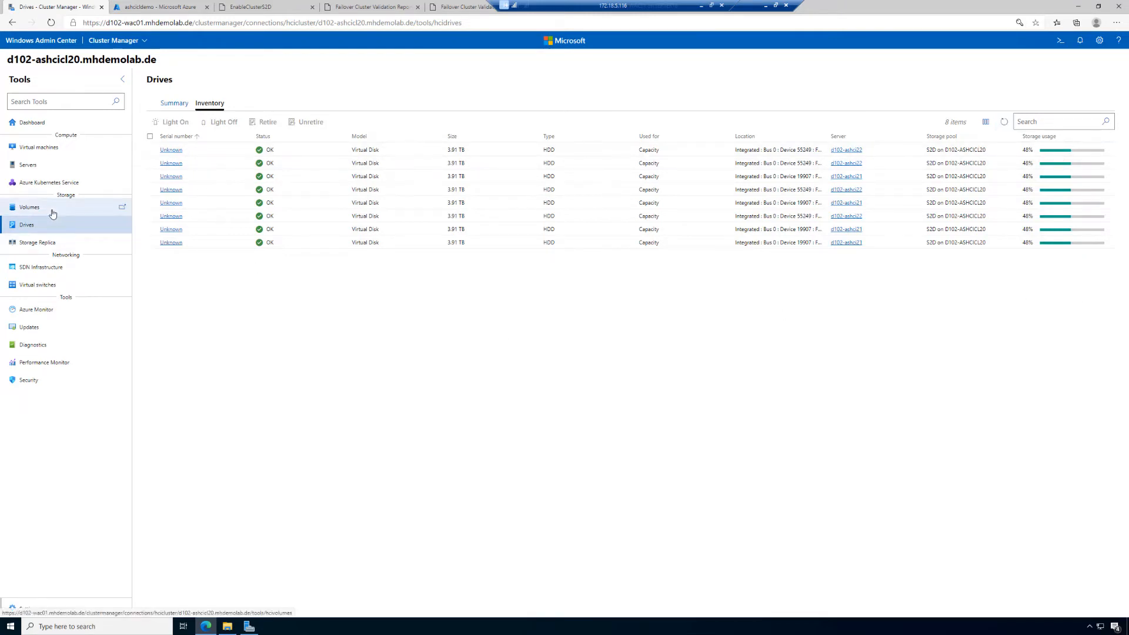
{"action": "left_click", "coordinate": [52, 213]}
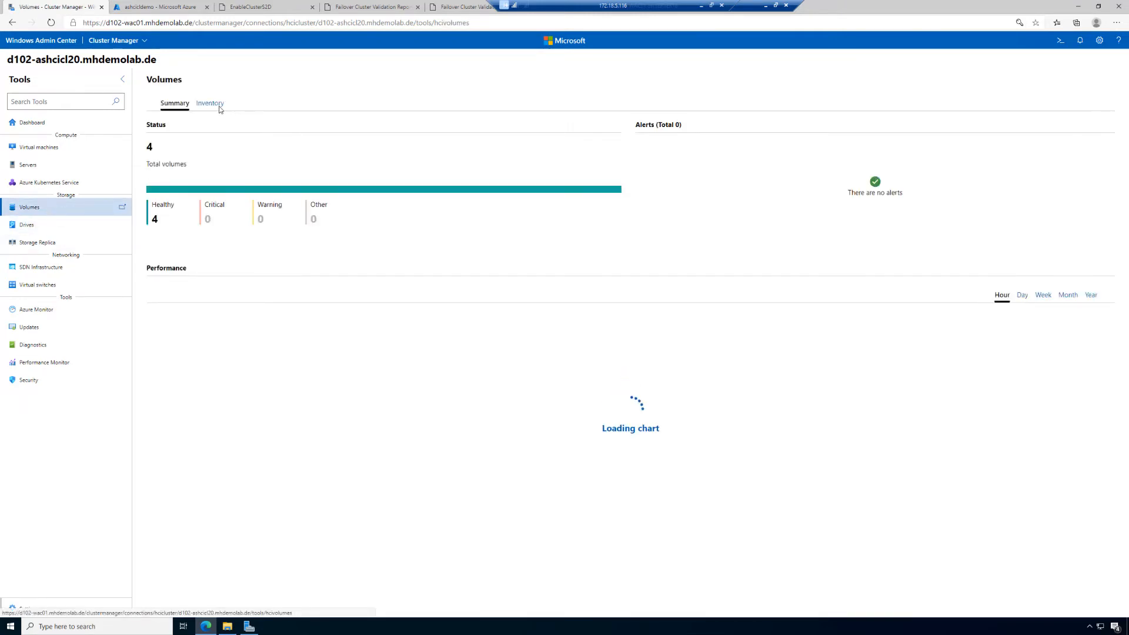
{"action": "left_click", "coordinate": [217, 104]}
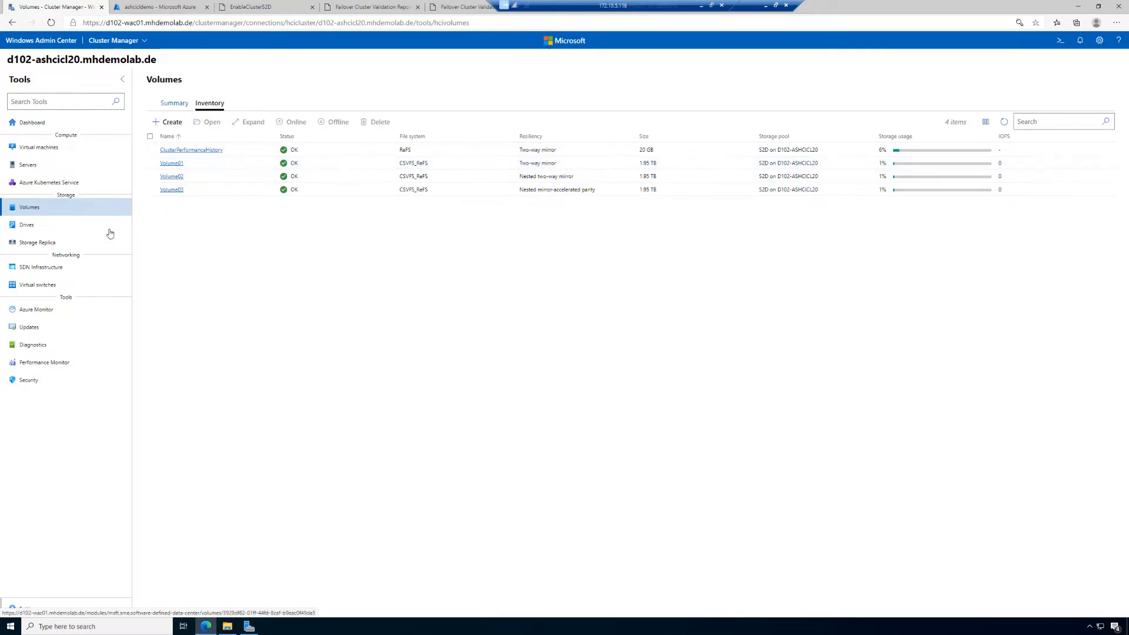
{"action": "left_click", "coordinate": [70, 230]}
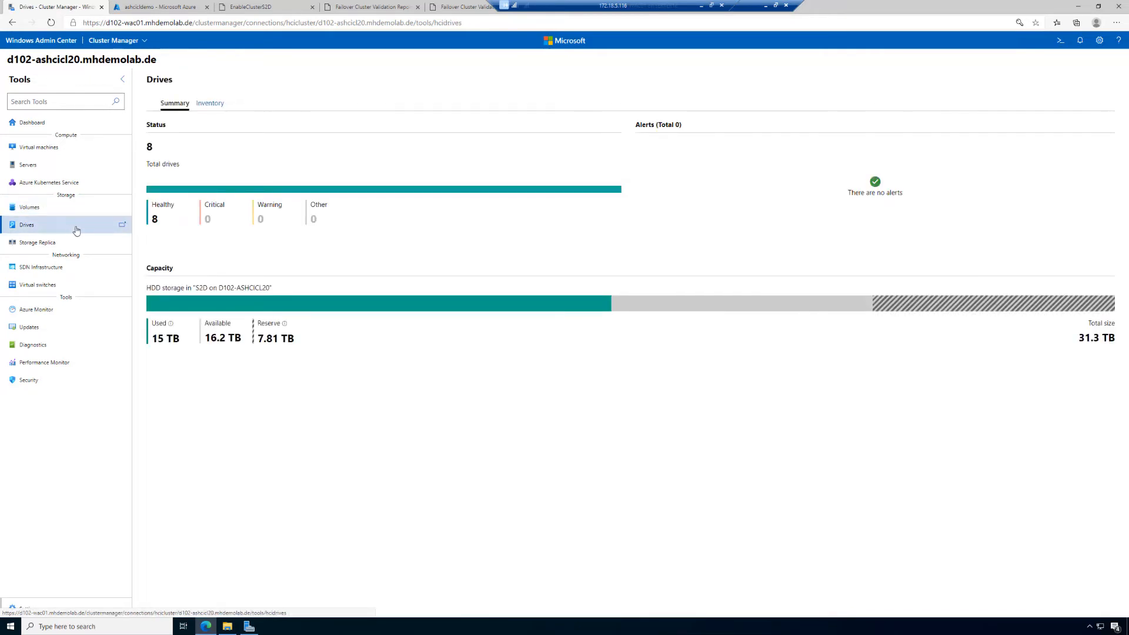
{"action": "left_click", "coordinate": [210, 104]}
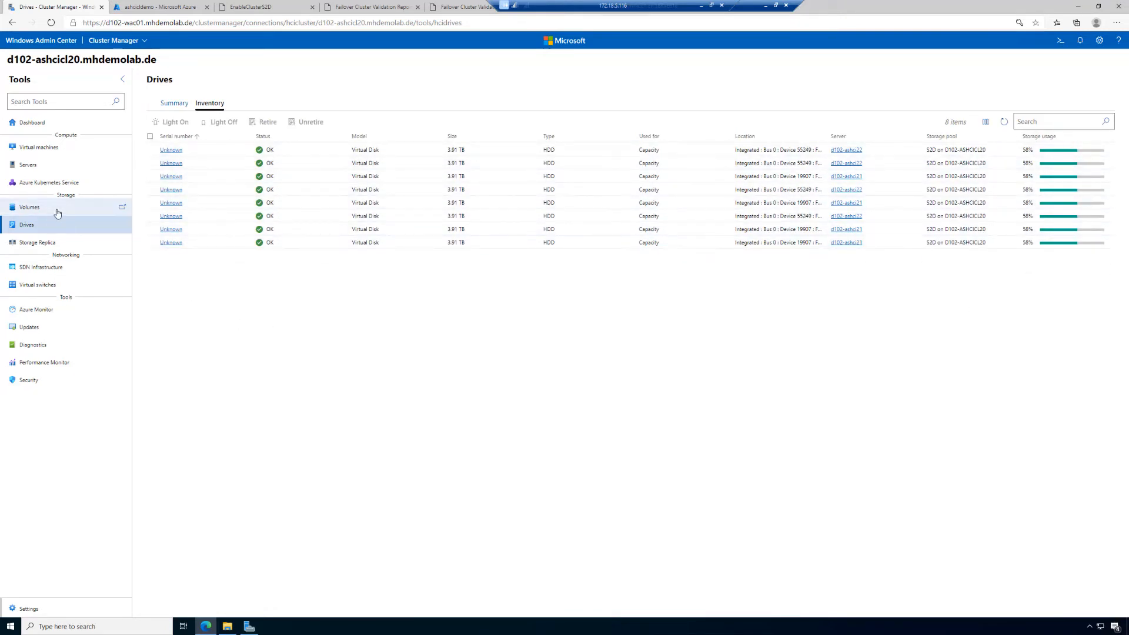
Create a 500 GB two-way mirror volume named Volume04
{"action": "left_click", "coordinate": [57, 211]}
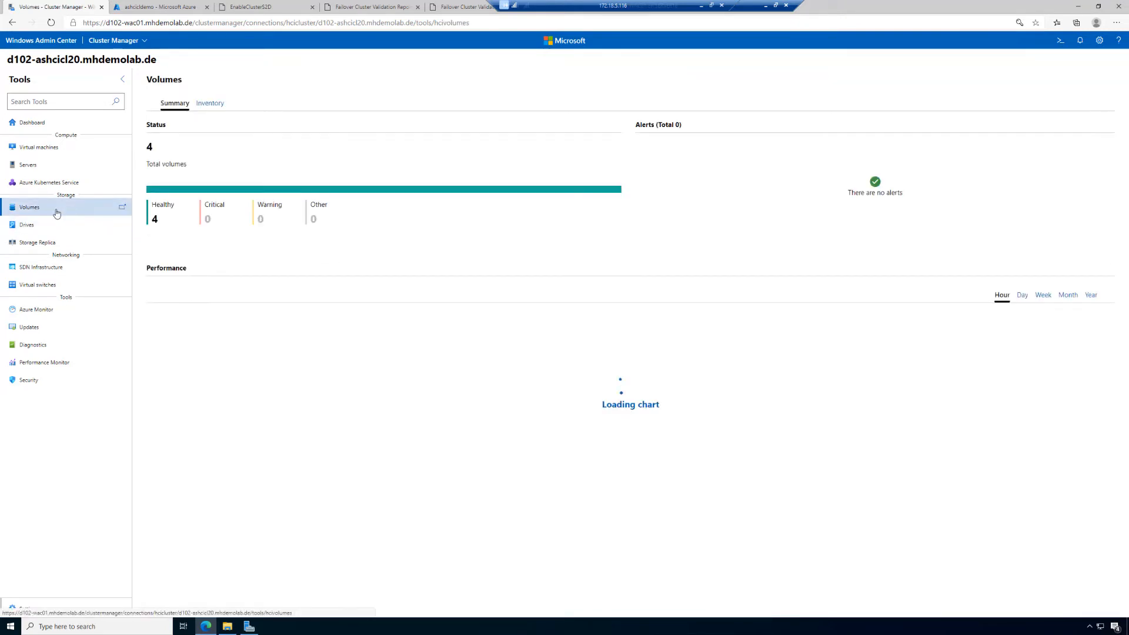
{"action": "left_click", "coordinate": [215, 105]}
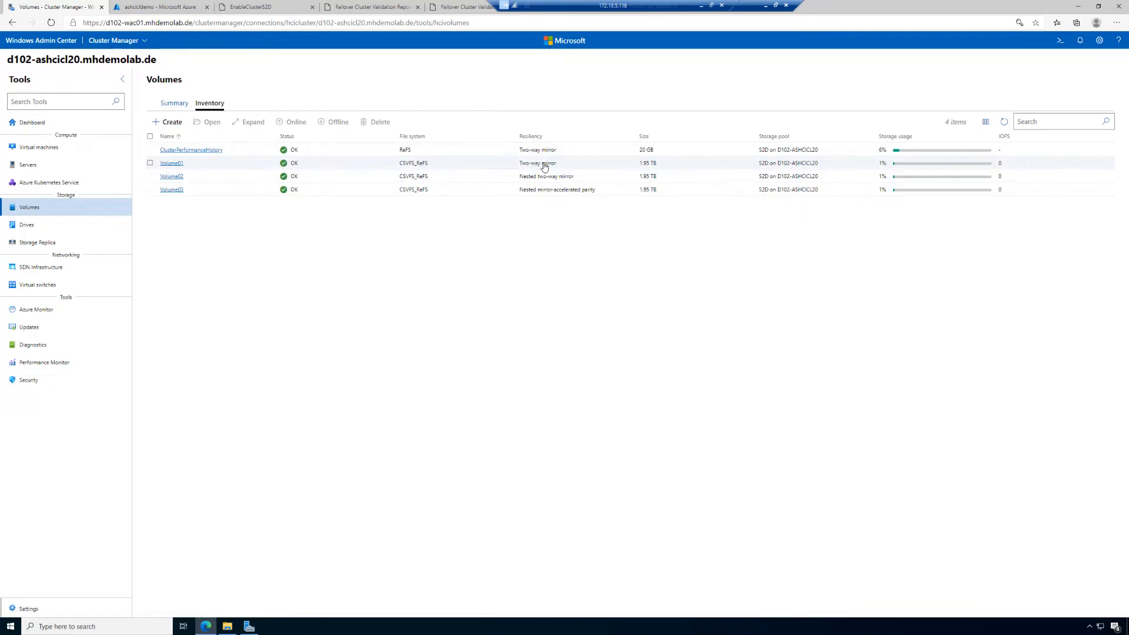
{"action": "left_click", "coordinate": [173, 122]}
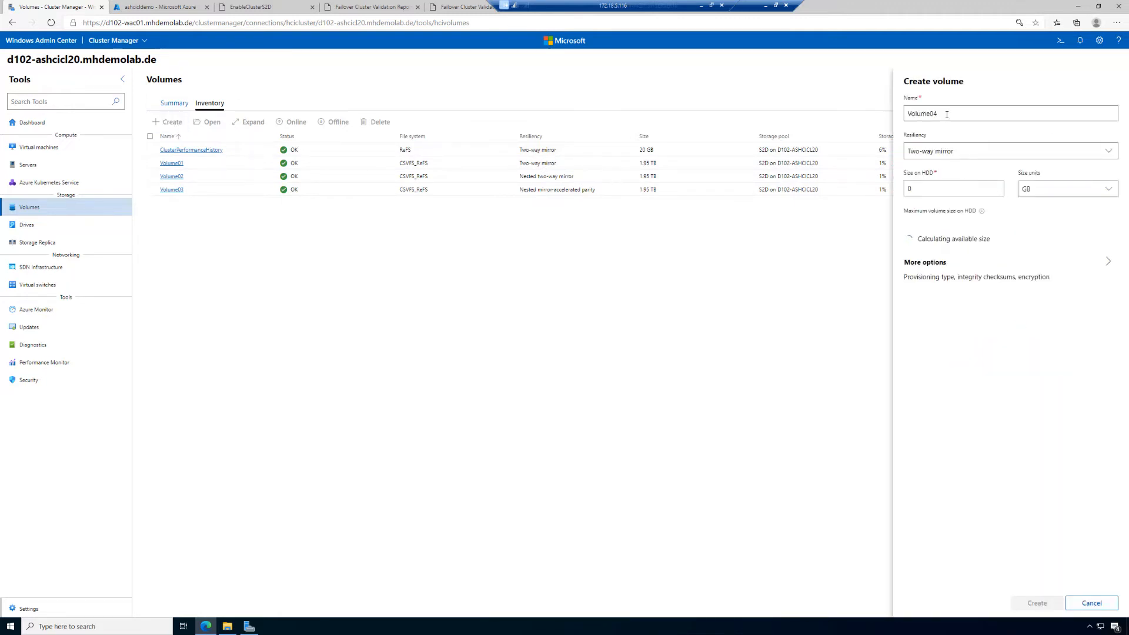
{"action": "double_click", "coordinate": [943, 193]}
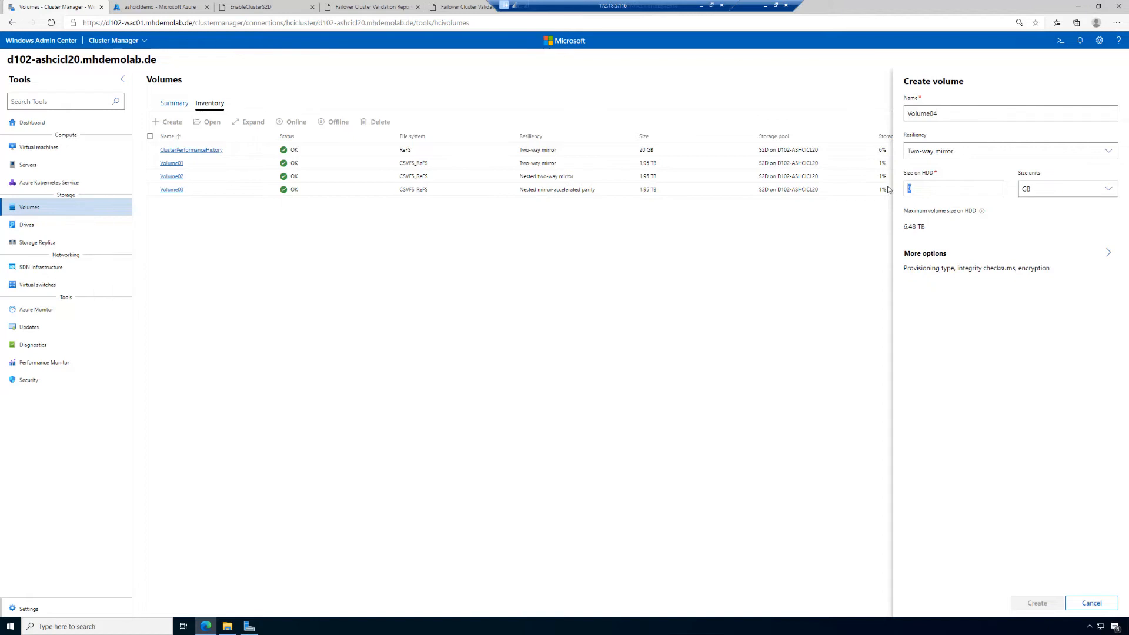
{"action": "type", "text": "500"}
{"action": "left_click", "coordinate": [1037, 603]}
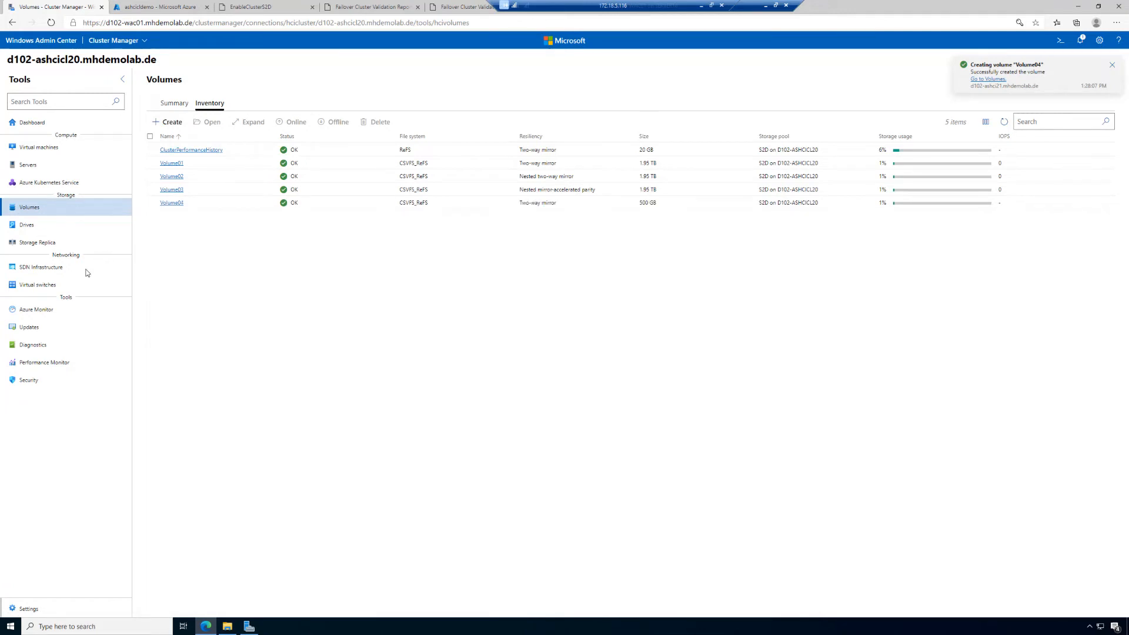
Examine the pool's capacity in the drives summary and the storage usage of each drive with Volume04 in place
{"action": "left_click", "coordinate": [26, 225]}
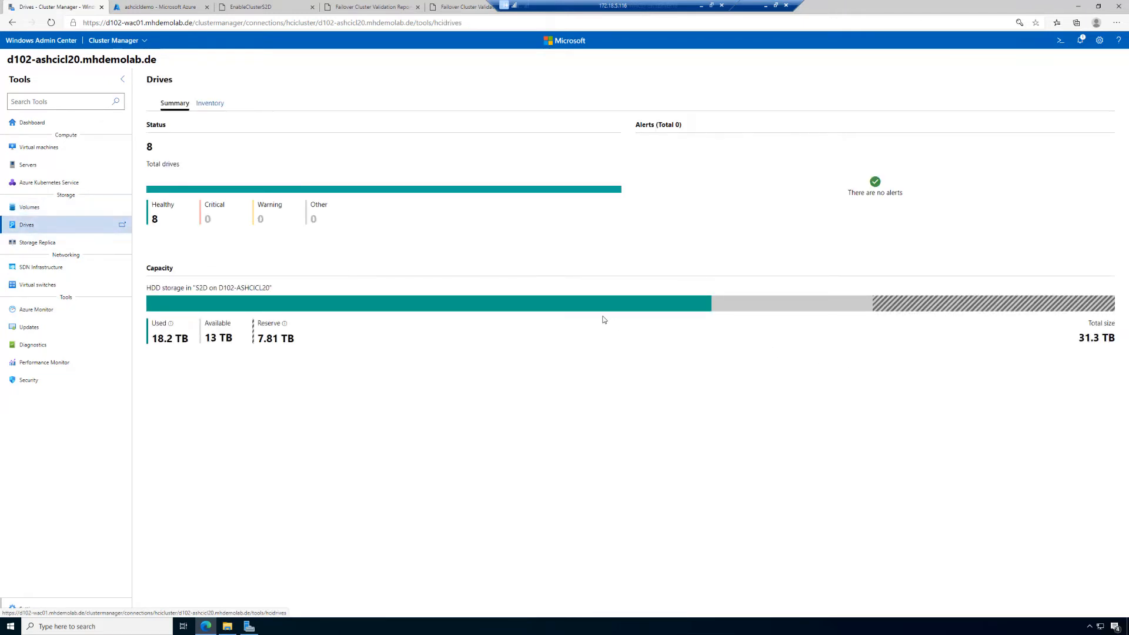
{"action": "left_click", "coordinate": [211, 104]}
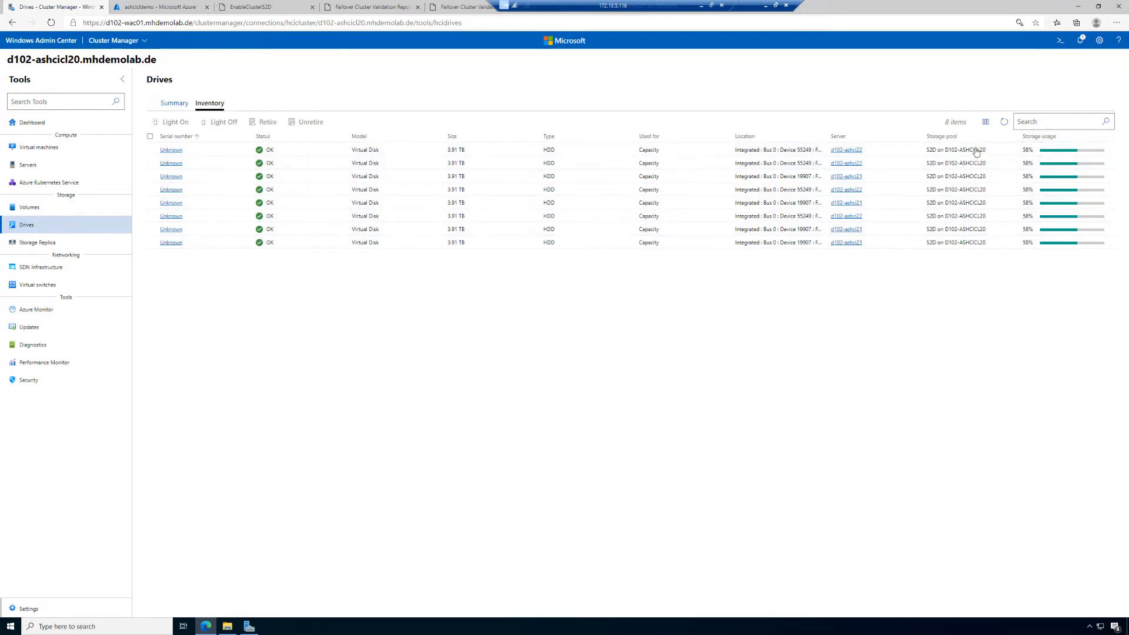
{"action": "left_click", "coordinate": [172, 105]}
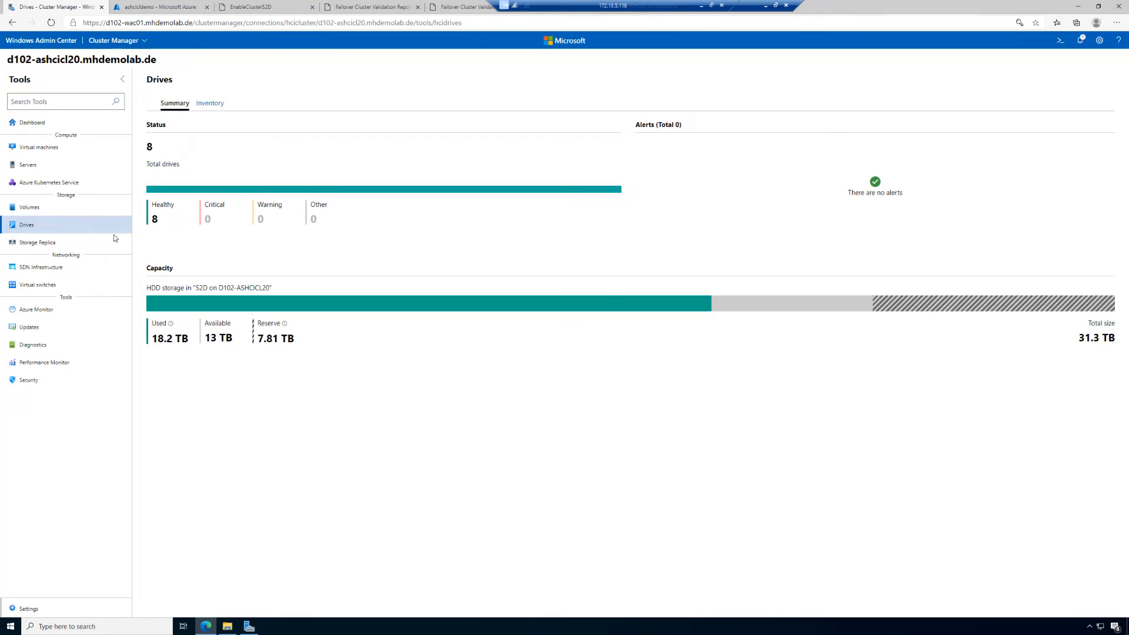
Expand the two-way mirror volume Volume04 to 2000 GB and look through its properties and related items
{"action": "left_click", "coordinate": [30, 210]}
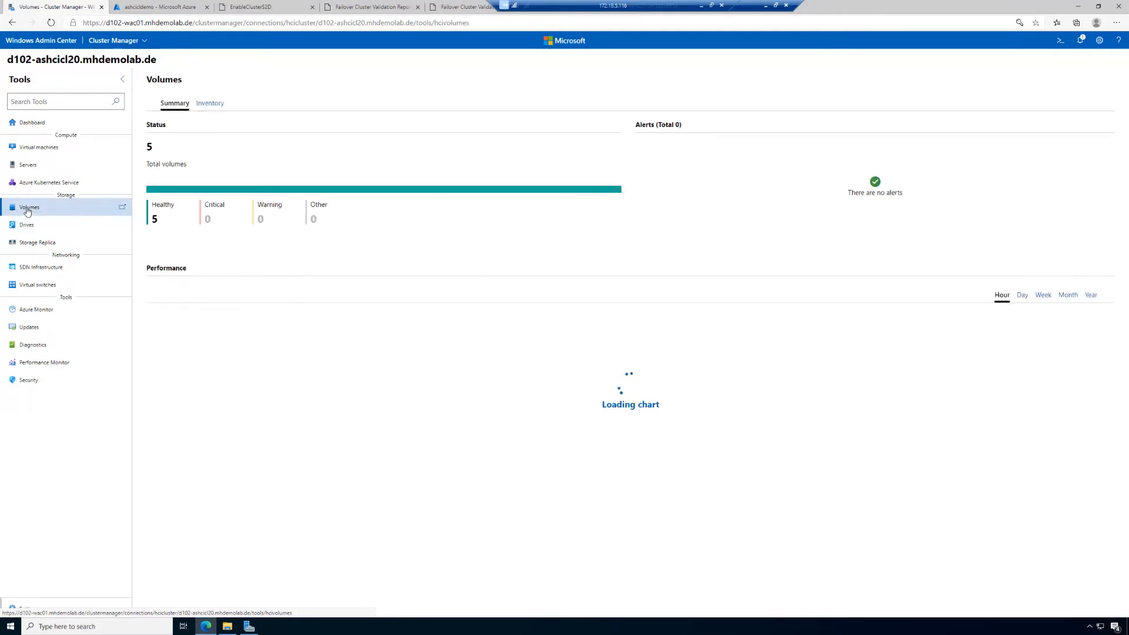
{"action": "left_click", "coordinate": [211, 104]}
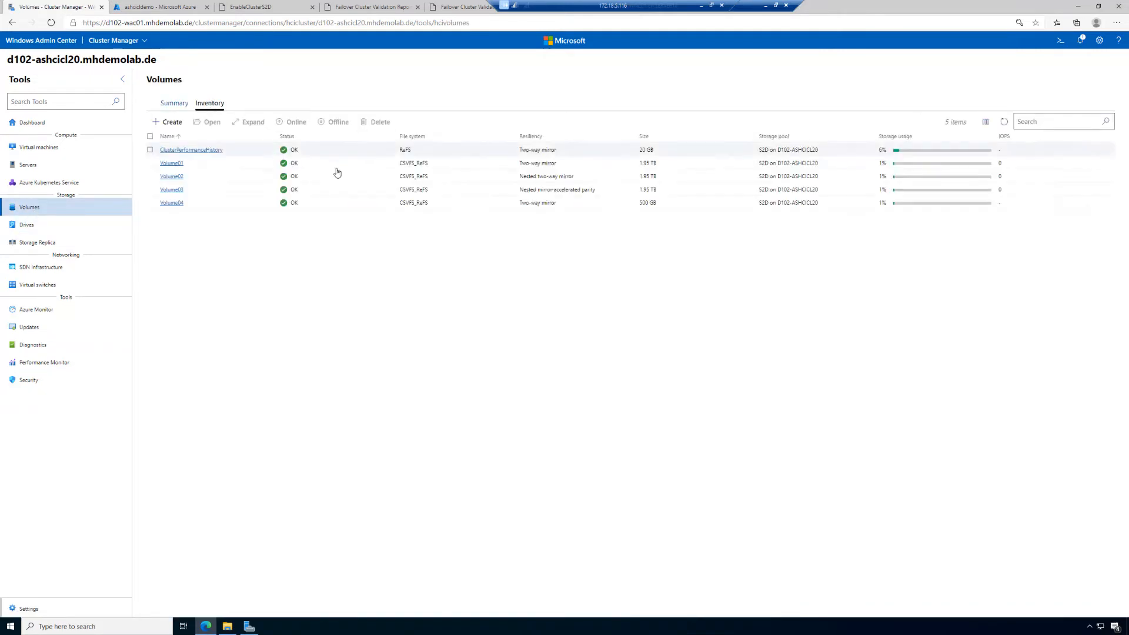
{"action": "left_click", "coordinate": [167, 203]}
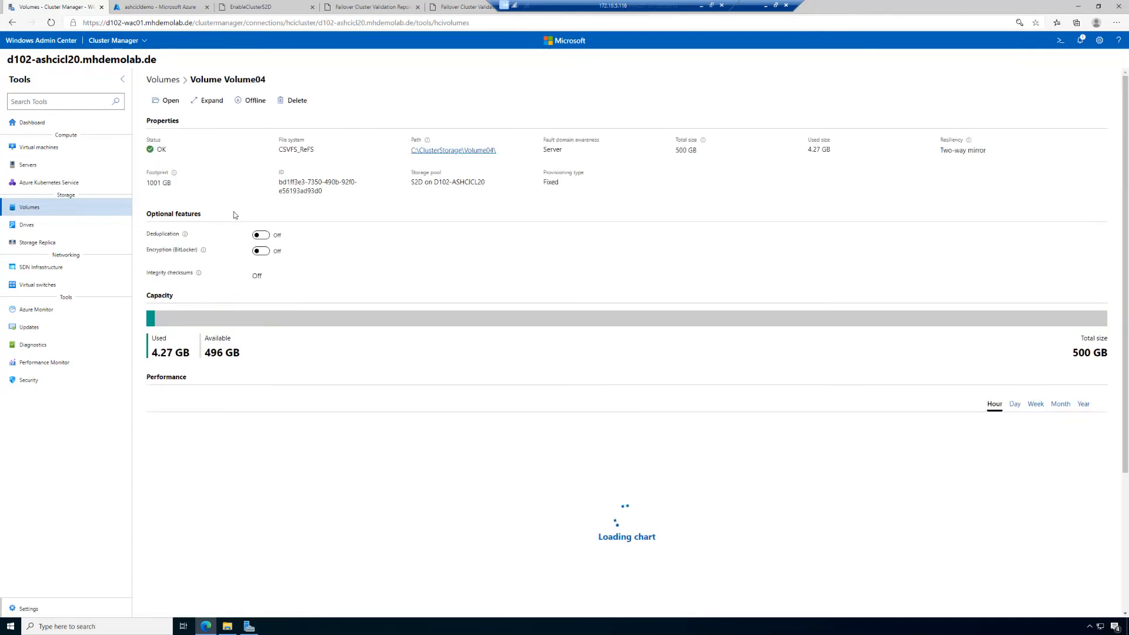
{"action": "left_click", "coordinate": [208, 101]}
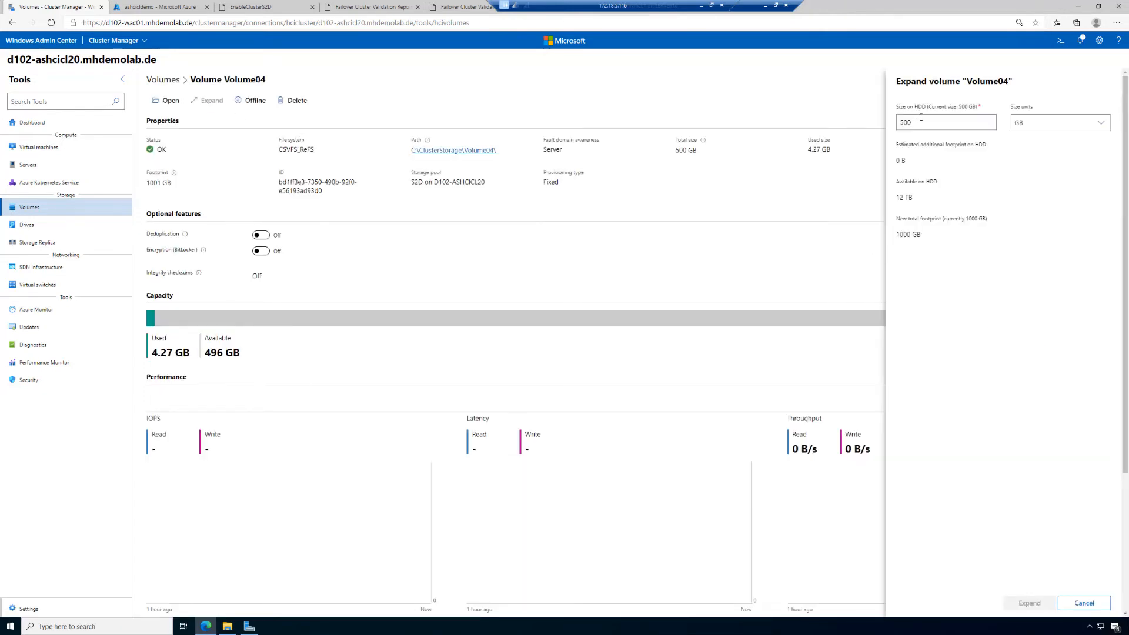
{"action": "left_click_drag", "start_coordinate": [922, 121], "coordinate": [871, 119]}
{"action": "key", "text": "Home"}
{"action": "left_click_drag", "start_coordinate": [922, 121], "coordinate": [839, 111]}
{"action": "type", "text": "2000"}
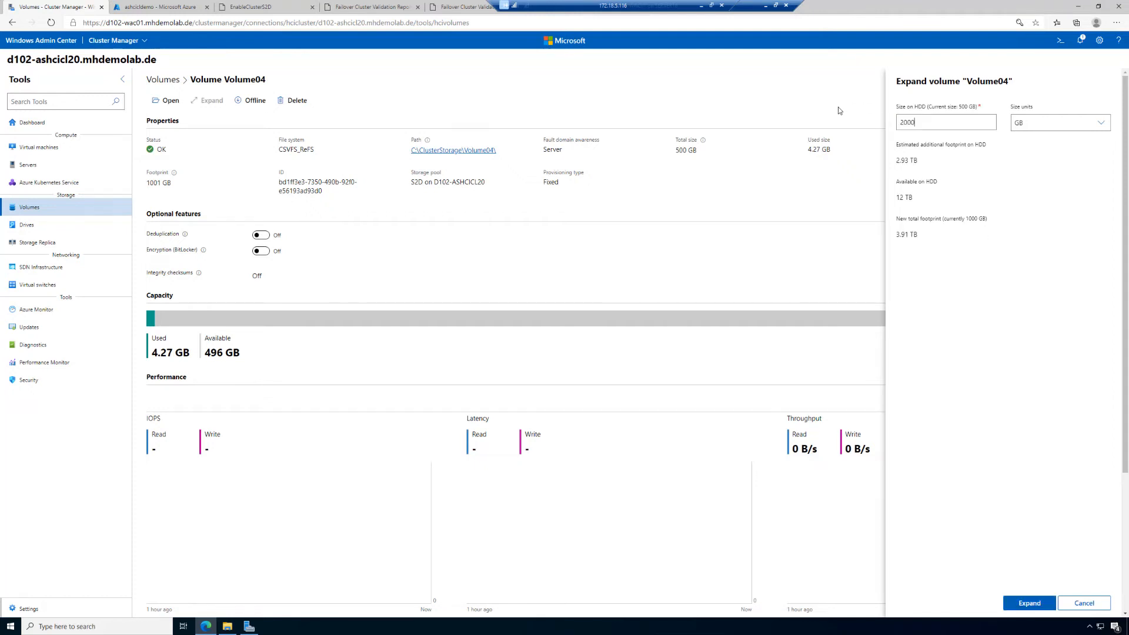
{"action": "left_click", "coordinate": [1029, 604]}
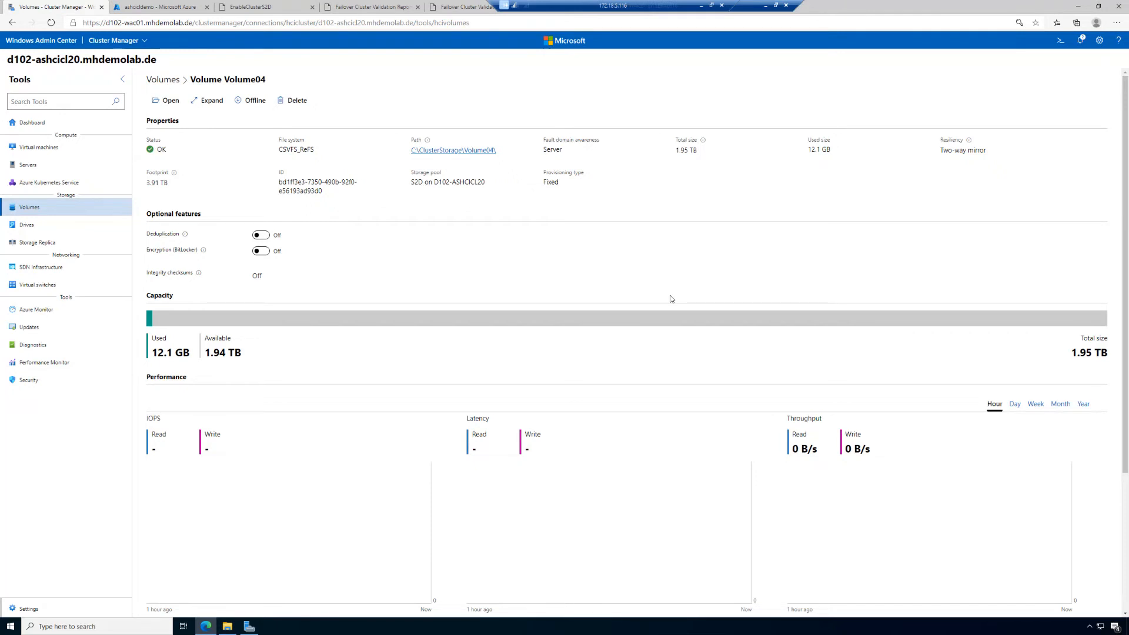
{"action": "scroll", "coordinate": [671, 298], "scroll_direction": "down", "scroll_amount": 3}
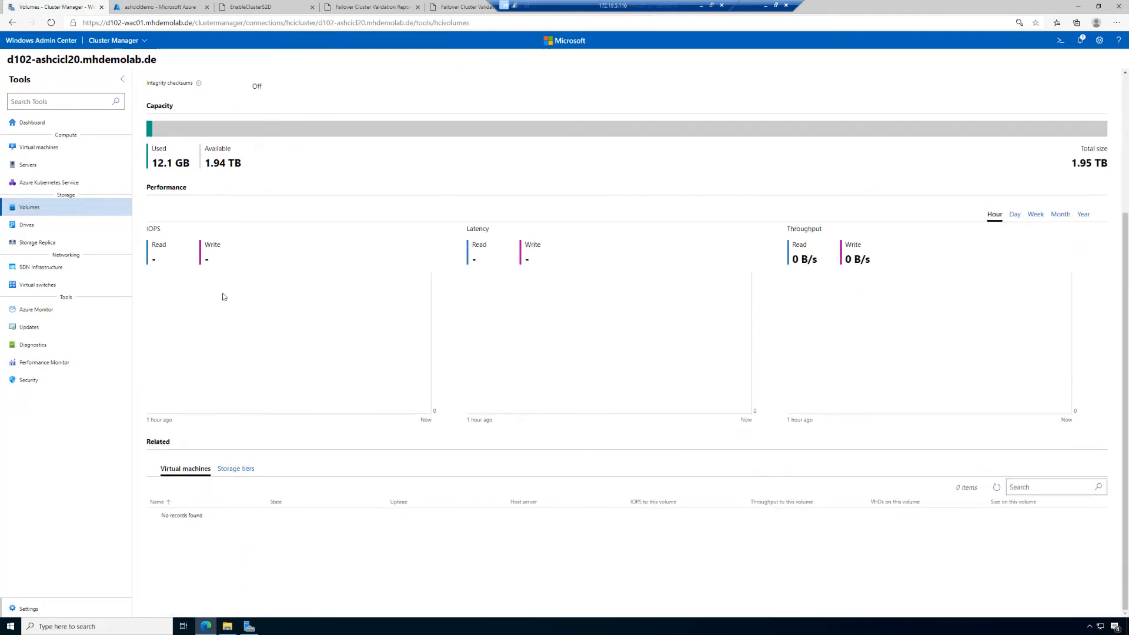
{"action": "scroll", "coordinate": [231, 292], "scroll_direction": "up", "scroll_amount": 3}
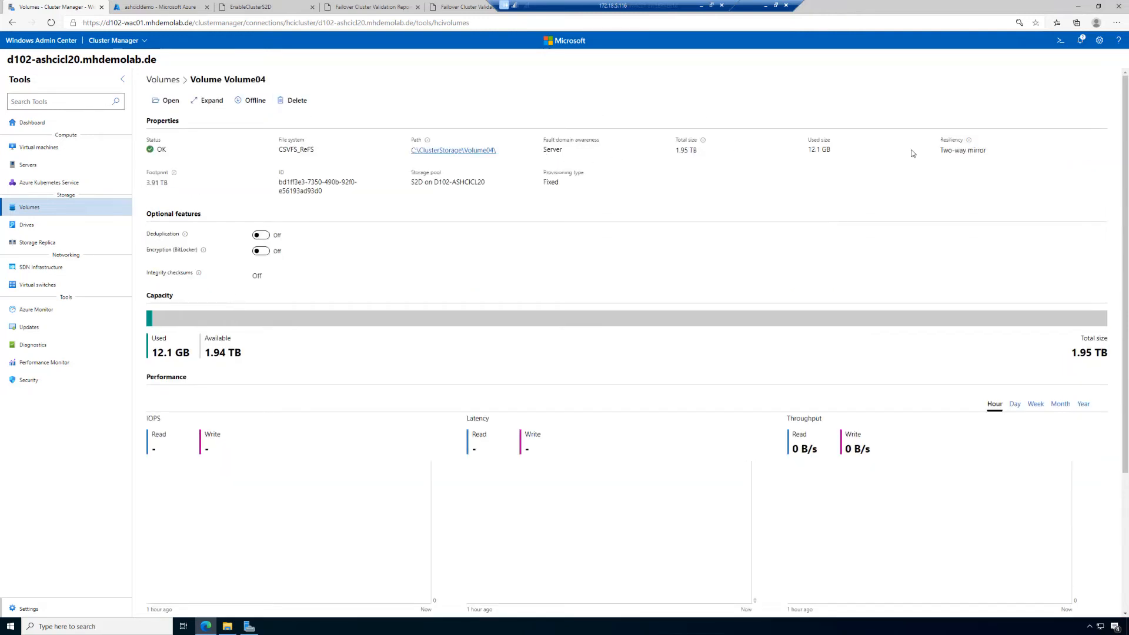
Examine the storage tiers of the two-way mirror volume Volume04 and return to the volume inventory
{"action": "scroll", "coordinate": [356, 480], "scroll_direction": "down", "scroll_amount": 1}
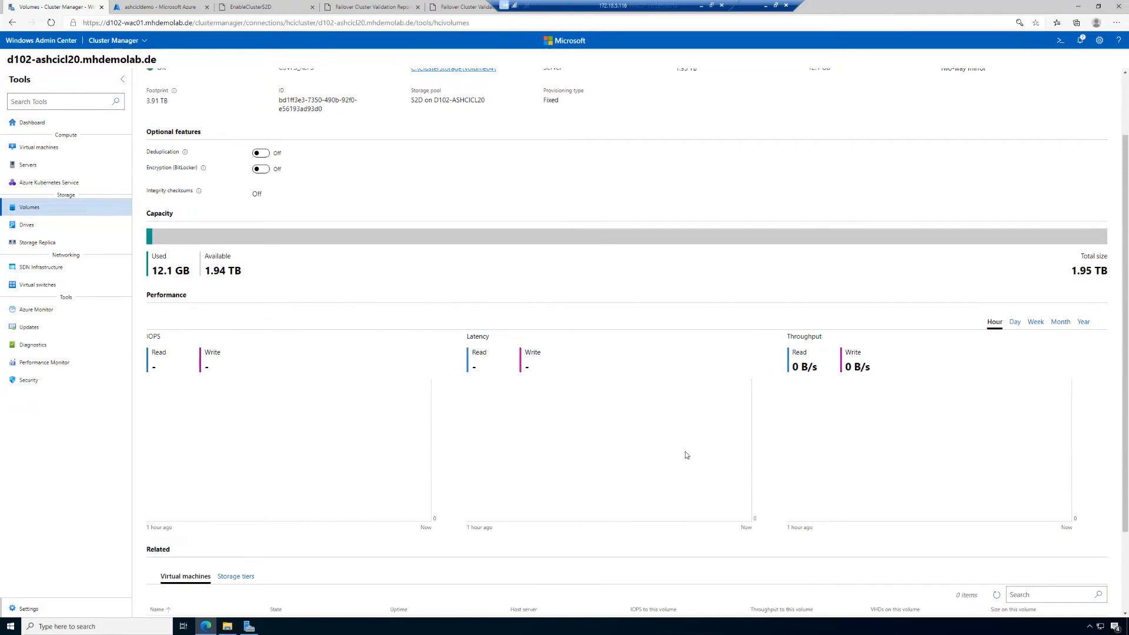
{"action": "scroll", "coordinate": [686, 455], "scroll_direction": "down", "scroll_amount": 2}
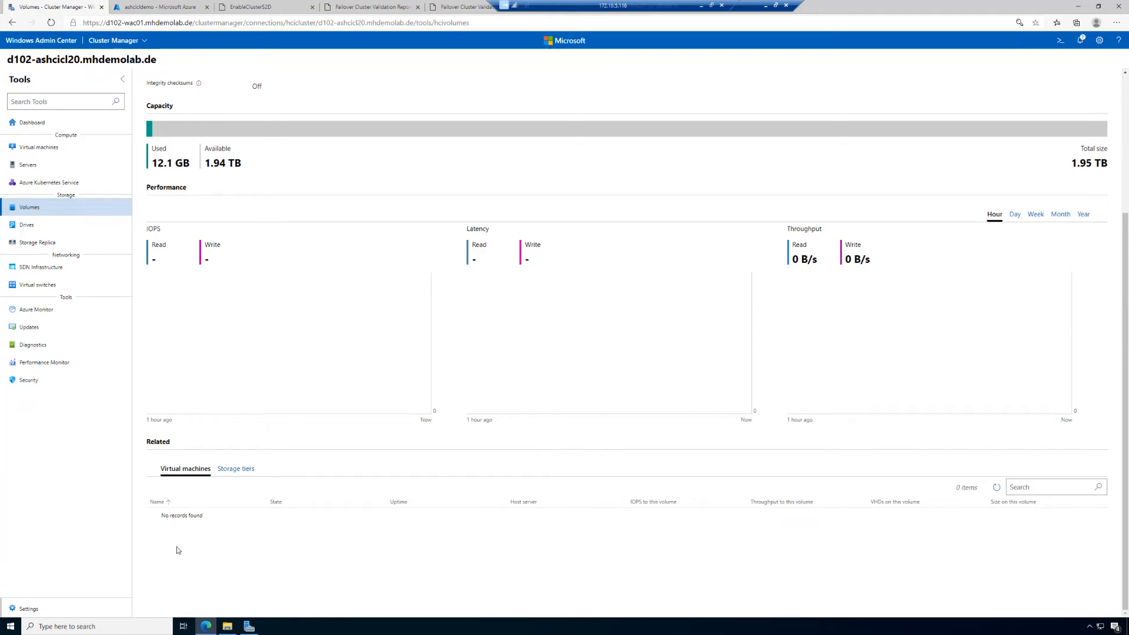
{"action": "left_click", "coordinate": [236, 468]}
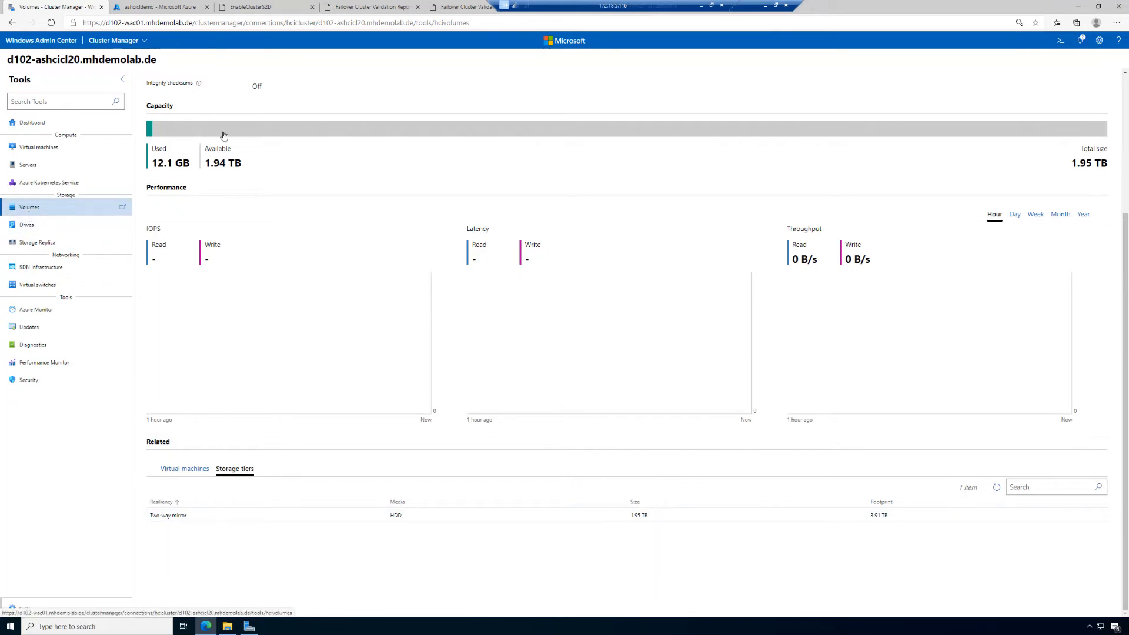
{"action": "scroll", "coordinate": [298, 229], "scroll_direction": "up", "scroll_amount": 3}
{"action": "left_click", "coordinate": [166, 82]}
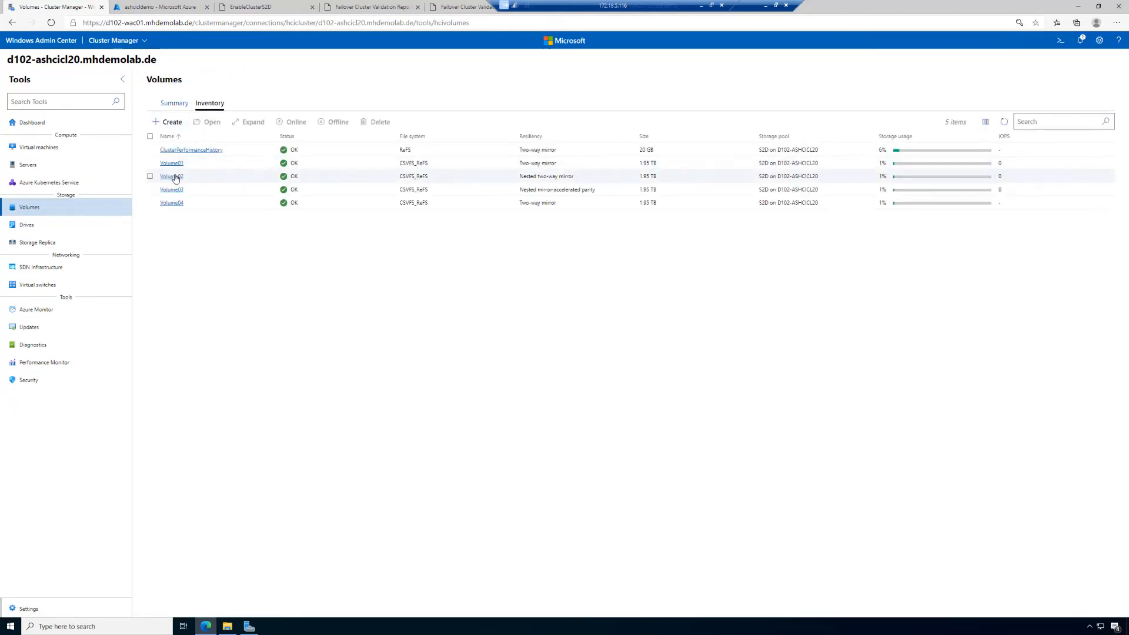
Examine the properties and storage tiers of the nested two-way mirror volume Volume02, and return to the volume inventory
{"action": "left_click", "coordinate": [171, 176]}
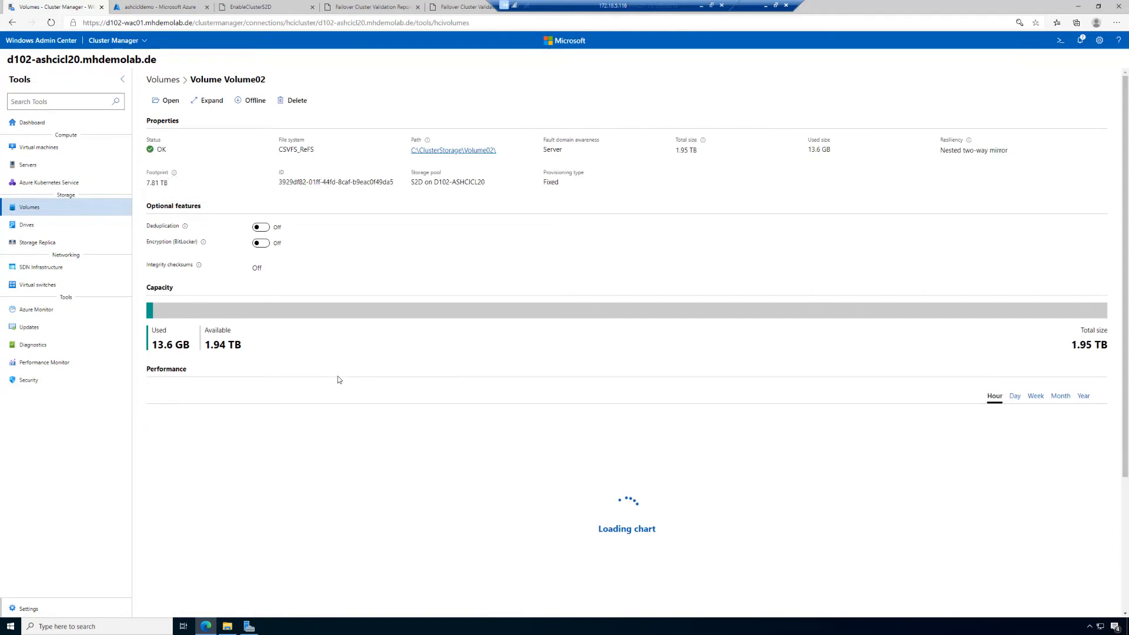
{"action": "scroll", "coordinate": [337, 379], "scroll_direction": "down", "scroll_amount": 3}
{"action": "left_click", "coordinate": [236, 469]}
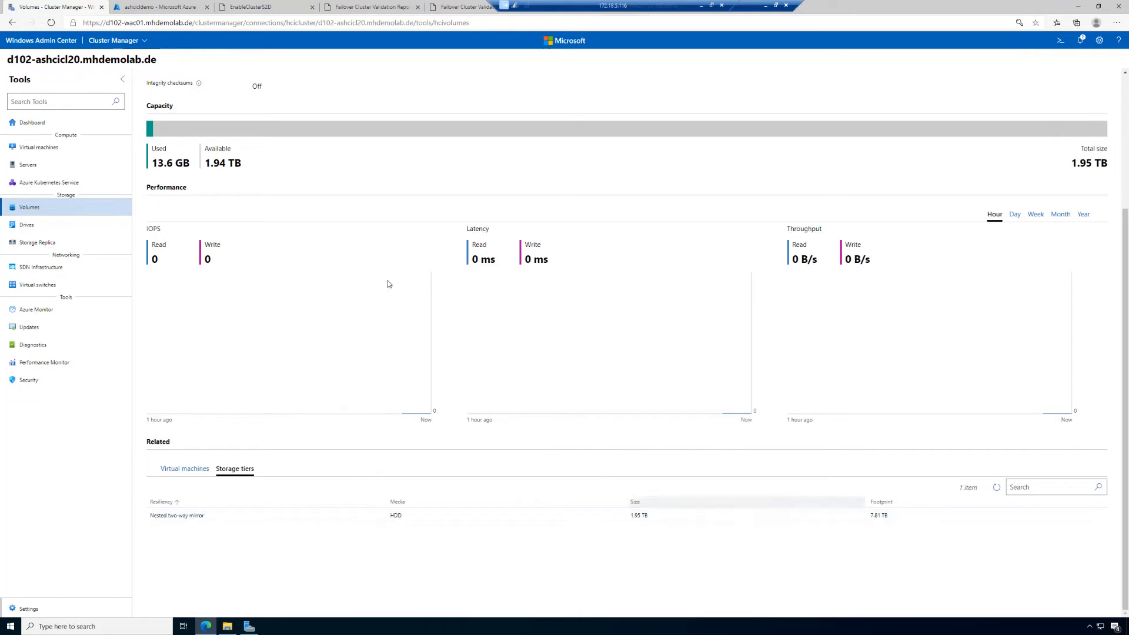
{"action": "scroll", "coordinate": [247, 206], "scroll_direction": "up", "scroll_amount": 3}
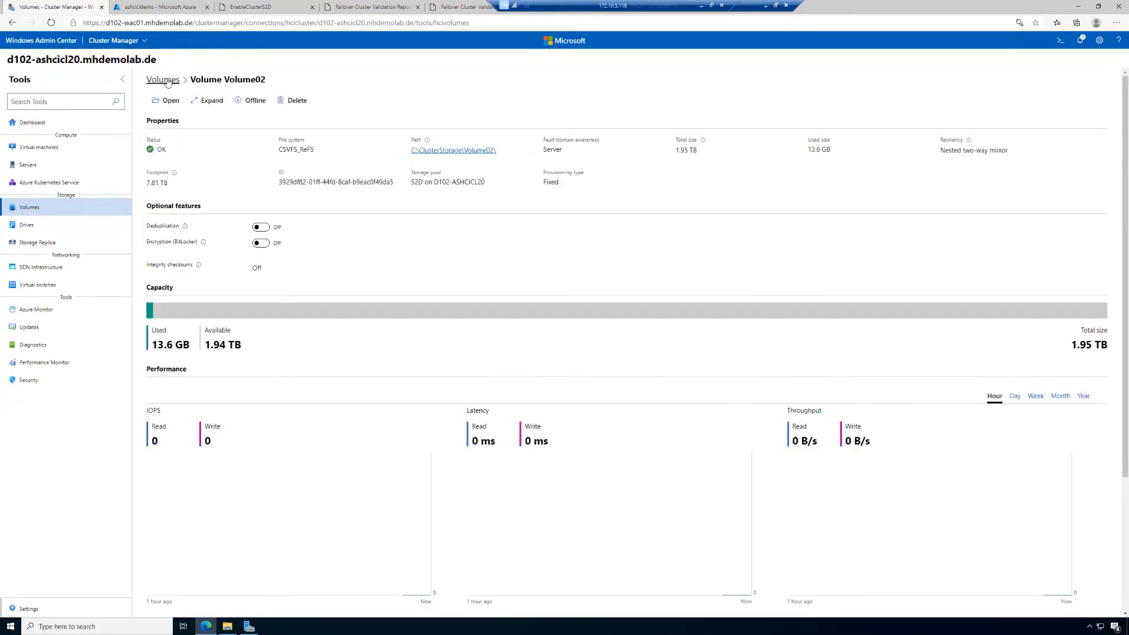
{"action": "left_click", "coordinate": [165, 80]}
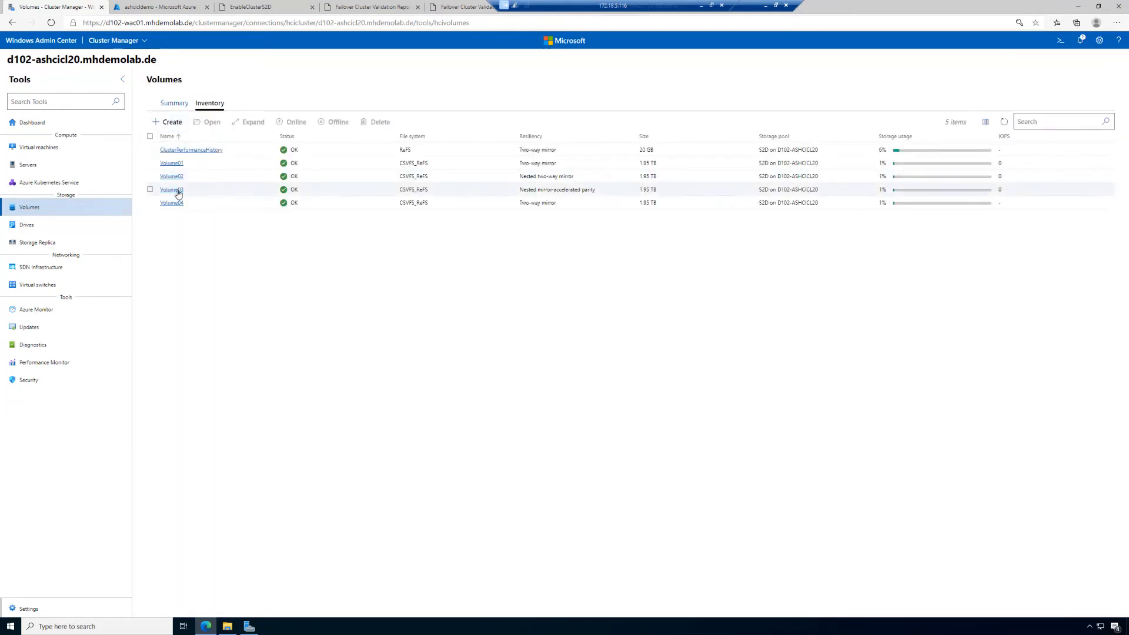
Examine the properties of Volume03 and compare the size and footprint of its two nested storage tiers, returning to the inventory
{"action": "left_click", "coordinate": [178, 190]}
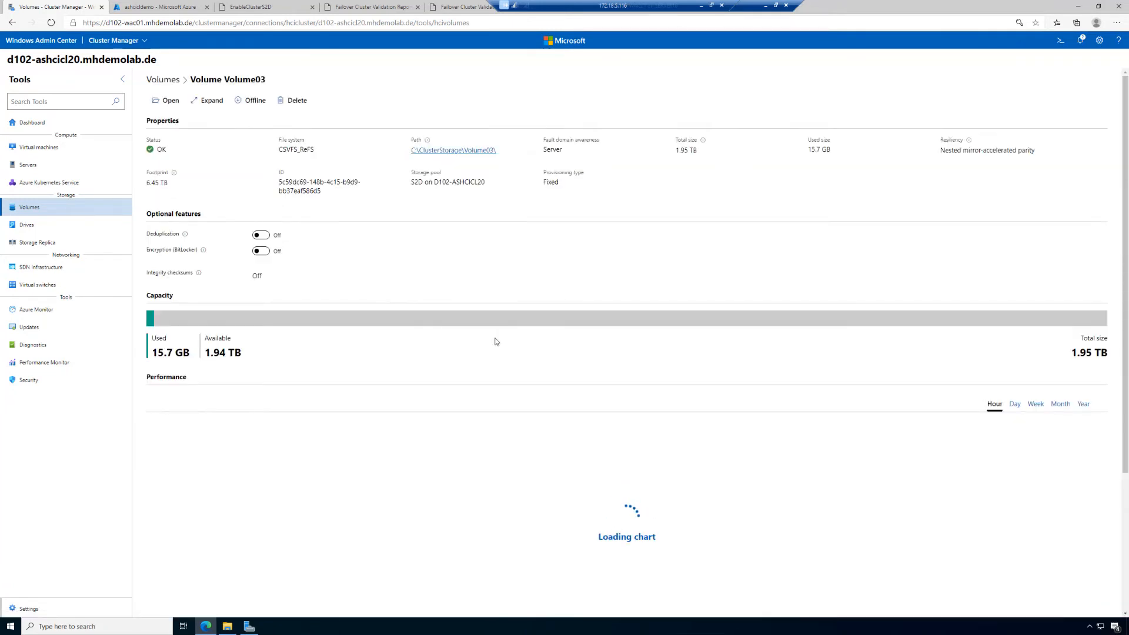
{"action": "scroll", "coordinate": [501, 340], "scroll_direction": "down", "scroll_amount": 3}
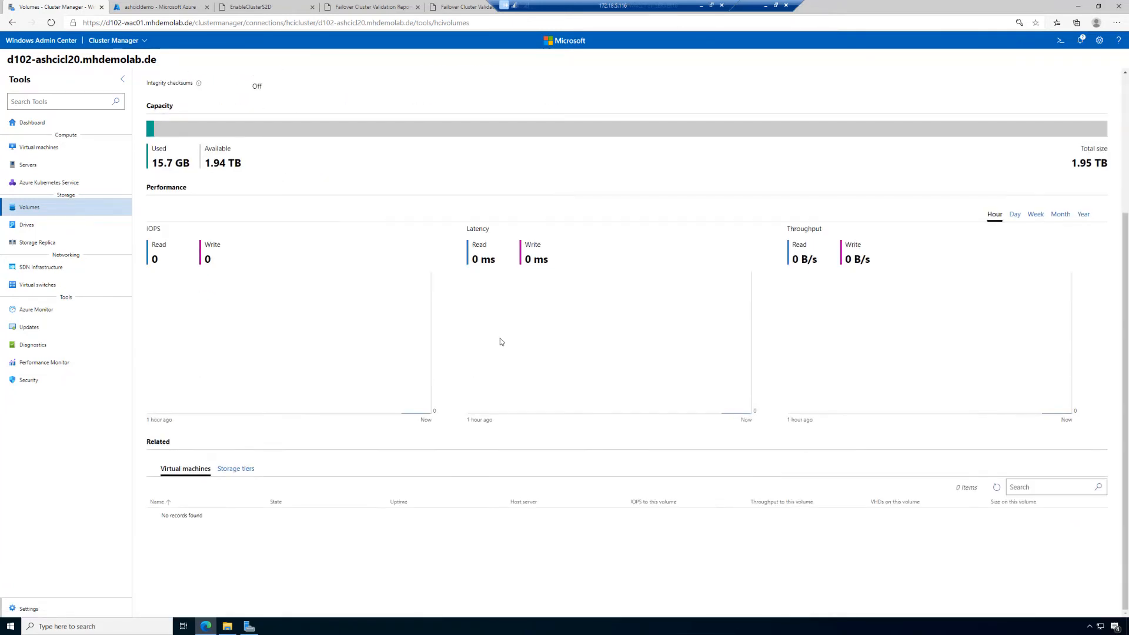
{"action": "left_click", "coordinate": [235, 470]}
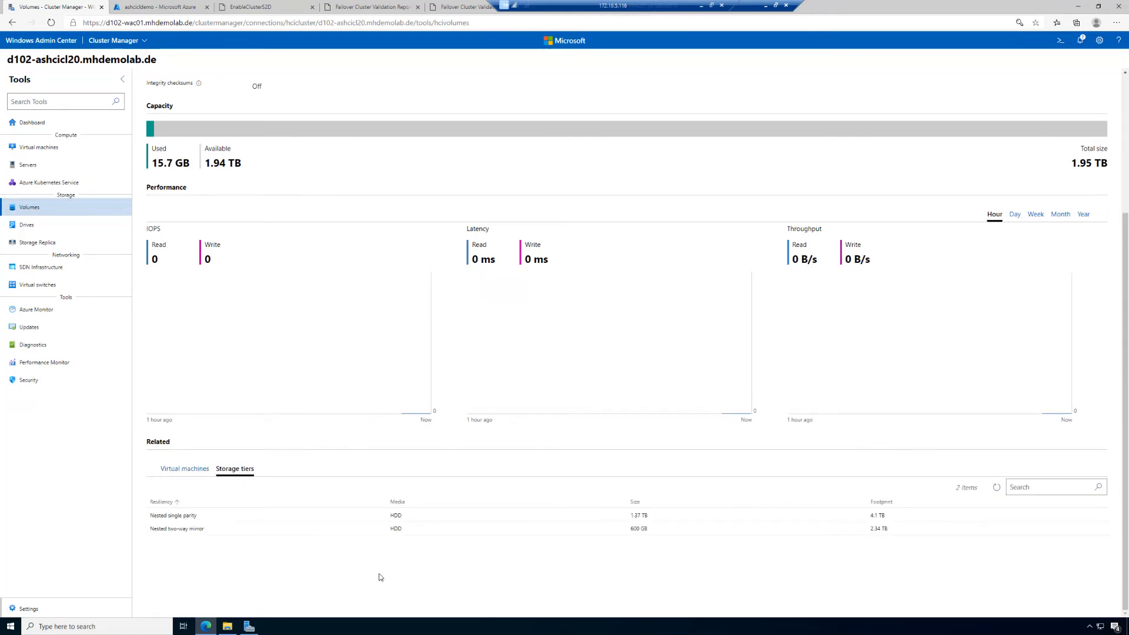
{"action": "left_click", "coordinate": [493, 633]}
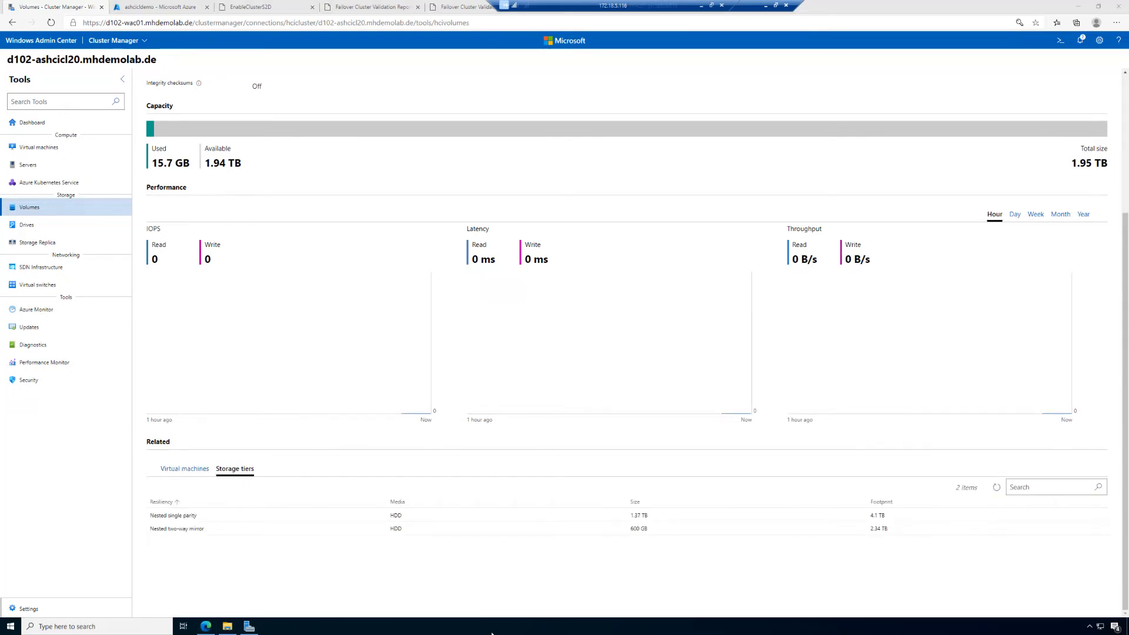
{"action": "key", "text": "ctrl+1"}
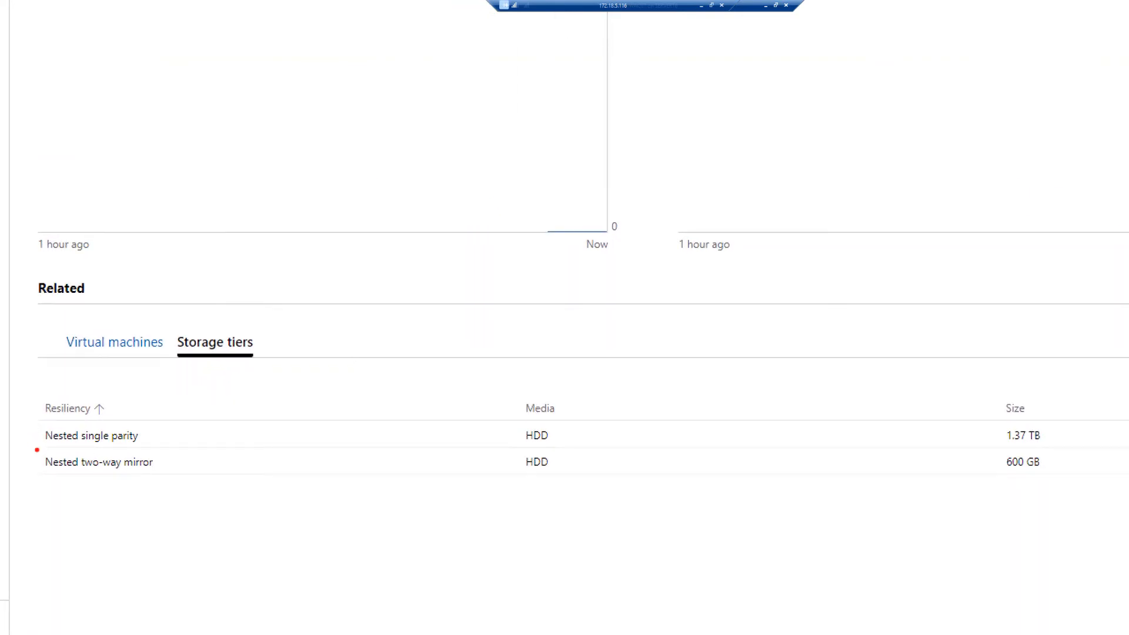
{"action": "mouse_move", "coordinate": [40, 452]}
{"action": "left_mouse_down"}
{"action": "mouse_move", "coordinate": [169, 487]}
{"action": "mouse_move", "coordinate": [801, 496]}
{"action": "mouse_move", "coordinate": [1127, 479]}
{"action": "left_mouse_up"}
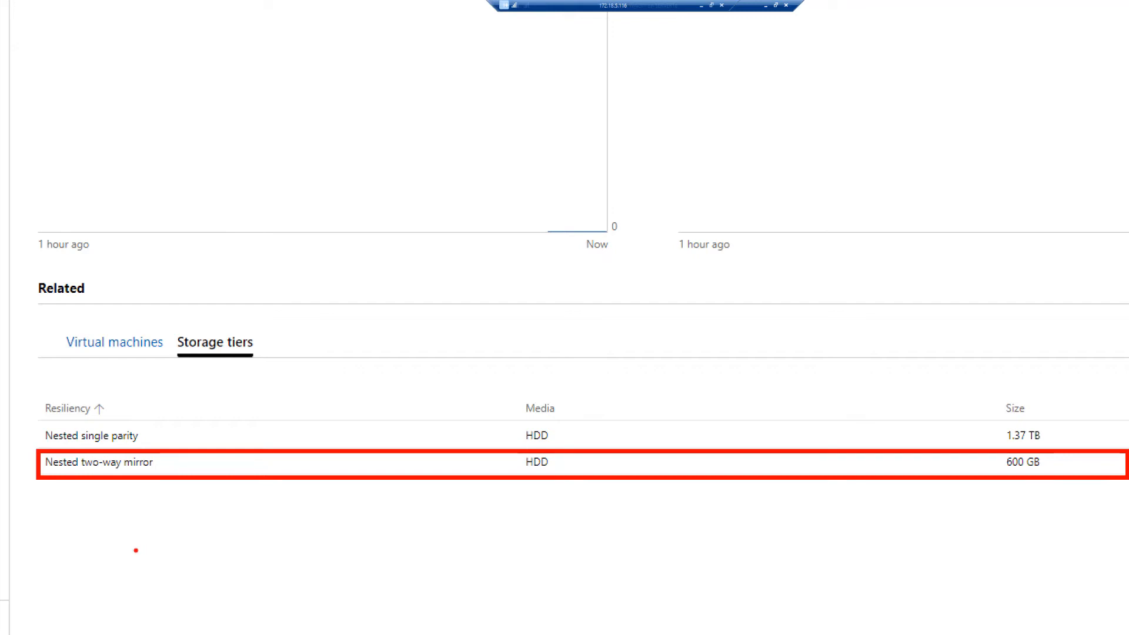
{"action": "mouse_move", "coordinate": [34, 421]}
{"action": "left_mouse_down"}
{"action": "mouse_move", "coordinate": [66, 436]}
{"action": "mouse_move", "coordinate": [286, 448]}
{"action": "mouse_move", "coordinate": [1127, 451]}
{"action": "left_mouse_up"}
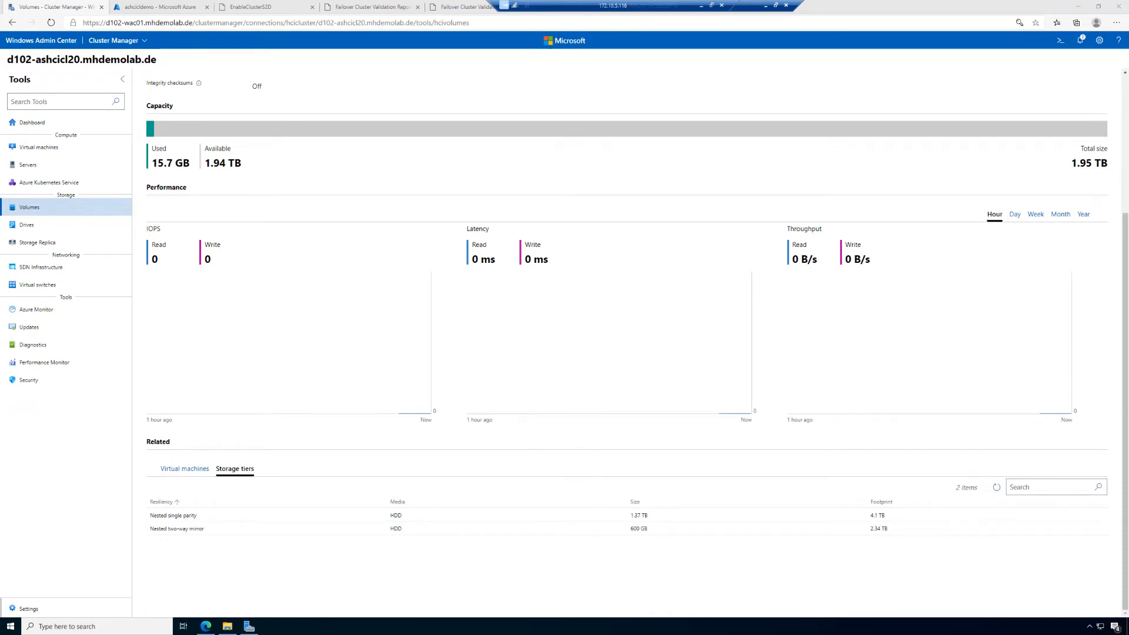
{"action": "scroll", "coordinate": [403, 396], "scroll_direction": "up", "scroll_amount": 3}
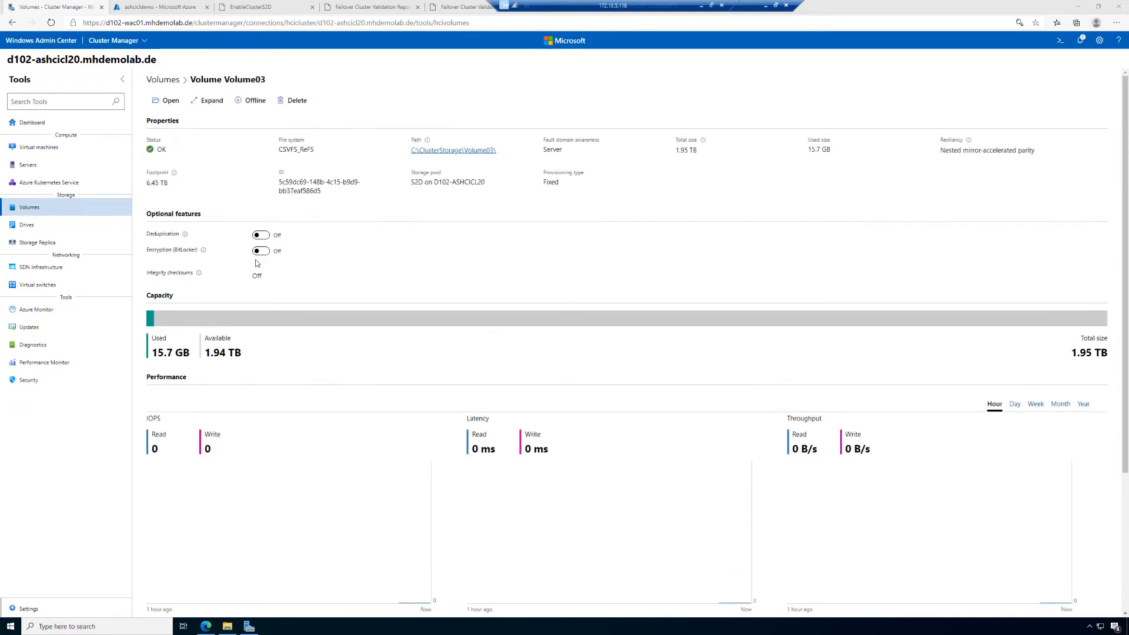
{"action": "left_click", "coordinate": [164, 79]}
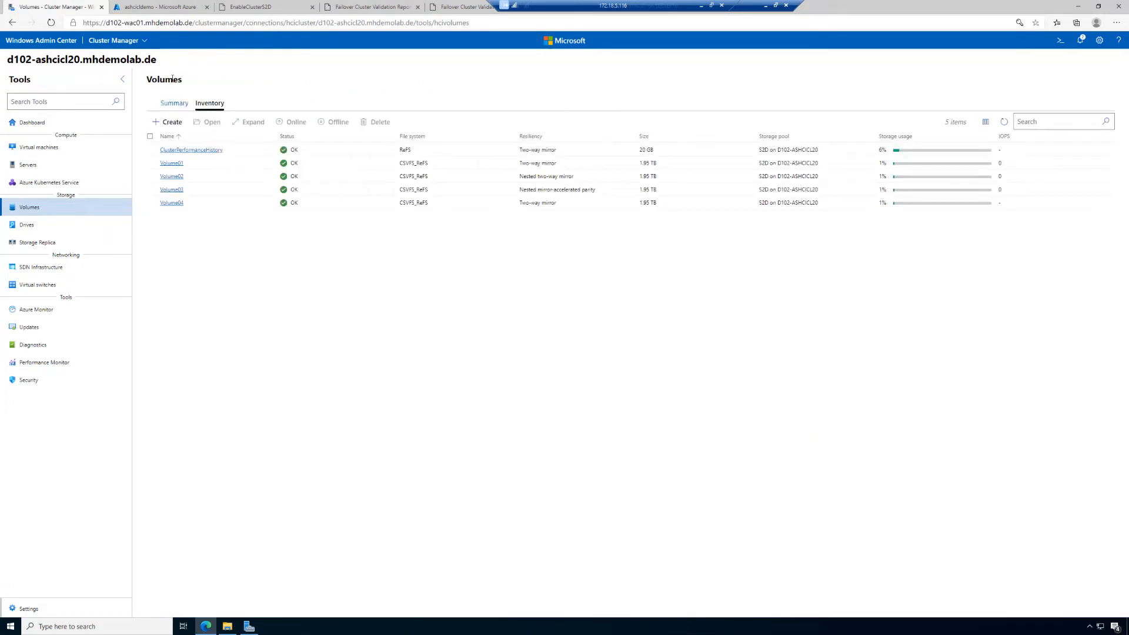
Check the pool's capacity in the drives summary and open the two-way mirror volume Volume04 from the volume inventory
{"action": "left_click", "coordinate": [22, 230]}
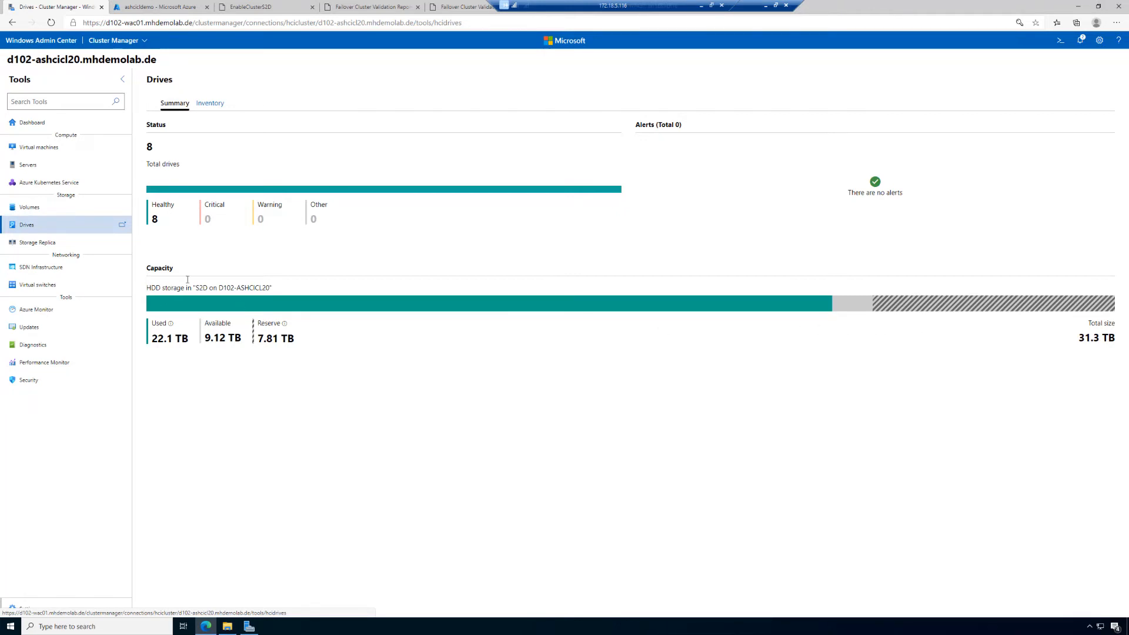
{"action": "left_click", "coordinate": [53, 210]}
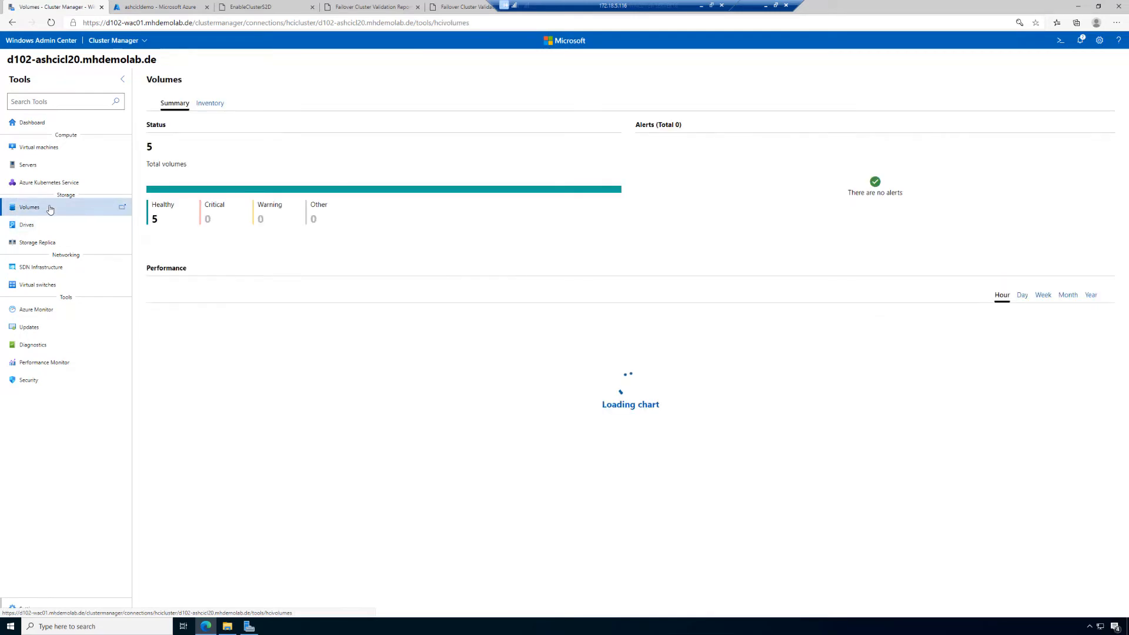
{"action": "left_click", "coordinate": [213, 104]}
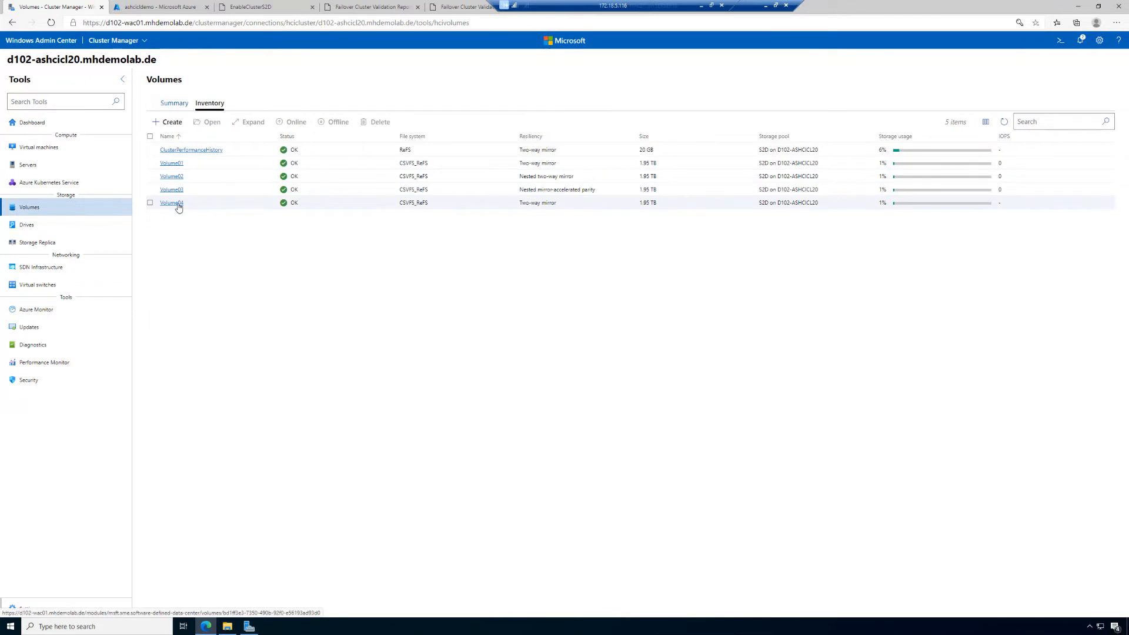
{"action": "left_click", "coordinate": [172, 203]}
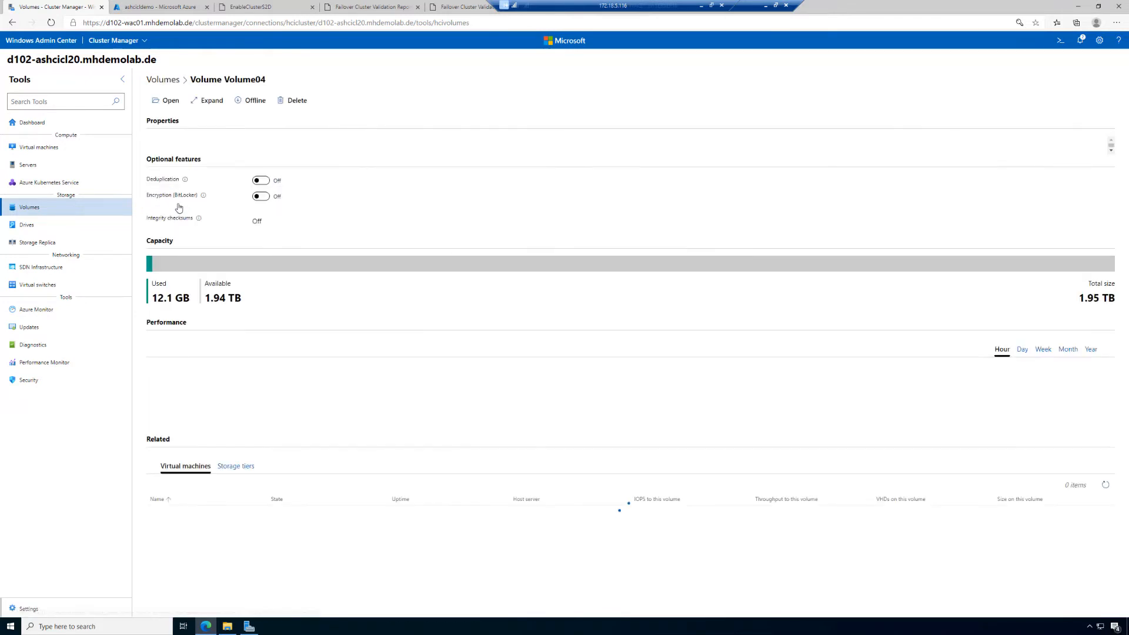
Expand the two-way mirror volume Volume04 to 2500 GB
{"action": "left_click", "coordinate": [209, 101]}
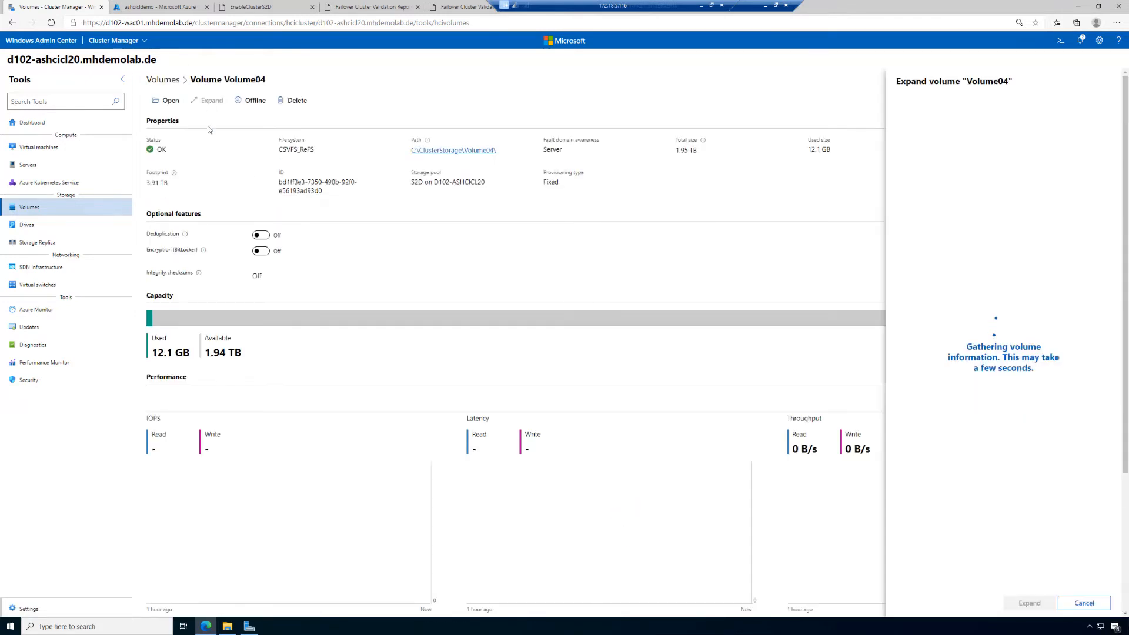
{"action": "left_click_drag", "start_coordinate": [957, 123], "coordinate": [873, 111]}
{"action": "key", "text": "Left"}
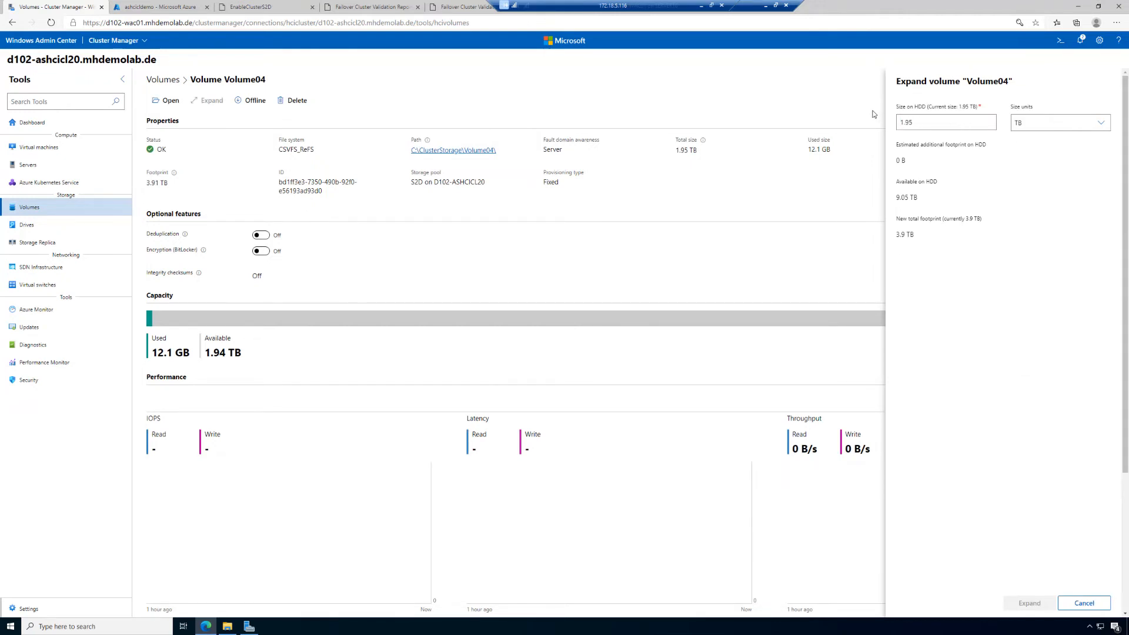
{"action": "key", "text": "shift+End"}
{"action": "type", "text": "25000"}
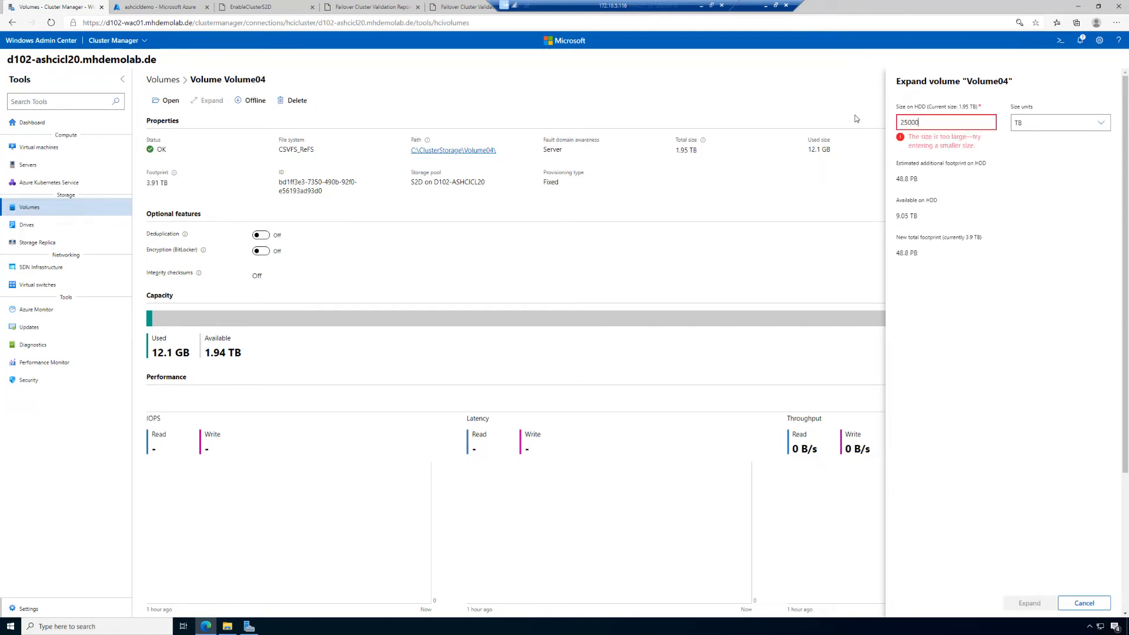
{"action": "key", "text": "BackSpace"}
{"action": "left_click_drag", "start_coordinate": [903, 121], "coordinate": [898, 121]}
{"action": "type", "text": "2200"}
{"action": "left_click", "coordinate": [1100, 123]}
{"action": "left_click", "coordinate": [1058, 139]}
{"action": "left_click_drag", "start_coordinate": [945, 123], "coordinate": [873, 123]}
{"action": "type", "text": "2500"}
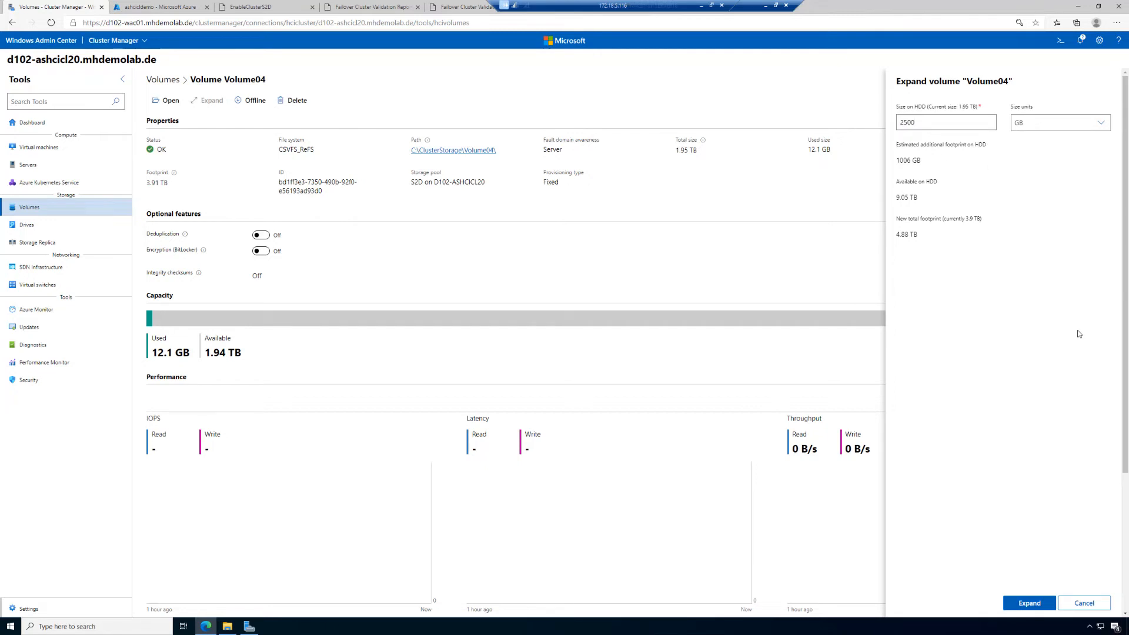
{"action": "left_click", "coordinate": [1030, 605]}
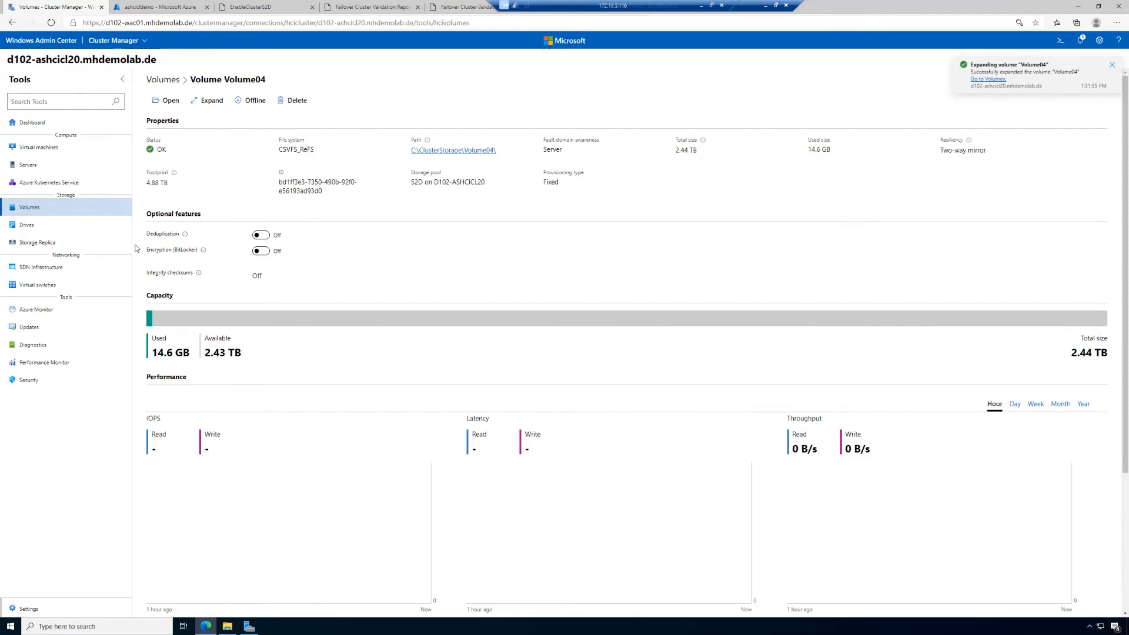
Examine the pool's used, available and reserve capacity and the storage usage of each drive after expanding Volume04
{"action": "left_click", "coordinate": [50, 233]}
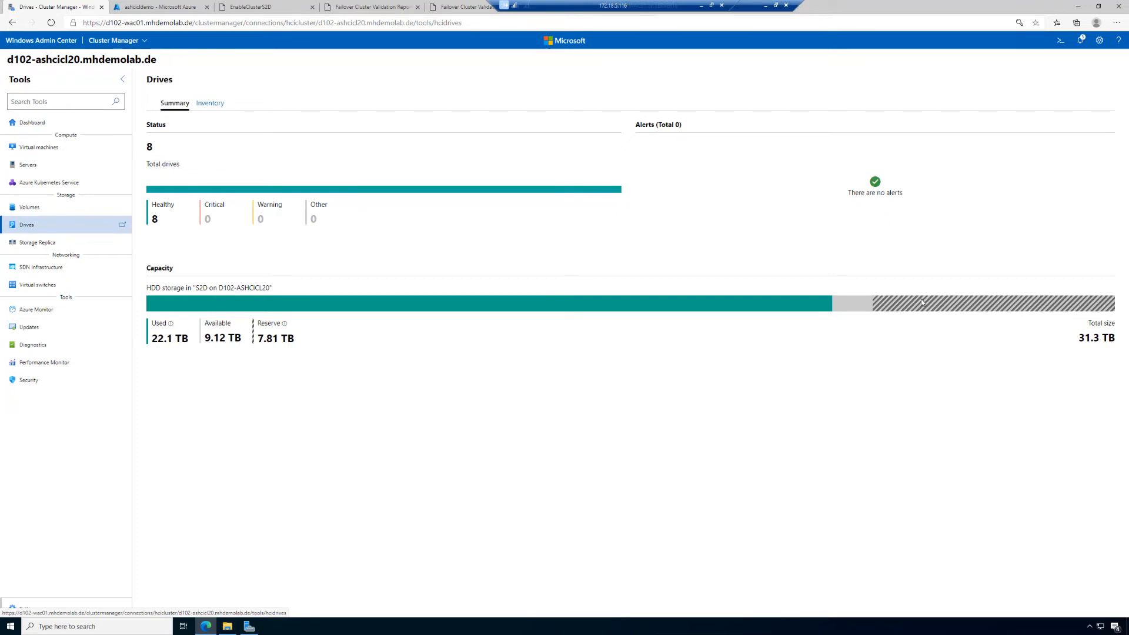
{"action": "left_click", "coordinate": [210, 104]}
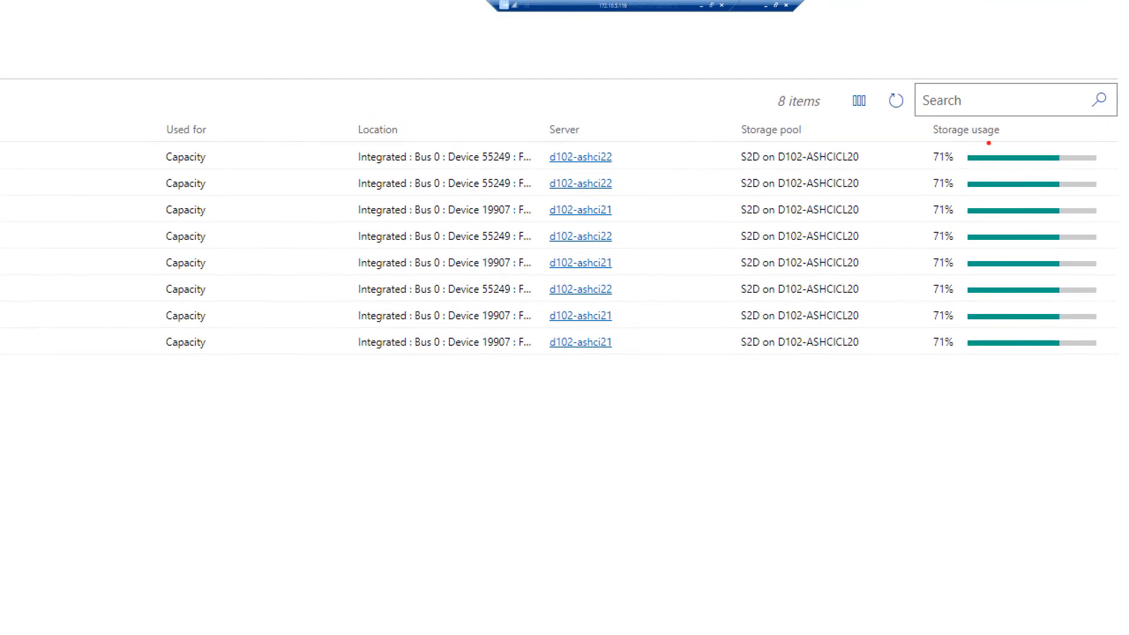
{"action": "mouse_move", "coordinate": [1075, 143]}
{"action": "left_mouse_down"}
{"action": "mouse_move", "coordinate": [1110, 218]}
{"action": "mouse_move", "coordinate": [1105, 365]}
{"action": "left_mouse_up"}
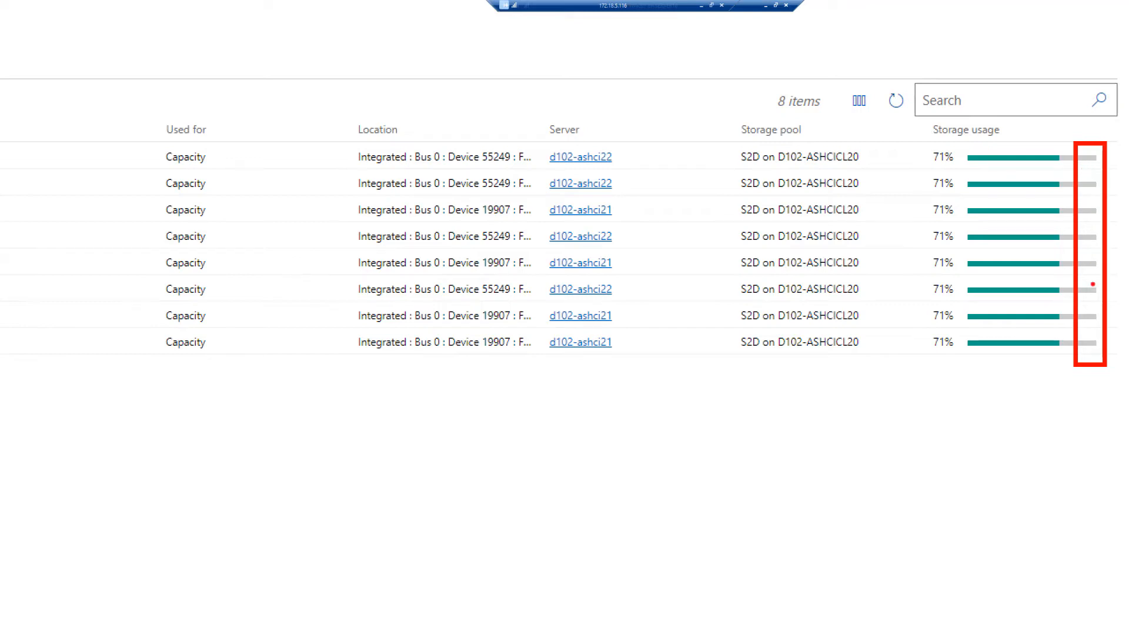
{"action": "mouse_move", "coordinate": [987, 353]}
{"action": "left_mouse_down"}
{"action": "mouse_move", "coordinate": [1013, 337]}
{"action": "mouse_move", "coordinate": [1012, 355]}
{"action": "left_mouse_up"}
{"action": "key", "text": "Escape"}
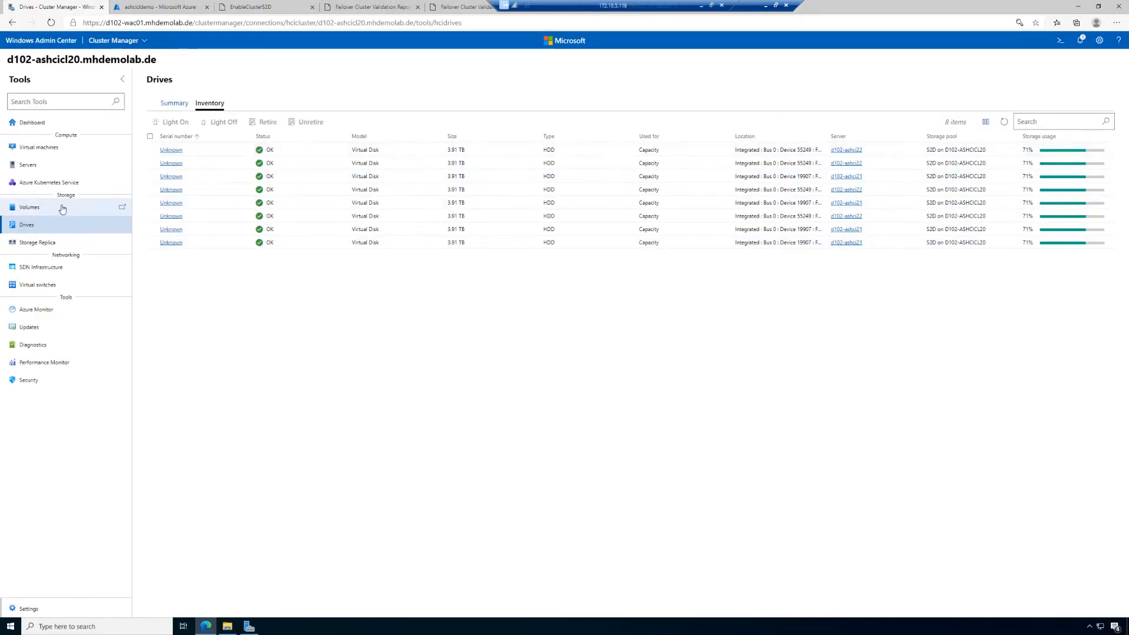
Reload the drives summary to recheck the pool's capacity, and review the size and footprint of Volume04
{"action": "left_click", "coordinate": [50, 213]}
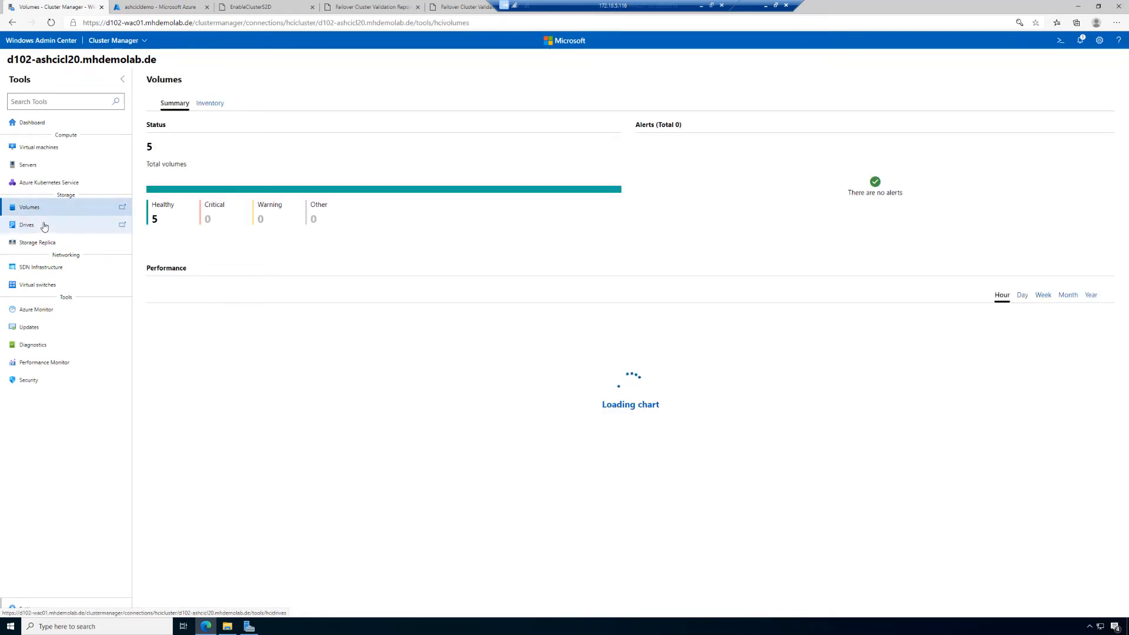
{"action": "left_click", "coordinate": [45, 226]}
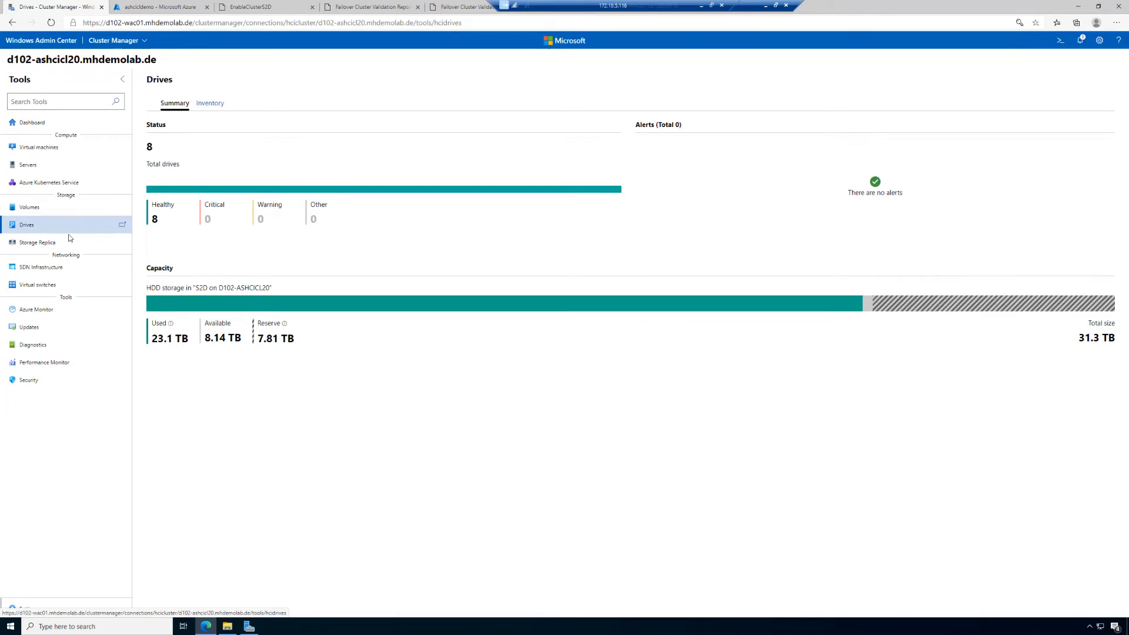
{"action": "left_click", "coordinate": [46, 211]}
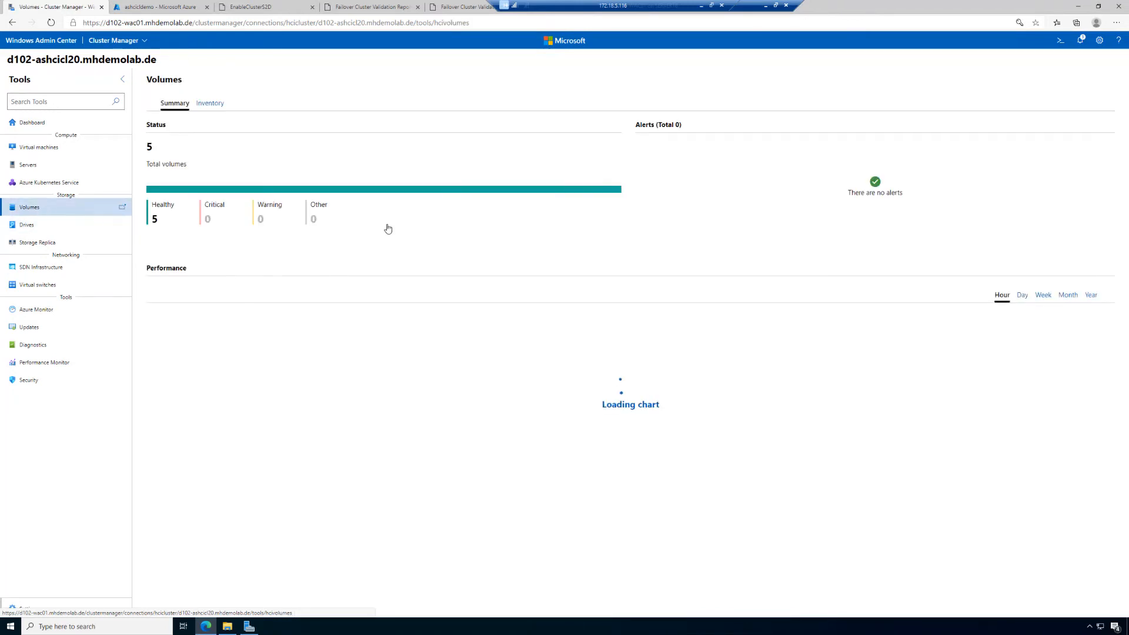
{"action": "left_click", "coordinate": [208, 104]}
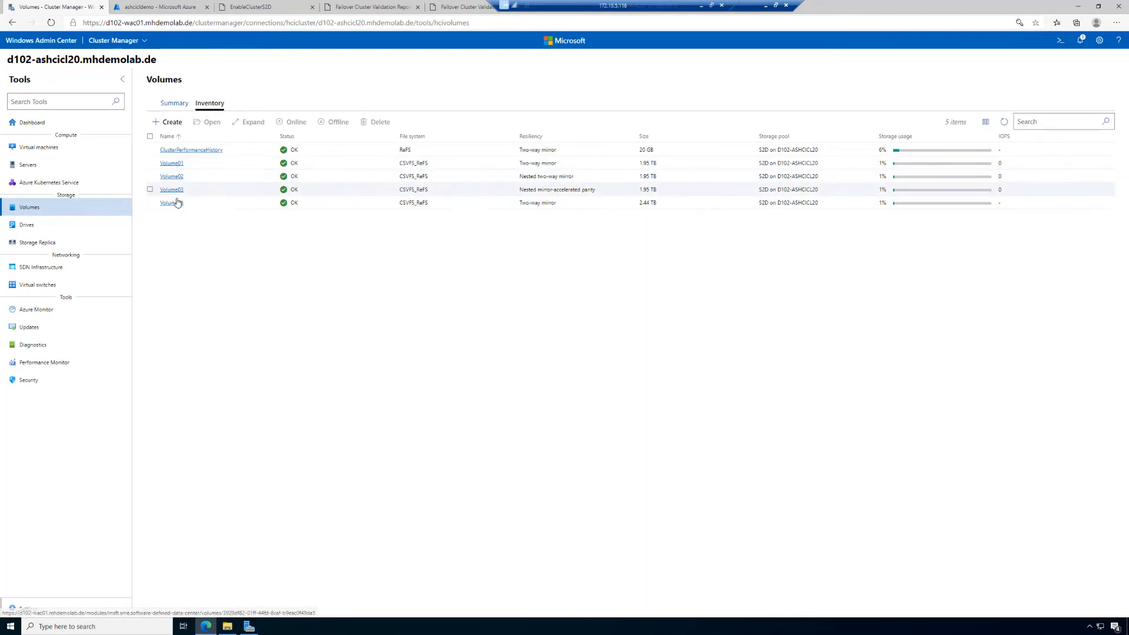
{"action": "left_click", "coordinate": [177, 202]}
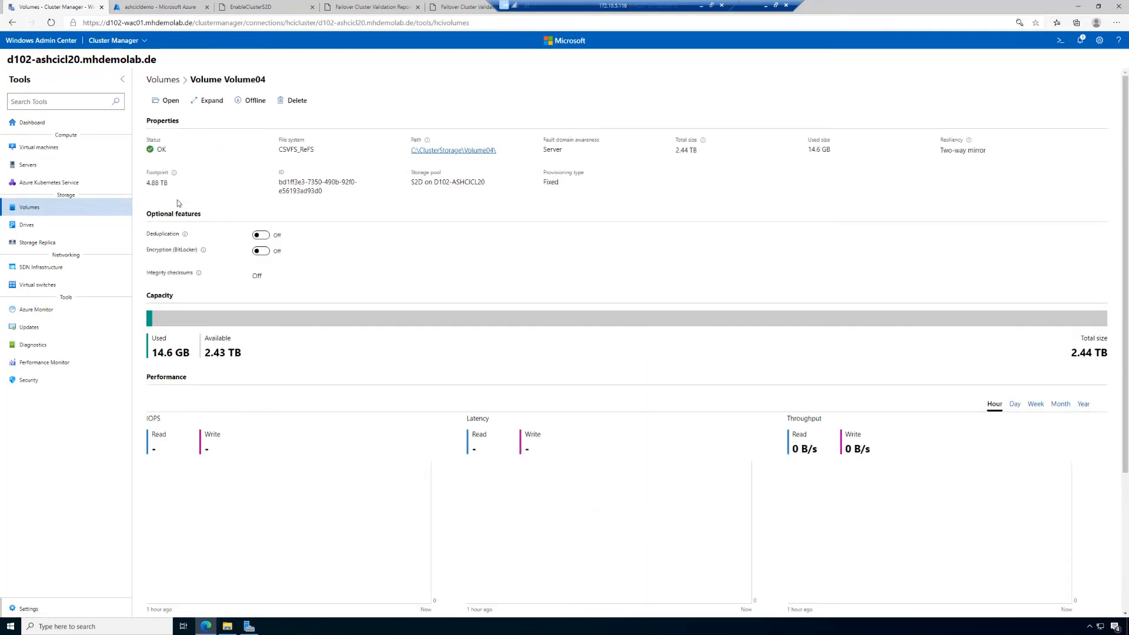
Expand the two-way mirror volume Volume04 to 3 TB and check the expansion's progress in the notifications
{"action": "left_click", "coordinate": [201, 104]}
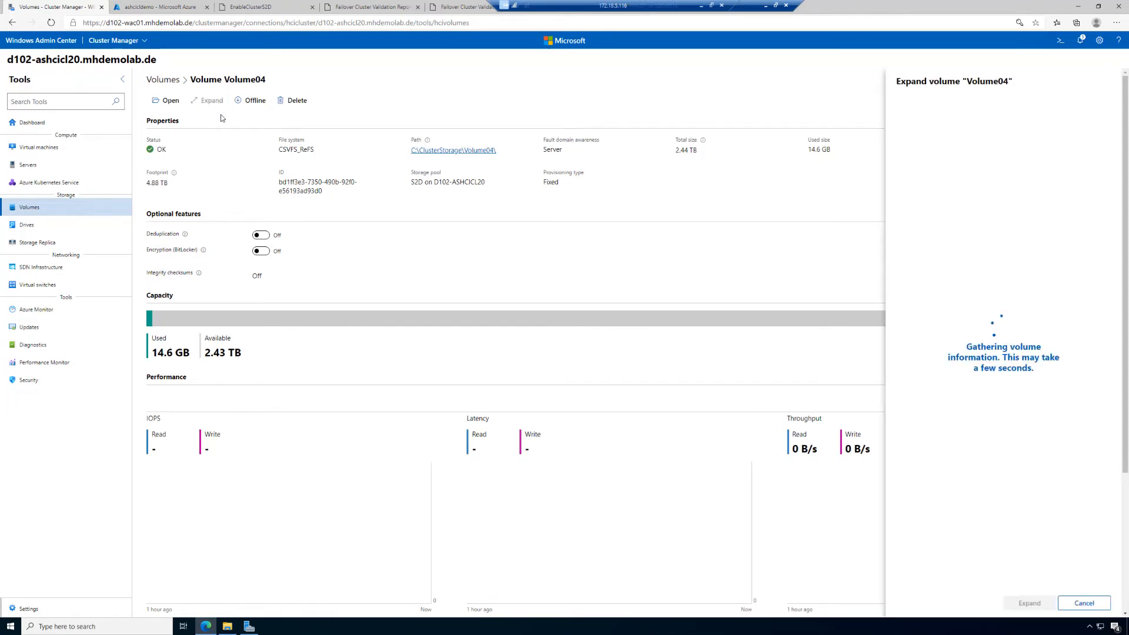
{"action": "left_click_drag", "start_coordinate": [926, 122], "coordinate": [872, 123]}
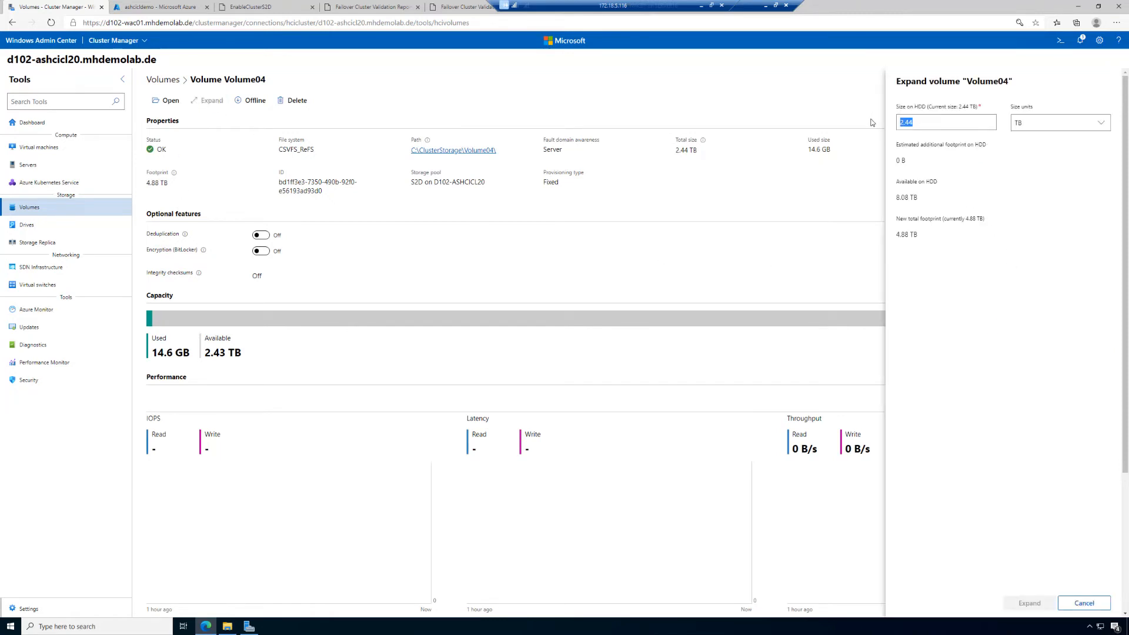
{"action": "type", "text": "3000"}
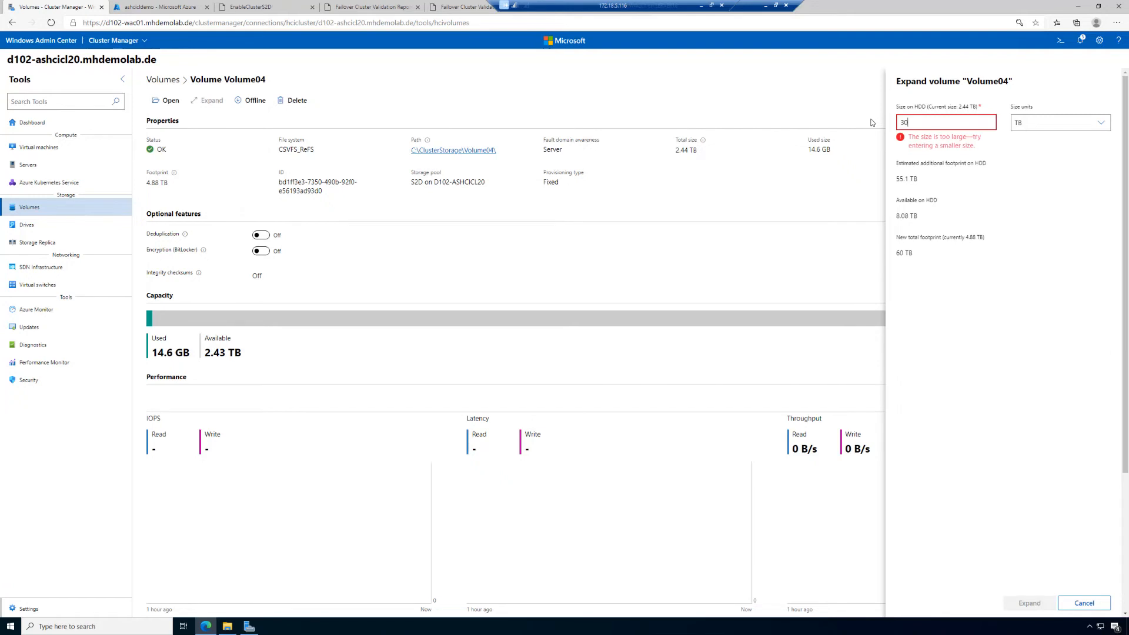
{"action": "left_click", "coordinate": [1075, 122]}
{"action": "left_click", "coordinate": [1074, 122]}
{"action": "key", "text": "BackSpace"}
{"action": "key", "text": "BackSpace"}
{"action": "key", "text": "BackSpace"}
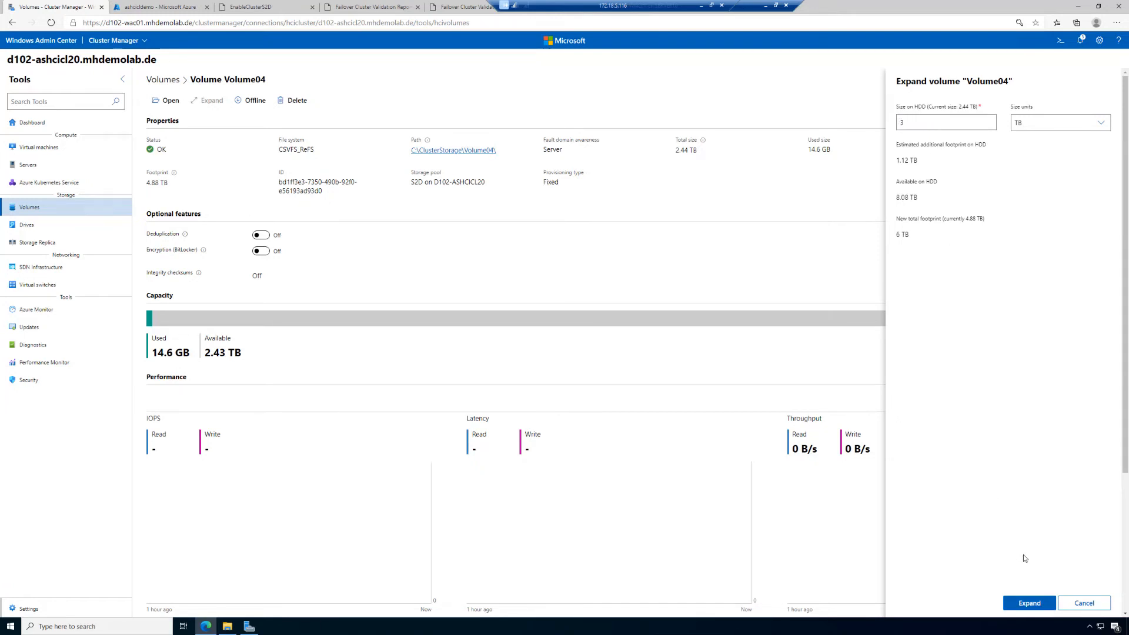
{"action": "left_click", "coordinate": [1029, 602]}
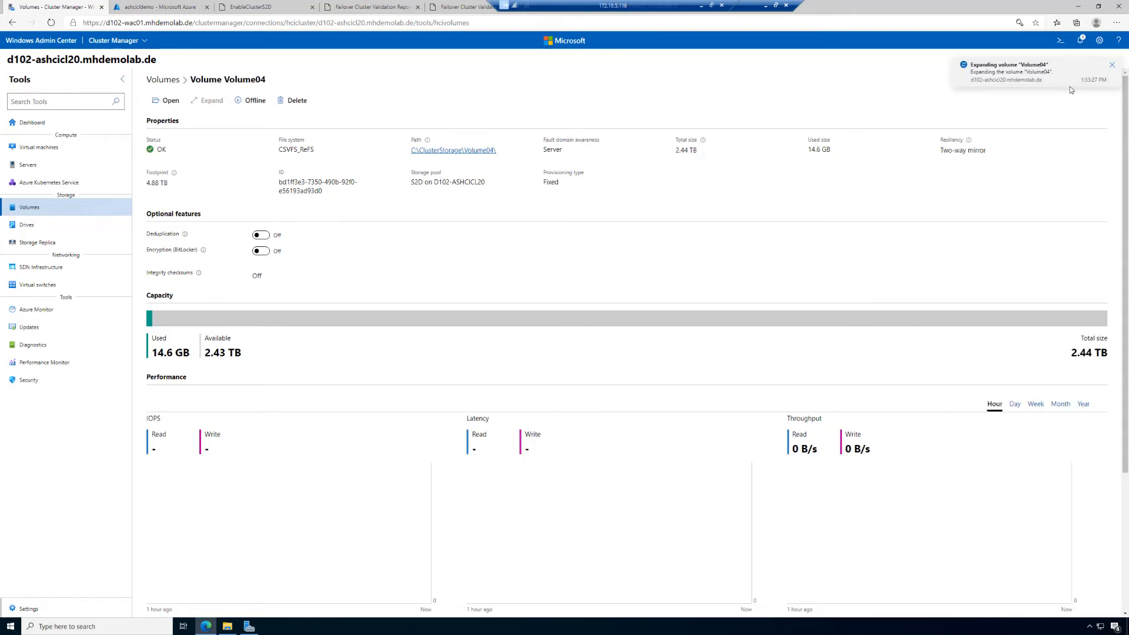
{"action": "left_click", "coordinate": [1080, 40]}
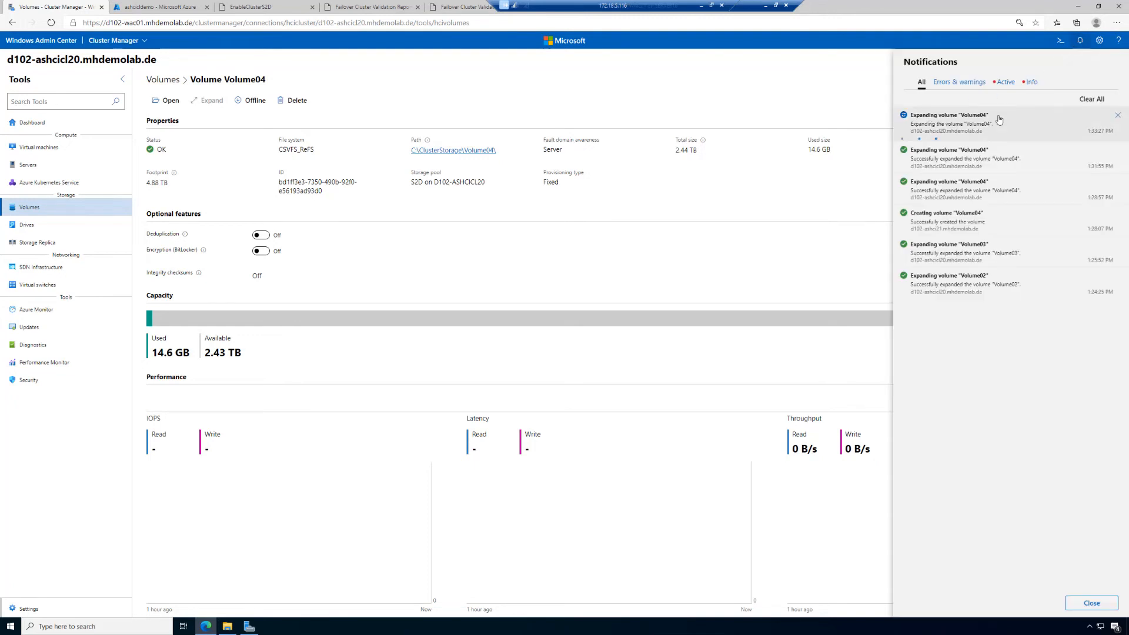
{"action": "left_click", "coordinate": [661, 87]}
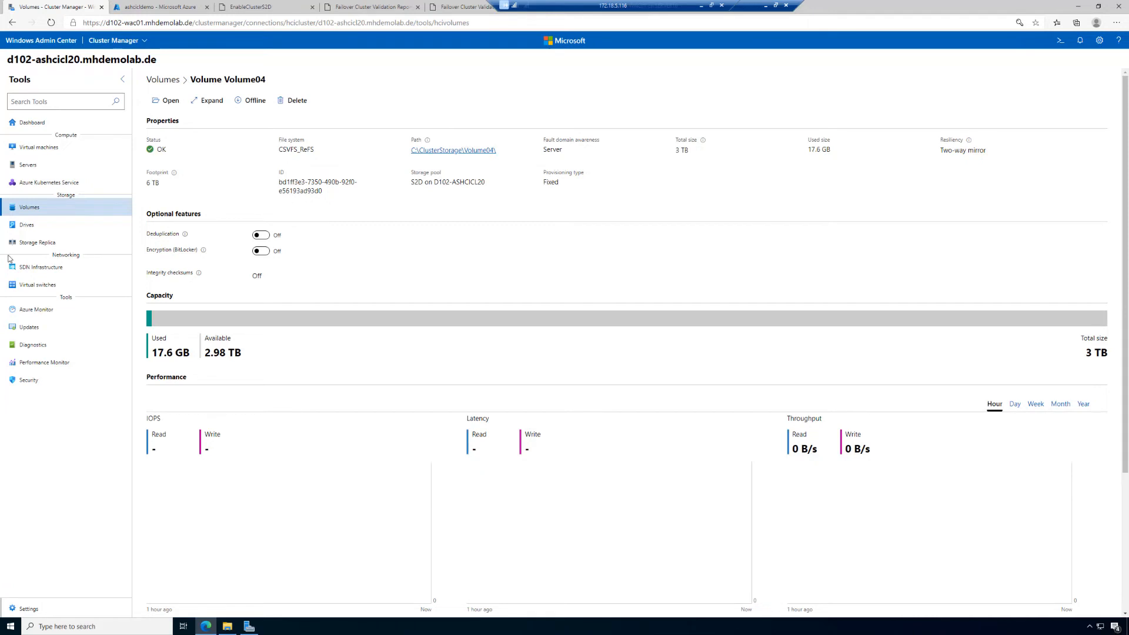
Examine the pool's used, available and reserve capacity and each drive's storage usage after expanding Volume04
{"action": "left_click", "coordinate": [23, 232]}
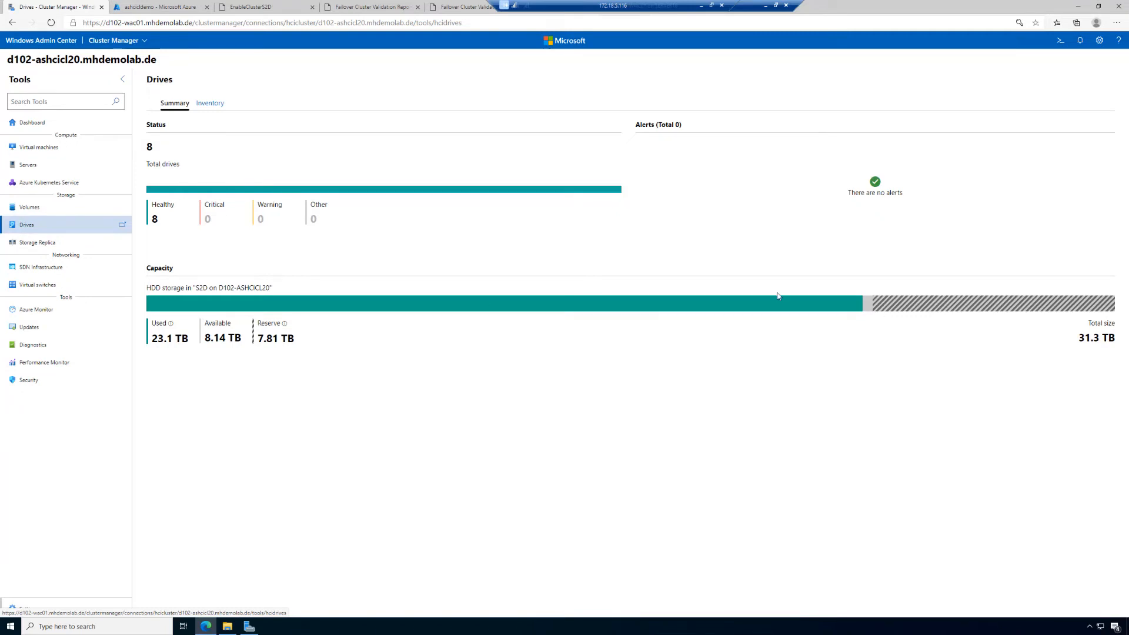
{"action": "left_click", "coordinate": [209, 104]}
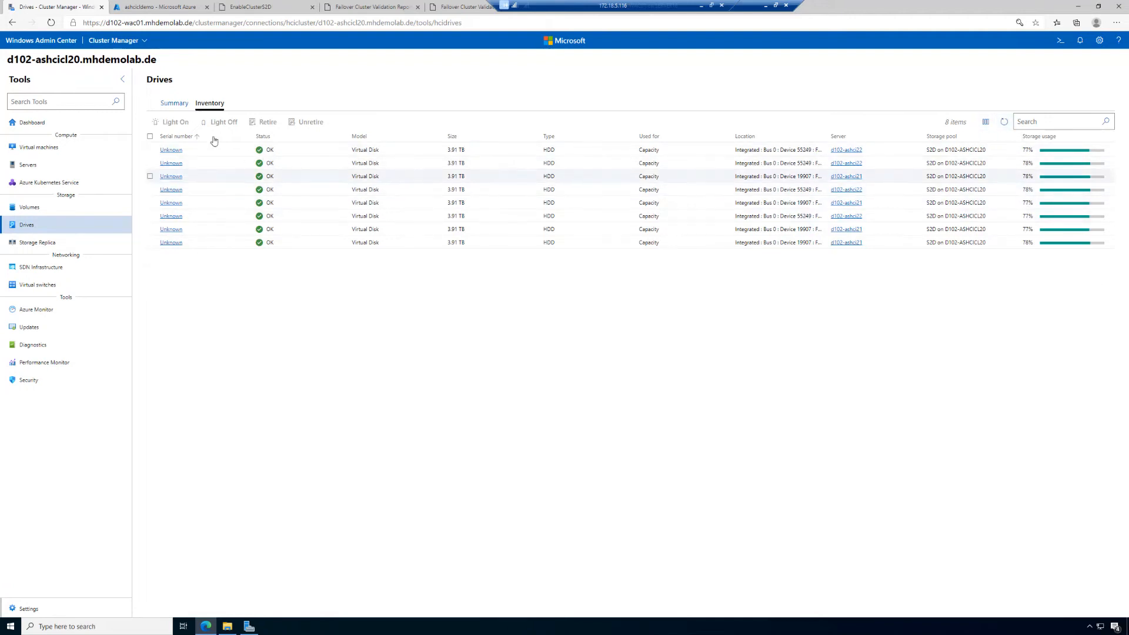
{"action": "left_click", "coordinate": [175, 104]}
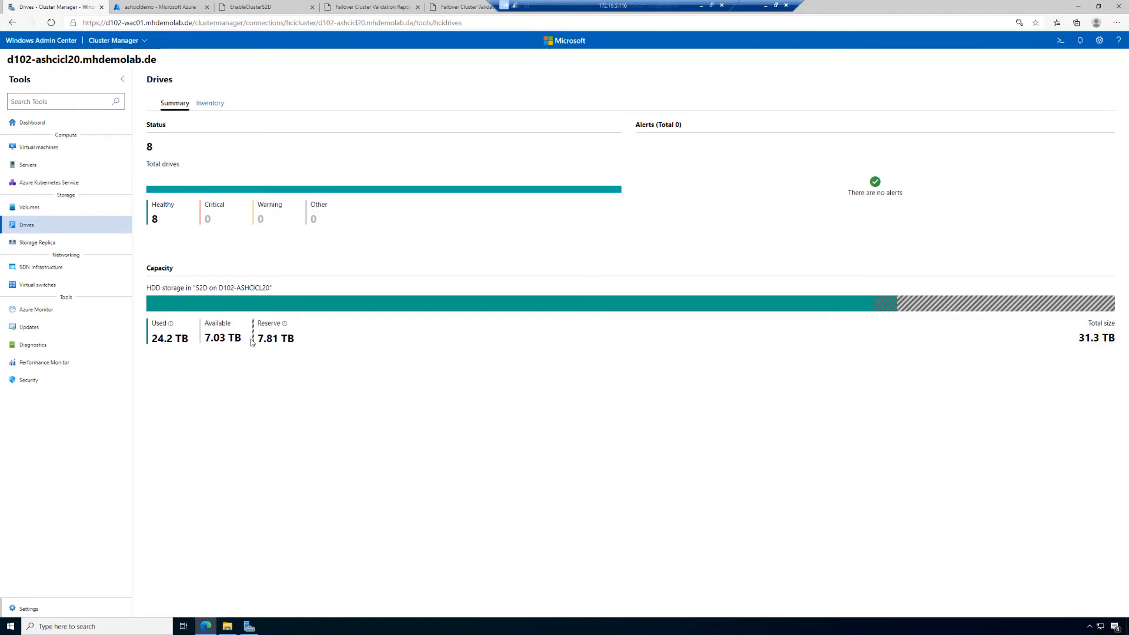
{"action": "triple_click", "coordinate": [277, 338]}
{"action": "left_click", "coordinate": [886, 347]}
{"action": "left_click", "coordinate": [206, 105]}
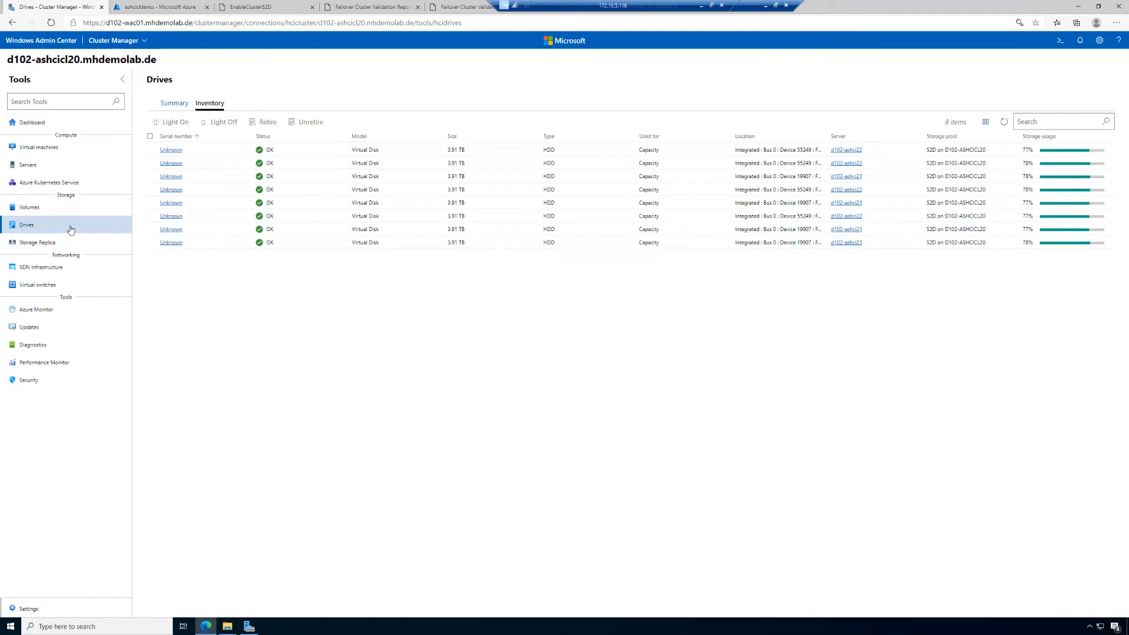
Delete Volume04 from the cluster's volume inventory
{"action": "left_click", "coordinate": [42, 209]}
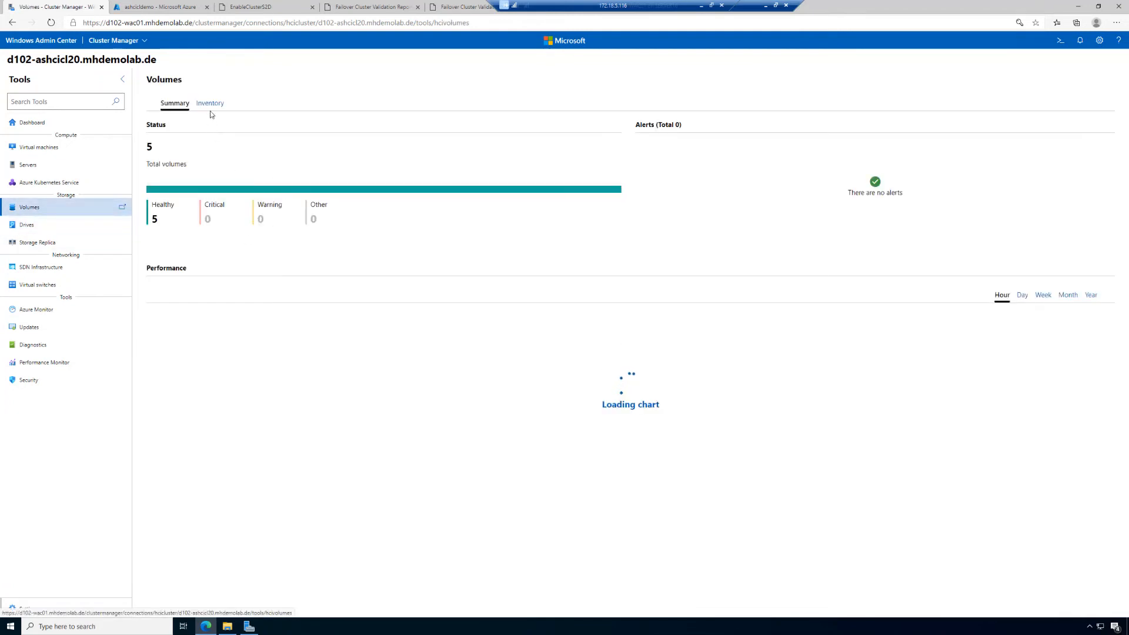
{"action": "left_click", "coordinate": [211, 105]}
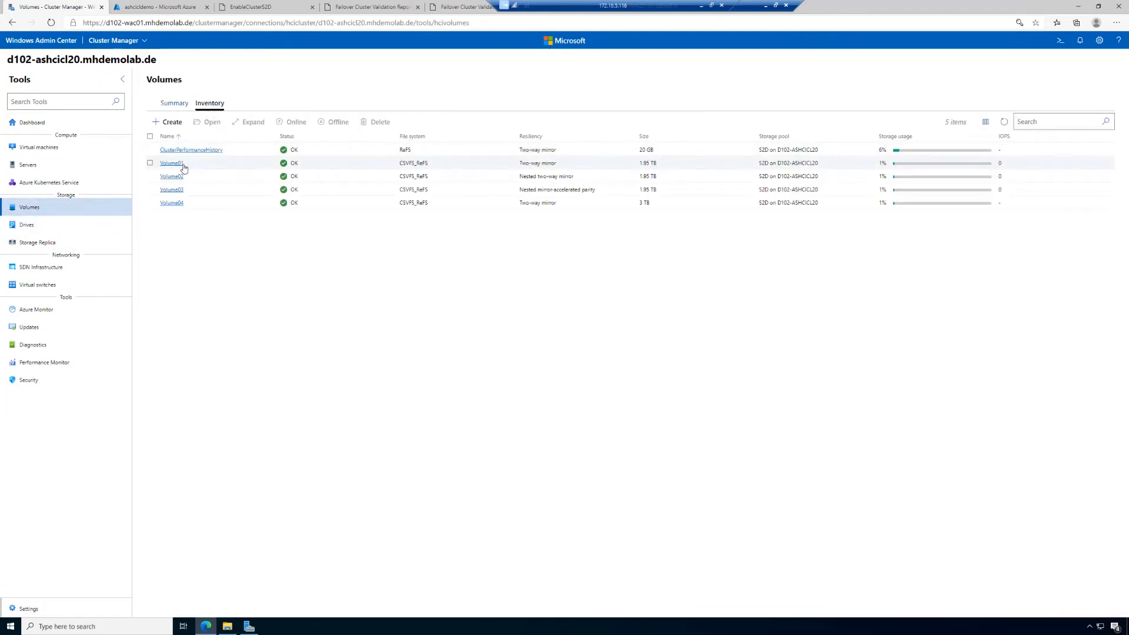
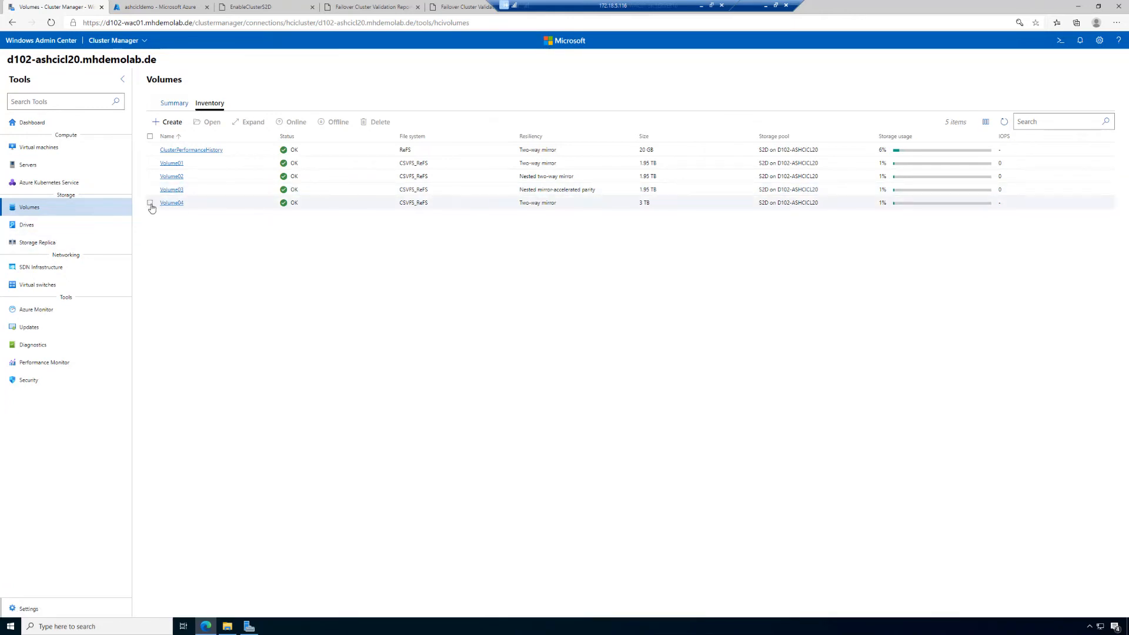
{"action": "left_click", "coordinate": [150, 203]}
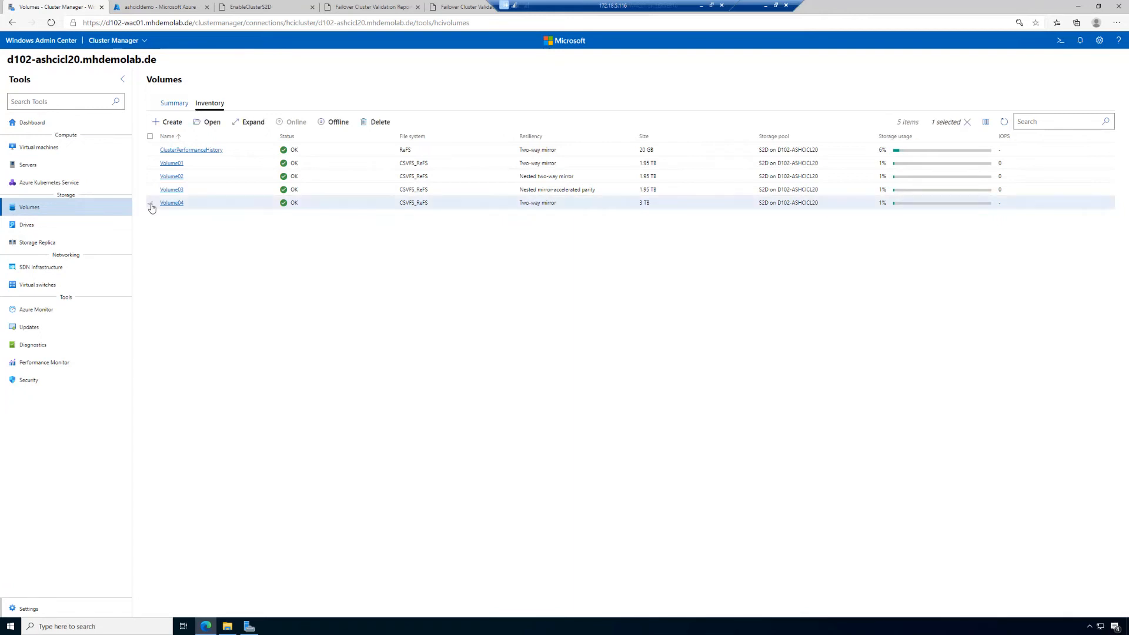
{"action": "left_click", "coordinate": [380, 123]}
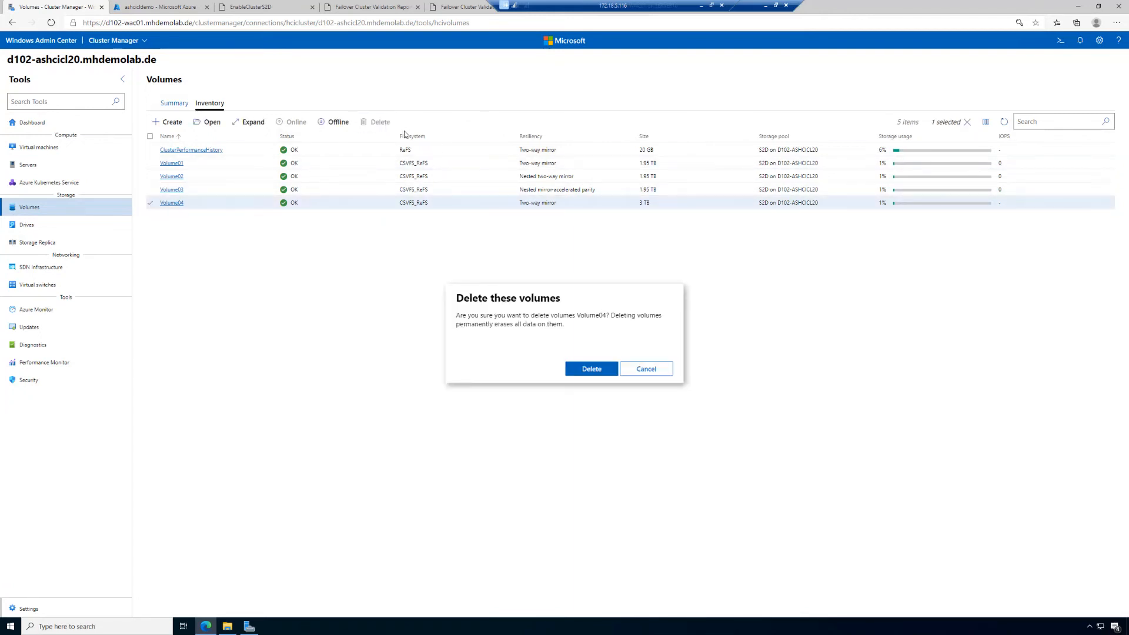
{"action": "left_click", "coordinate": [590, 368]}
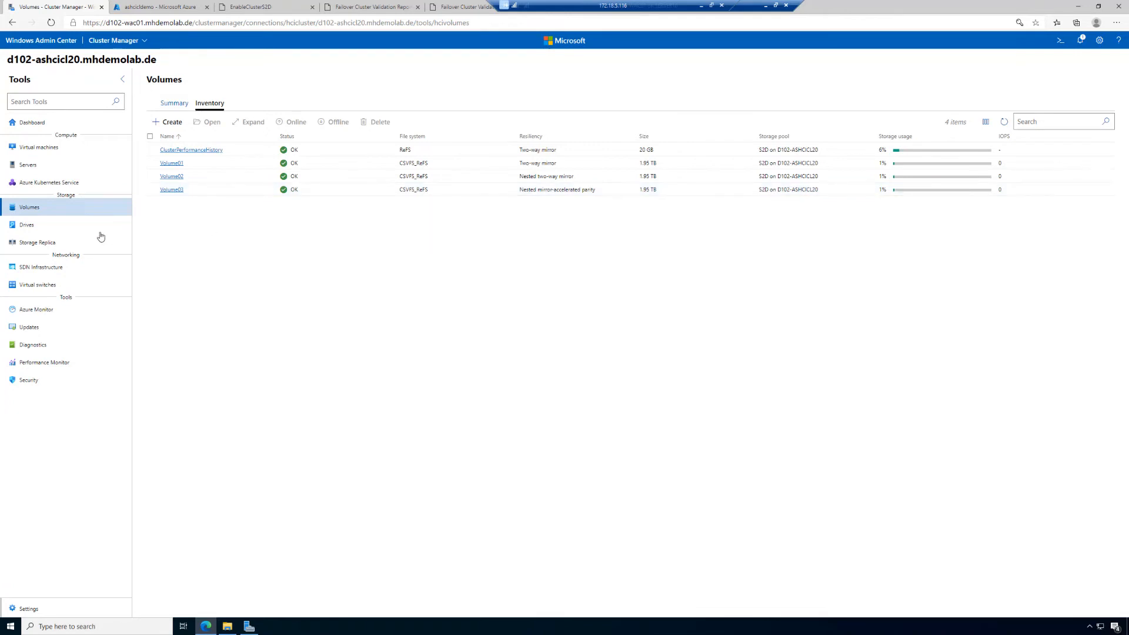
Check the refreshed storage usage of each drive and the pool's capacity summary after deleting Volume04
{"action": "left_click", "coordinate": [62, 228]}
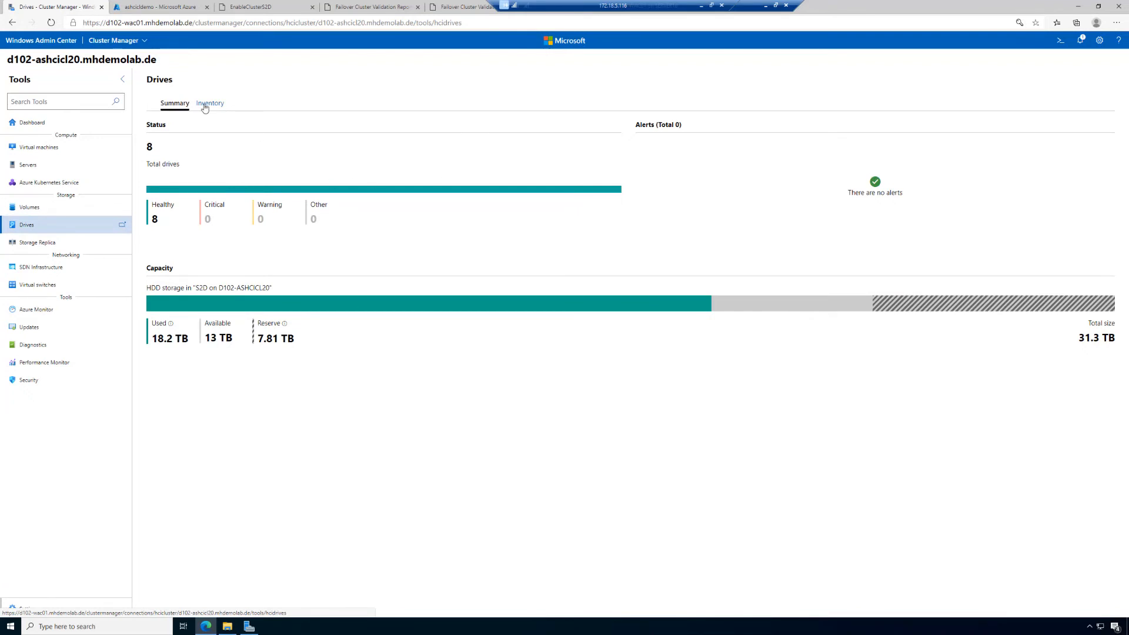
{"action": "left_click", "coordinate": [208, 104]}
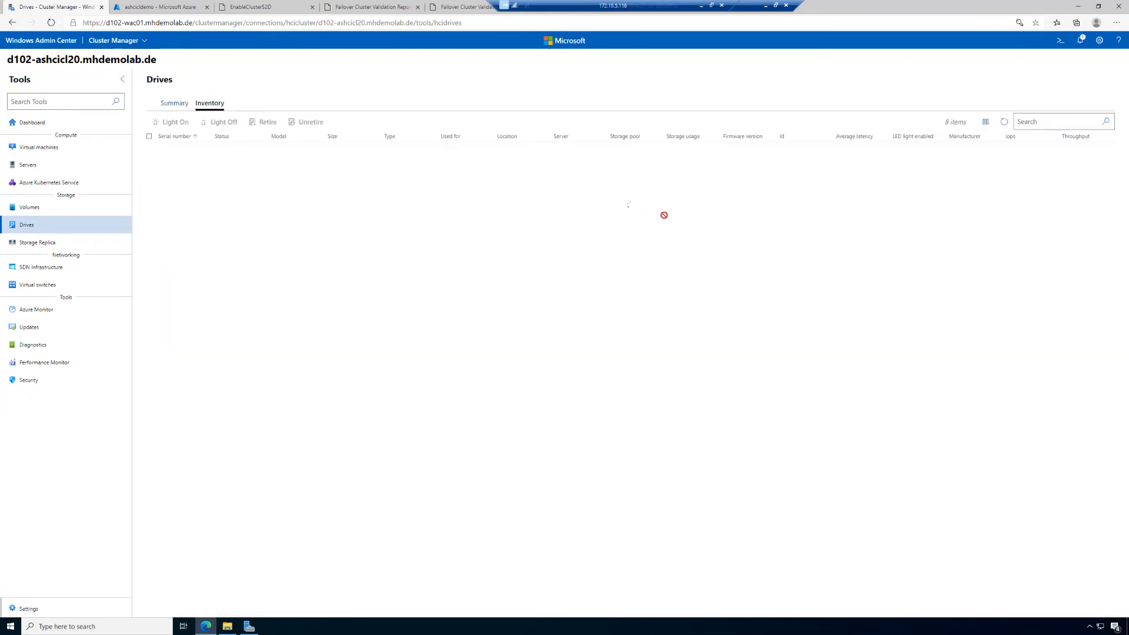
{"action": "left_click", "coordinate": [1004, 123]}
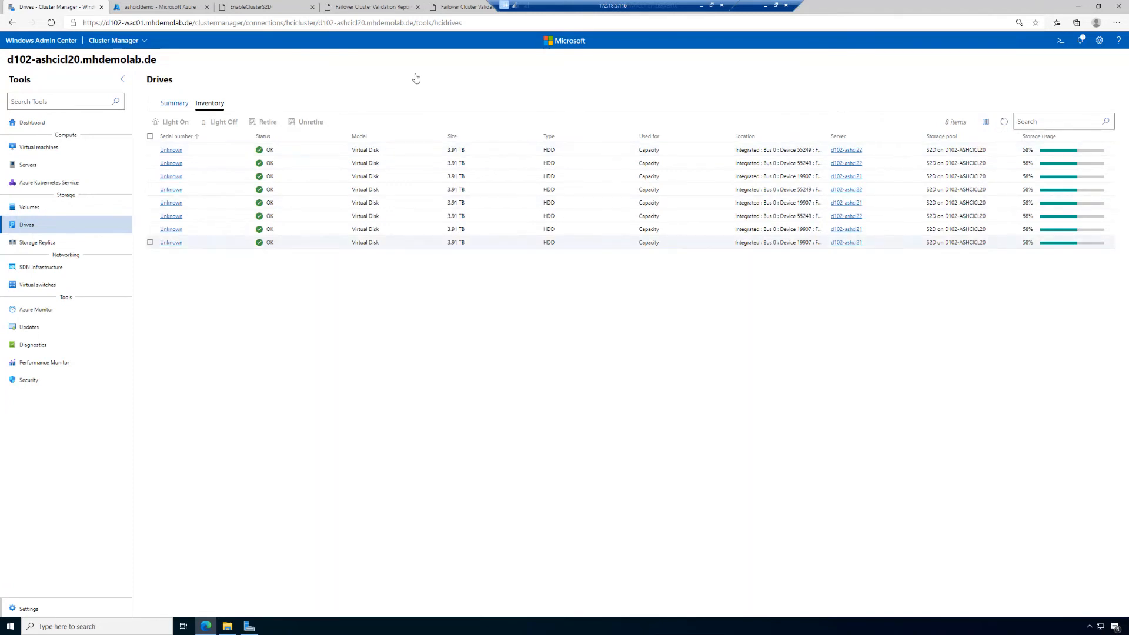
{"action": "left_click", "coordinate": [176, 104]}
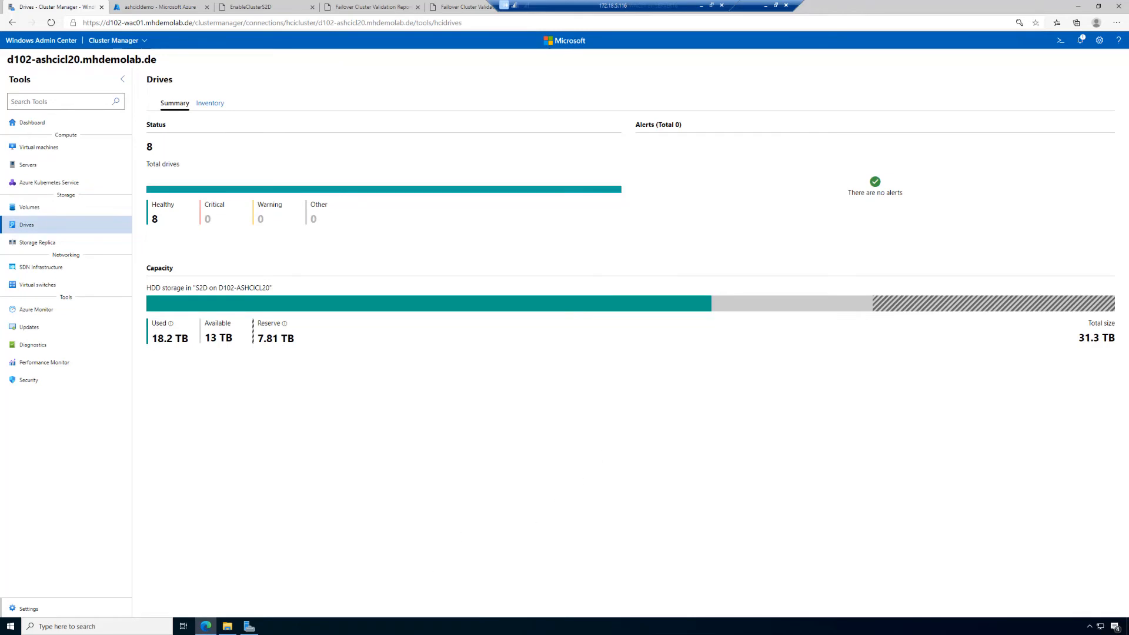
Open the cluster's general Hyper-V host settings and browse the virtual hard disks path to C:\ClusterStorage\Volume02
{"action": "left_click", "coordinate": [25, 609]}
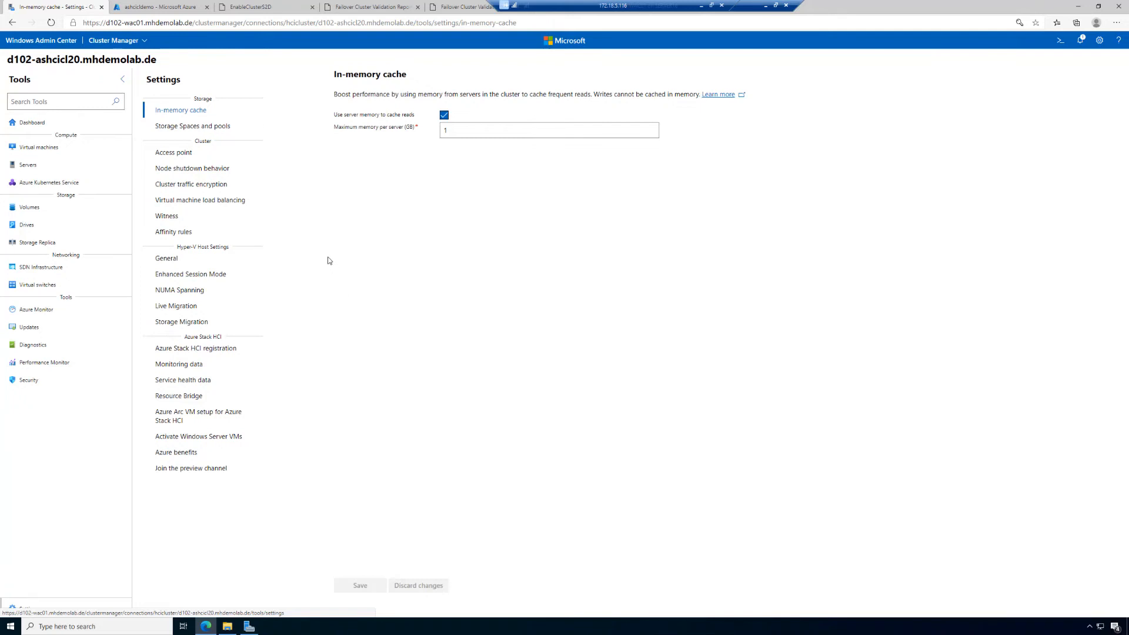
{"action": "left_click", "coordinate": [165, 262]}
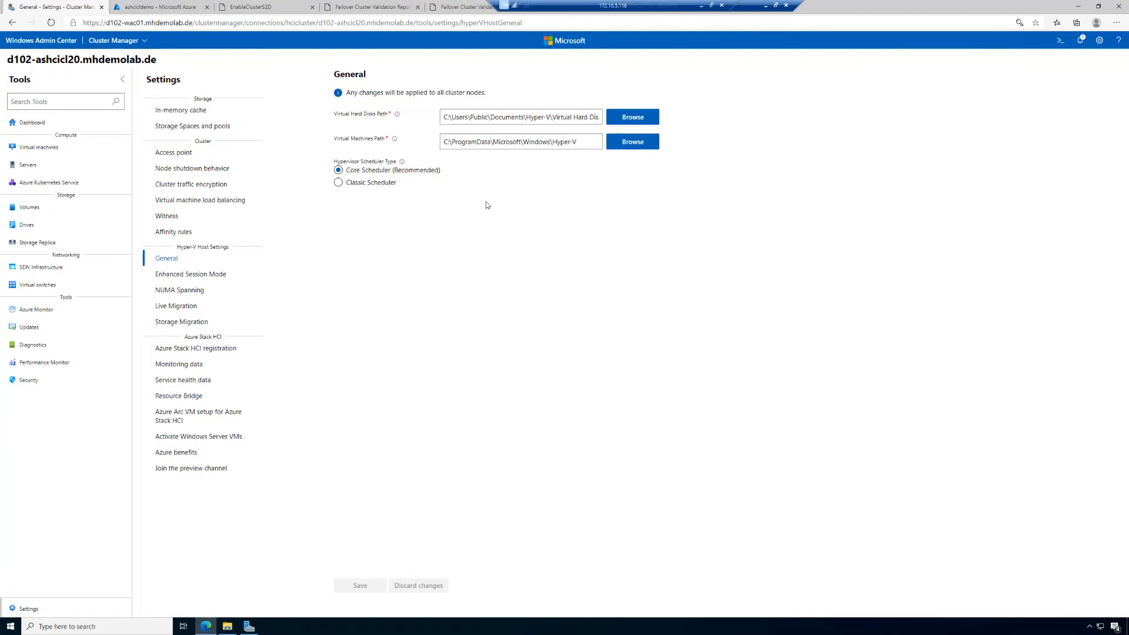
{"action": "left_click", "coordinate": [634, 120]}
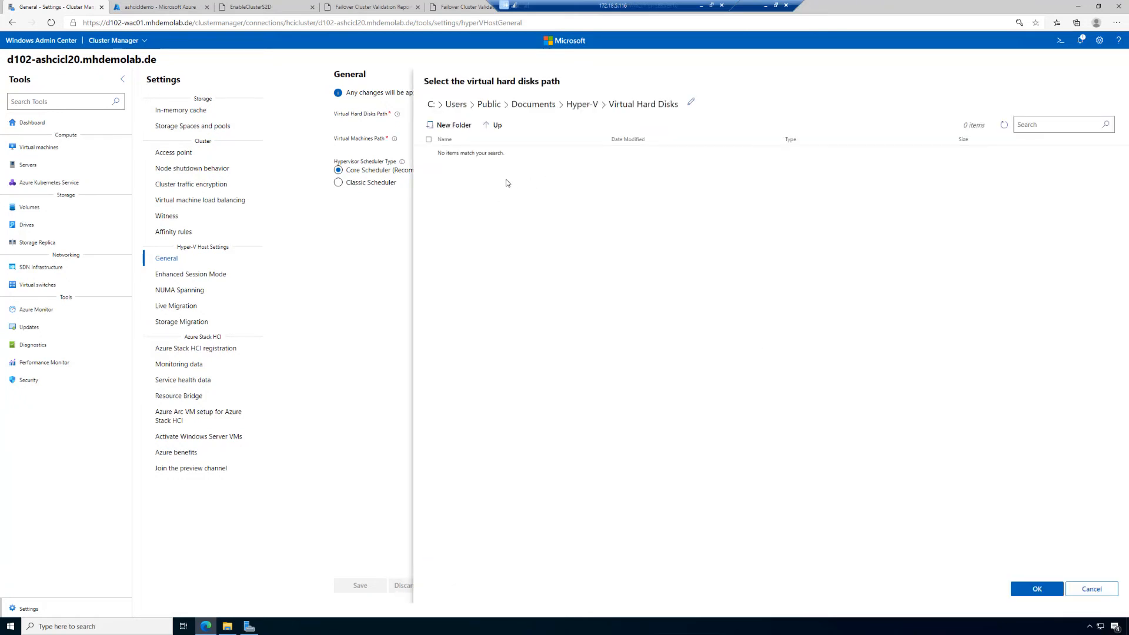
{"action": "left_click", "coordinate": [431, 105]}
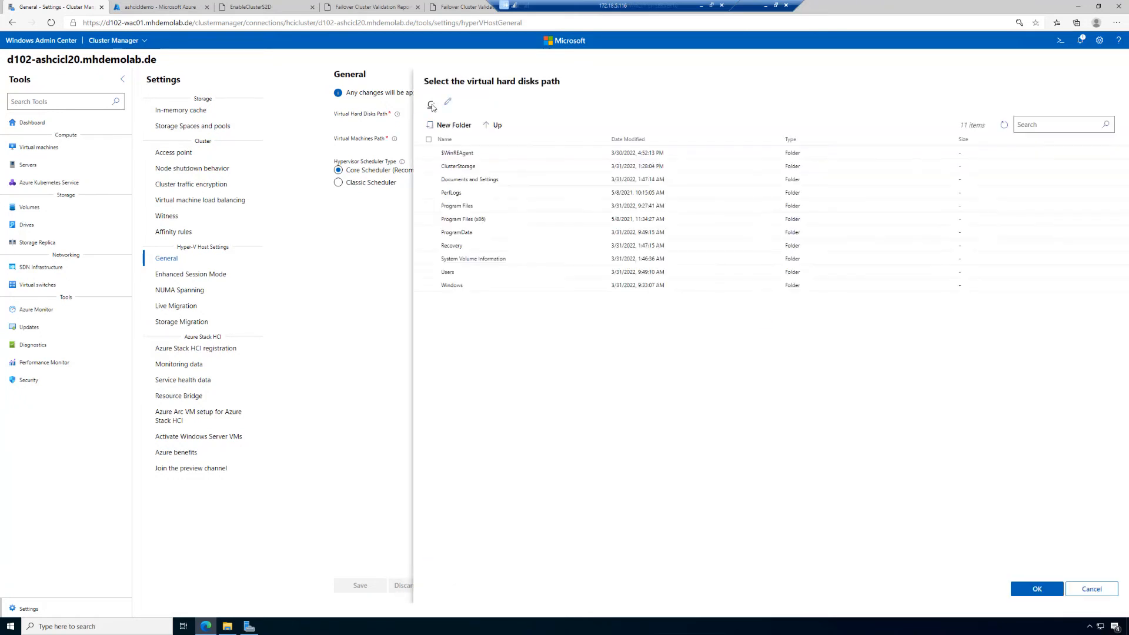
{"action": "left_click", "coordinate": [459, 166]}
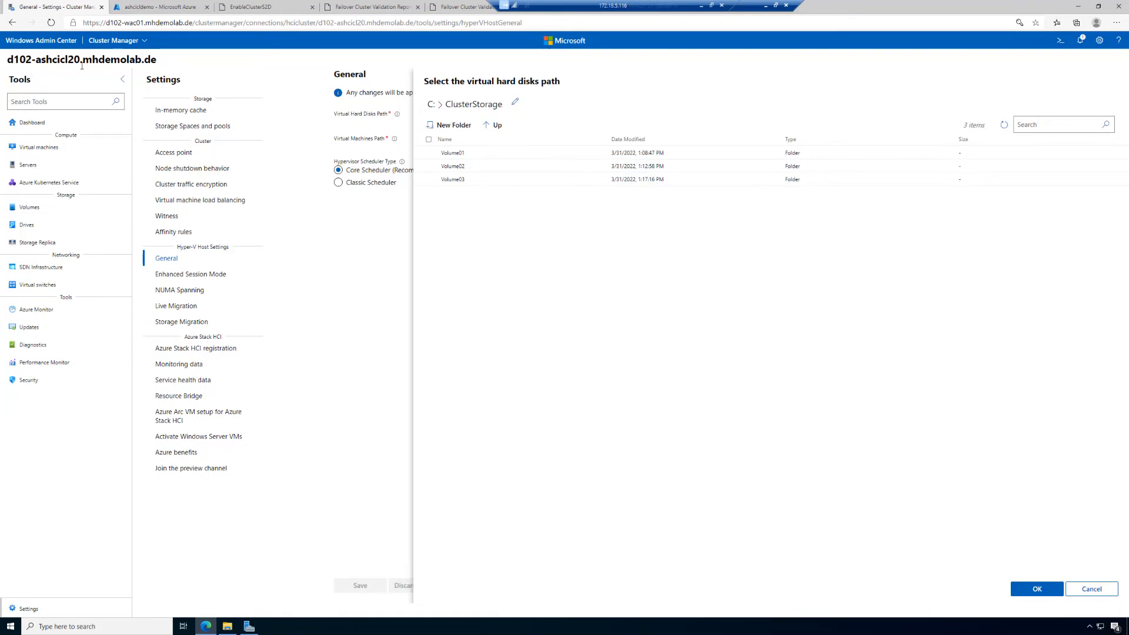
{"action": "double_click", "coordinate": [453, 167]}
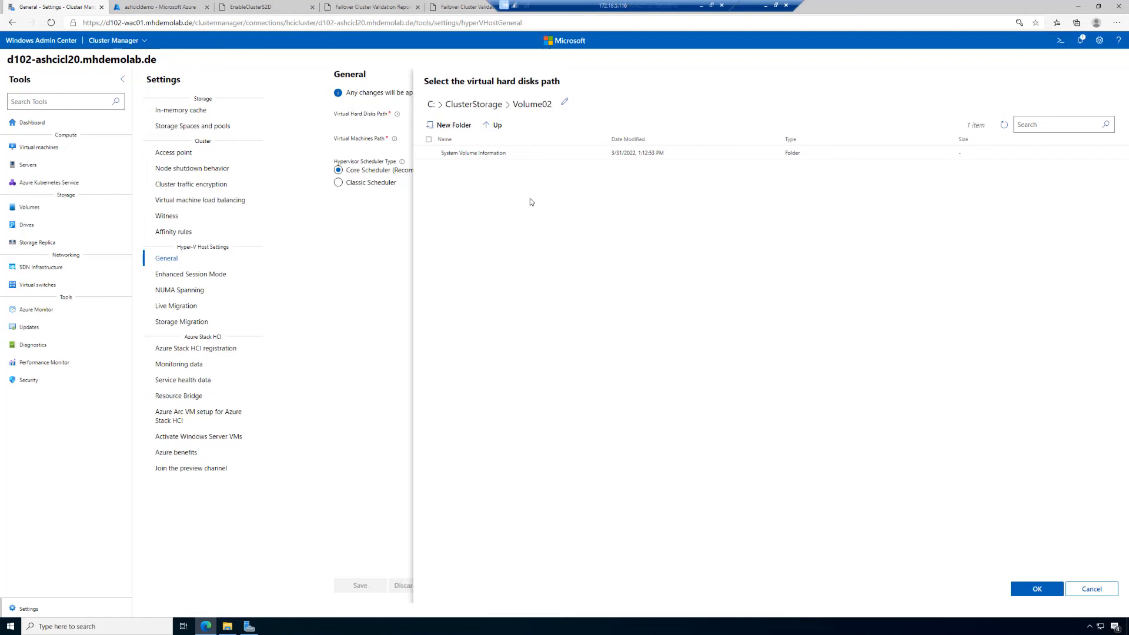
Create a folder named VMs in Volume02 and choose it as the virtual hard disks path
{"action": "left_click", "coordinate": [437, 126]}
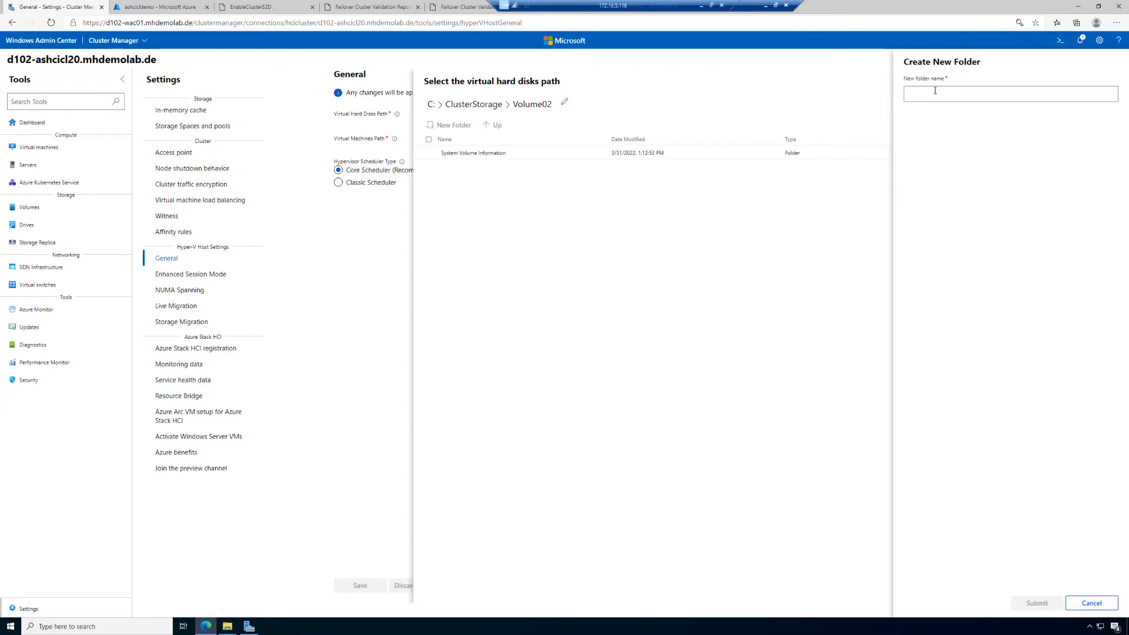
{"action": "type", "text": "VMs"}
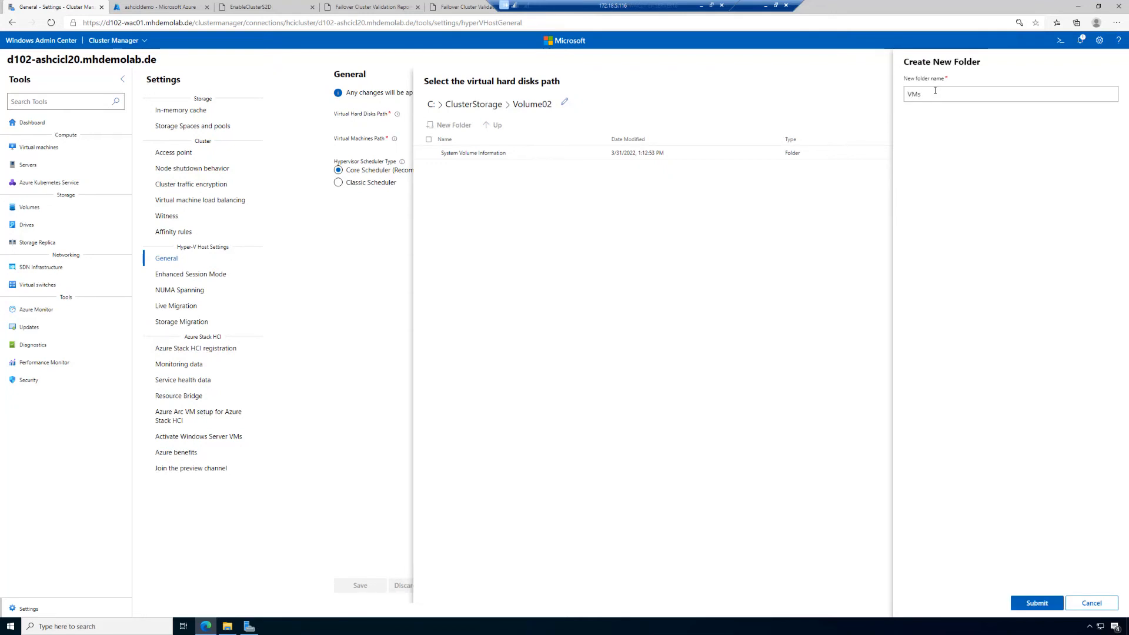
{"action": "left_click", "coordinate": [1036, 603]}
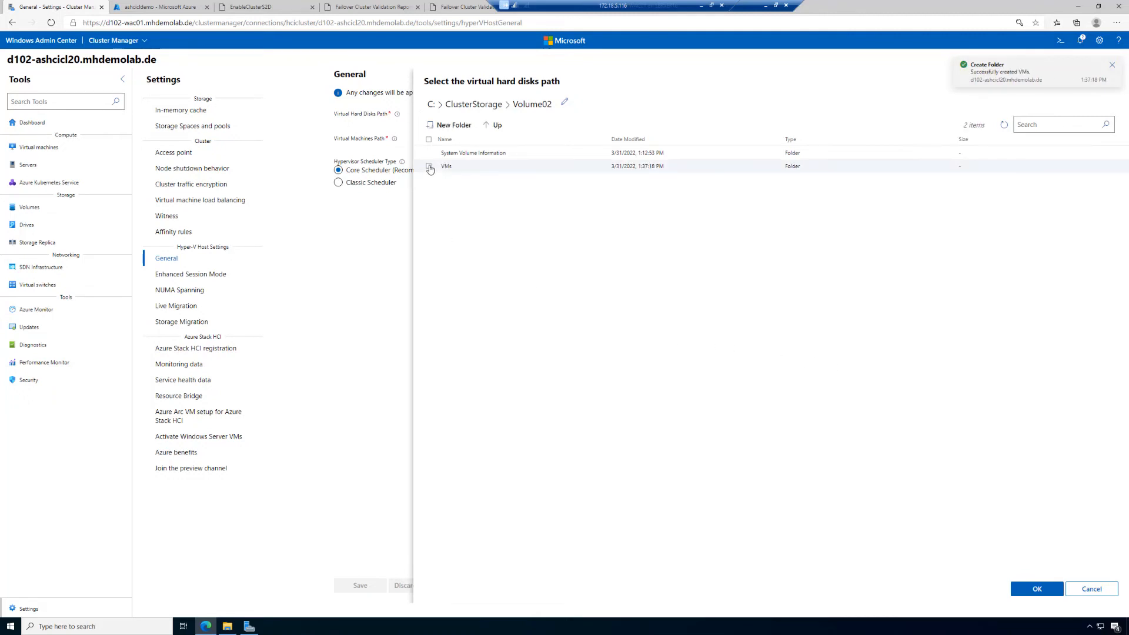
{"action": "left_click", "coordinate": [429, 167]}
{"action": "left_click", "coordinate": [1049, 588]}
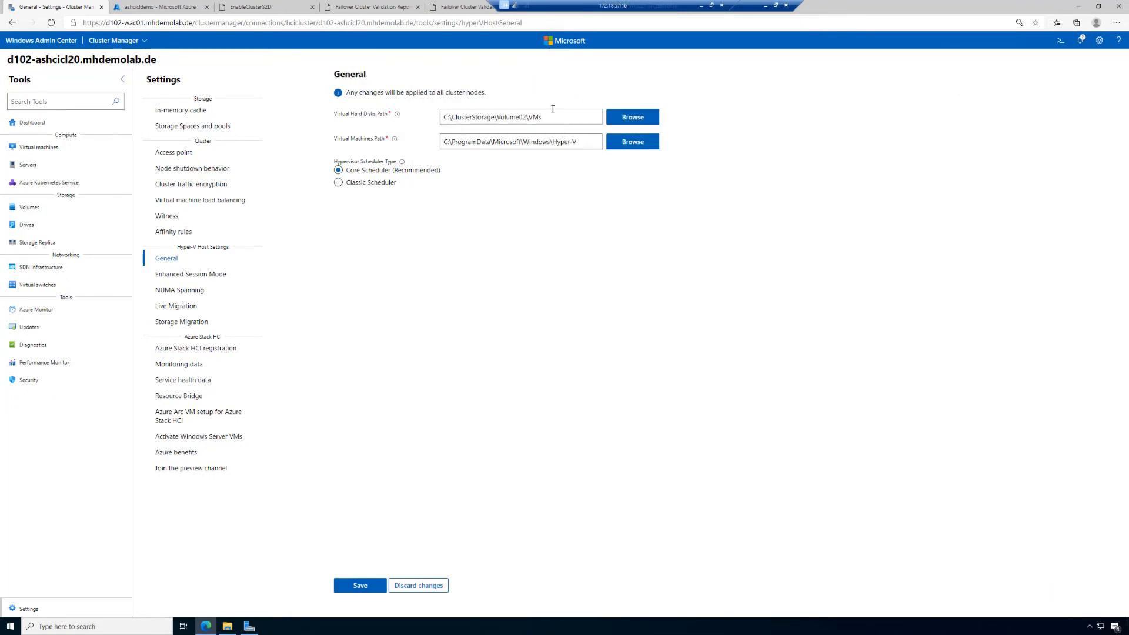
Set the virtual machines path to C:\ClusterStorage\Volume02\VMs and save the general Hyper-V host settings
{"action": "left_click", "coordinate": [631, 142]}
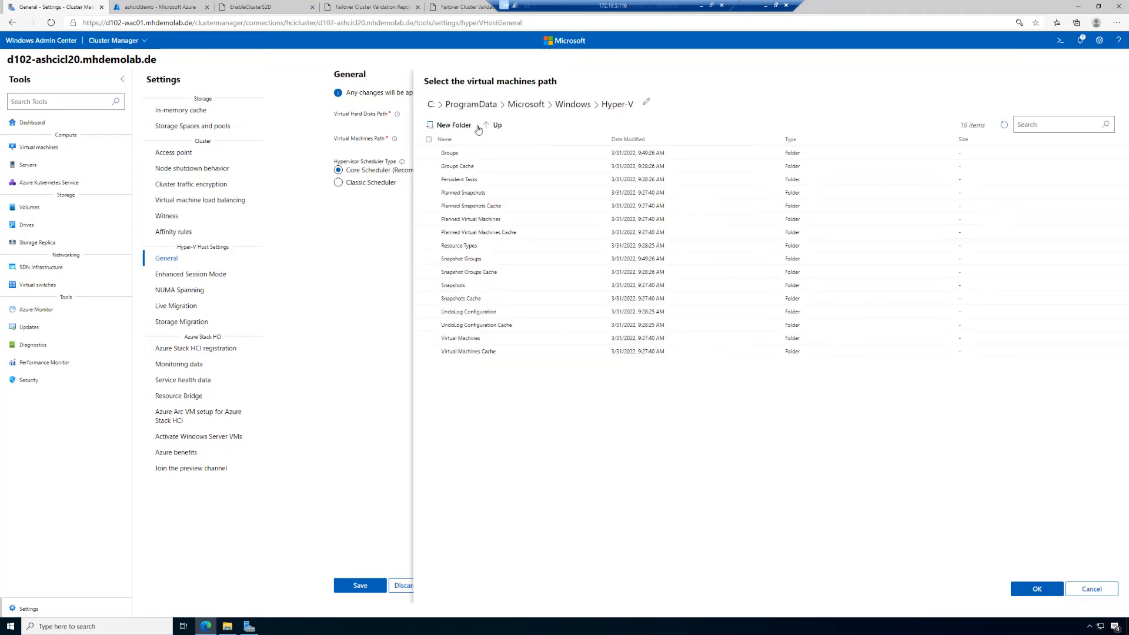
{"action": "left_click", "coordinate": [431, 105]}
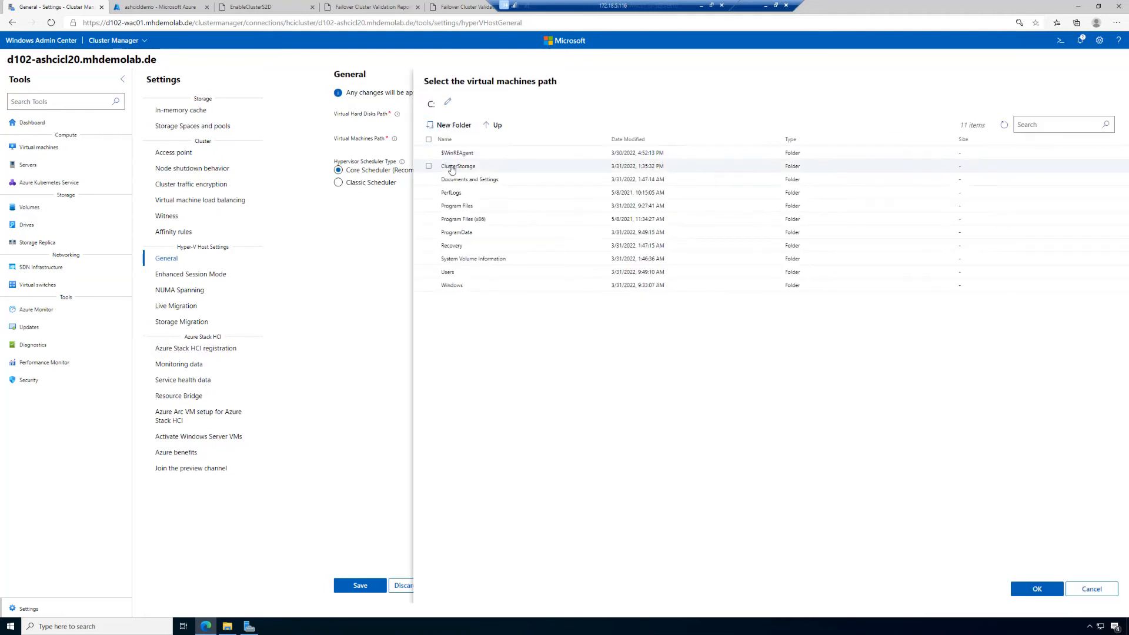
{"action": "double_click", "coordinate": [447, 168]}
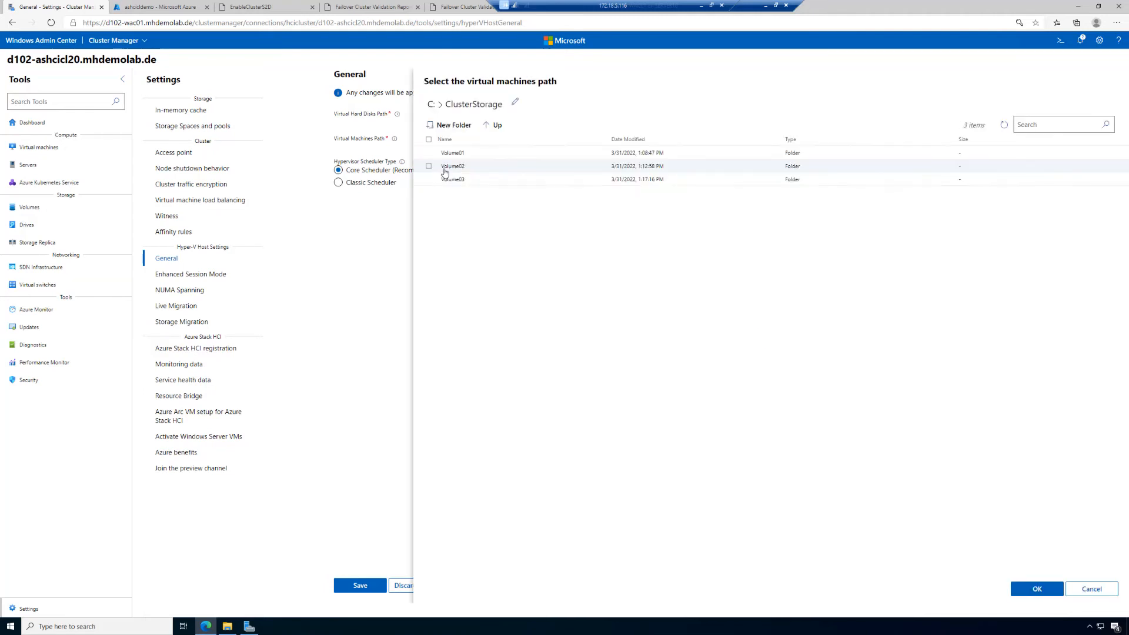
{"action": "double_click", "coordinate": [450, 166]}
{"action": "left_click", "coordinate": [429, 166]}
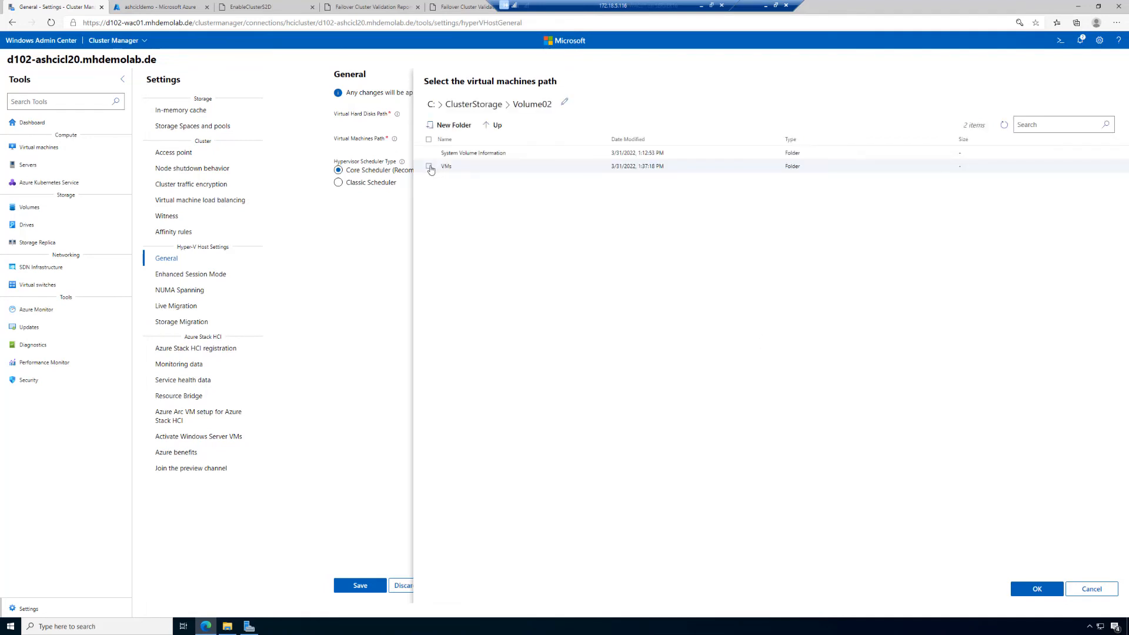
{"action": "left_click", "coordinate": [1031, 591]}
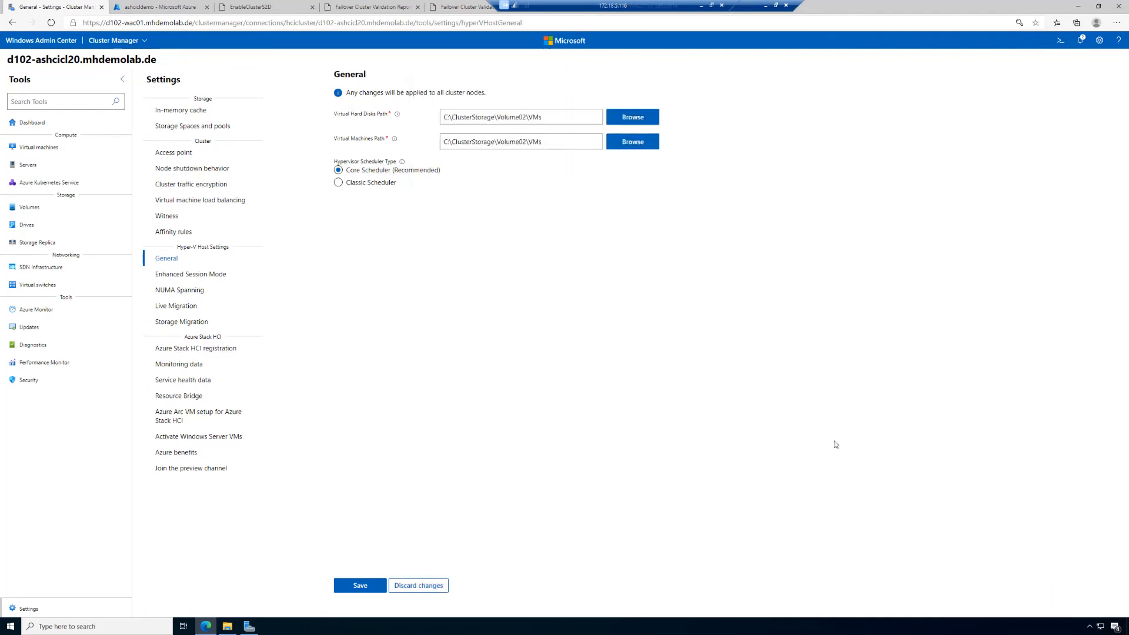
{"action": "left_click", "coordinate": [367, 585]}
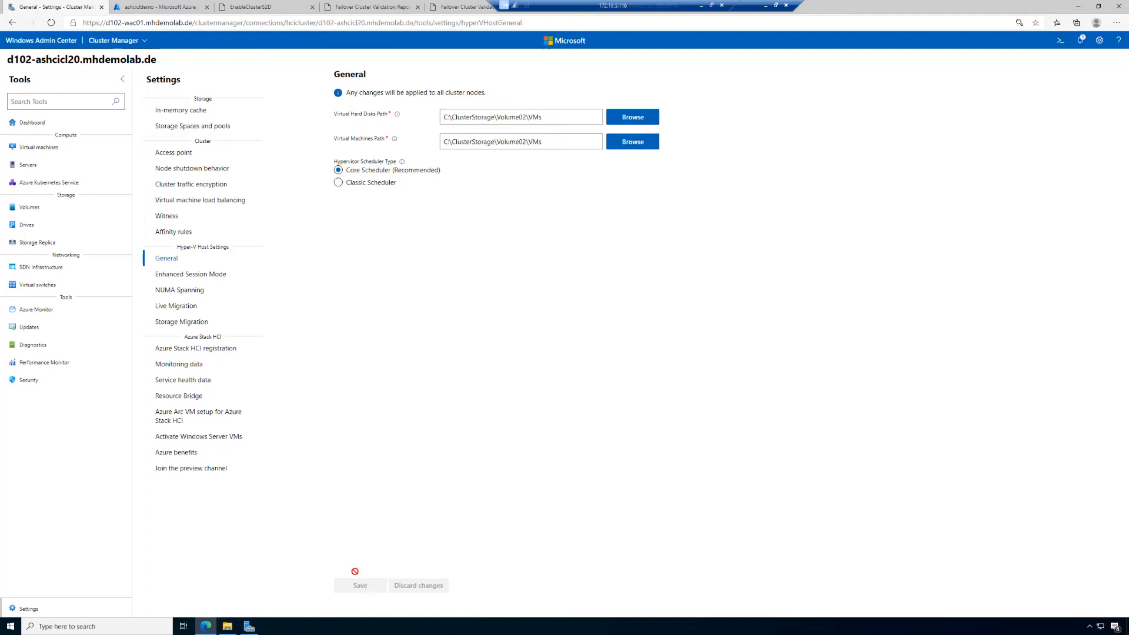
Connect to cluster d102-ashcicl30 from the list of all connections and view its server inventory
{"action": "left_click", "coordinate": [39, 40]}
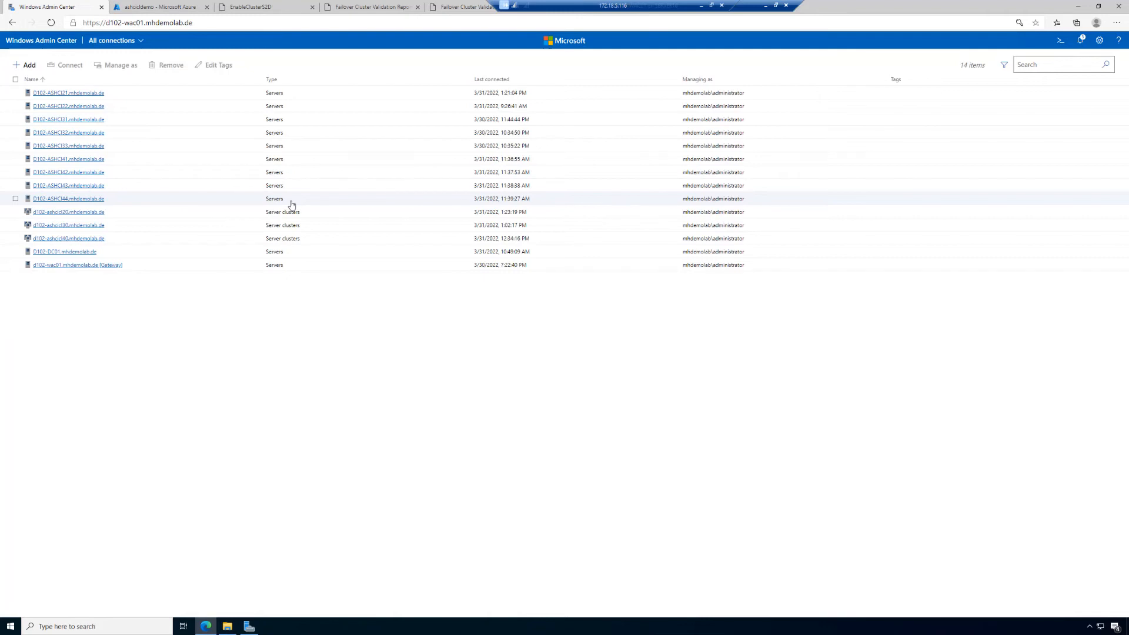
{"action": "left_click", "coordinate": [70, 227]}
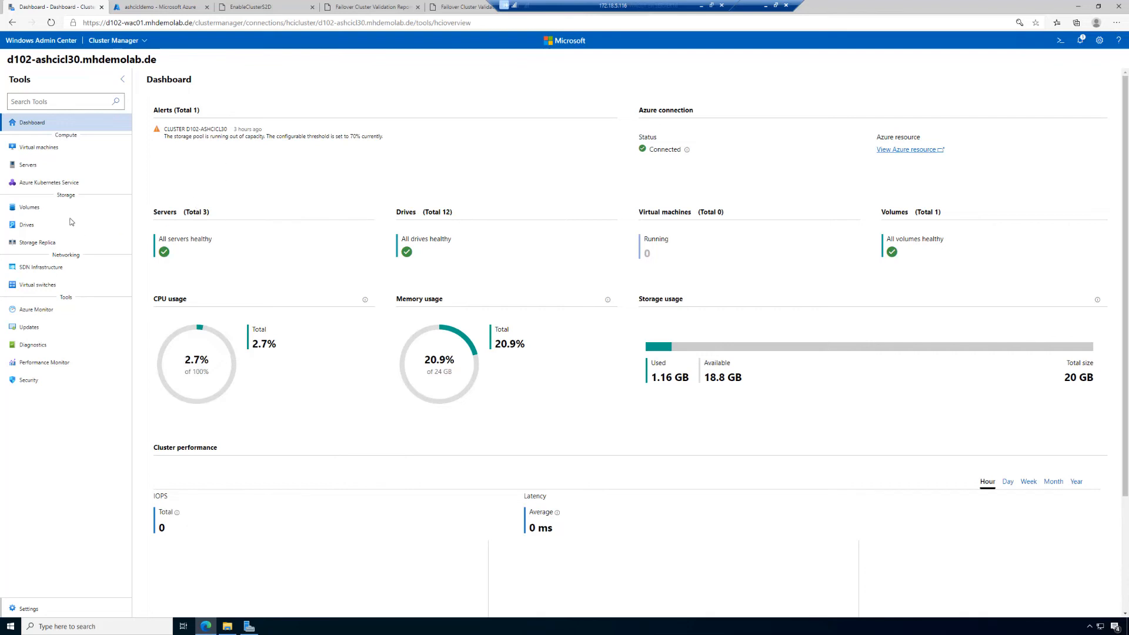
{"action": "left_click", "coordinate": [30, 165]}
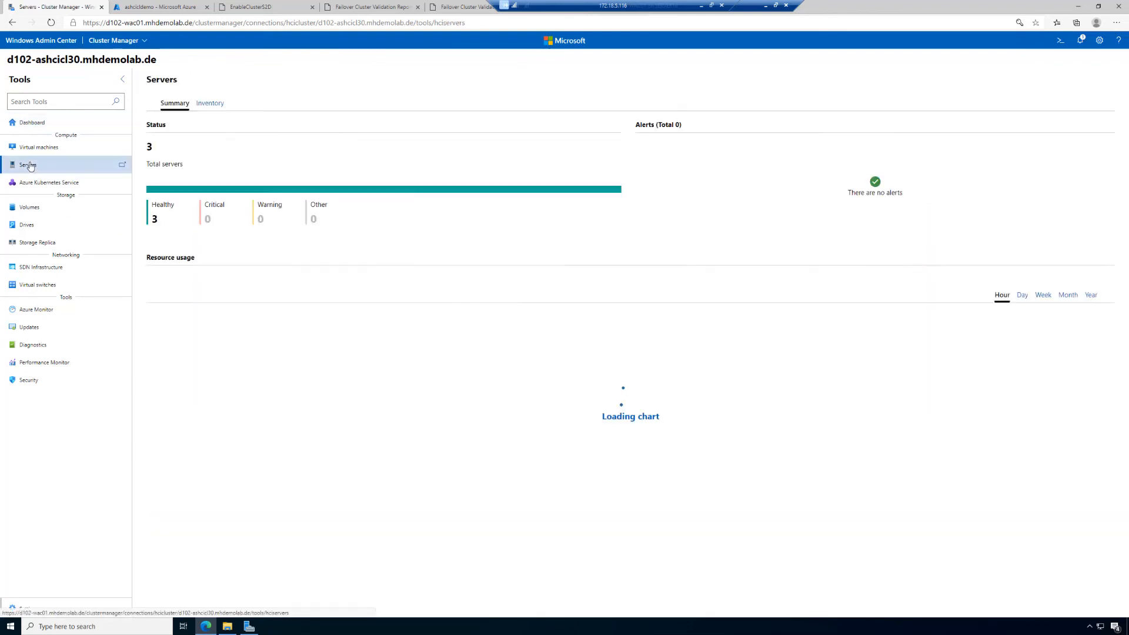
{"action": "left_click", "coordinate": [211, 104]}
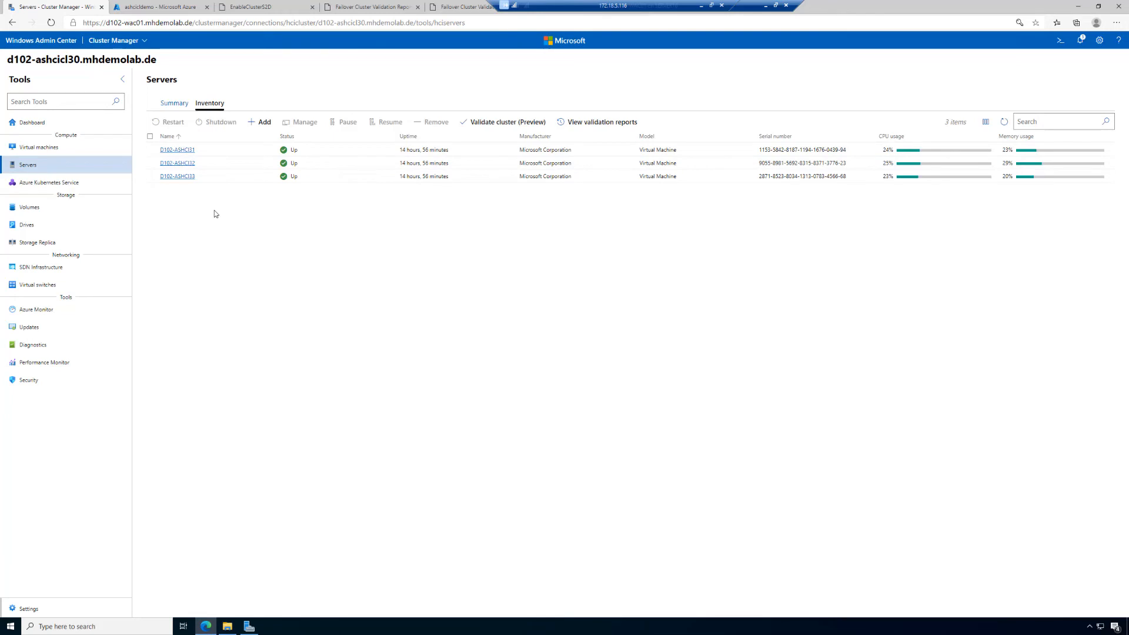
Check the drive inventory of d102-ashcicl30 and the capacity summary of its storage pool
{"action": "left_click", "coordinate": [46, 229]}
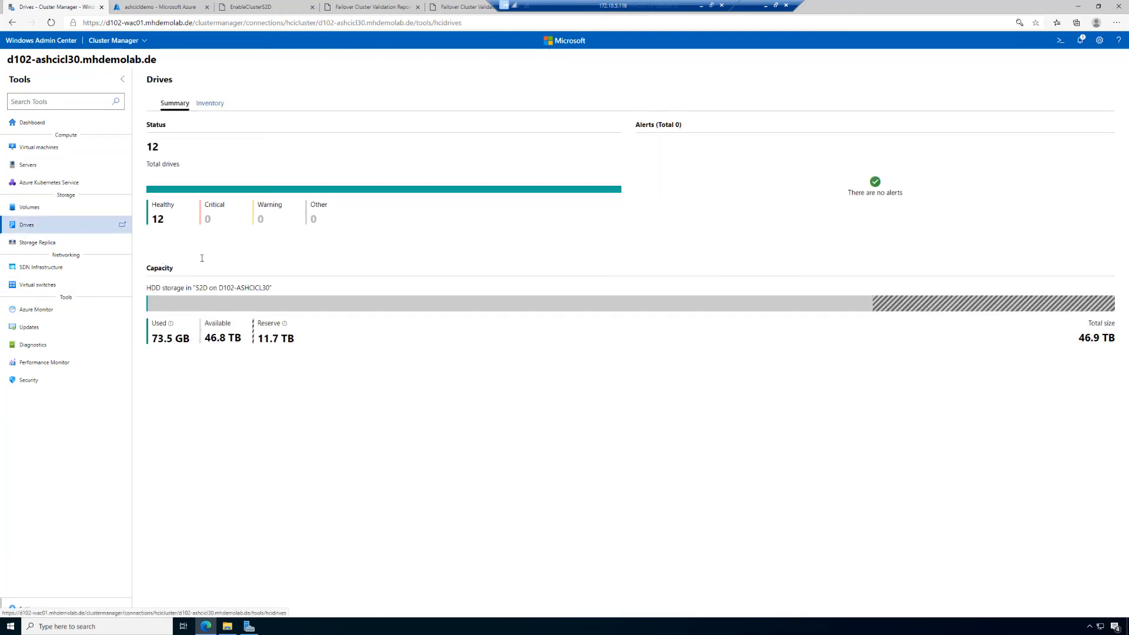
{"action": "left_click", "coordinate": [210, 104]}
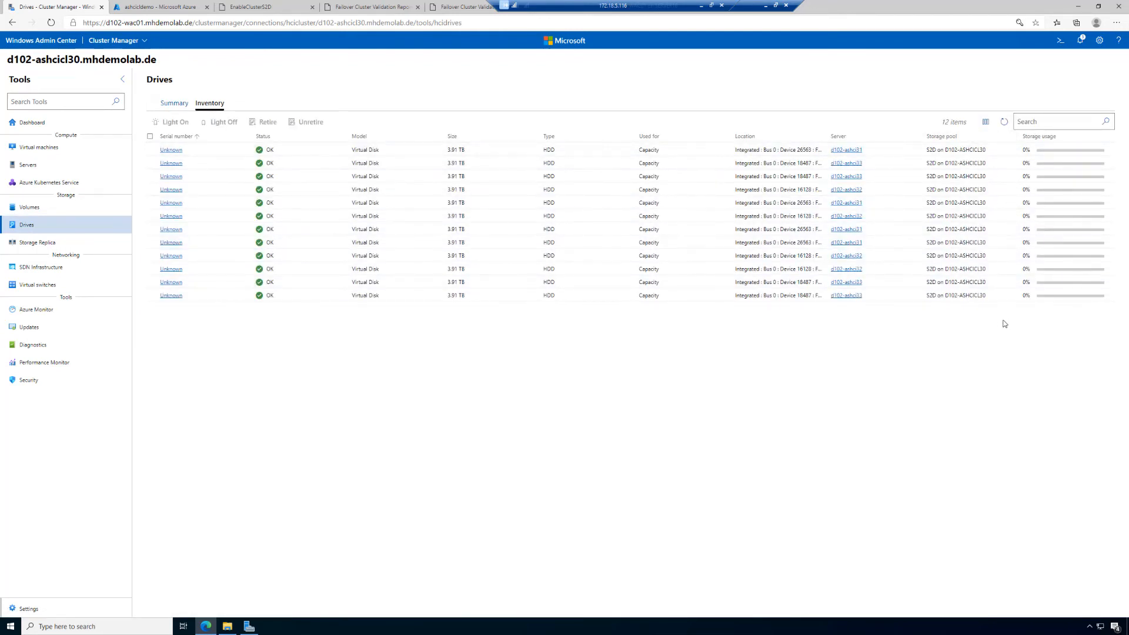
{"action": "left_click", "coordinate": [174, 105]}
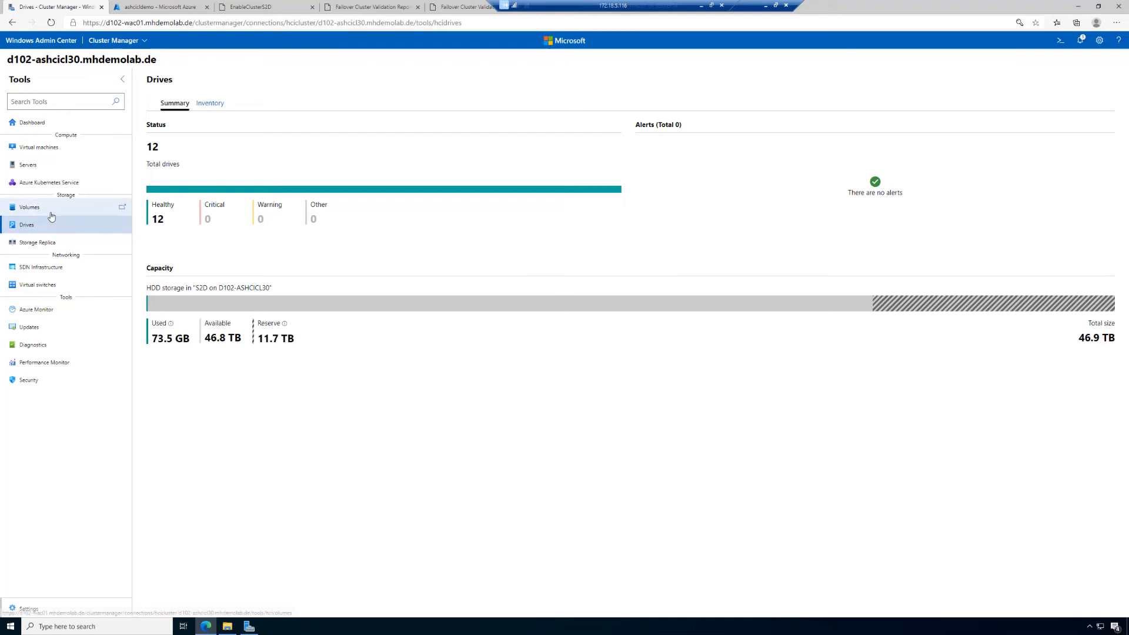
Create the volume Volume01 with three-way mirror resiliency, a size of 1 TB and fixed provisioning
{"action": "left_click", "coordinate": [69, 216]}
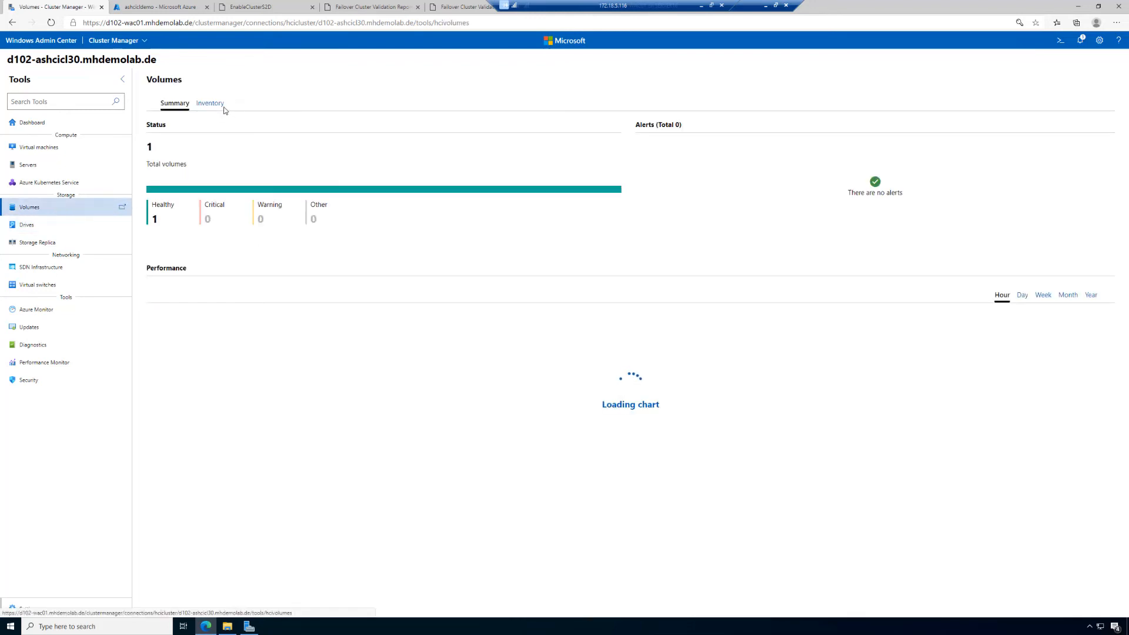
{"action": "left_click", "coordinate": [223, 109]}
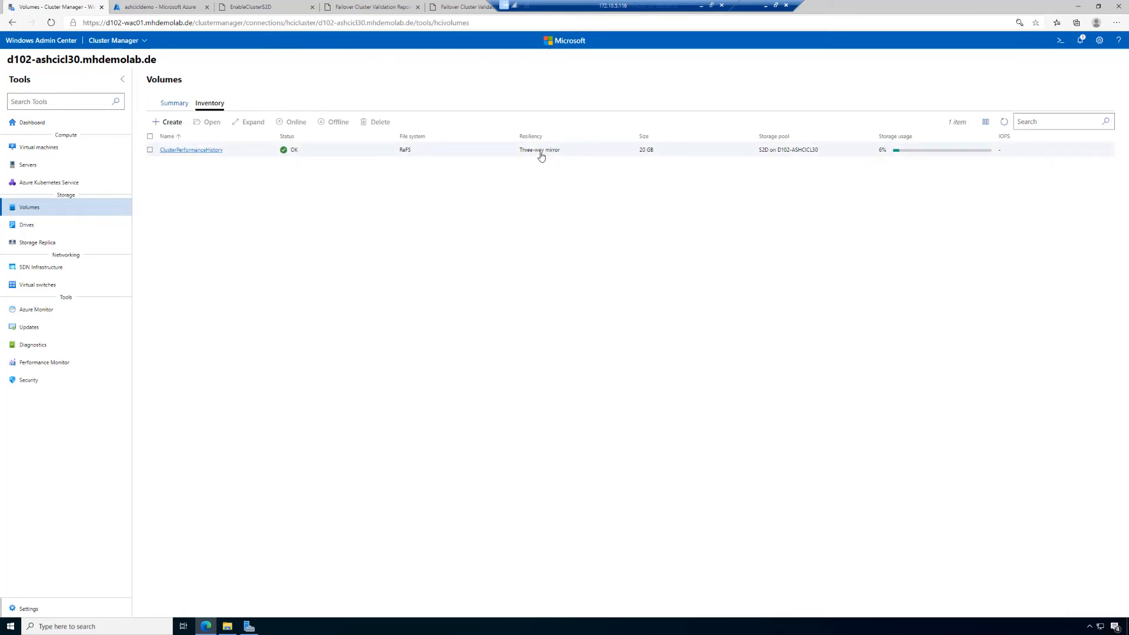
{"action": "left_click", "coordinate": [171, 123]}
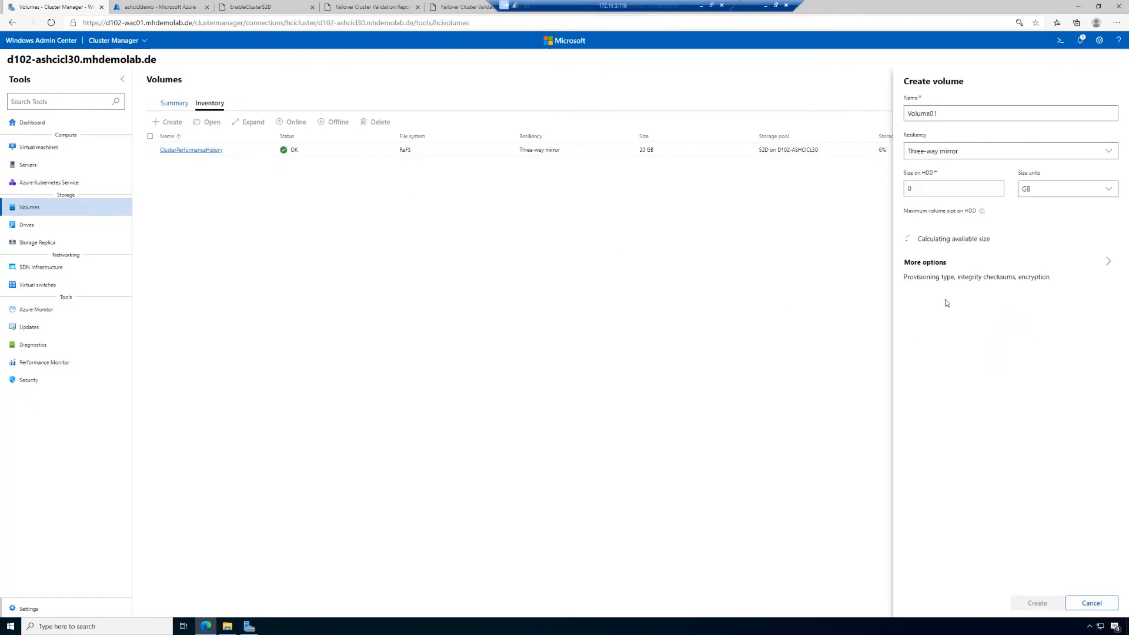
{"action": "left_click", "coordinate": [1048, 154]}
{"action": "double_click", "coordinate": [1049, 157]}
{"action": "left_click", "coordinate": [1048, 167]}
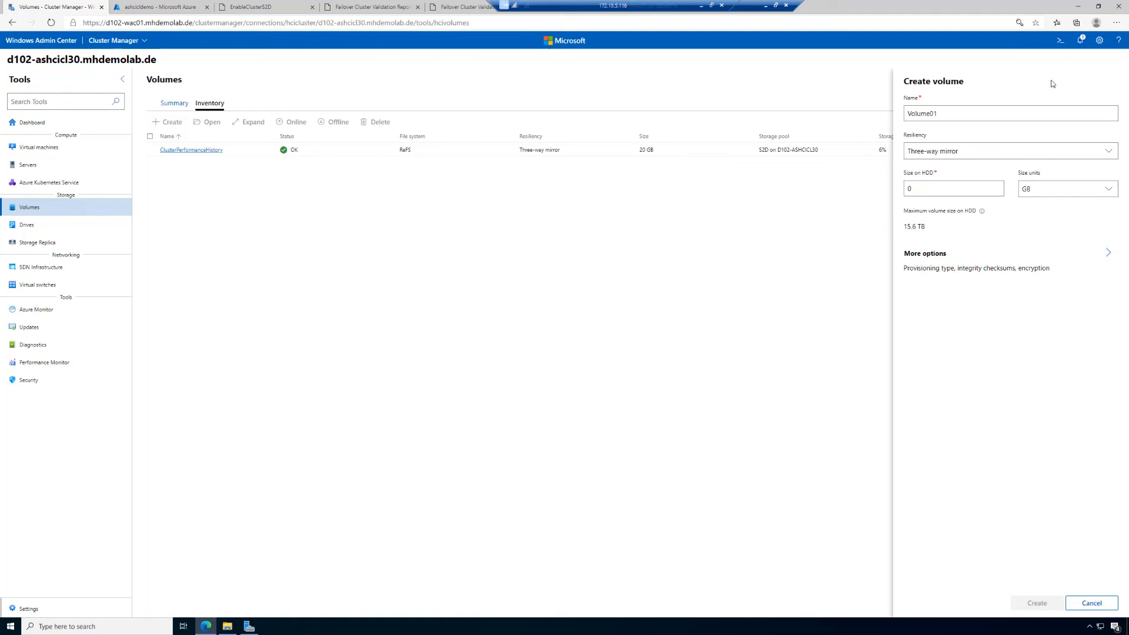
{"action": "left_click_drag", "start_coordinate": [949, 185], "coordinate": [887, 188]}
{"action": "type", "text": "1"}
{"action": "left_click", "coordinate": [1108, 188]}
{"action": "left_click", "coordinate": [1065, 222]}
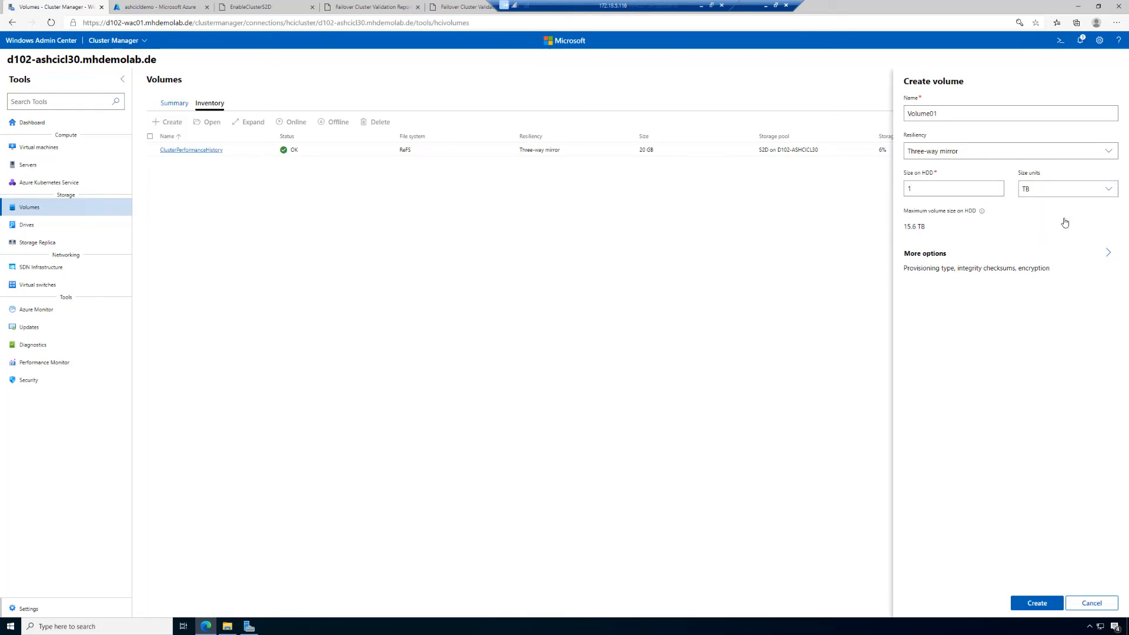
{"action": "left_click", "coordinate": [1103, 255]}
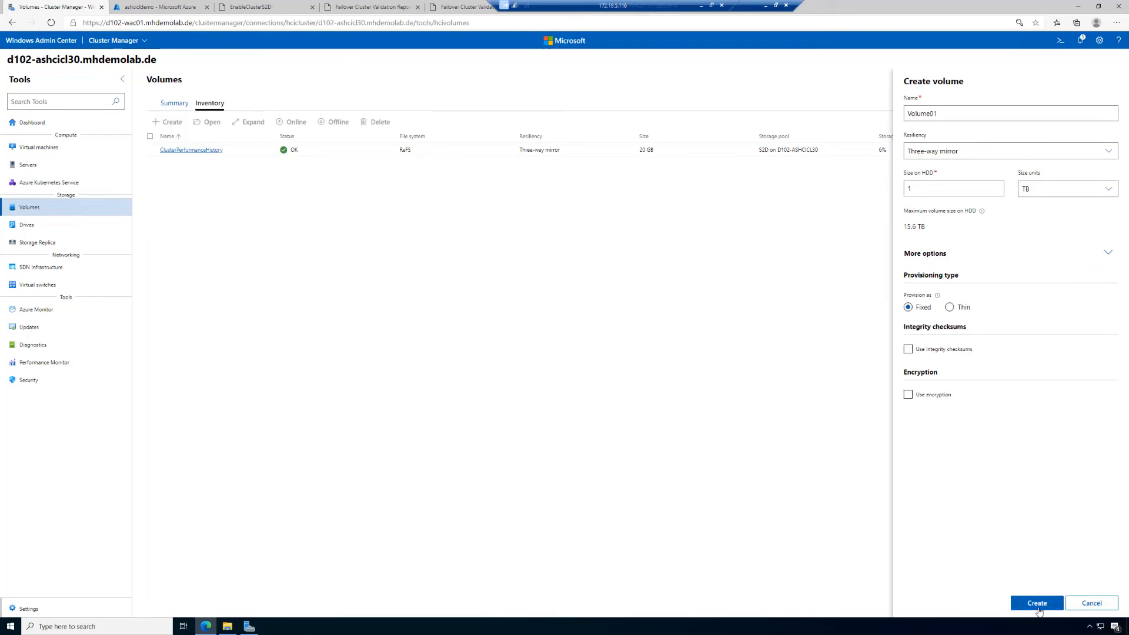
{"action": "left_click", "coordinate": [1037, 604]}
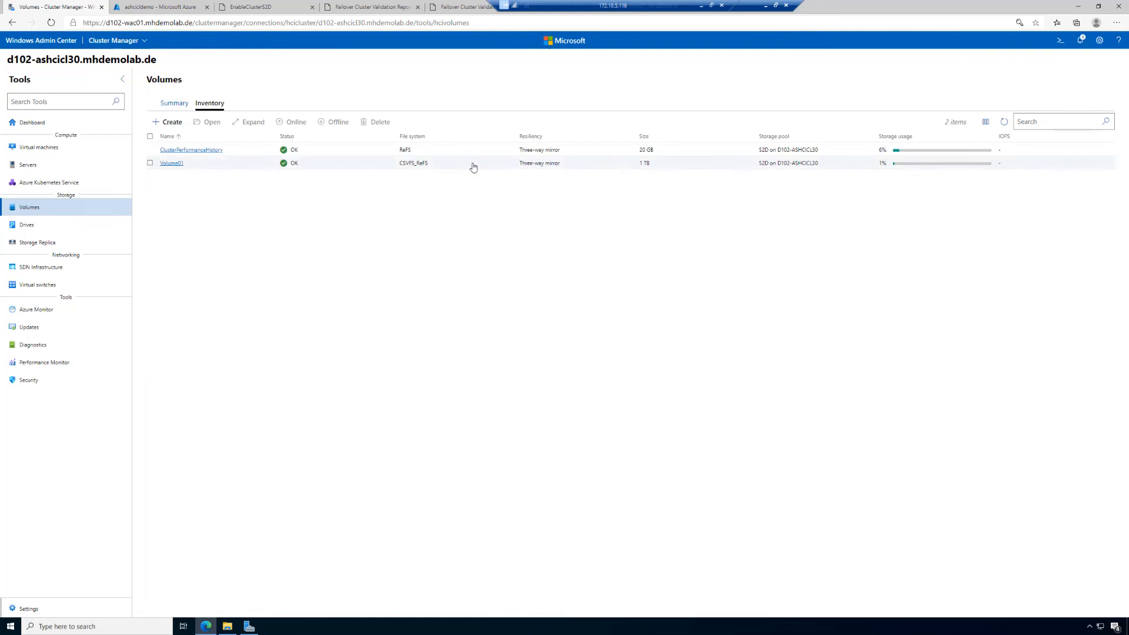
Check the resiliency of Volume01 and list the cluster's drives sorted by server
{"action": "left_click_drag", "start_coordinate": [518, 165], "coordinate": [565, 168]}
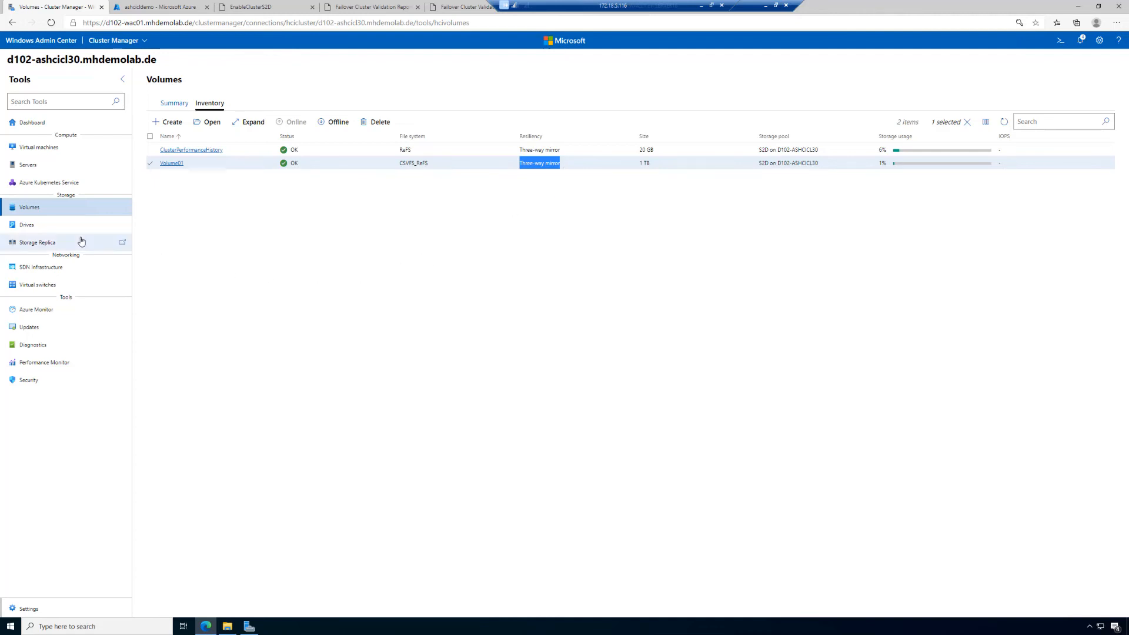
{"action": "left_click", "coordinate": [30, 231]}
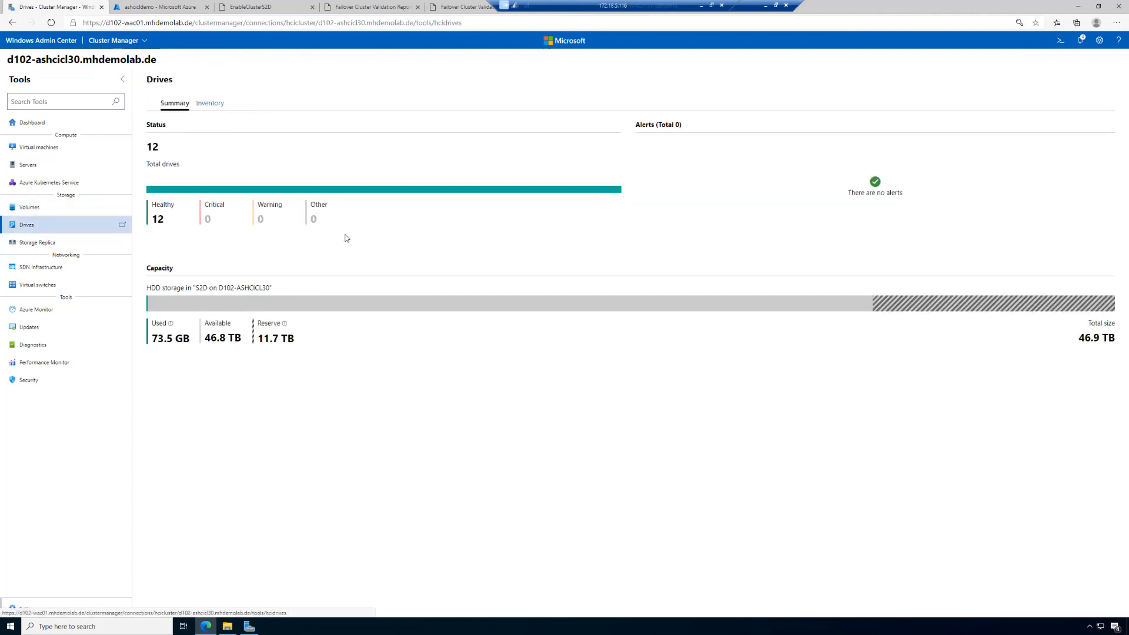
{"action": "left_click", "coordinate": [208, 107]}
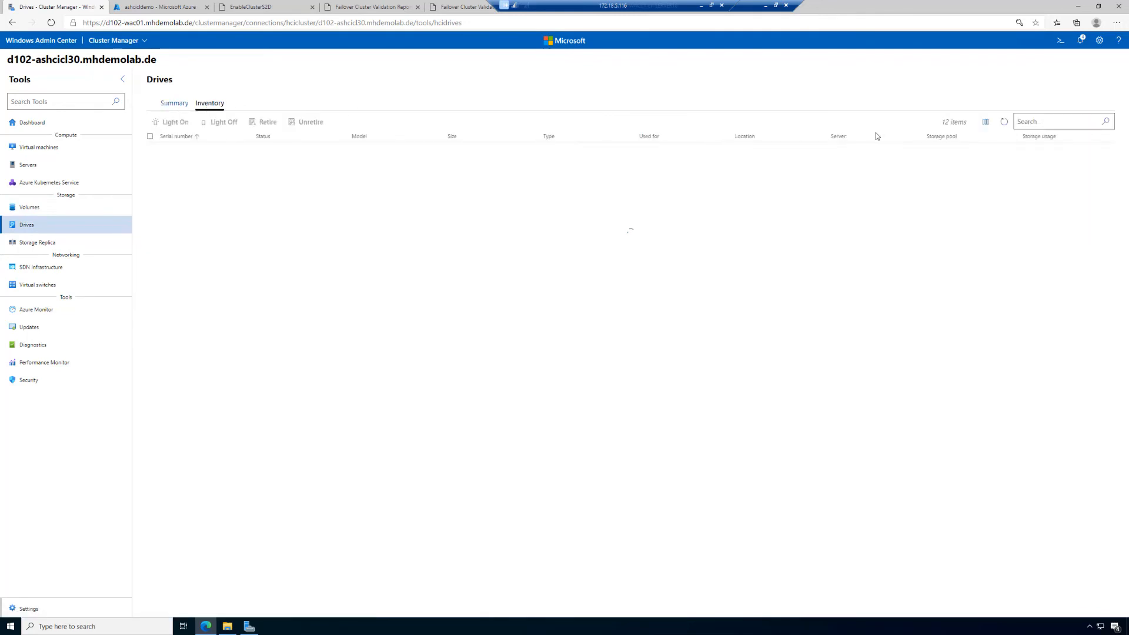
{"action": "left_click", "coordinate": [842, 137]}
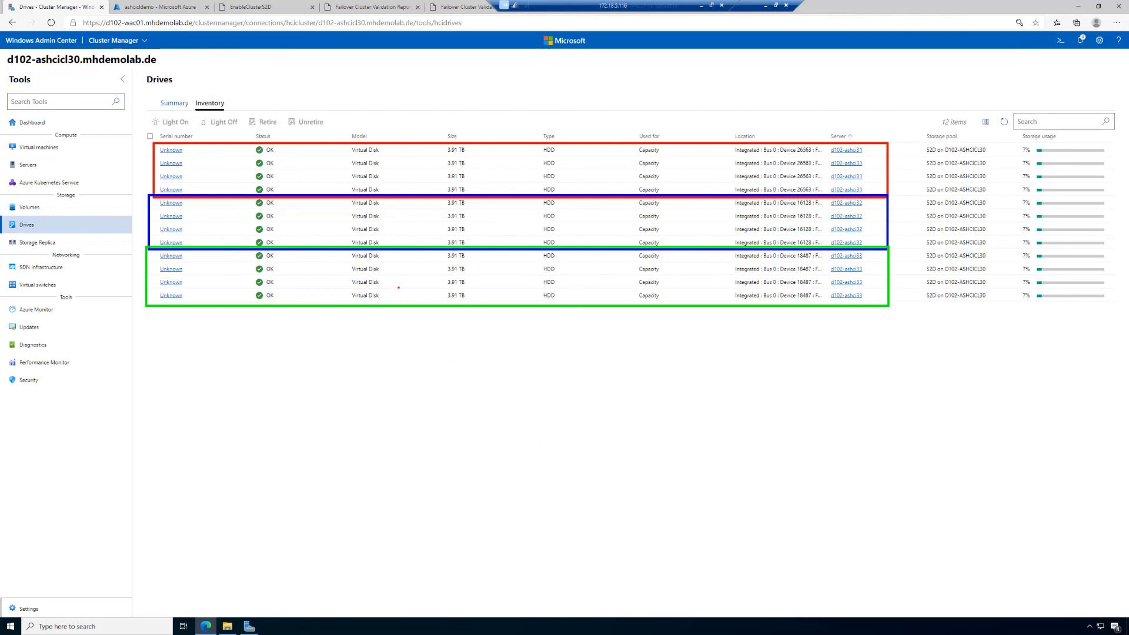
Annotate the drive list by crossing out the d102-ashci33 drives and striking out d102-ashci32 drives, then clear the markings
{"action": "mouse_move", "coordinate": [383, 300]}
{"action": "left_mouse_down"}
{"action": "mouse_move", "coordinate": [484, 255]}
{"action": "mouse_move", "coordinate": [454, 277]}
{"action": "mouse_move", "coordinate": [474, 292]}
{"action": "left_mouse_up"}
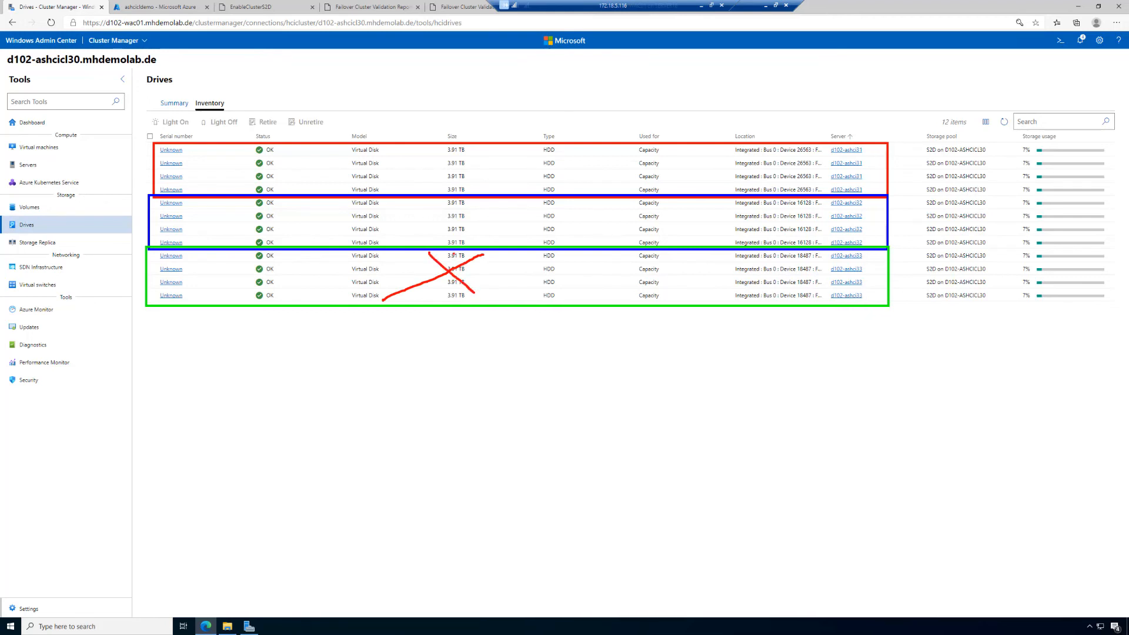
{"action": "left_click_drag", "start_coordinate": [442, 242], "coordinate": [473, 241]}
{"action": "left_click_drag", "start_coordinate": [441, 216], "coordinate": [461, 215]}
{"action": "mouse_move", "coordinate": [369, 244]}
{"action": "left_mouse_down"}
{"action": "mouse_move", "coordinate": [427, 208]}
{"action": "mouse_move", "coordinate": [402, 222]}
{"action": "mouse_move", "coordinate": [412, 236]}
{"action": "left_mouse_up"}
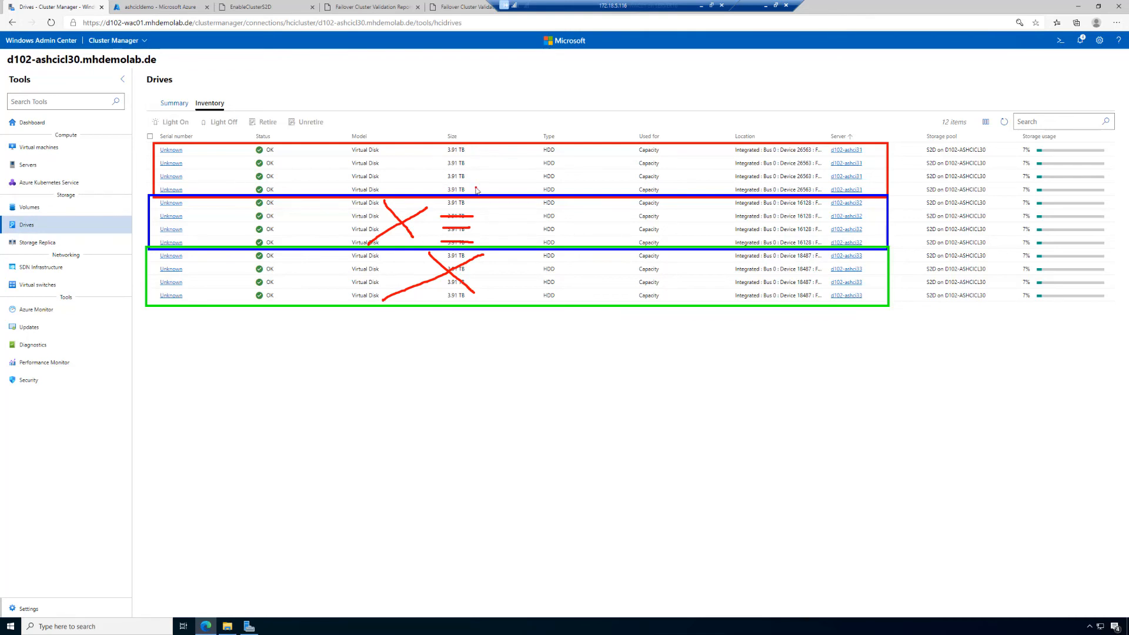
{"action": "key", "text": "Escape"}
Check the pool's capacity summary and compare the total size and footprint in the properties of Volume01
{"action": "left_click", "coordinate": [174, 103]}
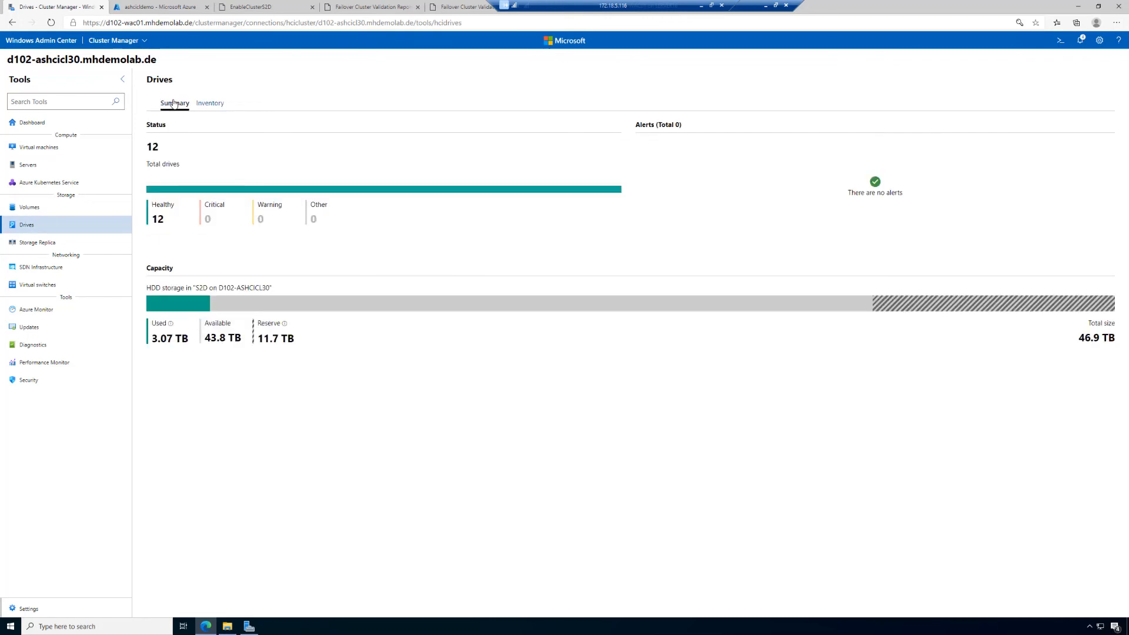
{"action": "left_click", "coordinate": [26, 210]}
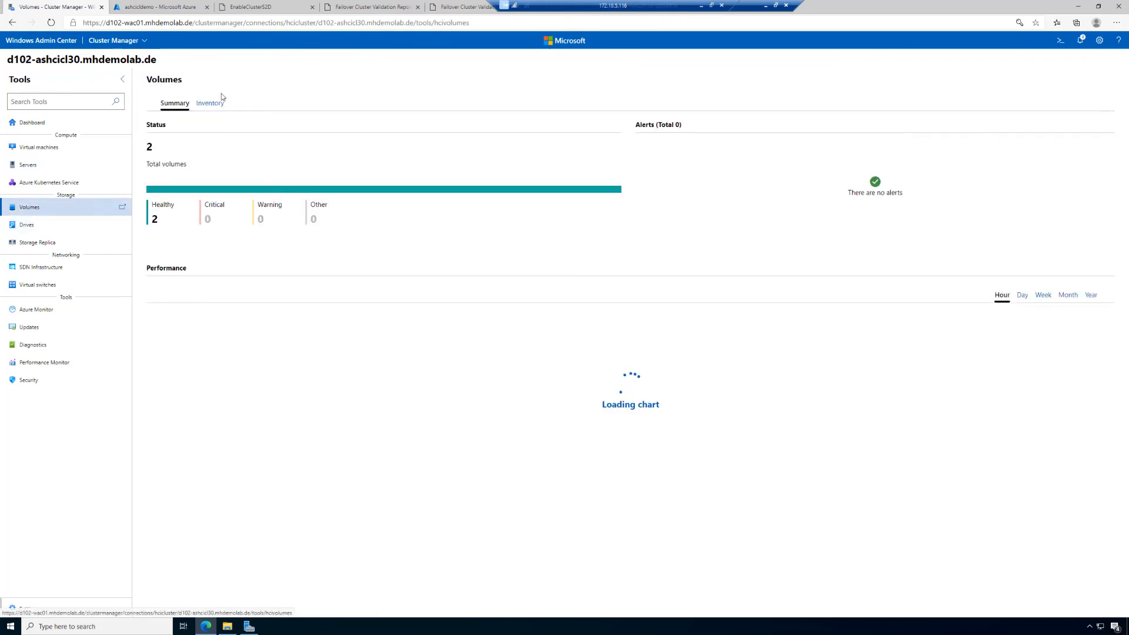
{"action": "left_click", "coordinate": [210, 104]}
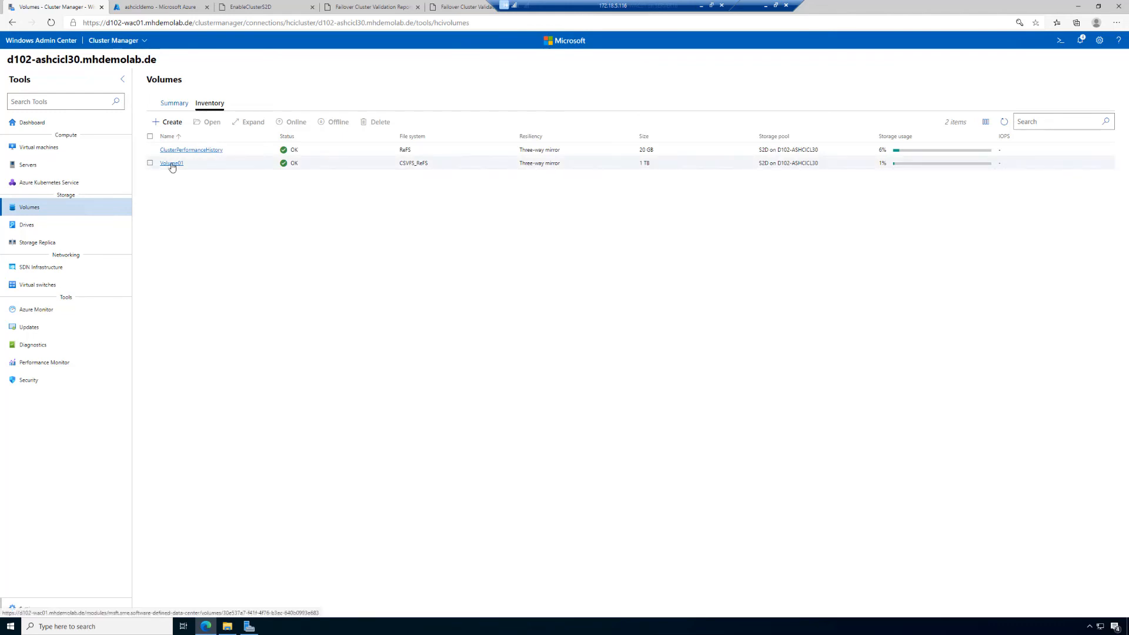
{"action": "left_click", "coordinate": [172, 165]}
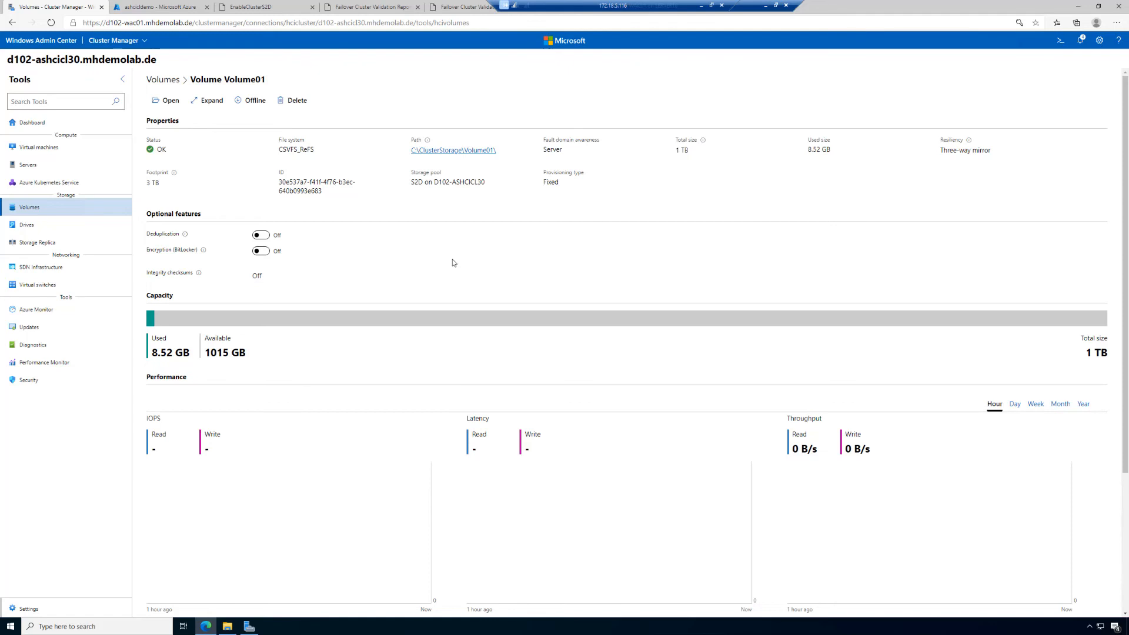
{"action": "left_click_drag", "start_coordinate": [674, 154], "coordinate": [699, 155]}
{"action": "left_click_drag", "start_coordinate": [145, 182], "coordinate": [163, 187]}
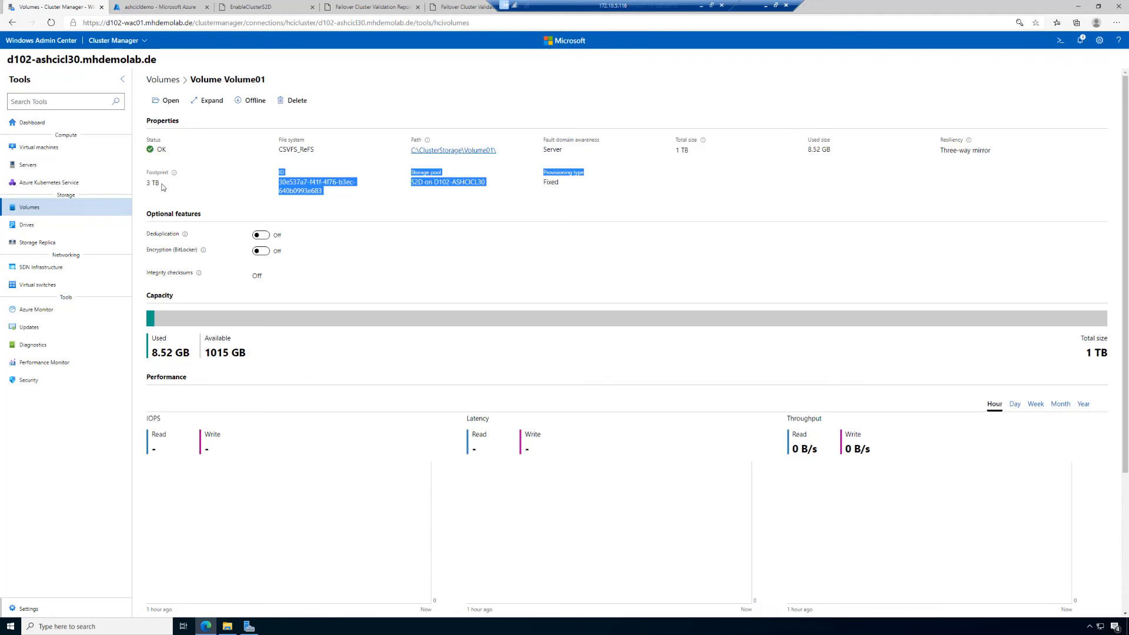
{"action": "left_click", "coordinate": [163, 187]}
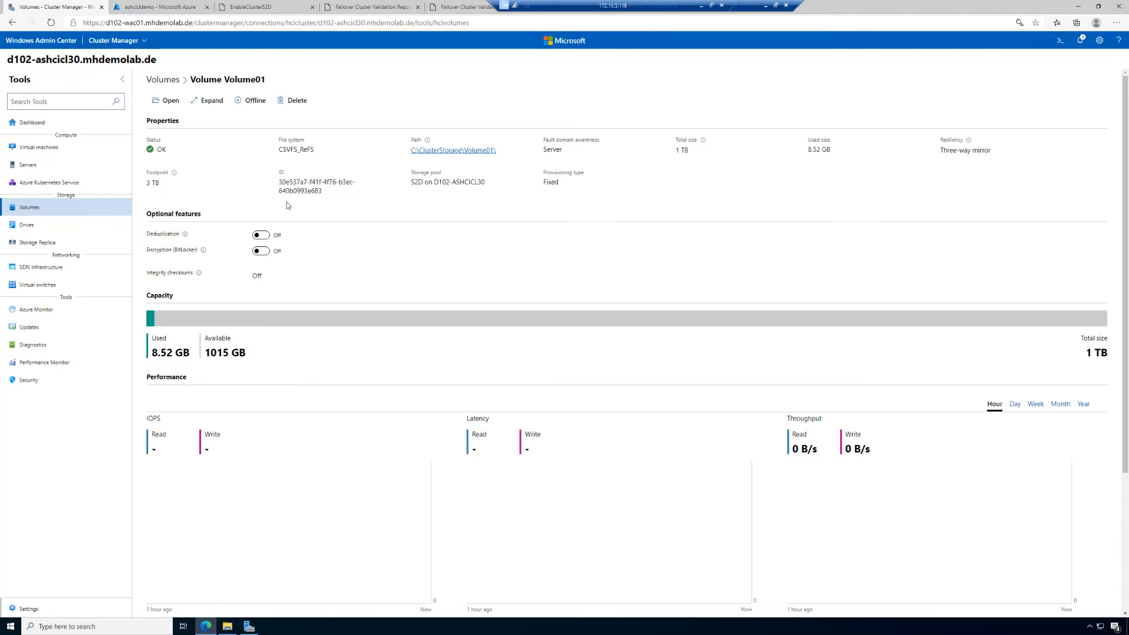
Expand Volume01 to 4 TB and look over its updated details
{"action": "left_click", "coordinate": [207, 100]}
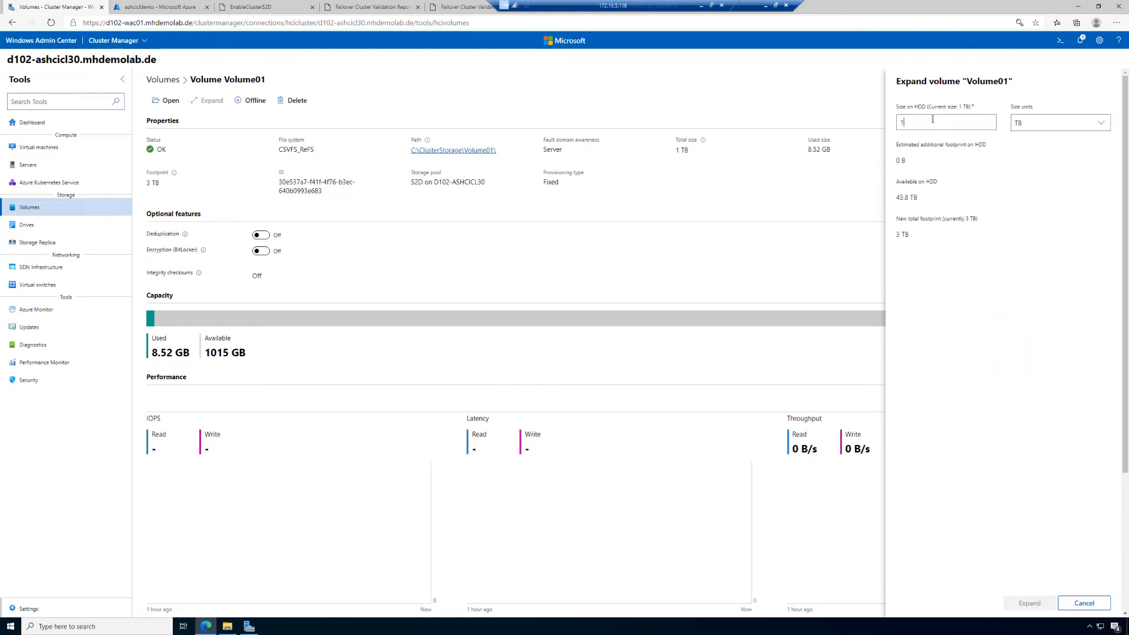
{"action": "key", "text": "ctrl+a"}
{"action": "type", "text": "4"}
{"action": "left_click", "coordinate": [1029, 604]}
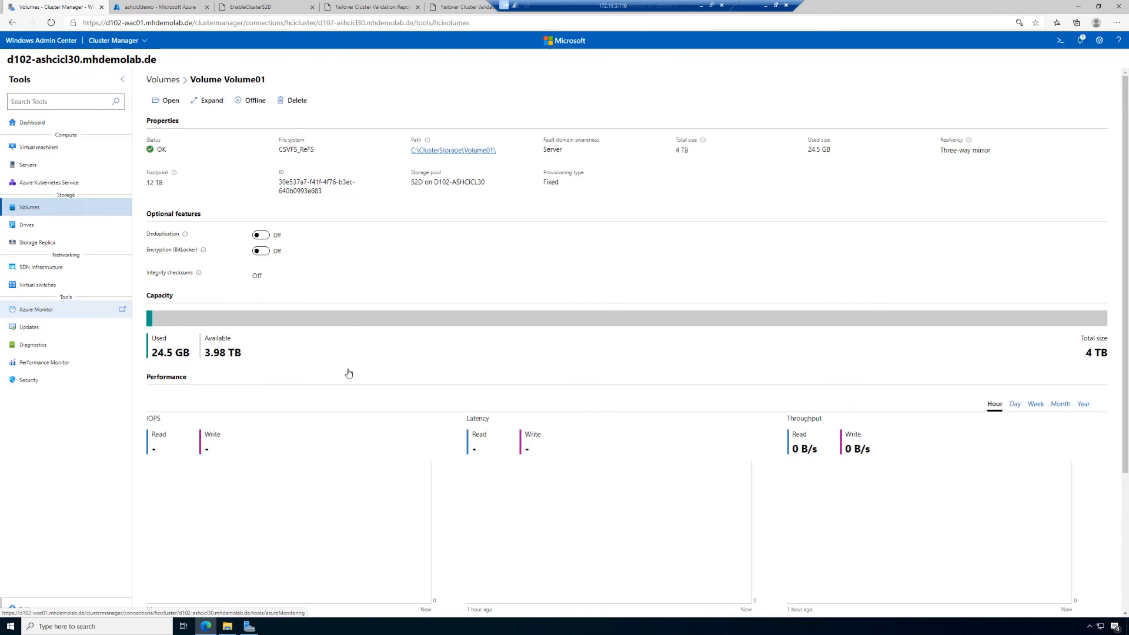
{"action": "scroll", "coordinate": [347, 398], "scroll_direction": "down", "scroll_amount": 3}
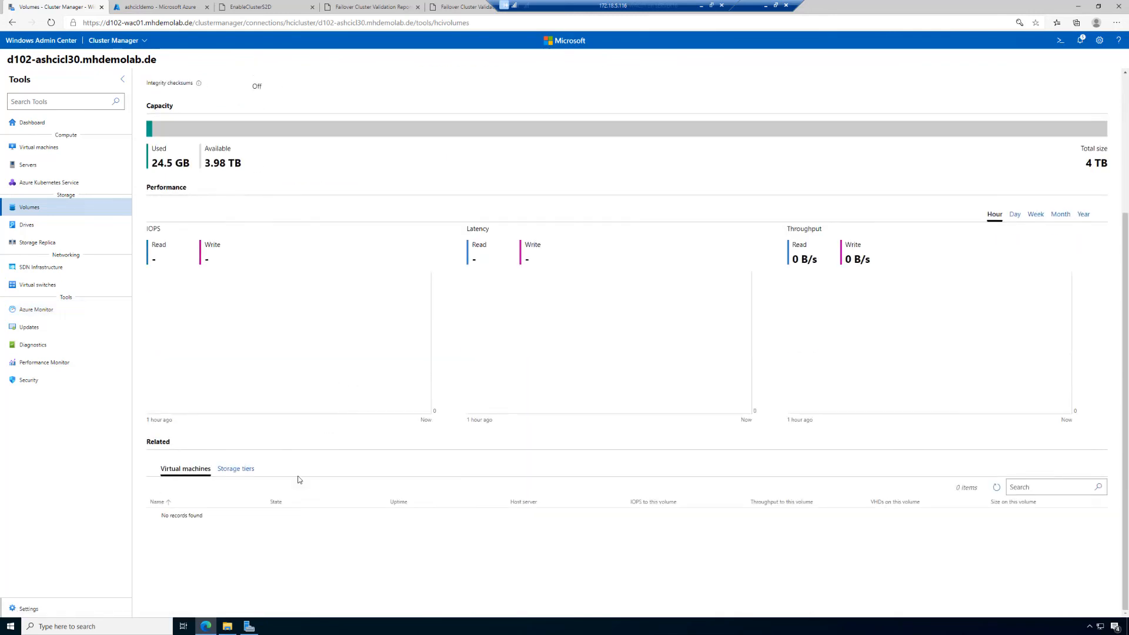
Inspect the storage tiers of Volume01, then check the cluster's per-drive storage usage and pool capacity summary
{"action": "left_click", "coordinate": [242, 470]}
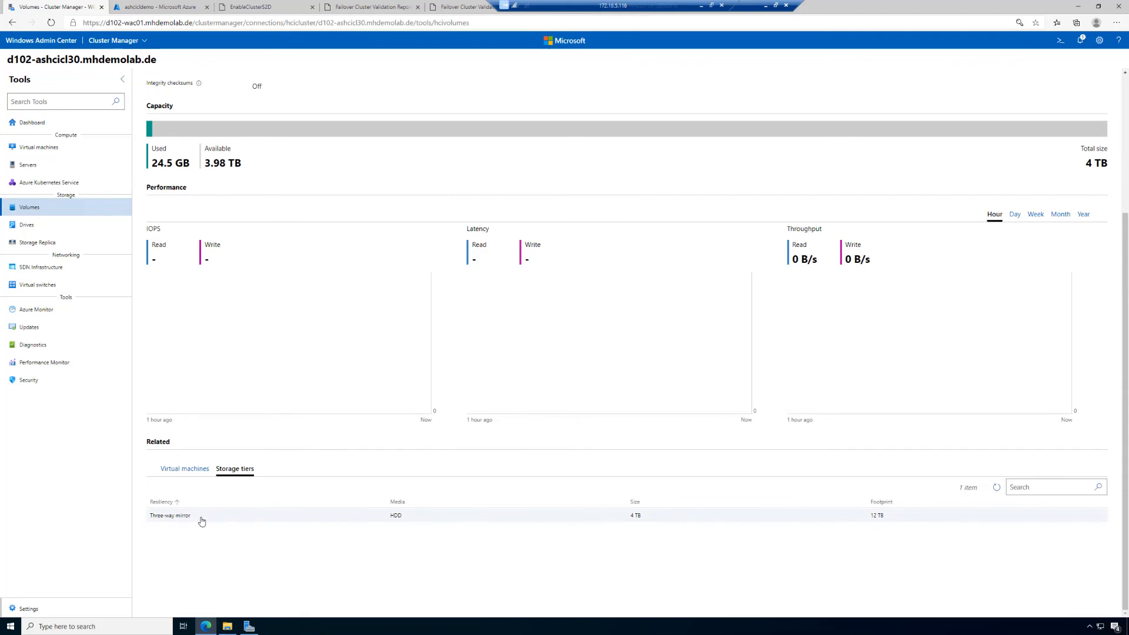
{"action": "left_click", "coordinate": [30, 227]}
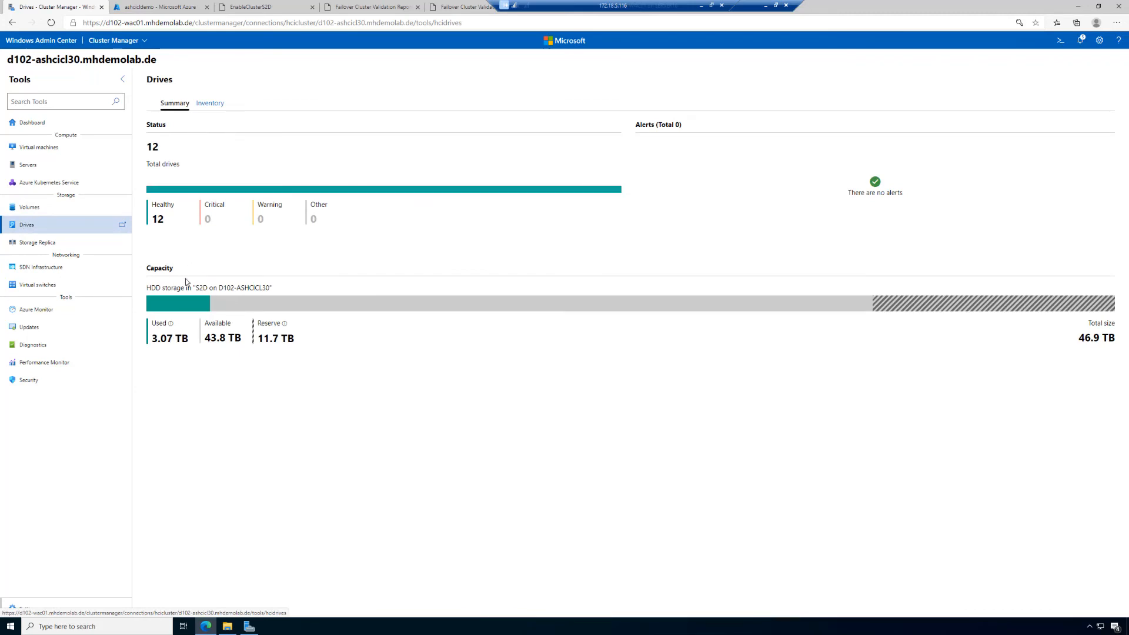
{"action": "left_click", "coordinate": [210, 104]}
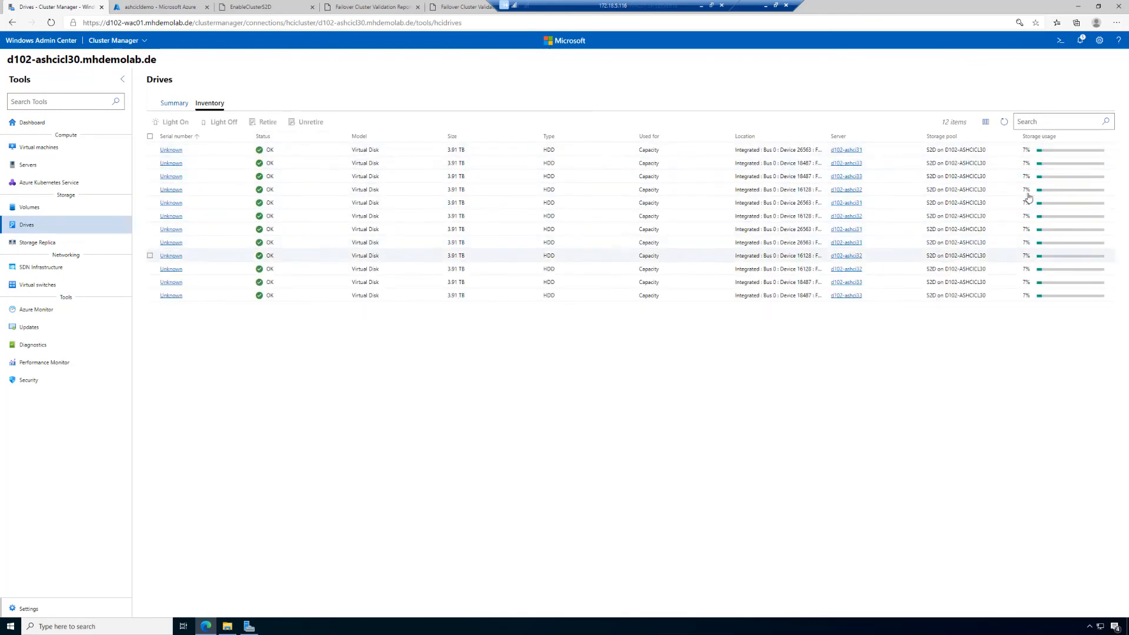
{"action": "left_click", "coordinate": [1003, 122]}
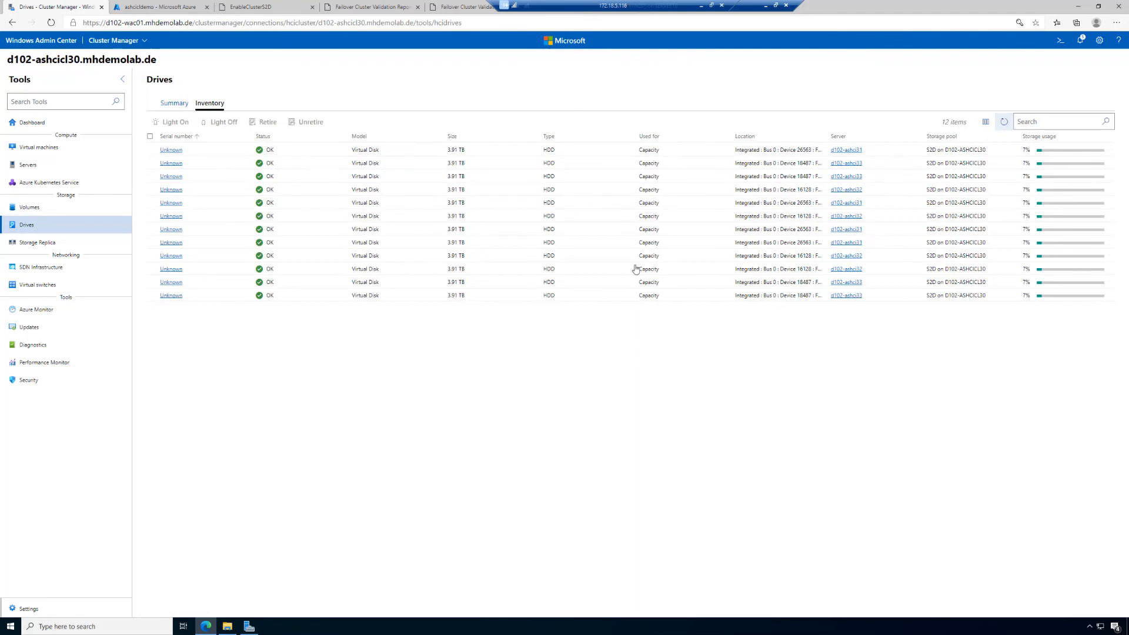
{"action": "left_click", "coordinate": [172, 104]}
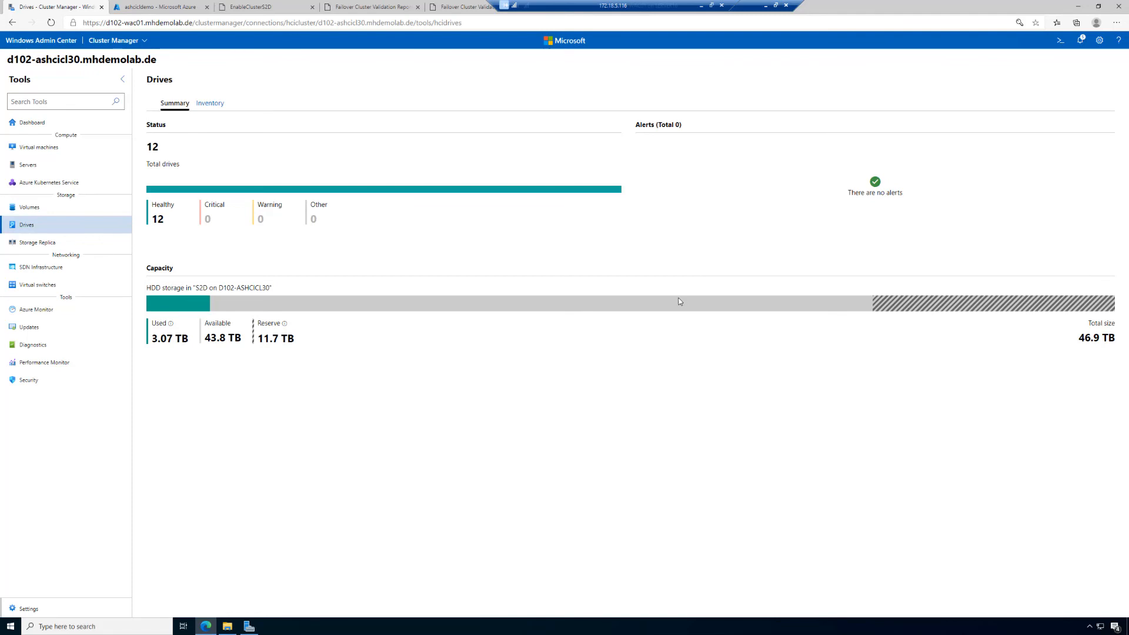
Create a VMs folder in C:\ClusterStorage\Volume01 and choose it as the cluster's Hyper-V virtual hard disks path
{"action": "left_click", "coordinate": [28, 609]}
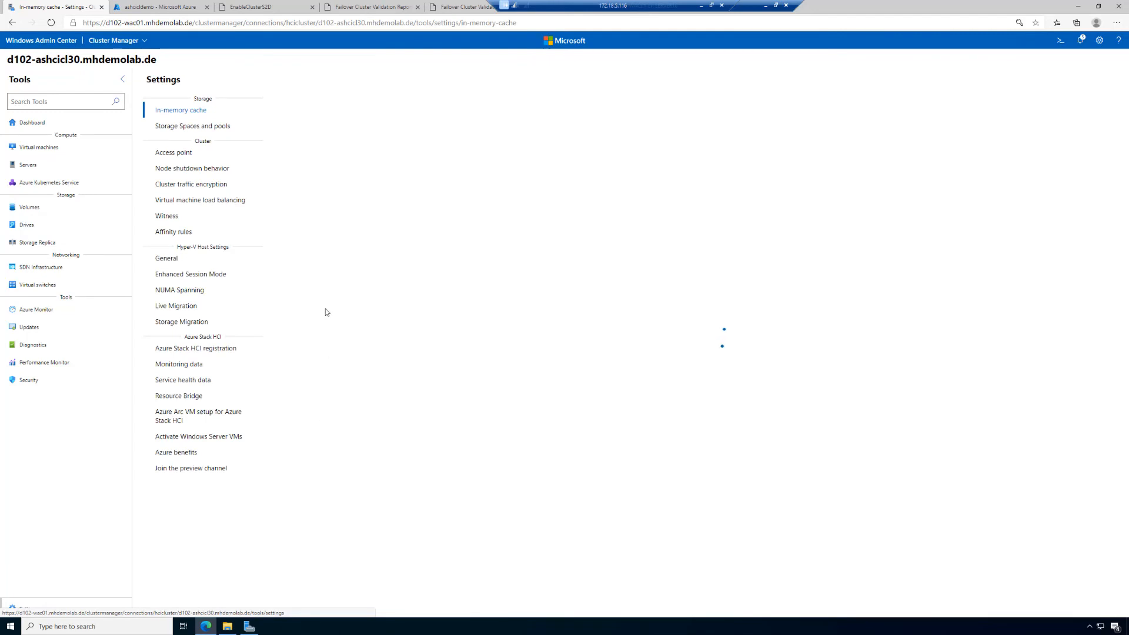
{"action": "left_click", "coordinate": [173, 259]}
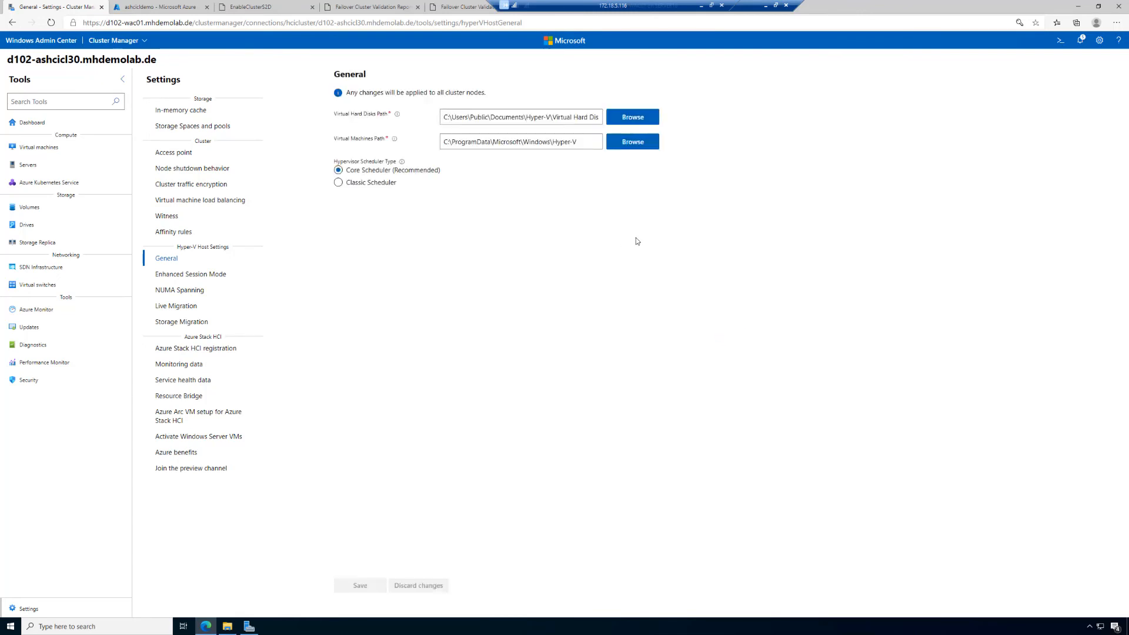
{"action": "left_click", "coordinate": [641, 121]}
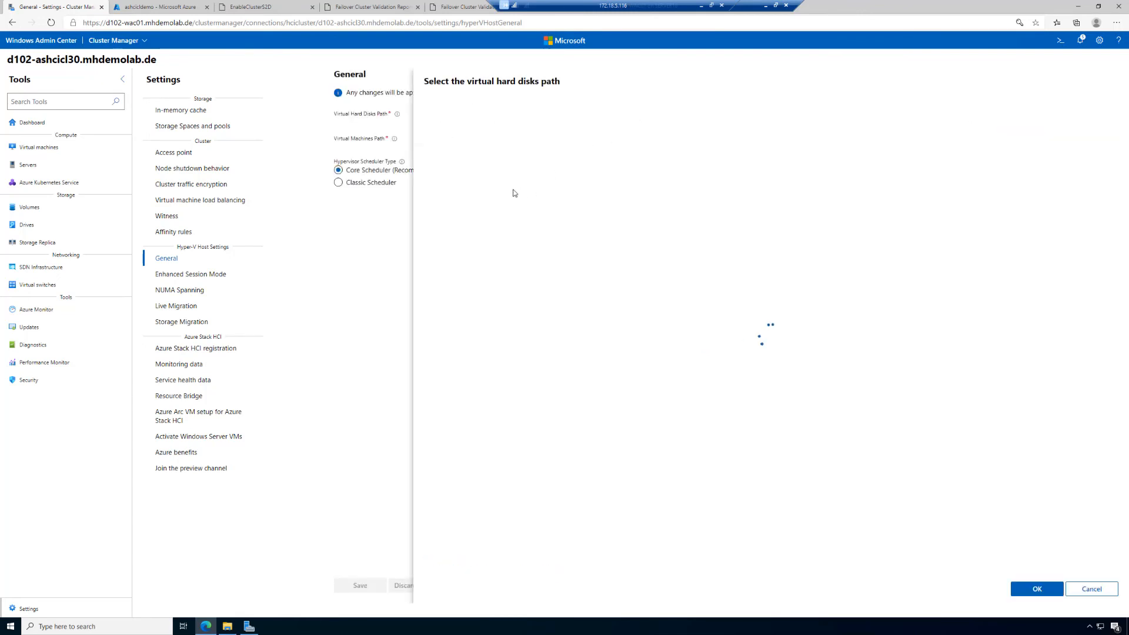
{"action": "left_click", "coordinate": [434, 105]}
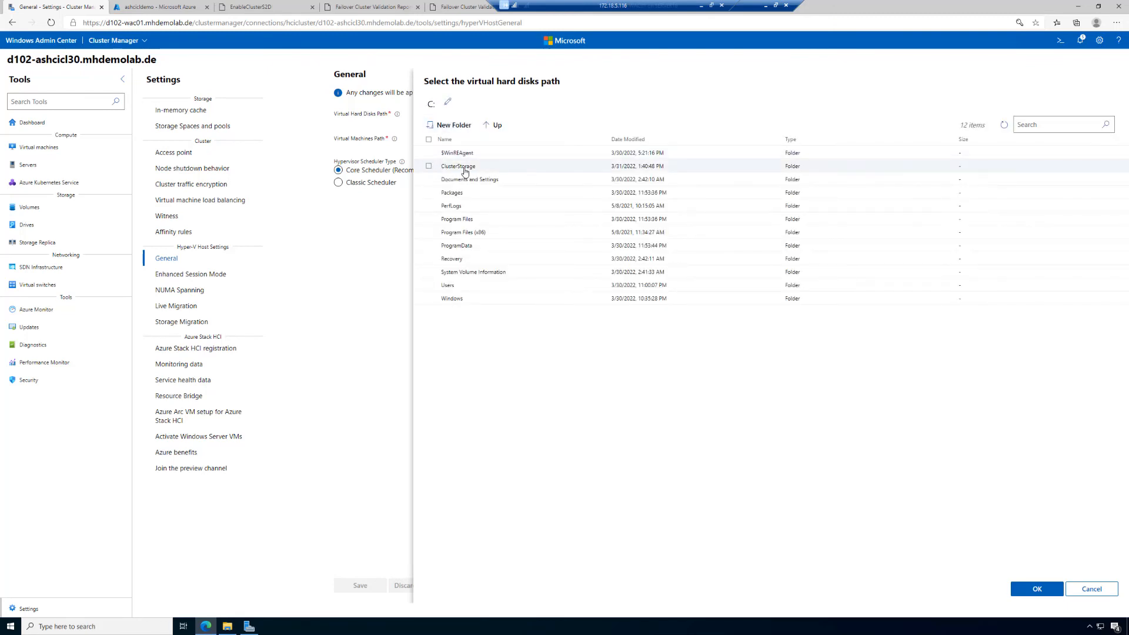
{"action": "double_click", "coordinate": [466, 169]}
{"action": "double_click", "coordinate": [453, 152]}
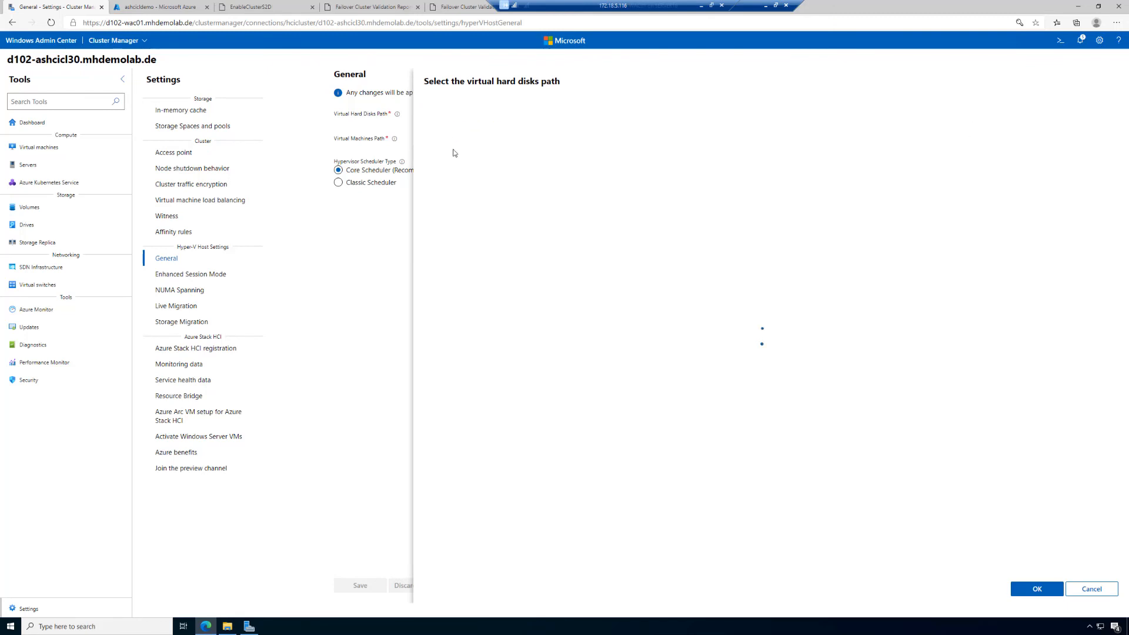
{"action": "left_click", "coordinate": [459, 125]}
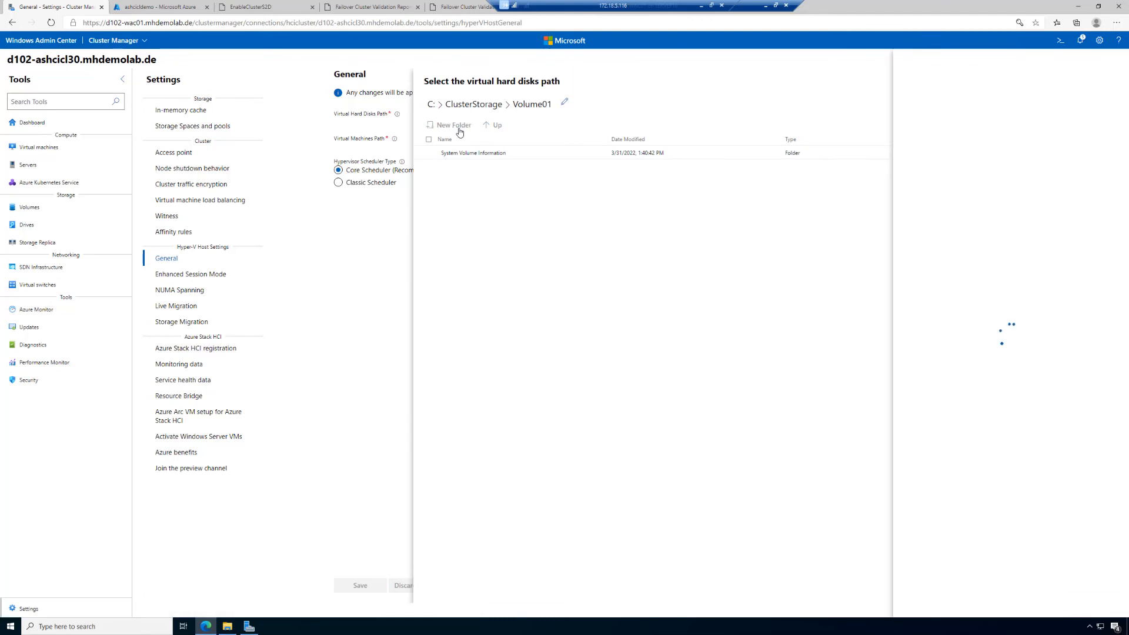
{"action": "type", "text": "VMs"}
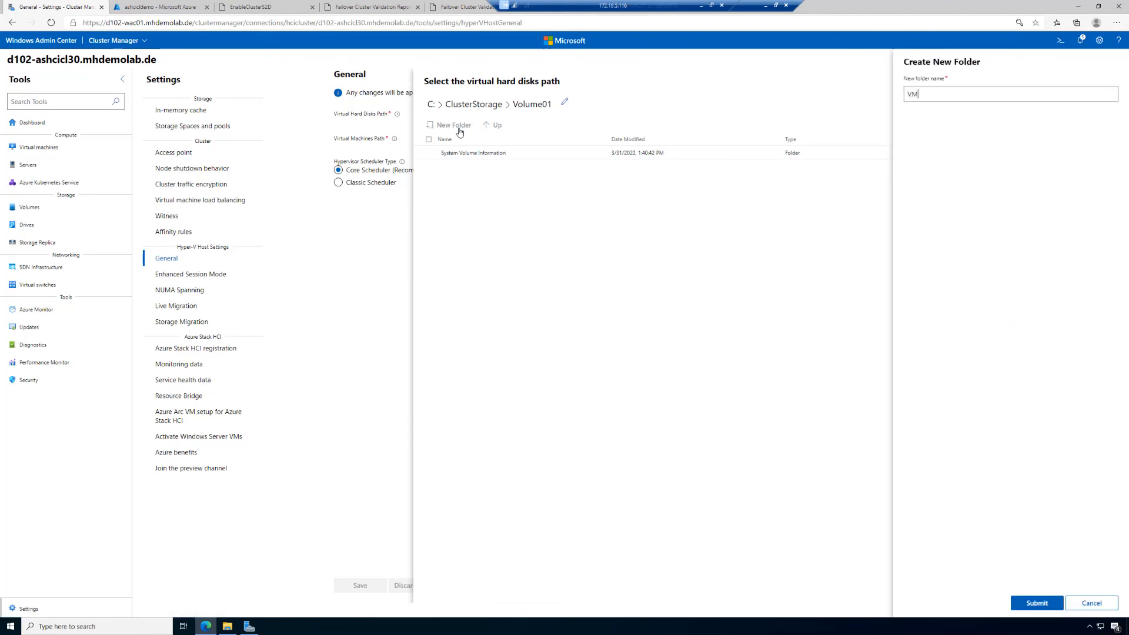
{"action": "left_click", "coordinate": [1037, 604]}
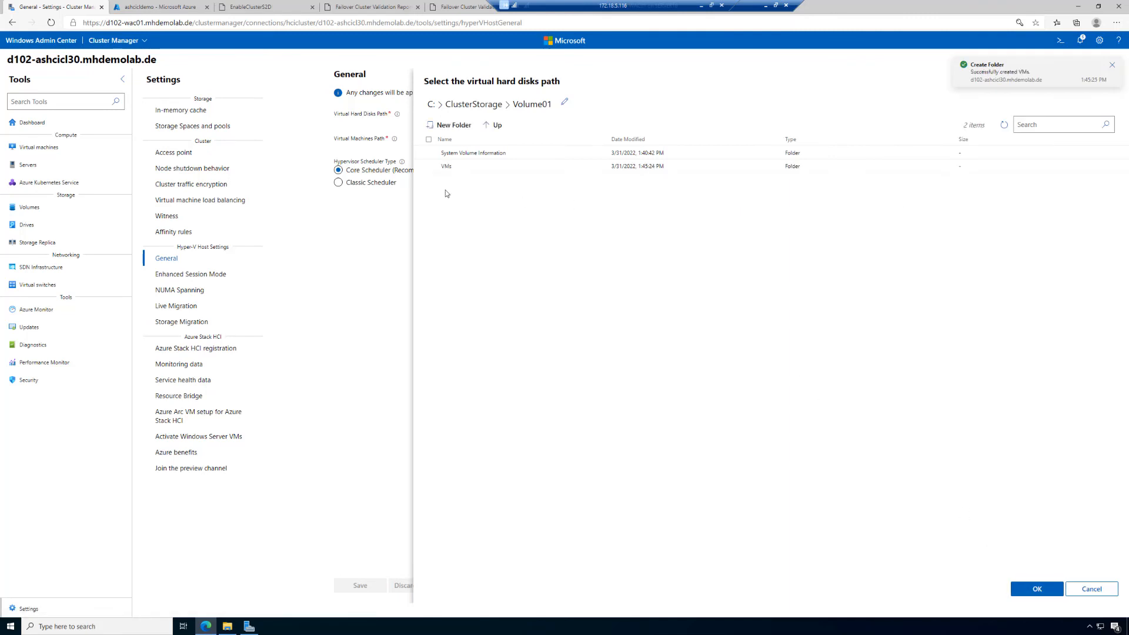
{"action": "left_click", "coordinate": [429, 166]}
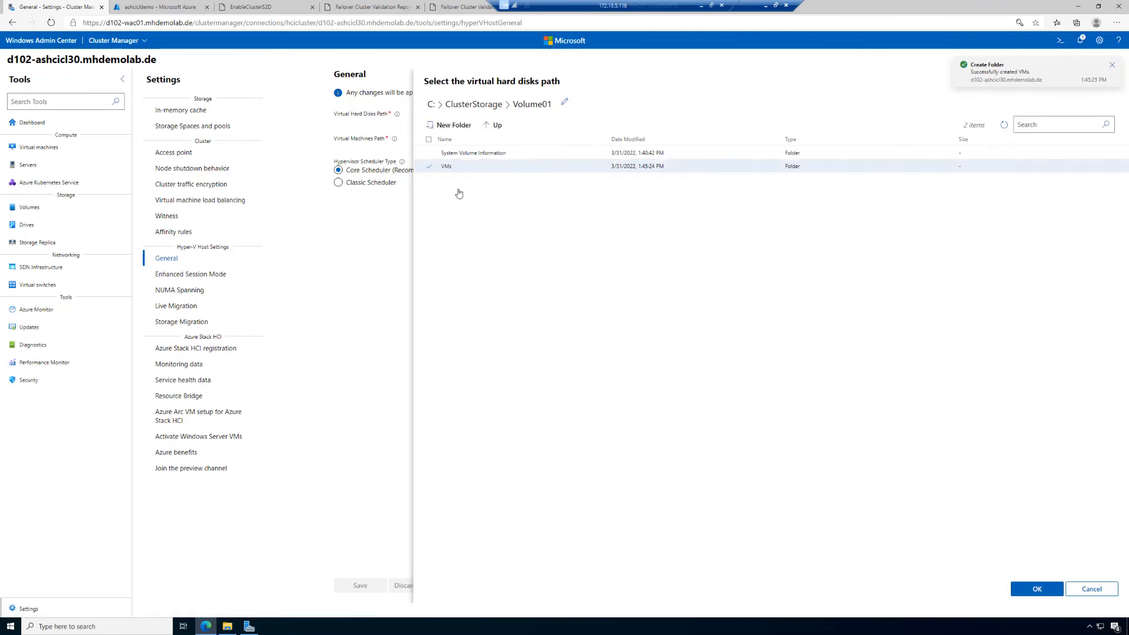
{"action": "left_click", "coordinate": [1037, 589]}
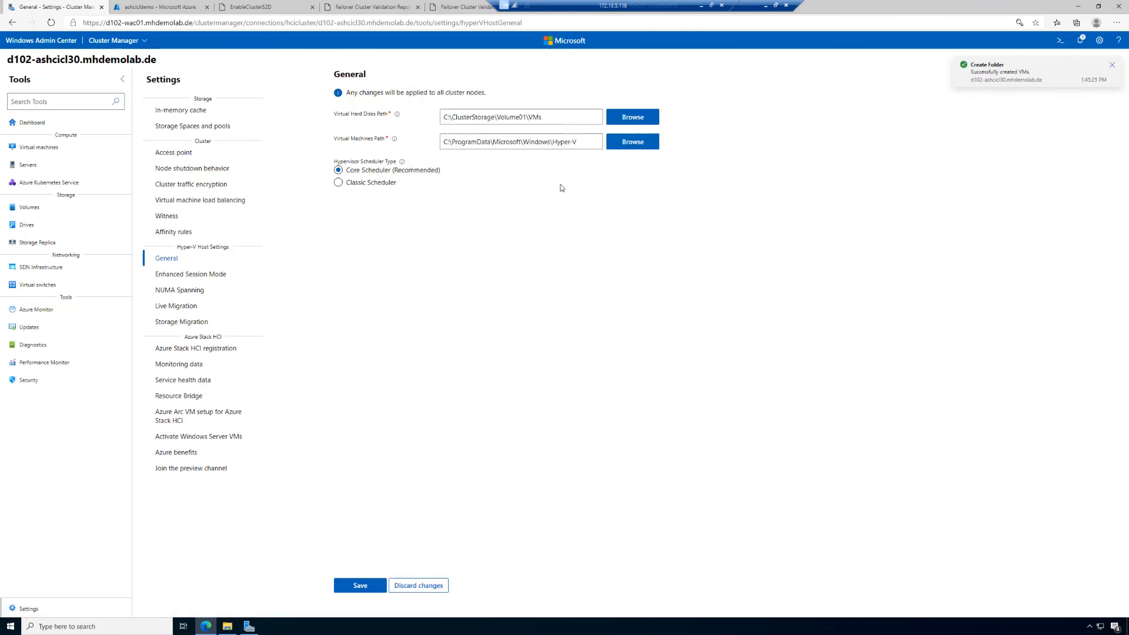
Set the Hyper-V virtual machines path to C:\ClusterStorage\Volume01\VMs and save the general host settings
{"action": "left_click", "coordinate": [633, 141]}
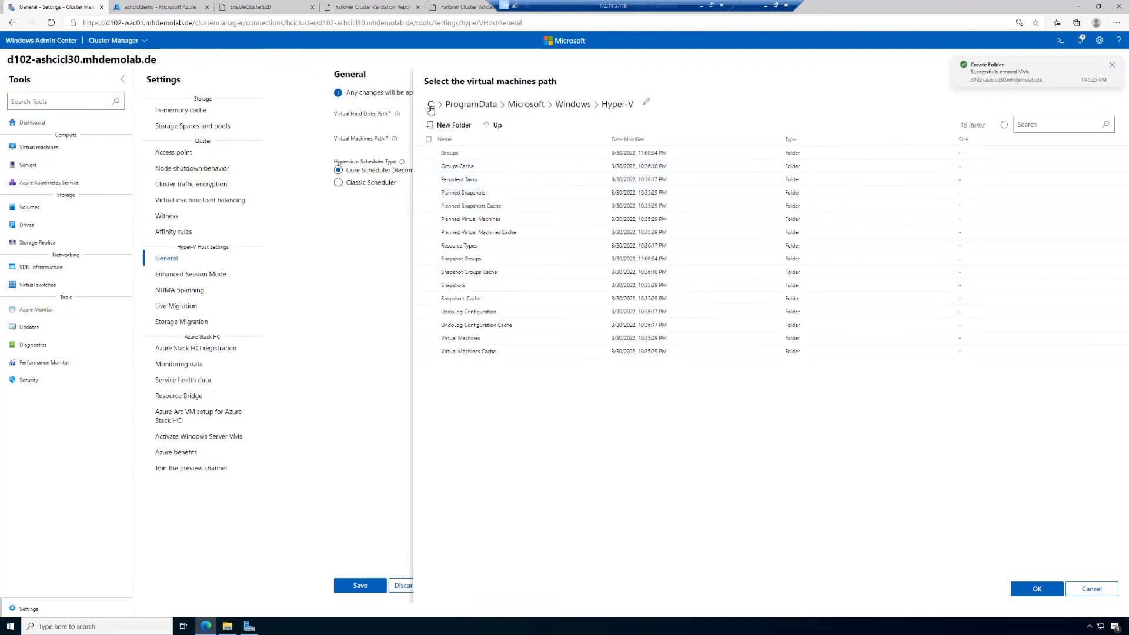
{"action": "left_click", "coordinate": [431, 108]}
{"action": "double_click", "coordinate": [456, 167]}
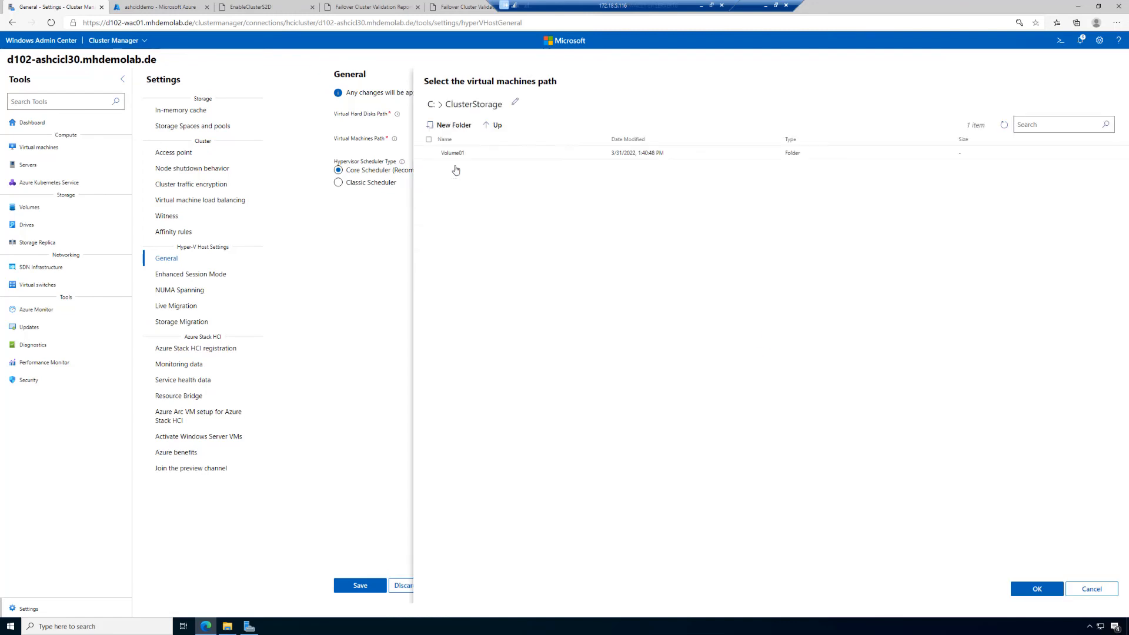
{"action": "double_click", "coordinate": [443, 154]}
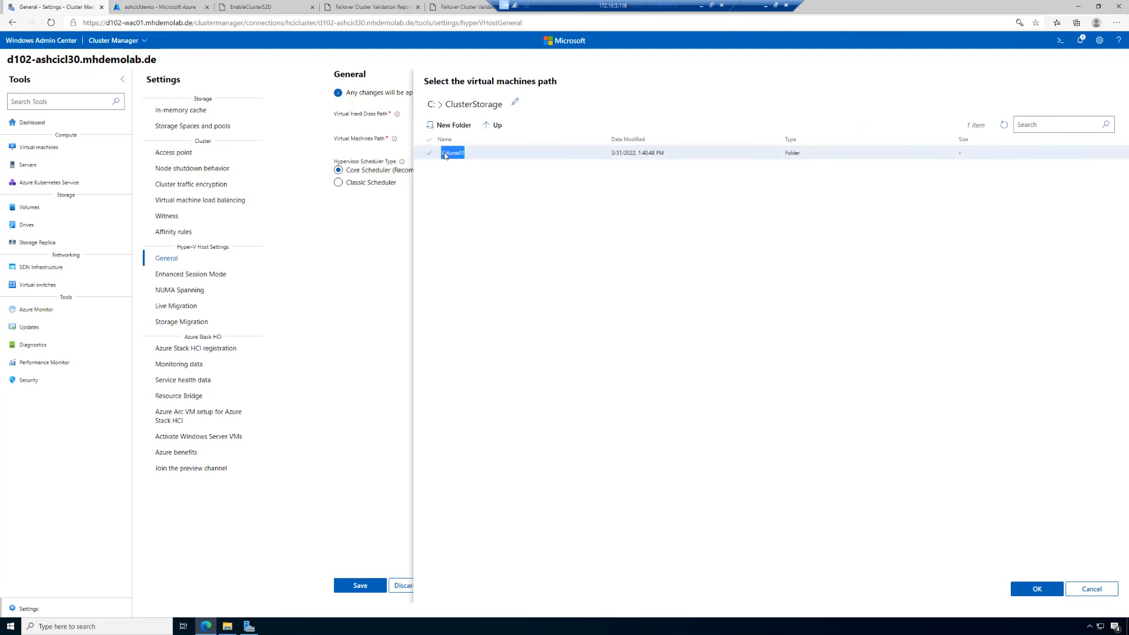
{"action": "left_click", "coordinate": [442, 166]}
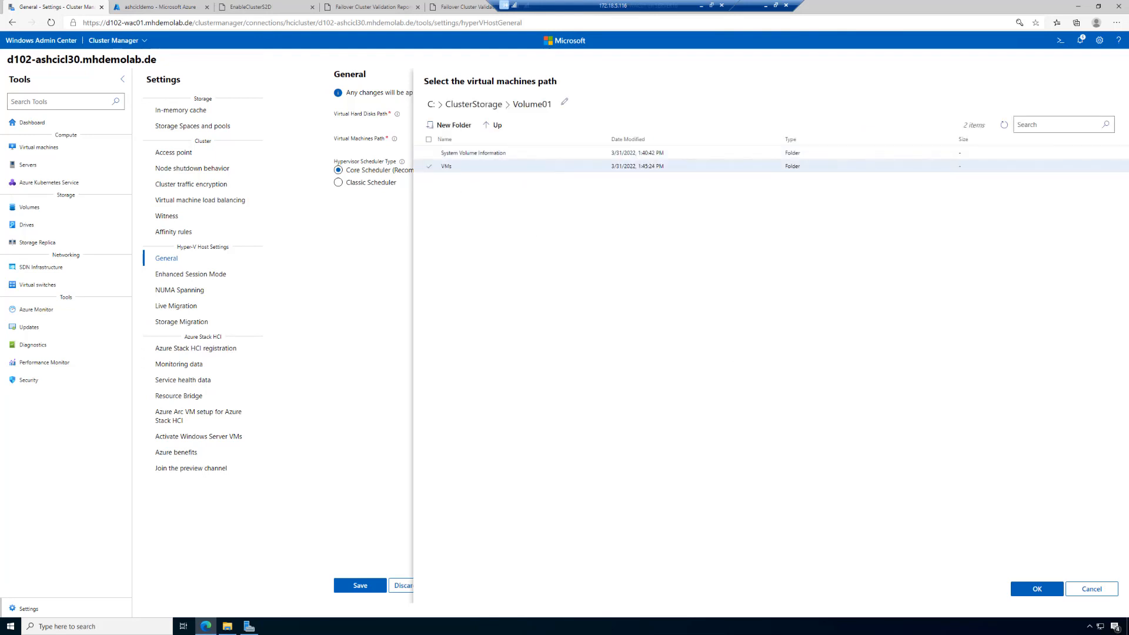
{"action": "left_click", "coordinate": [1036, 588]}
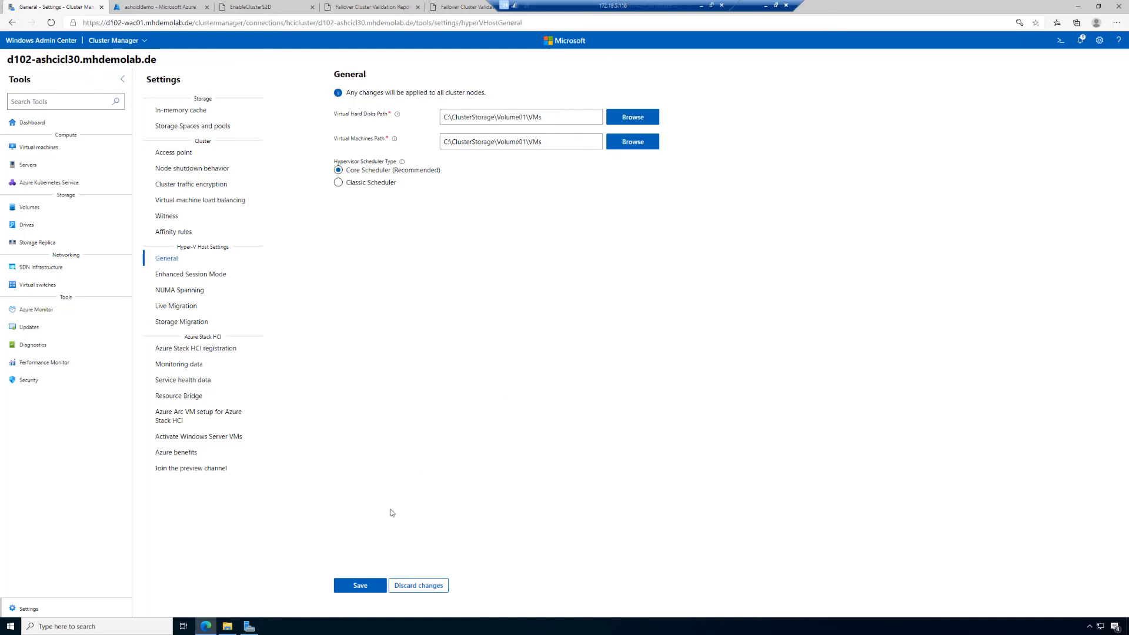
{"action": "left_click", "coordinate": [360, 585]}
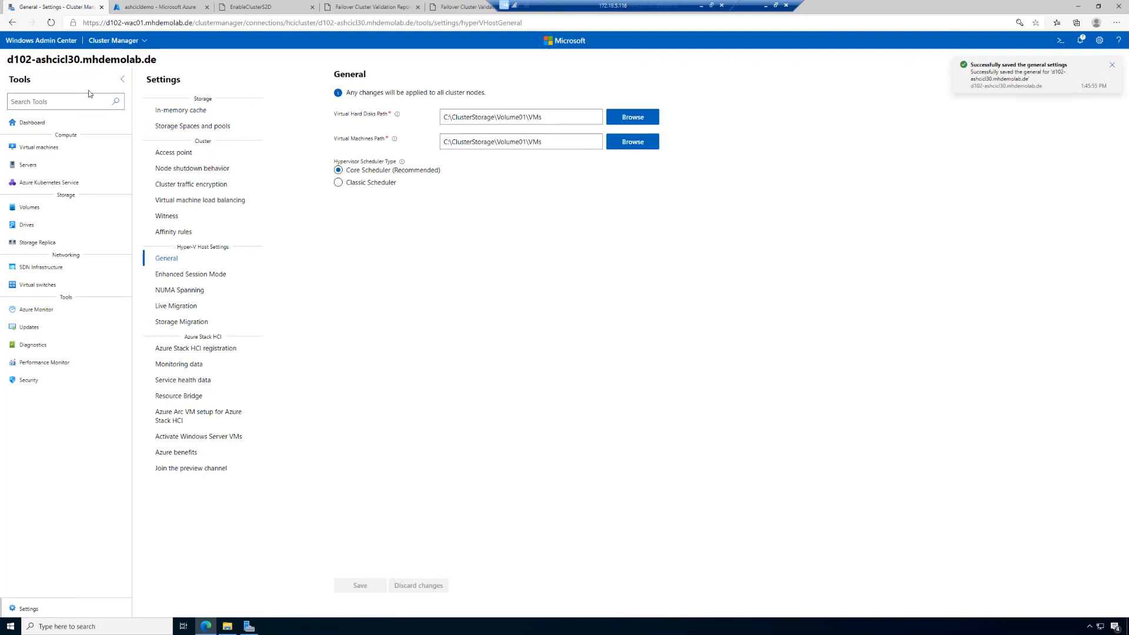
Connect to cluster d102-ashcicl40 and list its member servers
{"action": "left_click", "coordinate": [47, 41]}
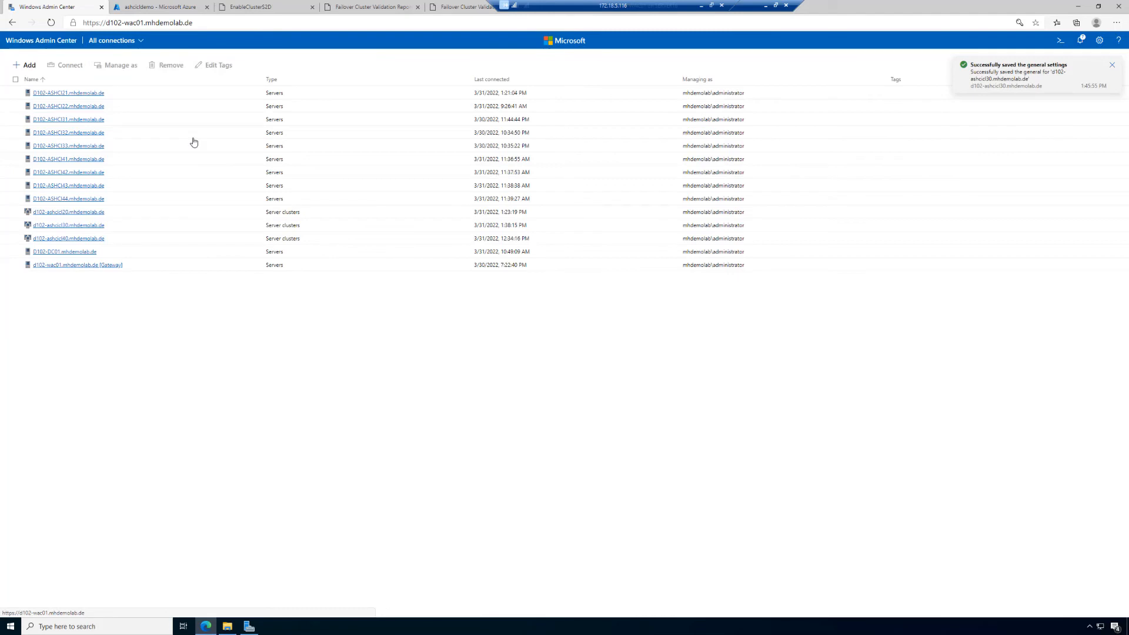
{"action": "left_click", "coordinate": [74, 240]}
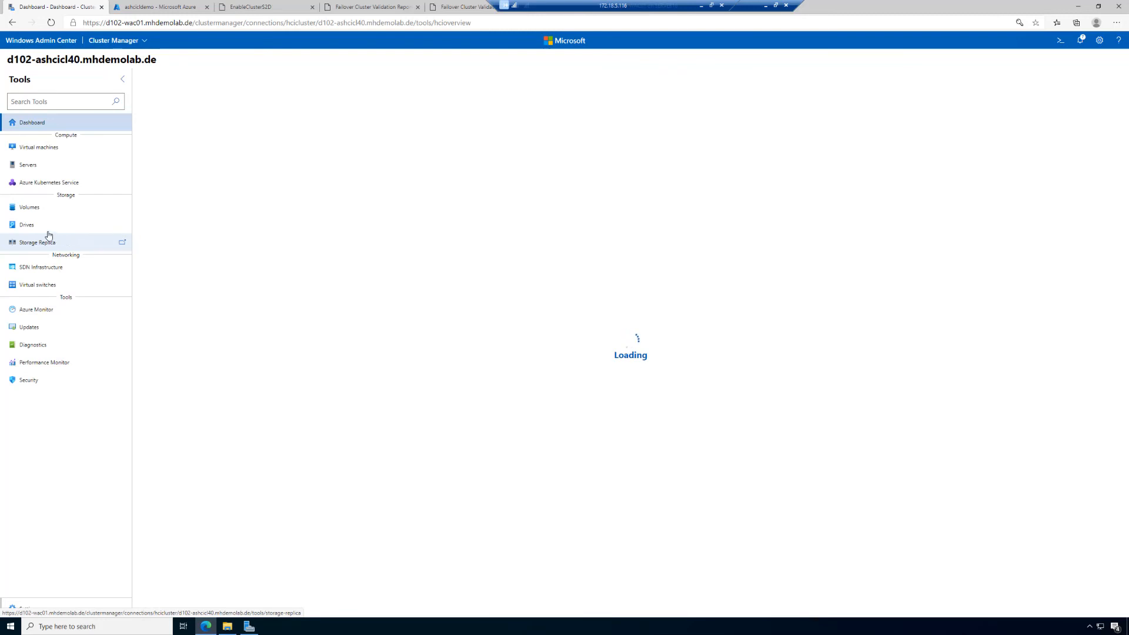
{"action": "left_click", "coordinate": [37, 164]}
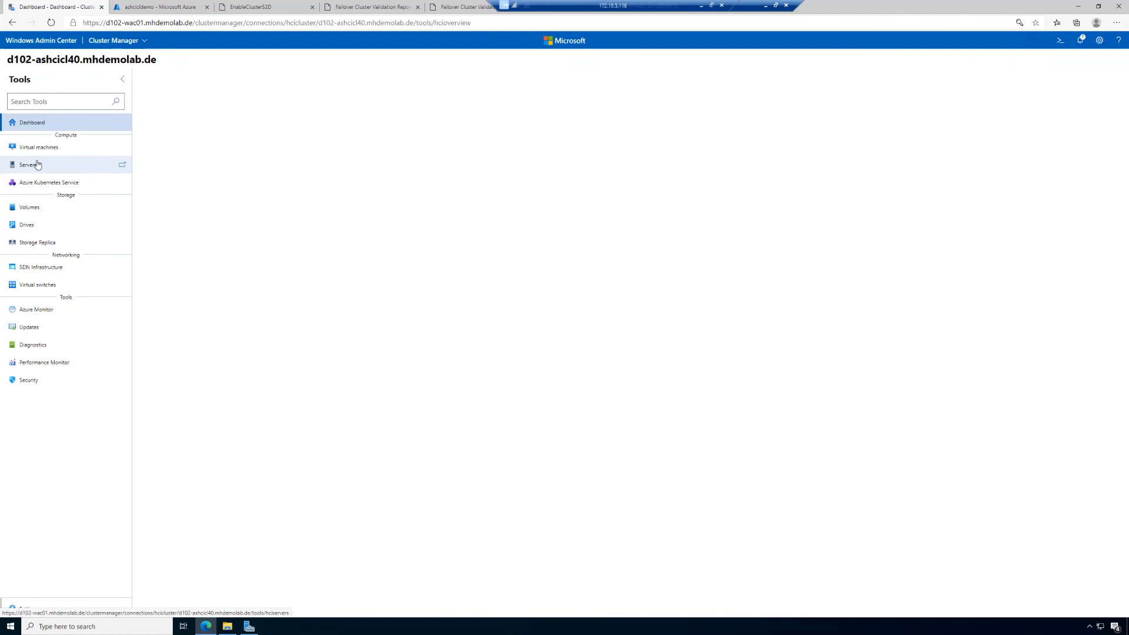
{"action": "left_click", "coordinate": [210, 104]}
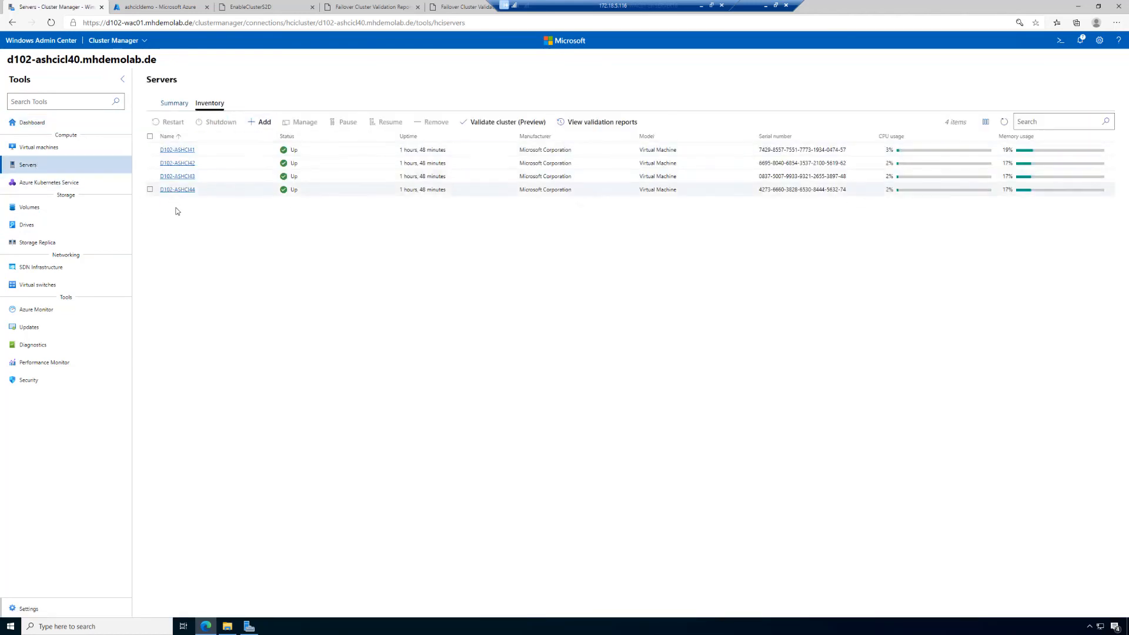
Check the drive capacity summary of d102-ashcicl40 and list its drives sorted by server
{"action": "left_click", "coordinate": [31, 228]}
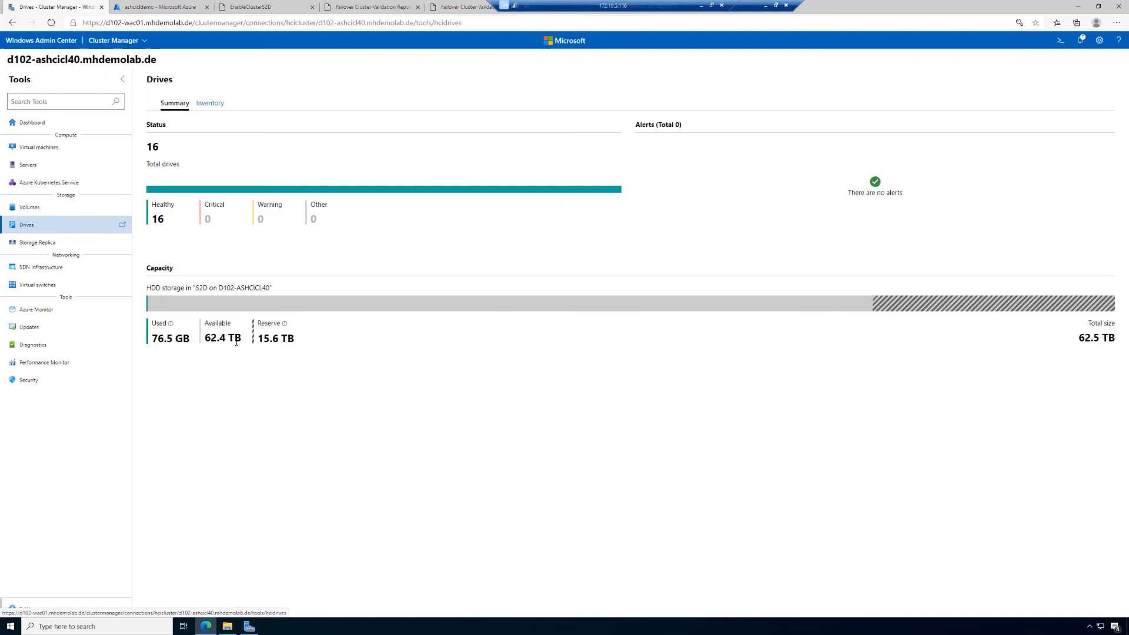
{"action": "left_click", "coordinate": [218, 109]}
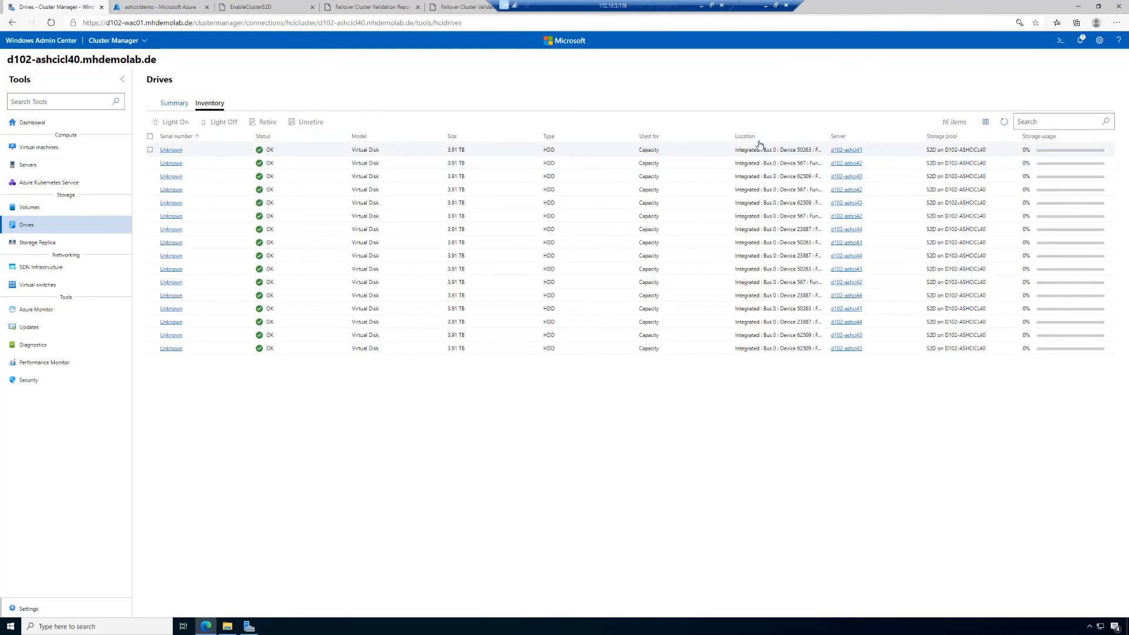
{"action": "left_click", "coordinate": [841, 137]}
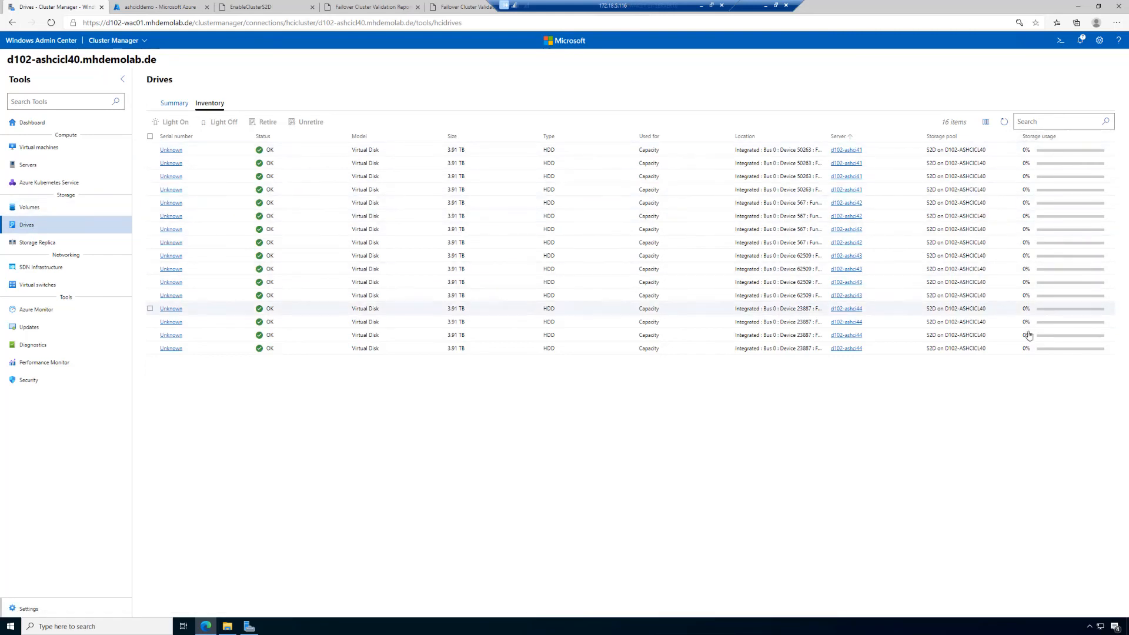
Create a 1 TB three-way mirror volume named Volume01 with fixed provisioning, then check the pool's capacity summary
{"action": "left_click", "coordinate": [113, 200]}
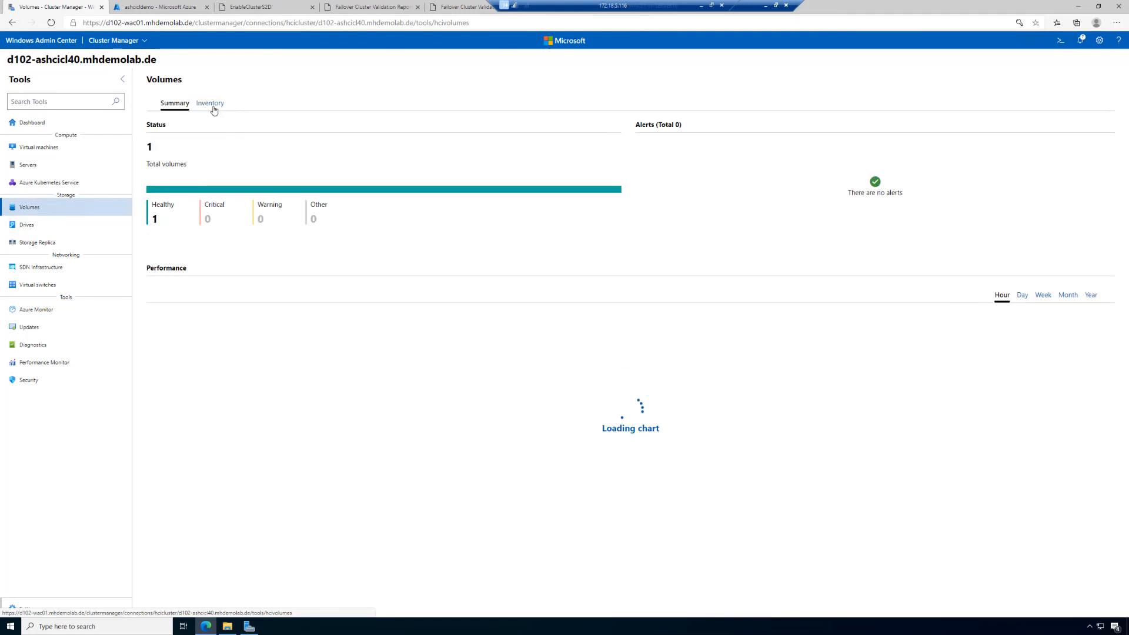
{"action": "left_click", "coordinate": [212, 104]}
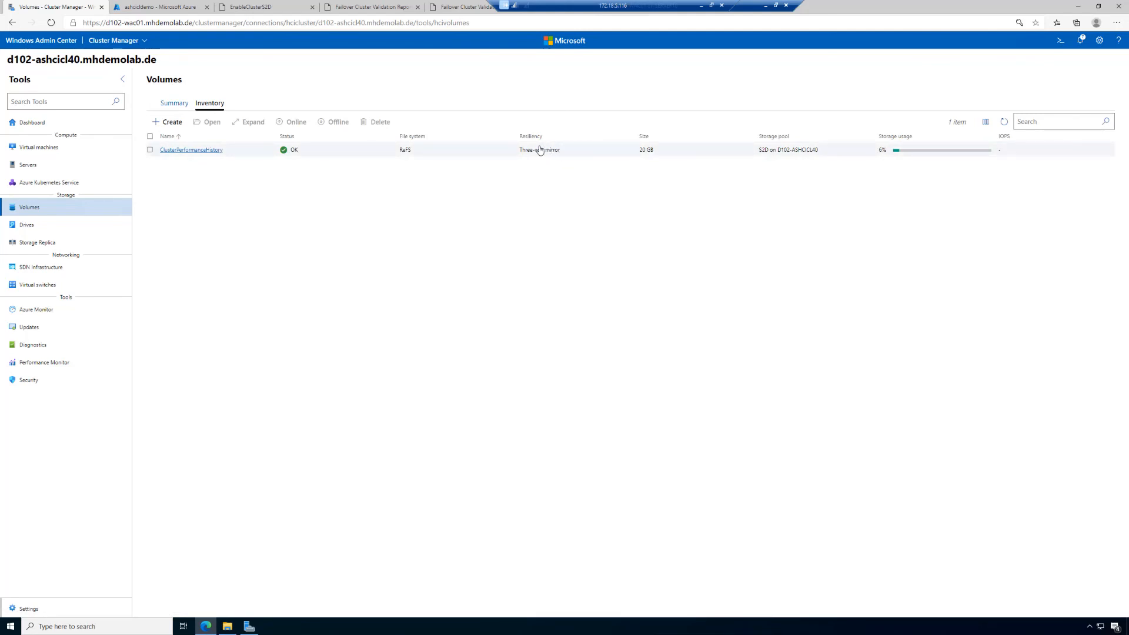
{"action": "left_click", "coordinate": [166, 123]}
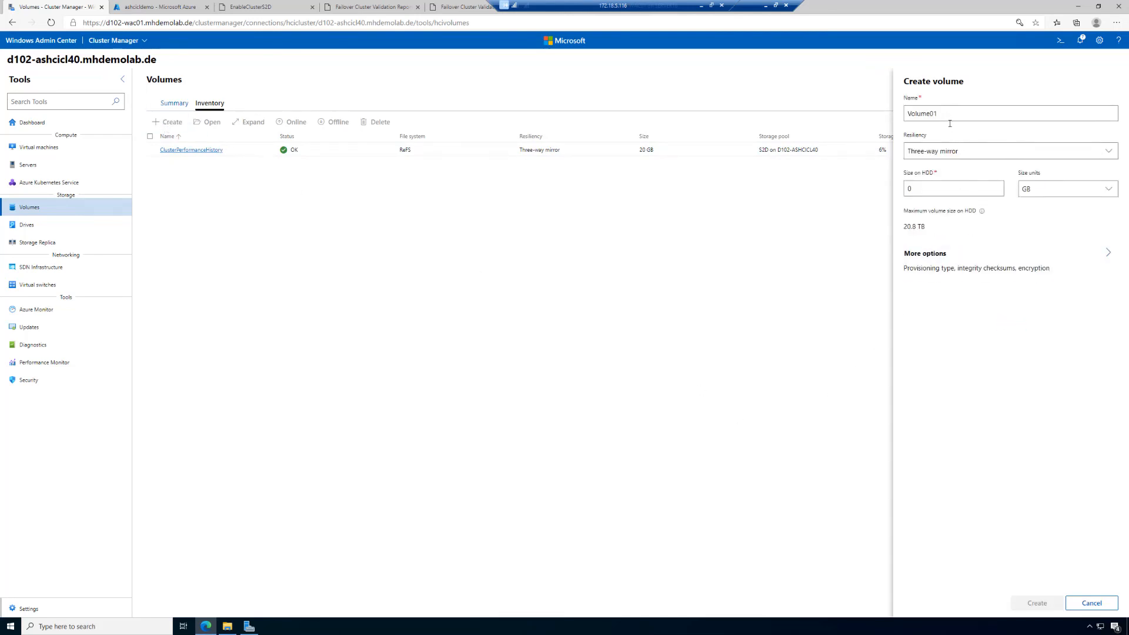
{"action": "double_click", "coordinate": [904, 187]}
{"action": "type", "text": "1"}
{"action": "left_click", "coordinate": [1060, 189]}
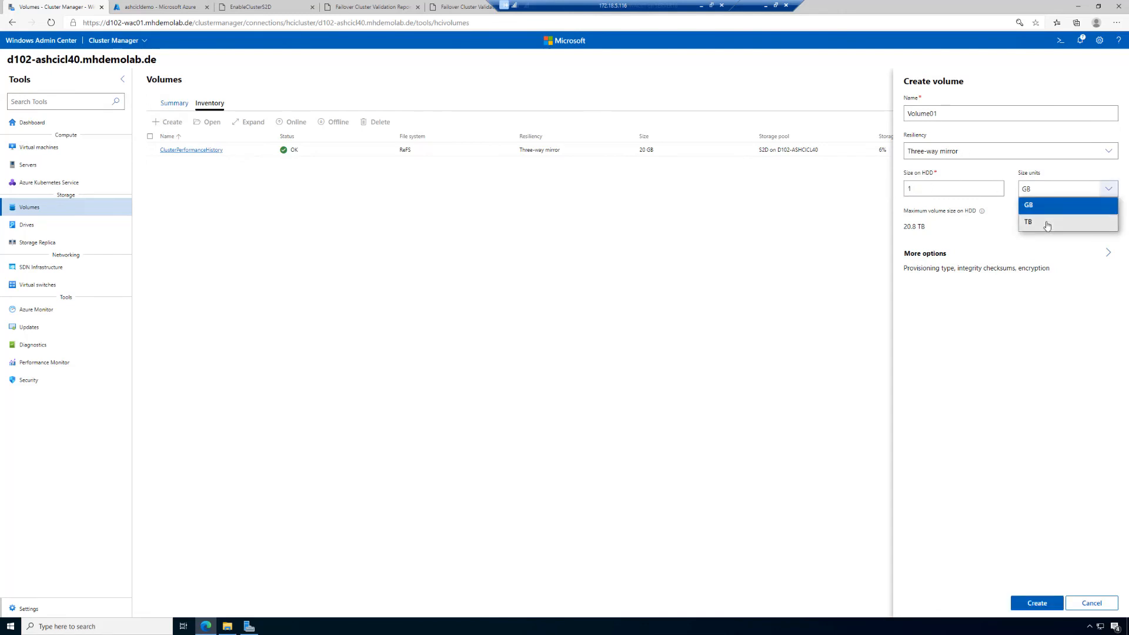
{"action": "left_click", "coordinate": [1046, 223]}
{"action": "left_click", "coordinate": [1010, 265]}
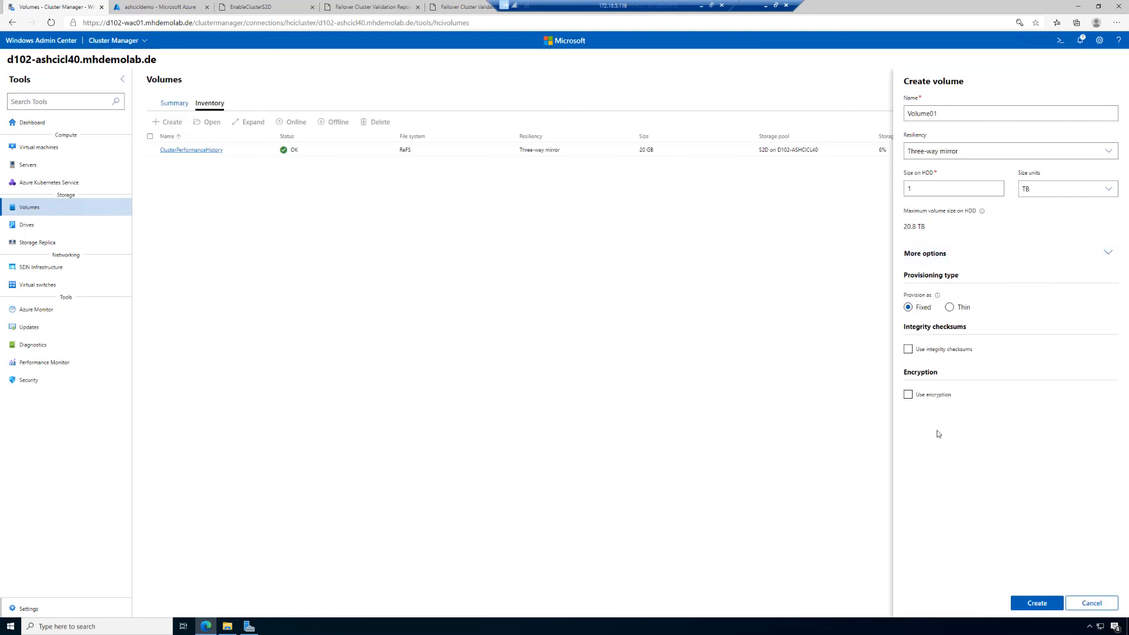
{"action": "left_click", "coordinate": [1035, 602]}
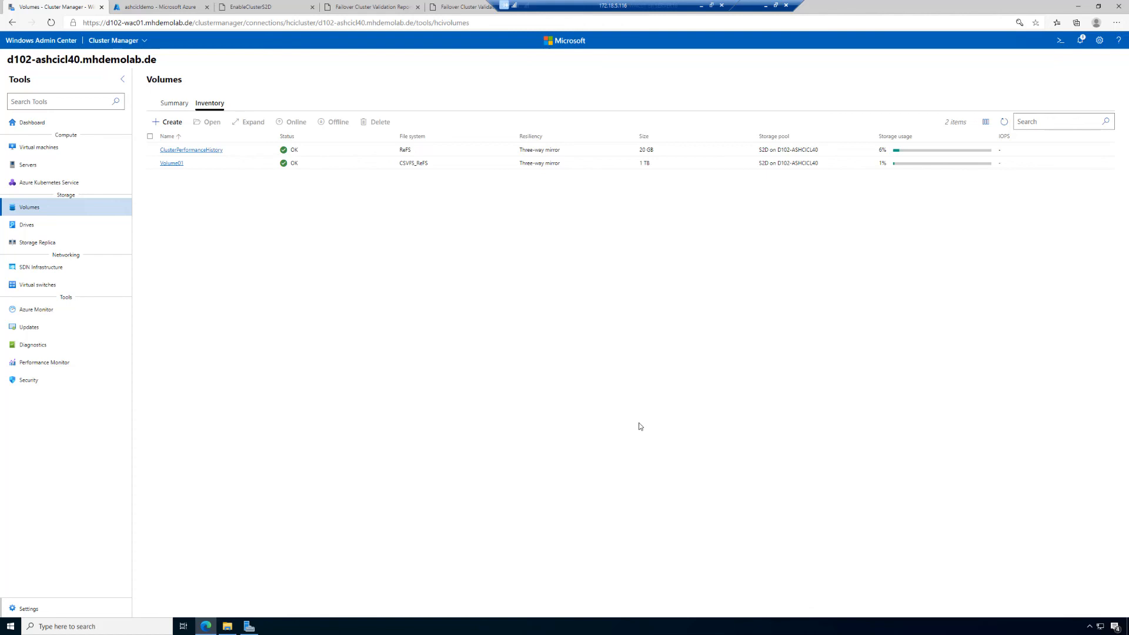
{"action": "left_click", "coordinate": [38, 228]}
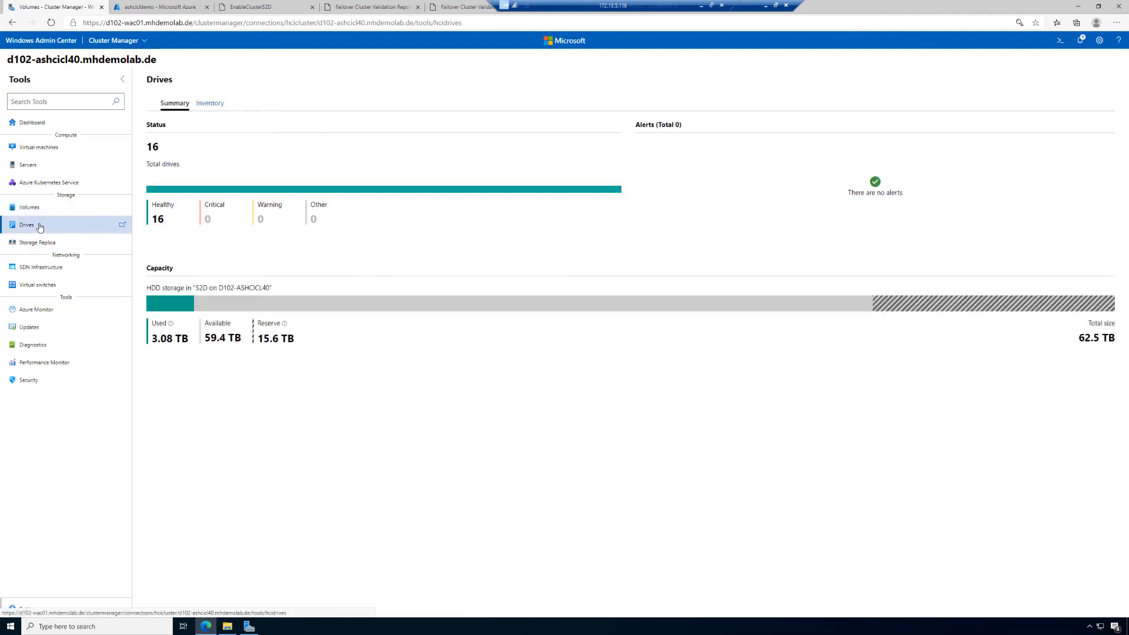
List the cluster's drives sorted by server and review the storage usage of each drive
{"action": "left_click", "coordinate": [210, 103]}
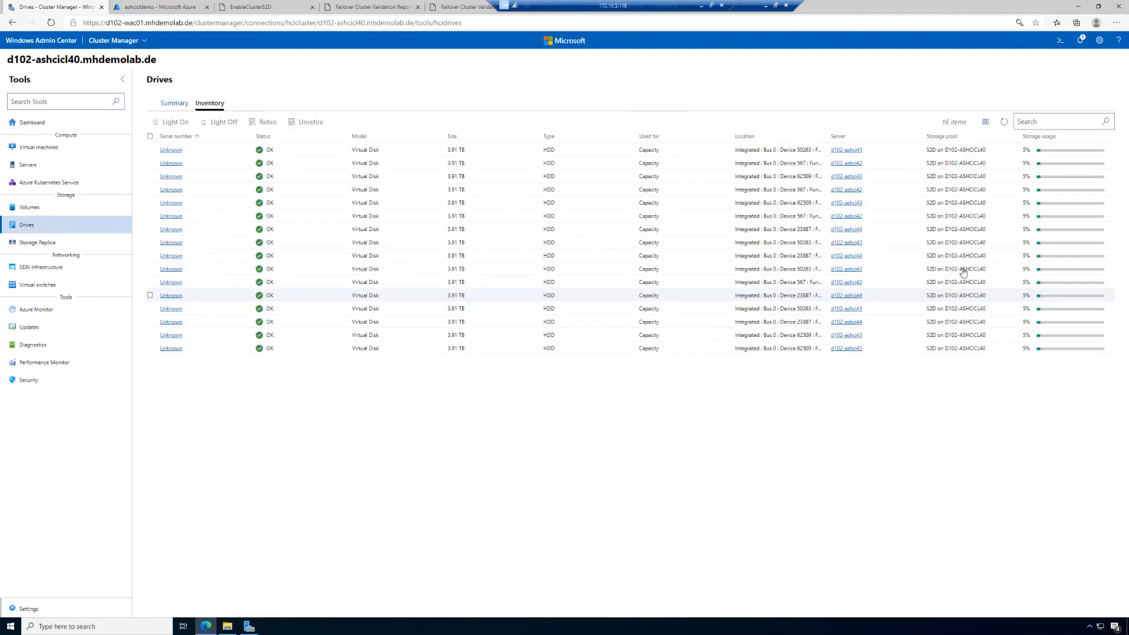
{"action": "left_click", "coordinate": [839, 137]}
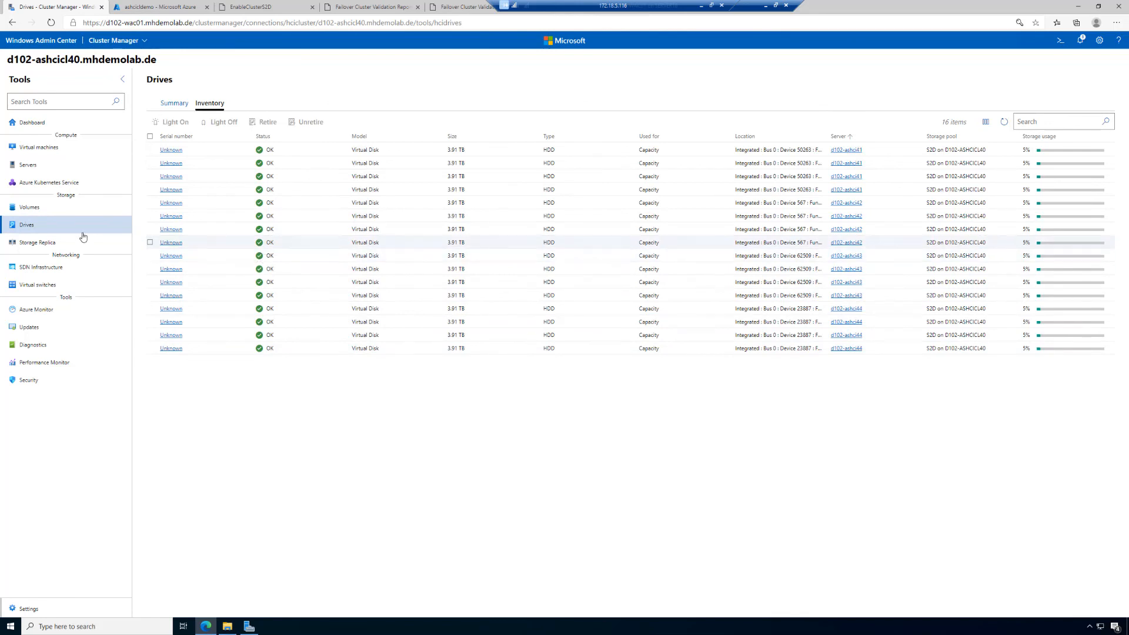
Start a new volume named Volume02 with mirror-accelerated parity resiliency, split into 70% parity and 30% mirror
{"action": "left_click", "coordinate": [29, 208]}
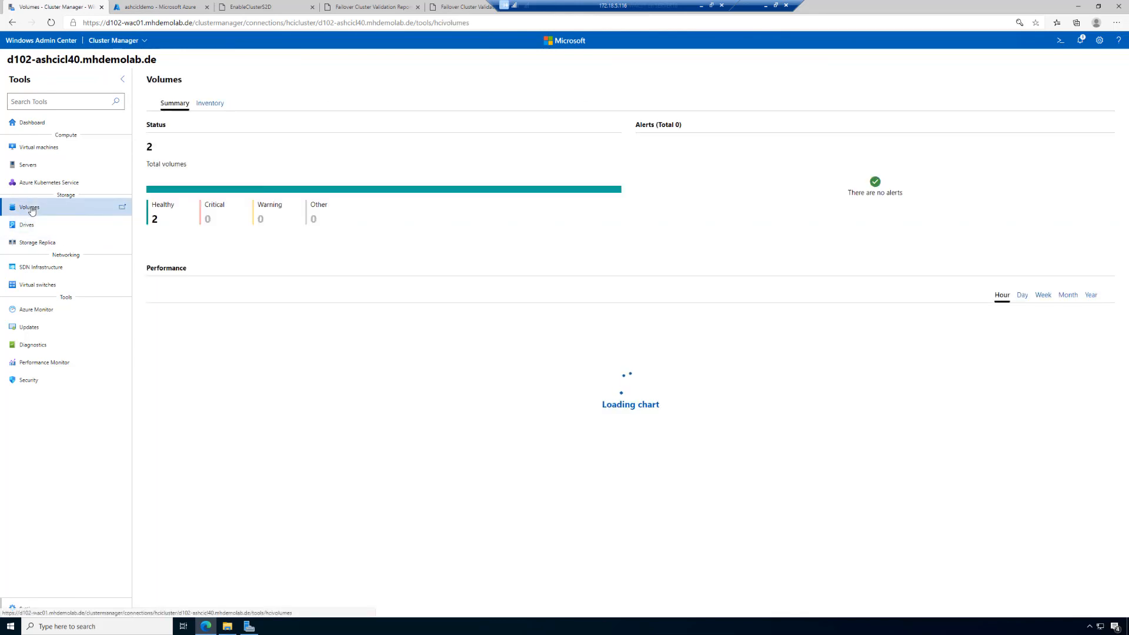
{"action": "left_click", "coordinate": [220, 108]}
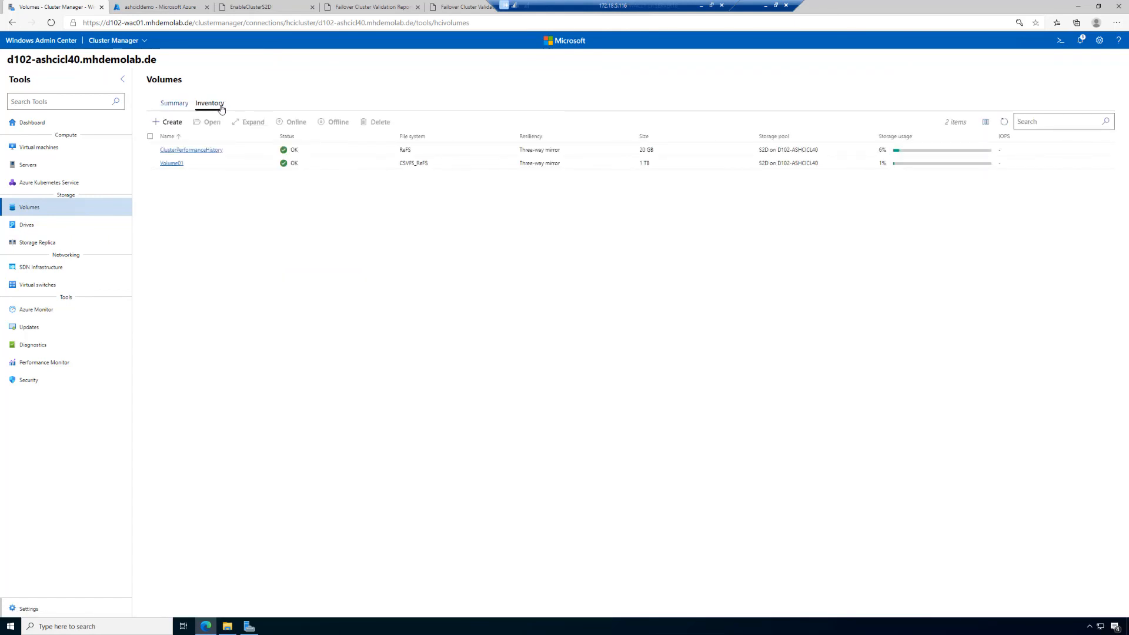
{"action": "left_click", "coordinate": [172, 122]}
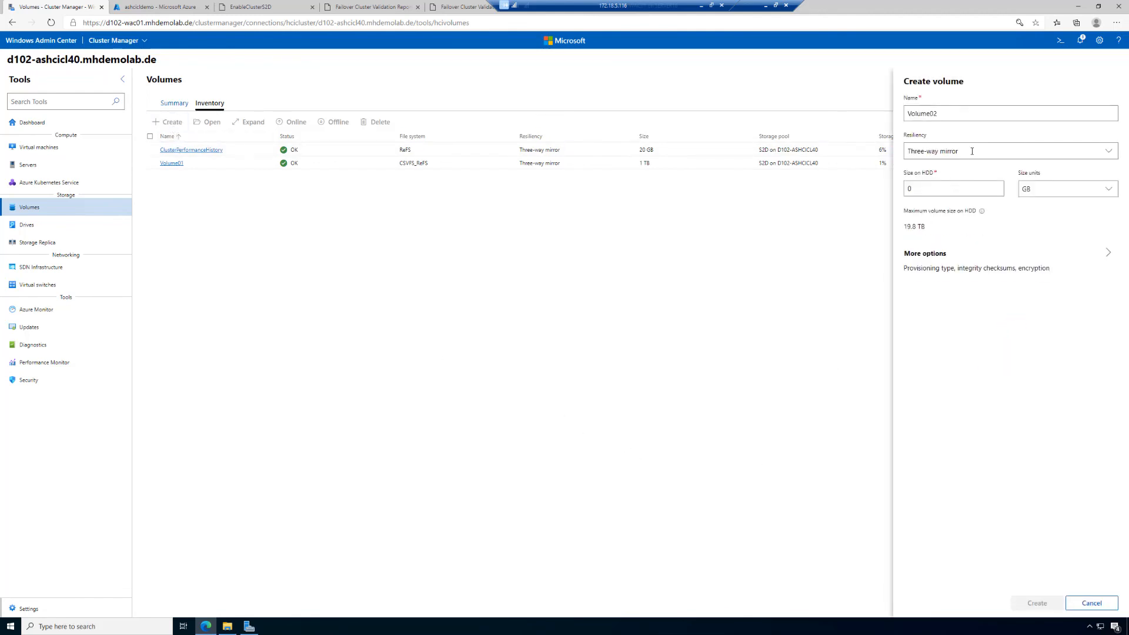
{"action": "left_click", "coordinate": [972, 151]}
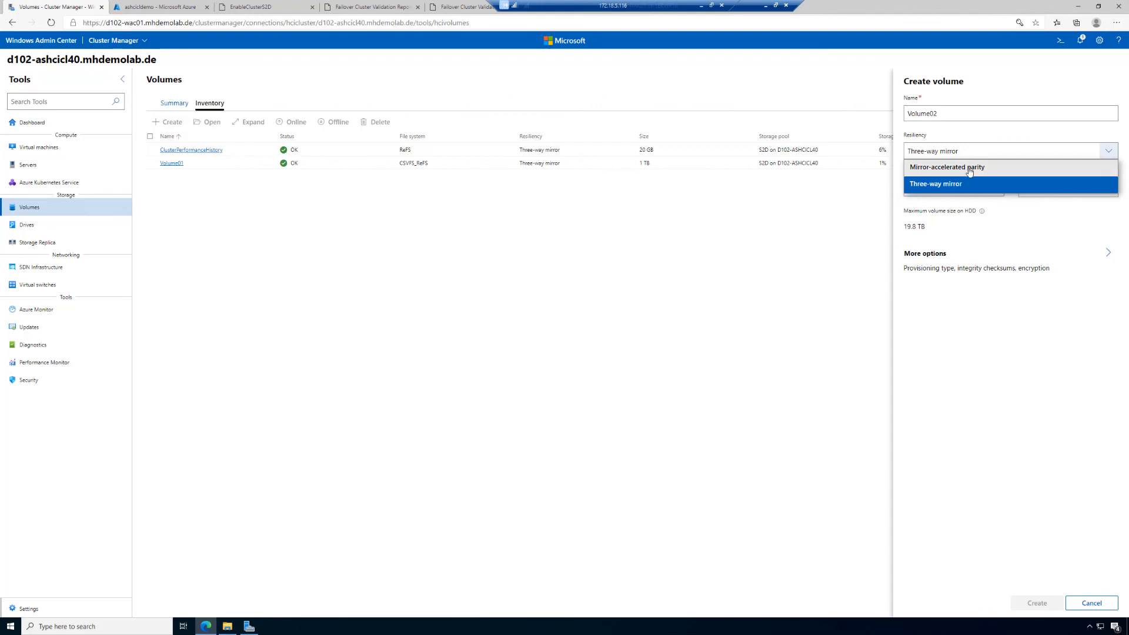
{"action": "left_click", "coordinate": [970, 169]}
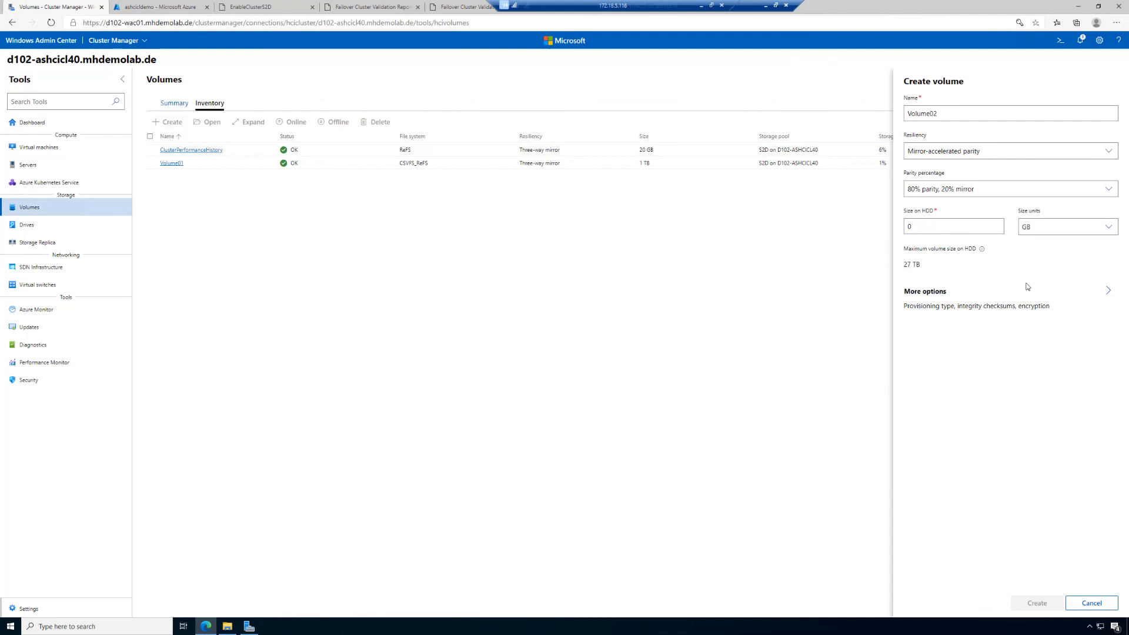
{"action": "left_click", "coordinate": [994, 190]}
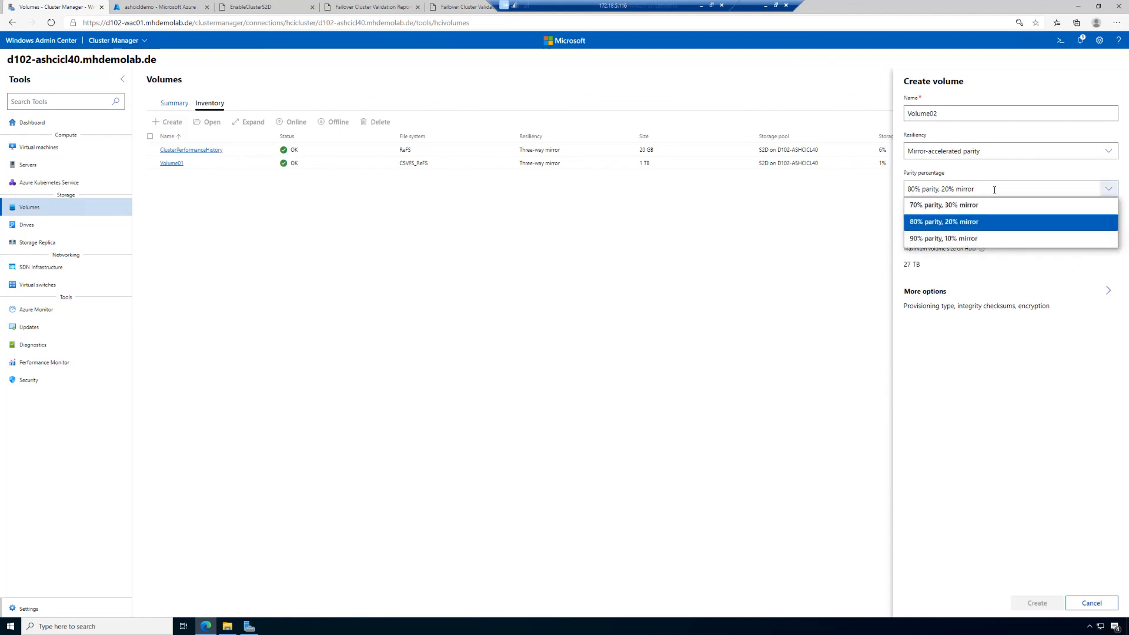
{"action": "left_click", "coordinate": [965, 207]}
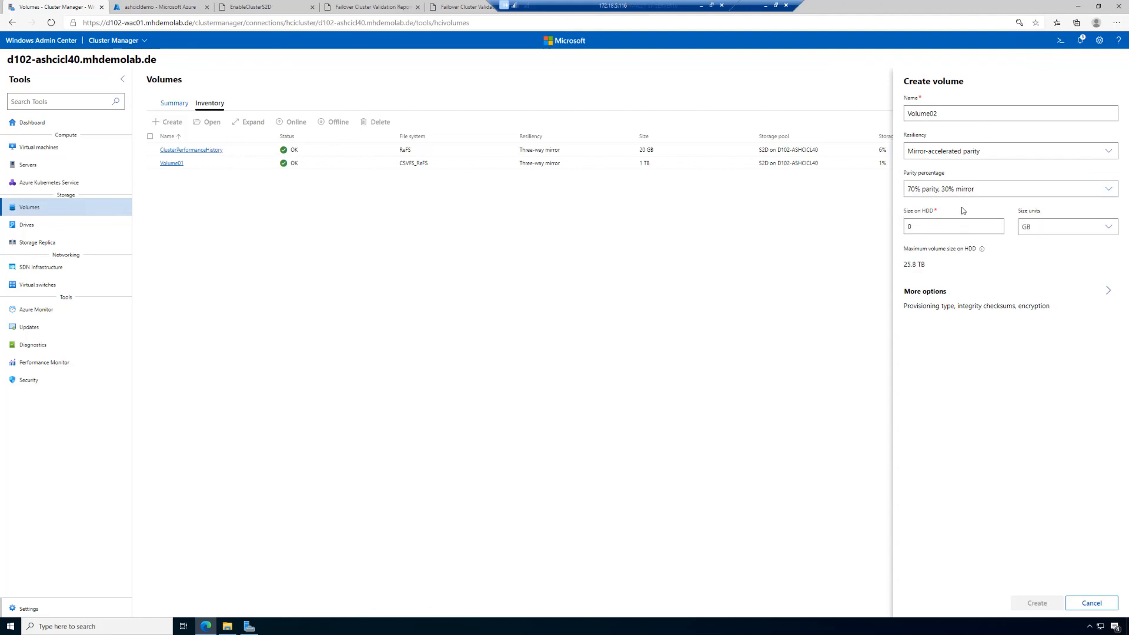
Set the size of Volume02 to 1 TB and create the volume
{"action": "left_click", "coordinate": [1055, 227]}
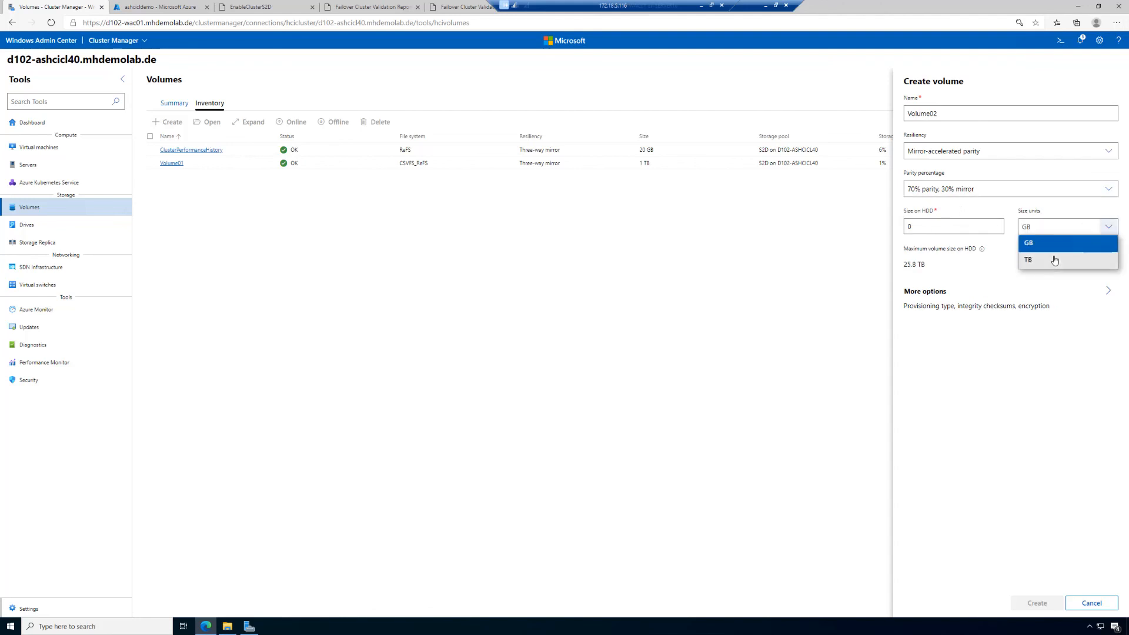
{"action": "left_click", "coordinate": [1055, 261]}
{"action": "double_click", "coordinate": [927, 226]}
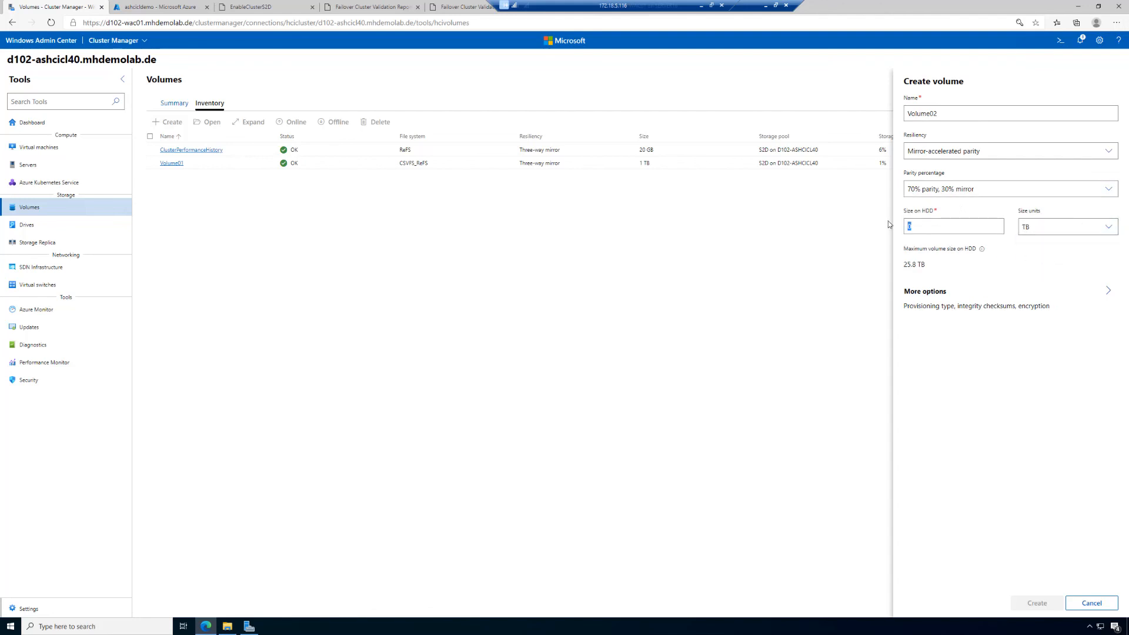
{"action": "type", "text": "1"}
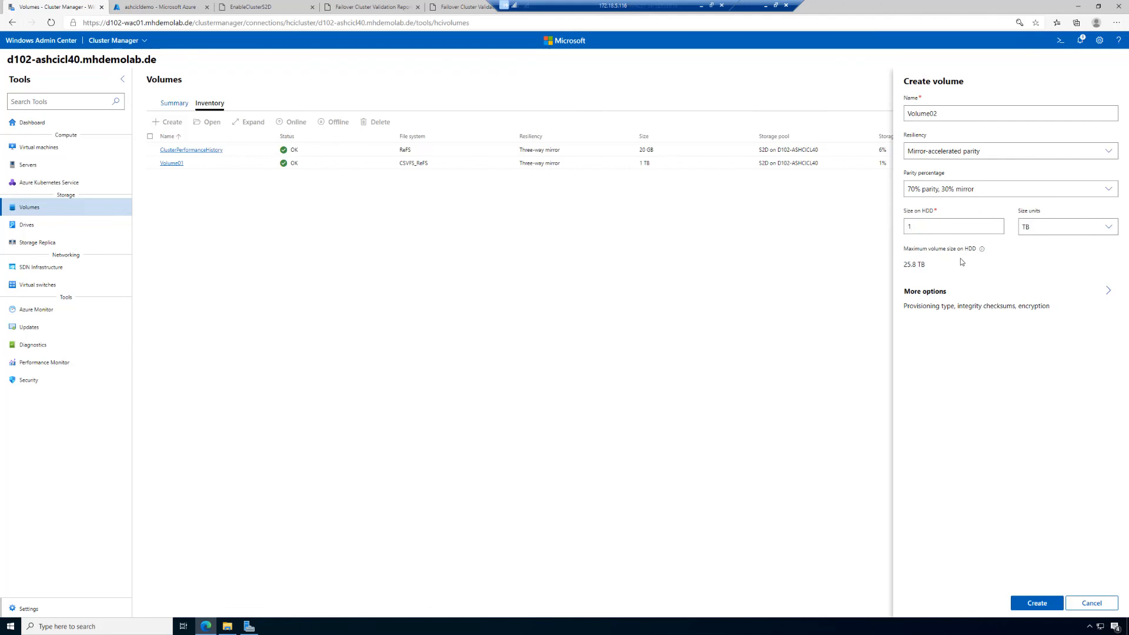
{"action": "left_click", "coordinate": [1037, 603]}
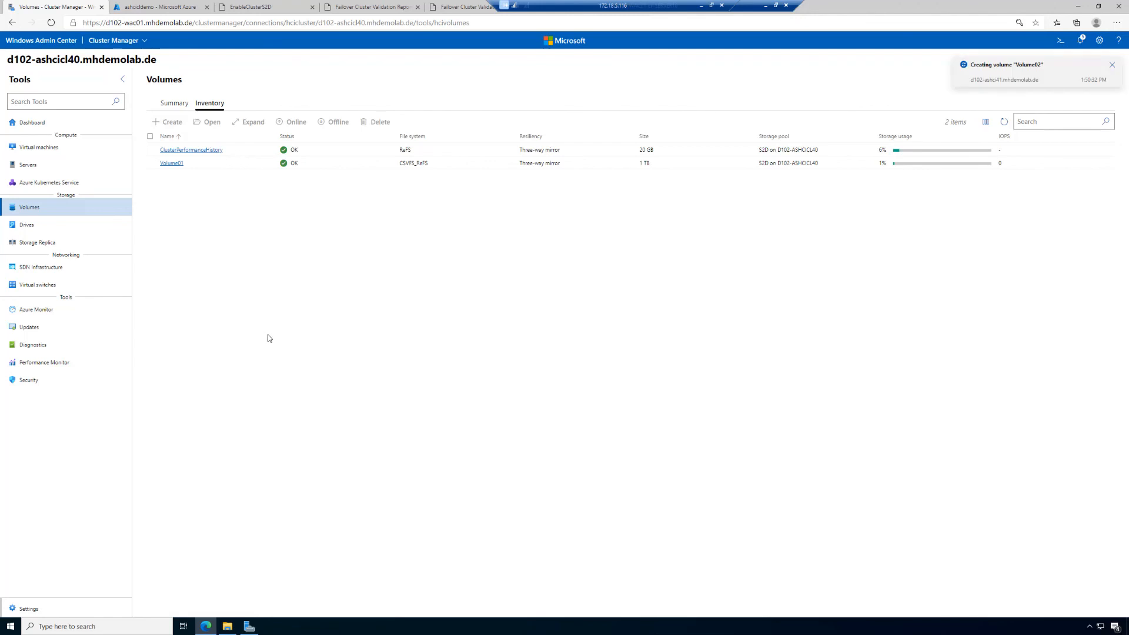
Compare the total size of Volume01 with its footprint in the volume's properties, and return to the volume inventory
{"action": "left_click", "coordinate": [172, 164]}
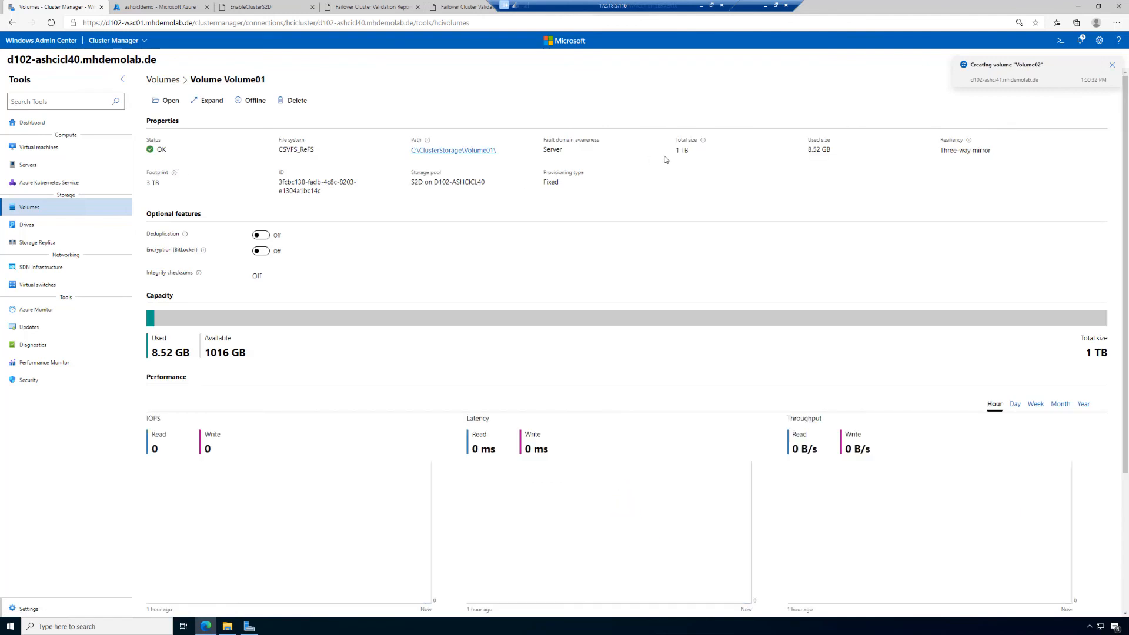
{"action": "left_click_drag", "start_coordinate": [675, 155], "coordinate": [696, 156]}
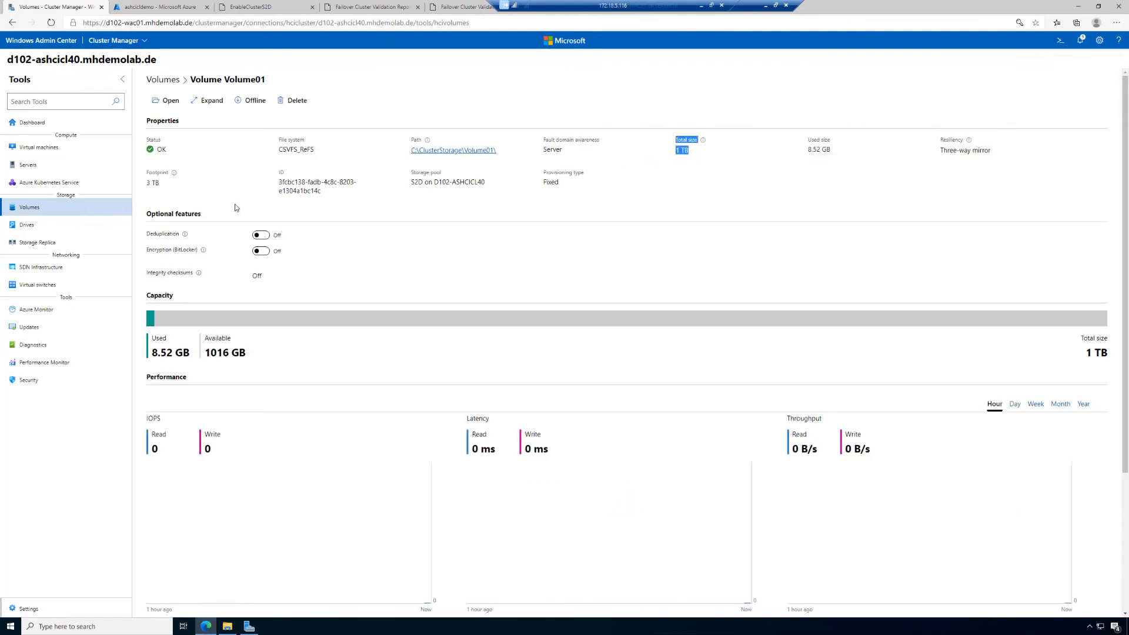
{"action": "left_click_drag", "start_coordinate": [143, 185], "coordinate": [170, 183]}
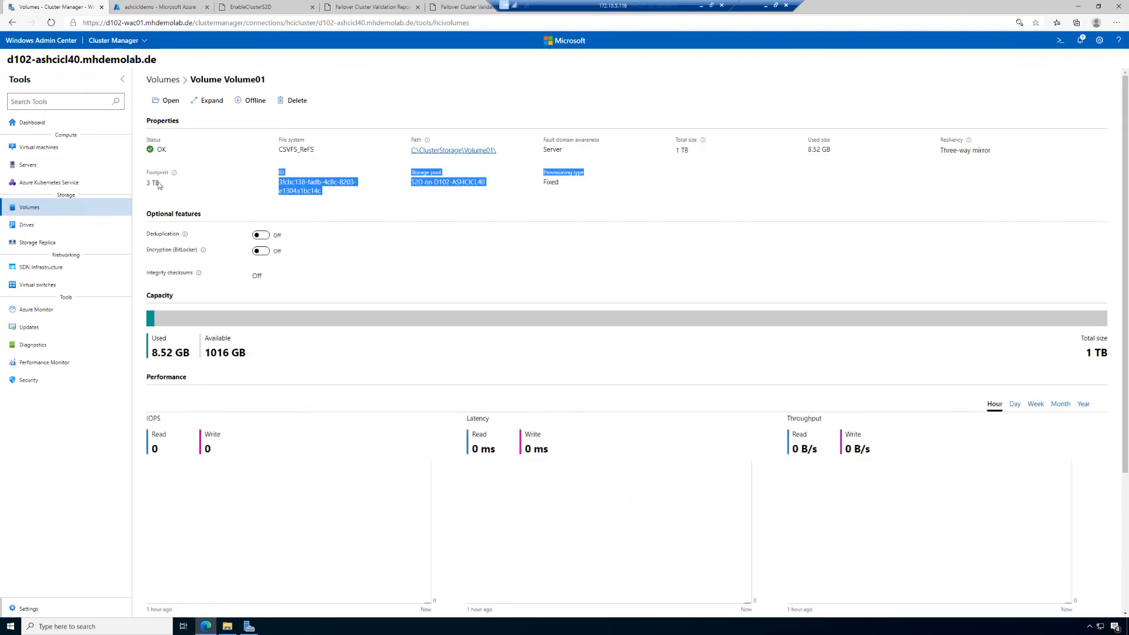
{"action": "left_click", "coordinate": [145, 185]}
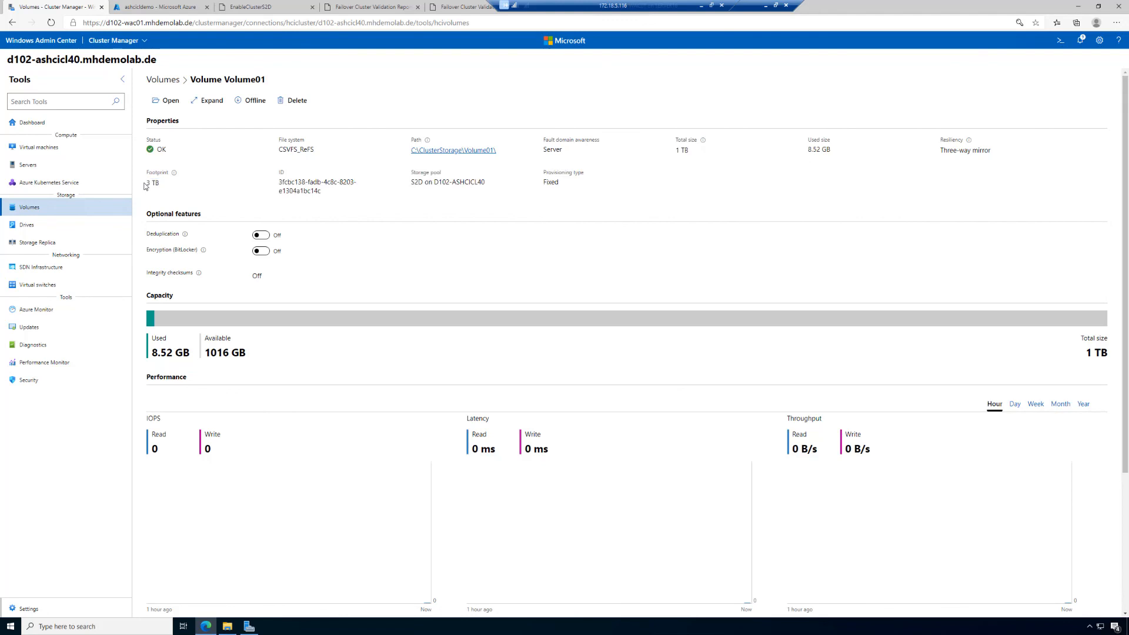
{"action": "left_click", "coordinate": [164, 83]}
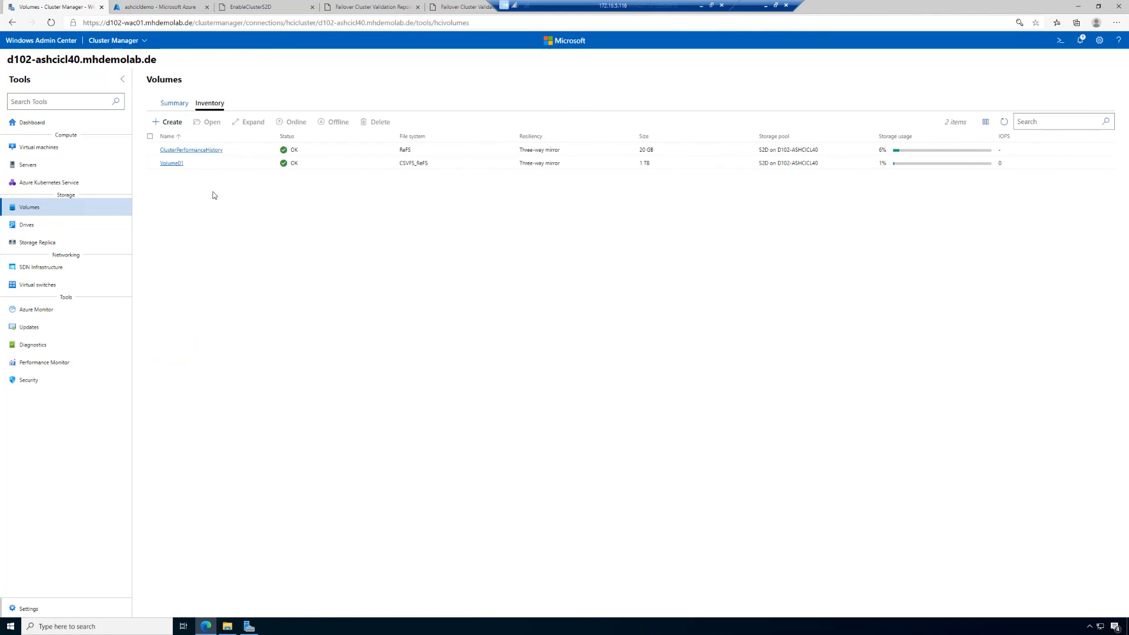
Refresh the volume inventory and examine the footprint and the storage tiers of Volume02
{"action": "left_click", "coordinate": [1080, 40]}
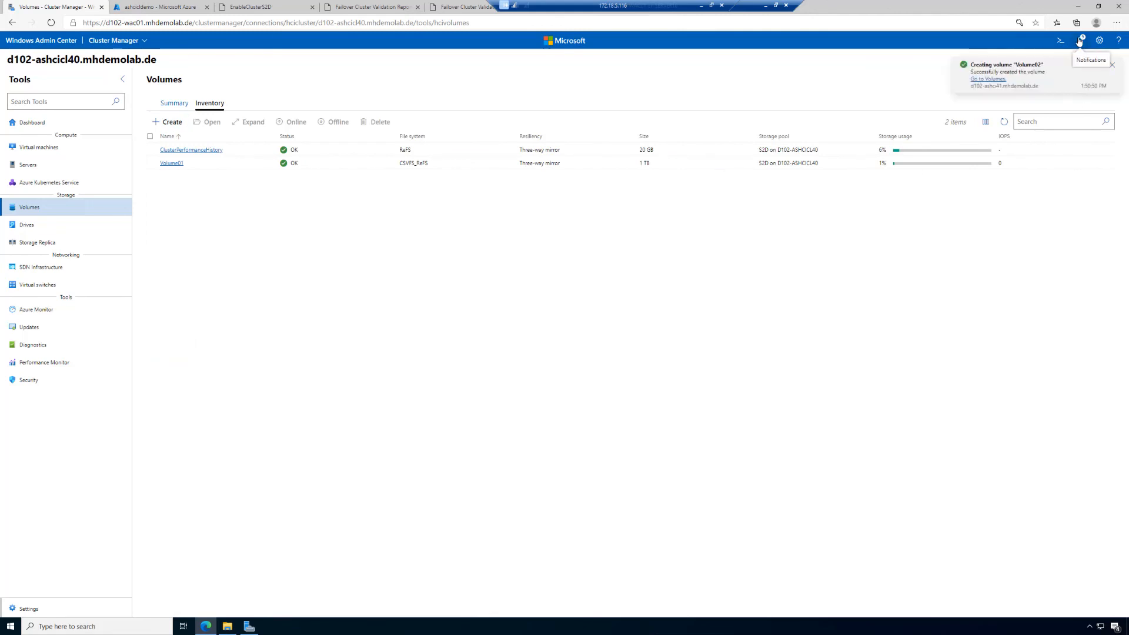
{"action": "left_click", "coordinate": [820, 77]}
{"action": "left_click", "coordinate": [1004, 121]}
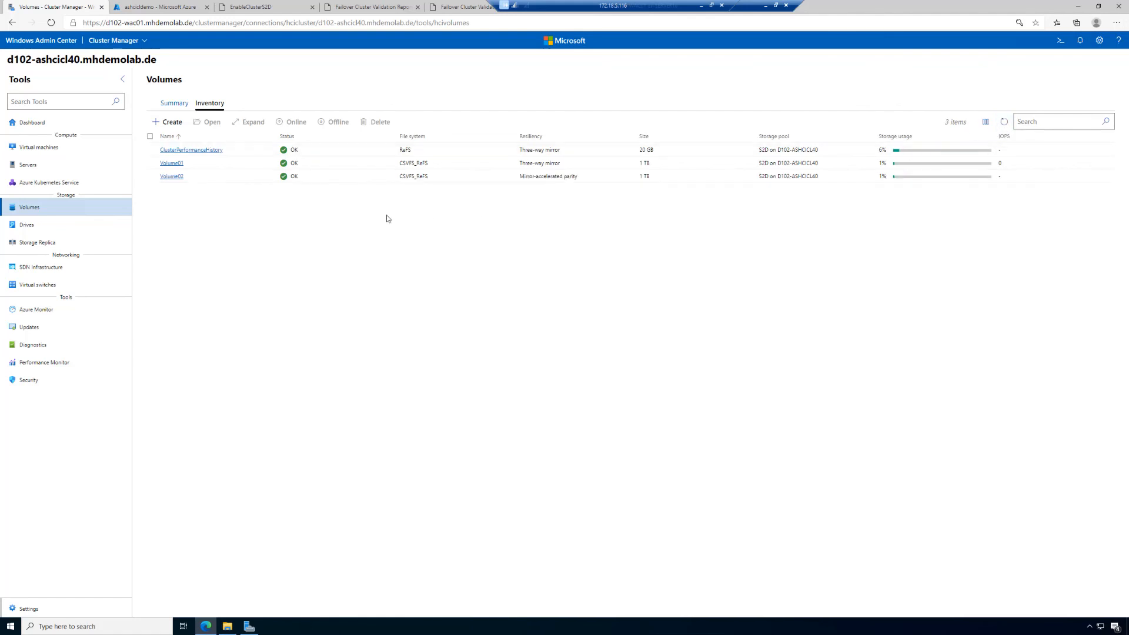
{"action": "left_click", "coordinate": [172, 177]}
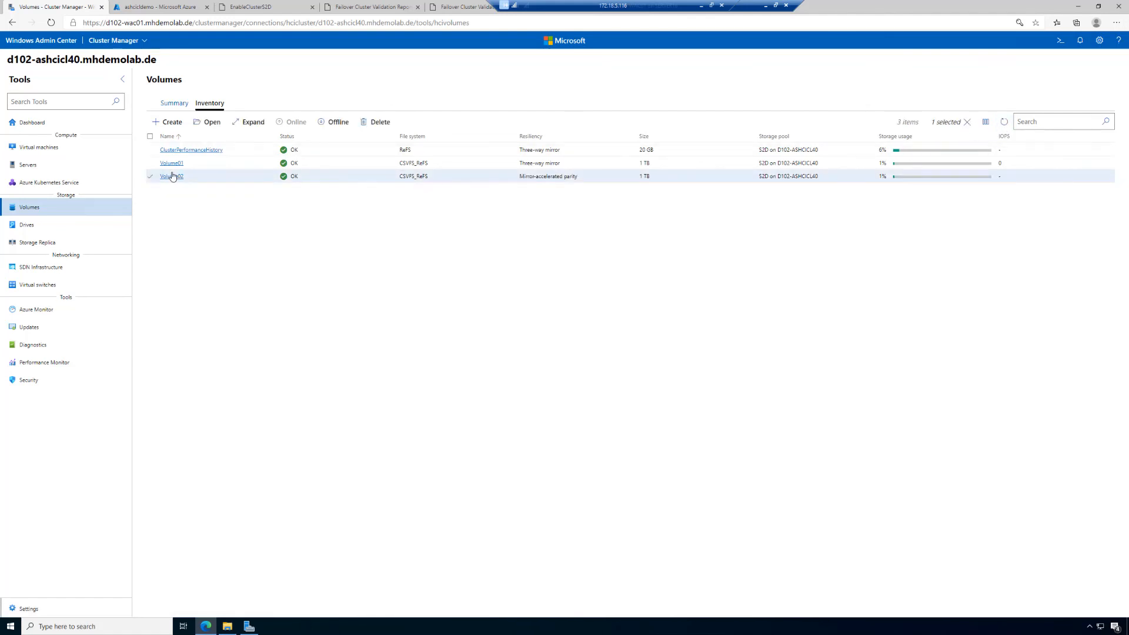
{"action": "left_click", "coordinate": [172, 177]}
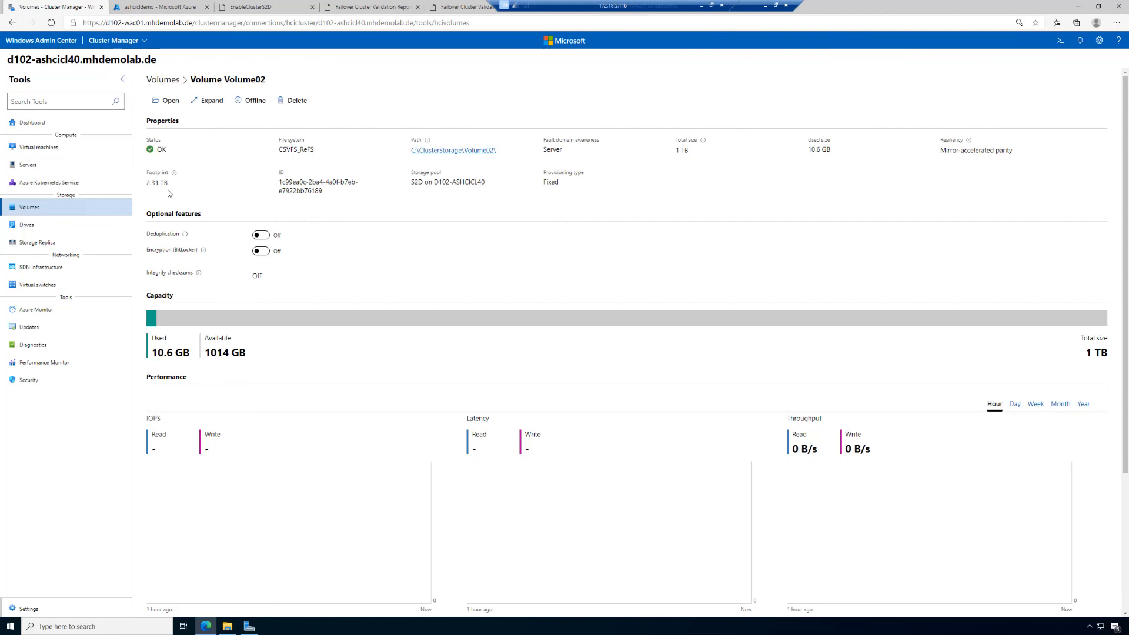
{"action": "scroll", "coordinate": [384, 303], "scroll_direction": "down", "scroll_amount": 3}
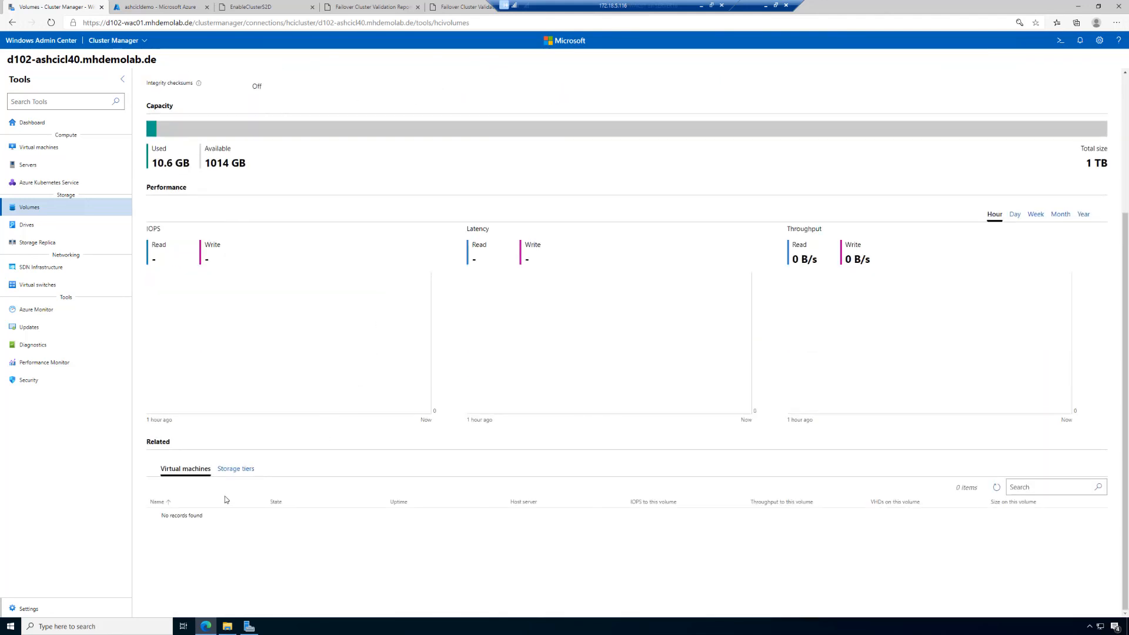
{"action": "left_click", "coordinate": [237, 474]}
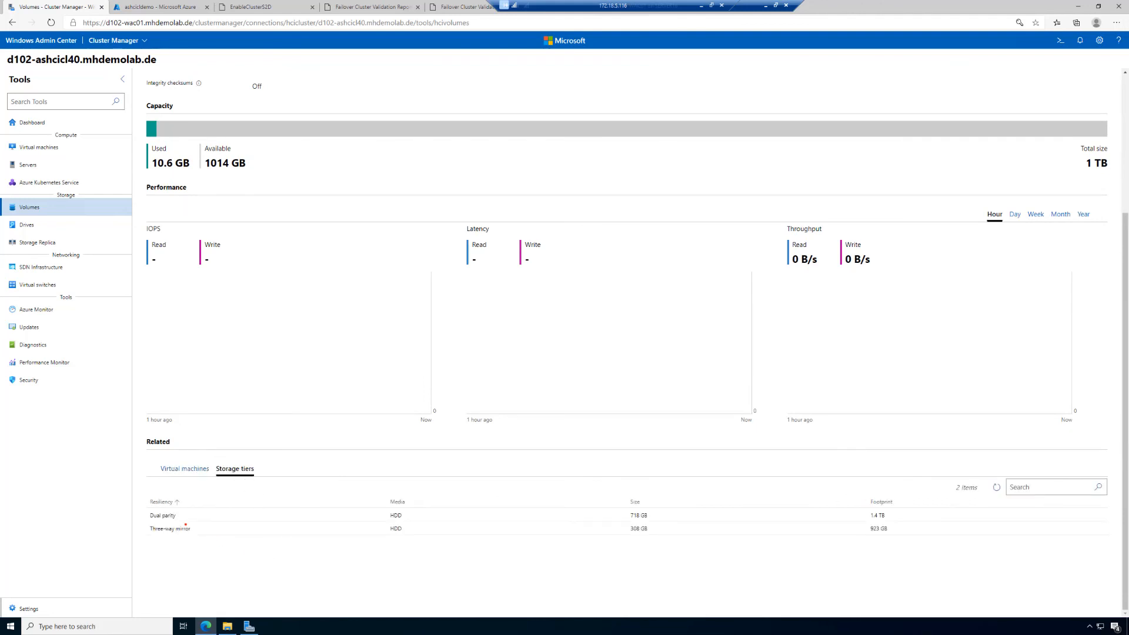
{"action": "mouse_move", "coordinate": [145, 521]}
{"action": "left_mouse_down"}
{"action": "mouse_move", "coordinate": [341, 546]}
{"action": "mouse_move", "coordinate": [916, 534]}
{"action": "left_mouse_up"}
Check the pool's capacity summary again and compare the storage usage of all drives sorted by server
{"action": "left_click", "coordinate": [36, 227]}
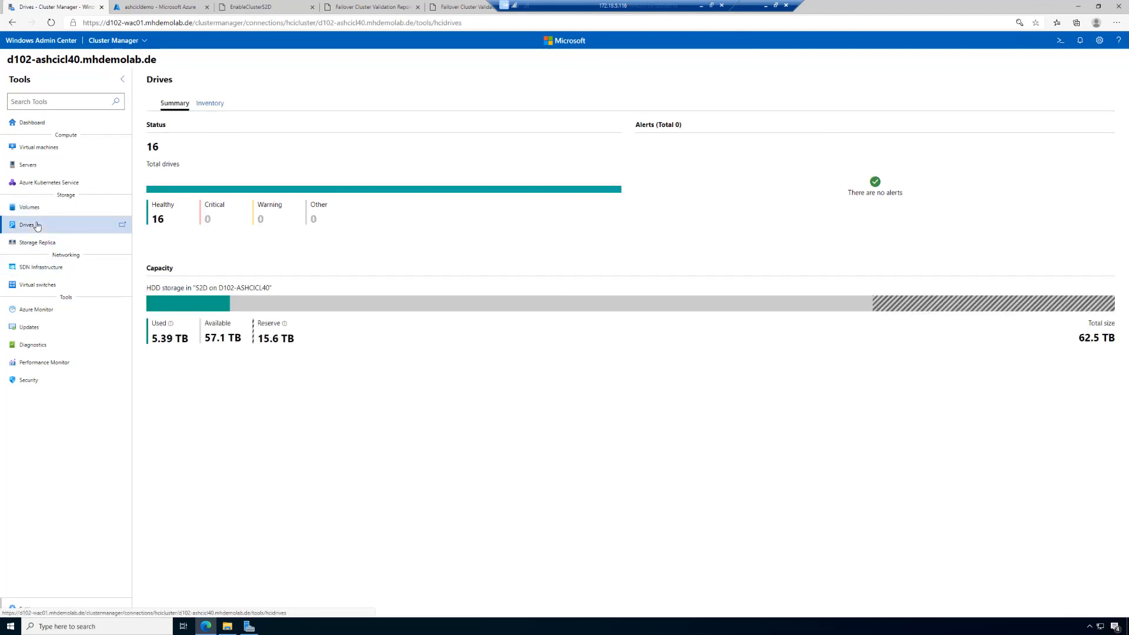
{"action": "left_click", "coordinate": [212, 103]}
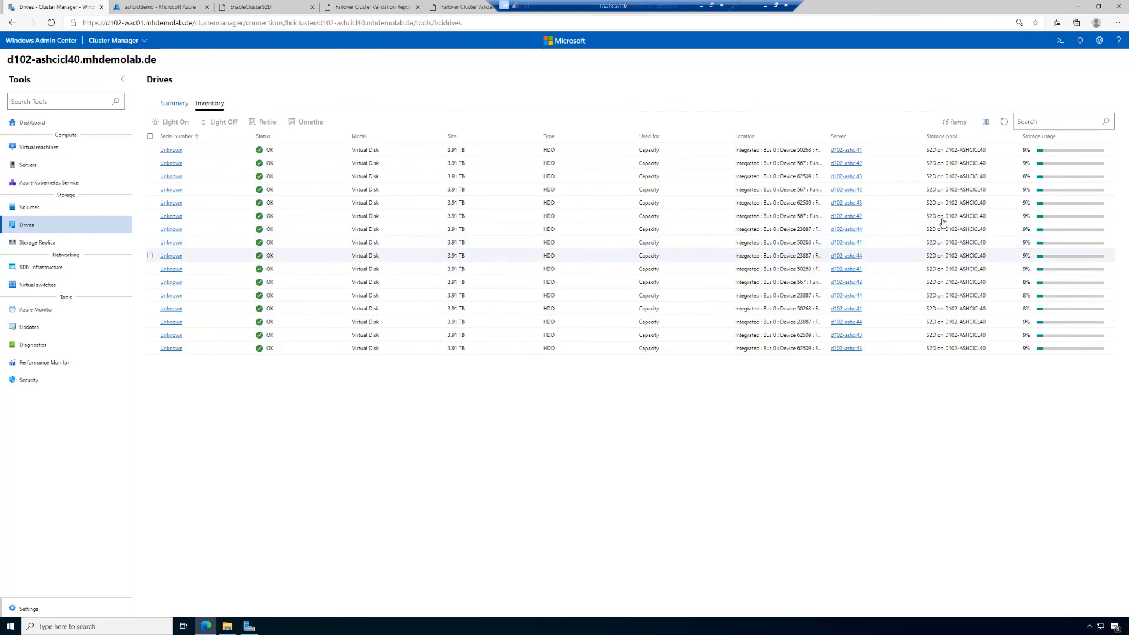
{"action": "left_click", "coordinate": [839, 140]}
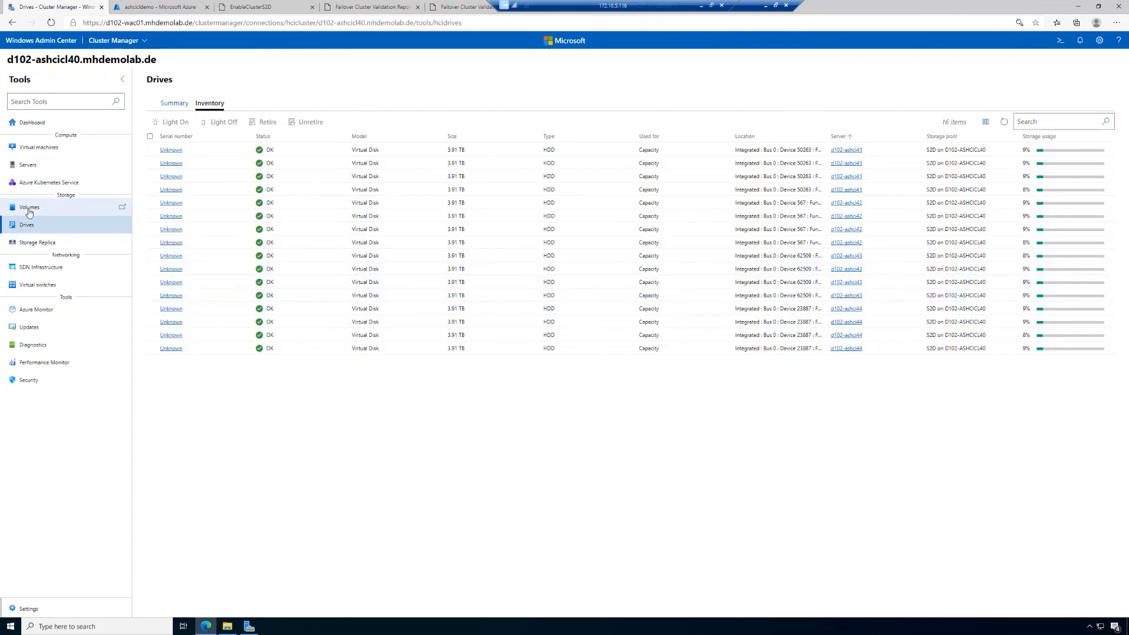
Expand the three-way mirror volume Volume01 to 4 TB
{"action": "left_click", "coordinate": [29, 209]}
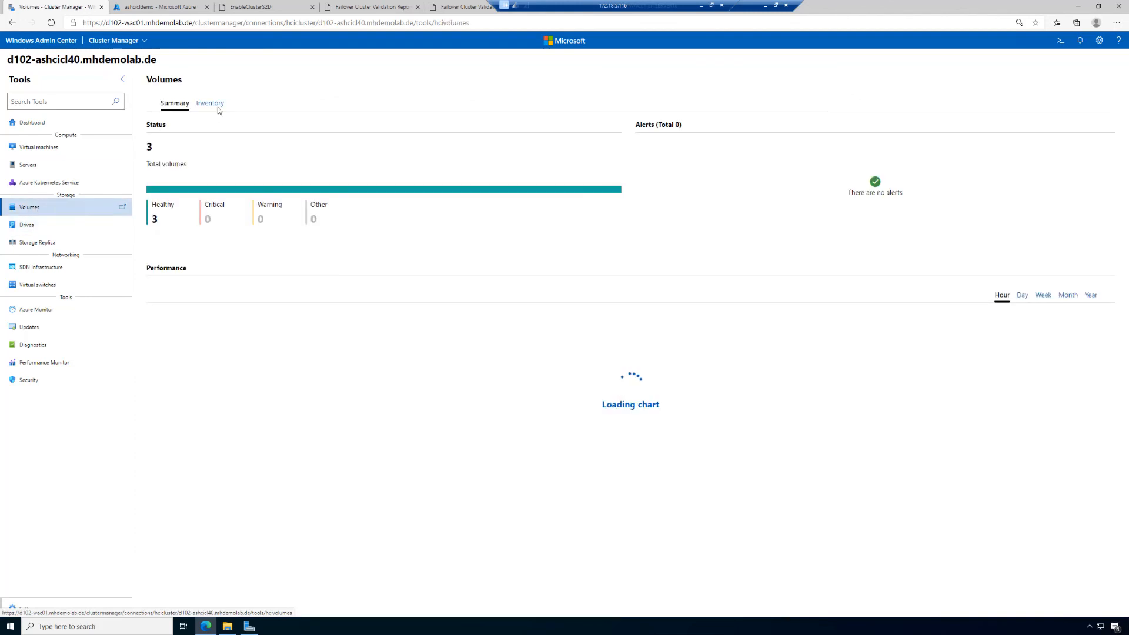
{"action": "left_click", "coordinate": [218, 108]}
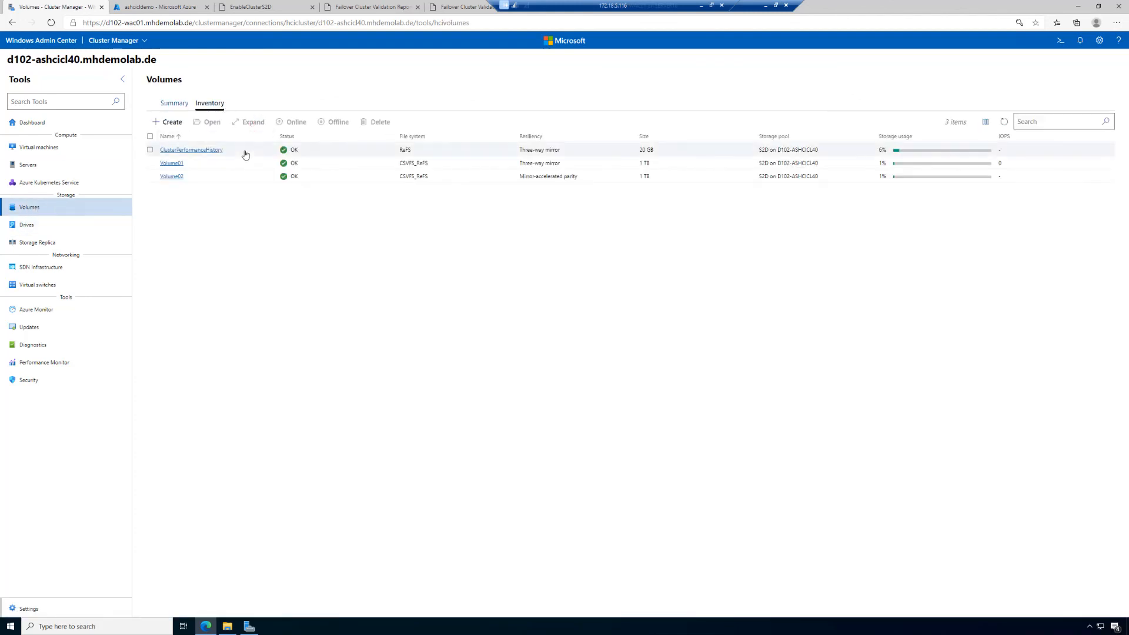
{"action": "left_click", "coordinate": [171, 163]}
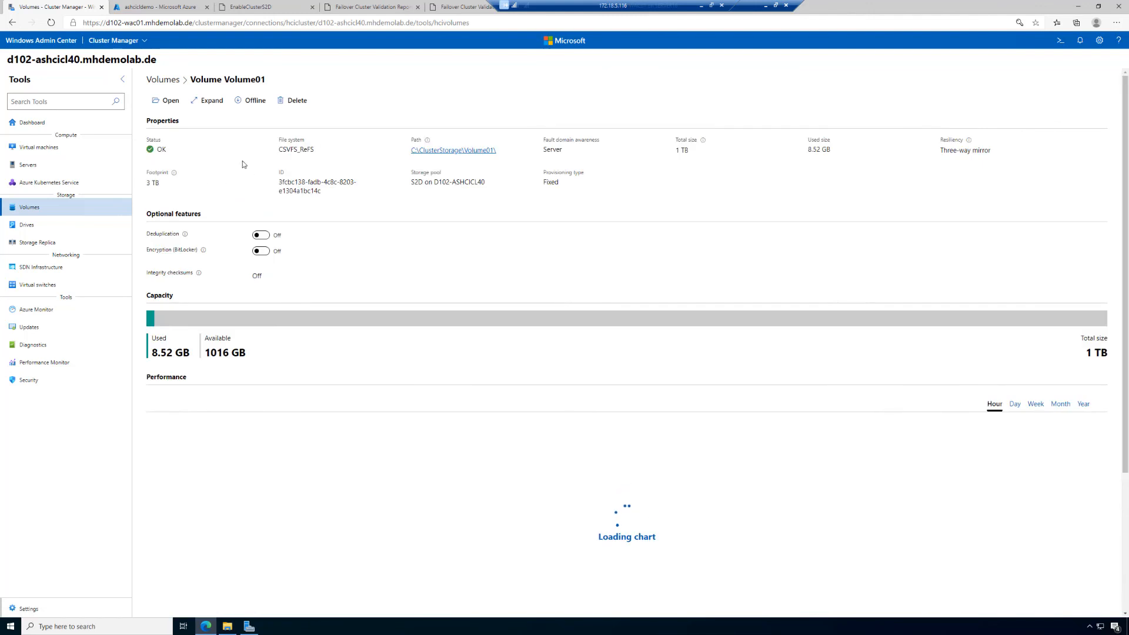
{"action": "left_click", "coordinate": [210, 100]}
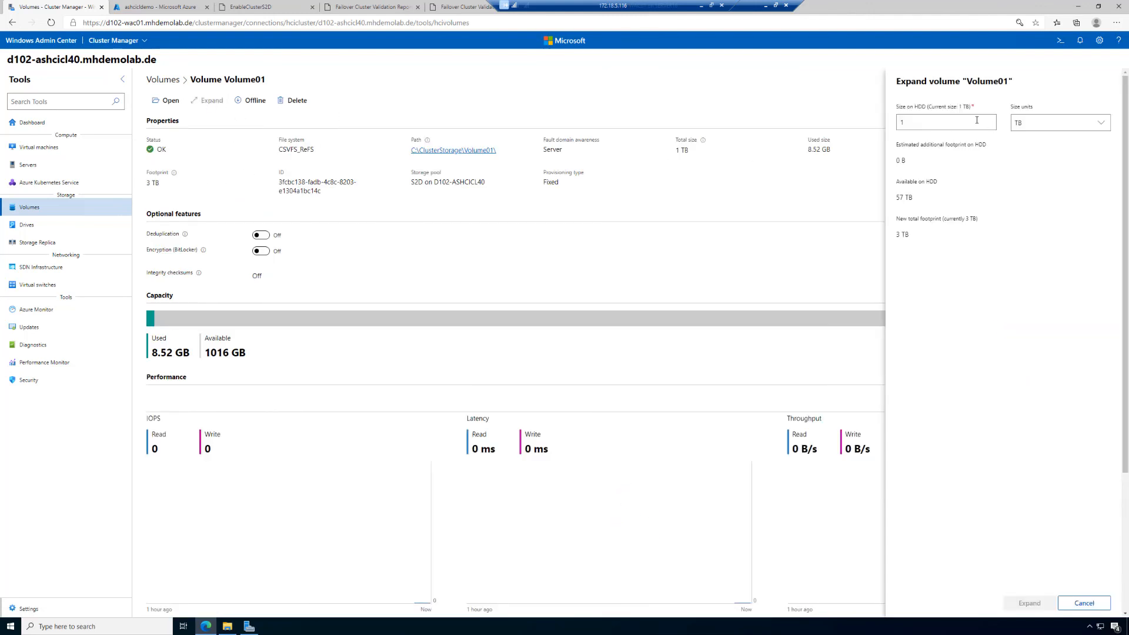
{"action": "left_click_drag", "start_coordinate": [958, 120], "coordinate": [875, 117]}
{"action": "type", "text": "4"}
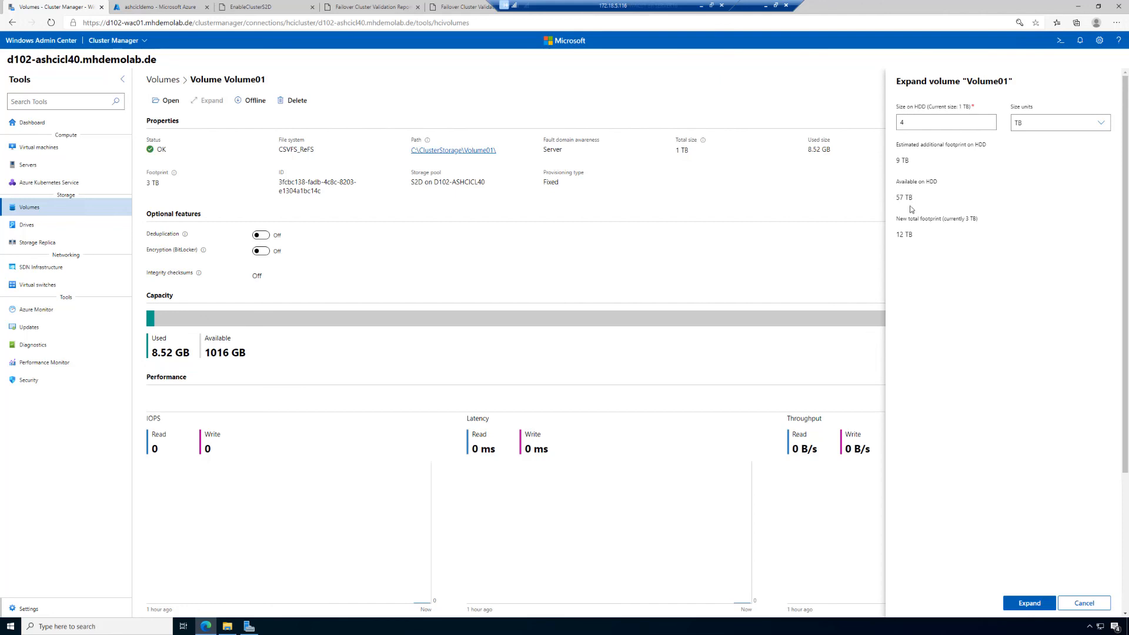
{"action": "left_click", "coordinate": [1029, 602]}
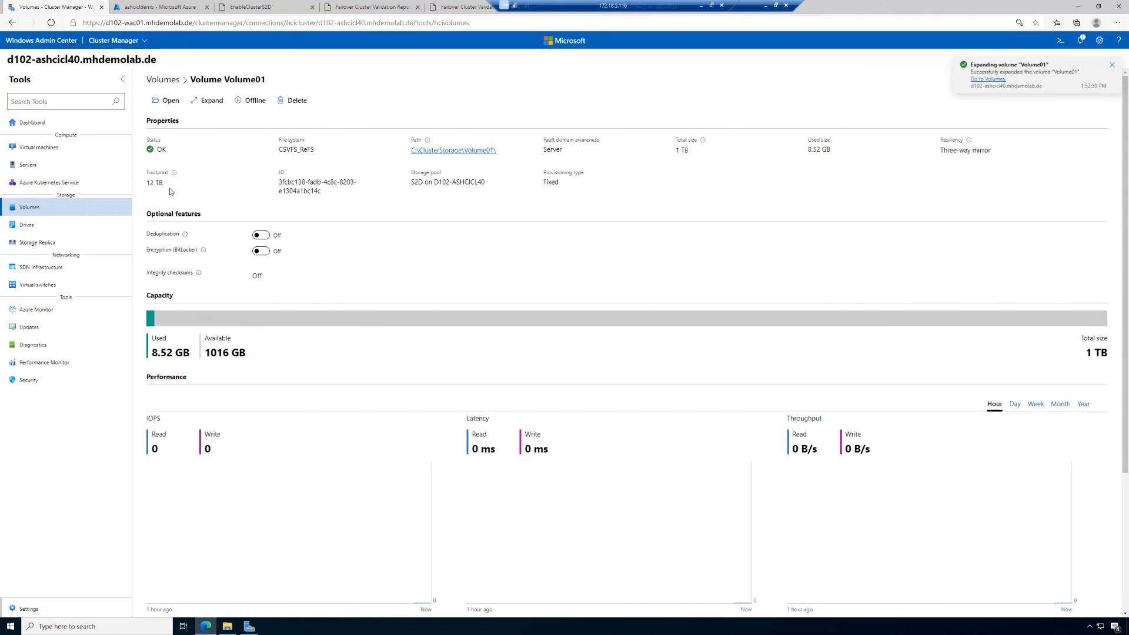
Expand the mirror-accelerated parity volume Volume02 to 4 TB and return to the volume inventory
{"action": "left_click", "coordinate": [159, 83]}
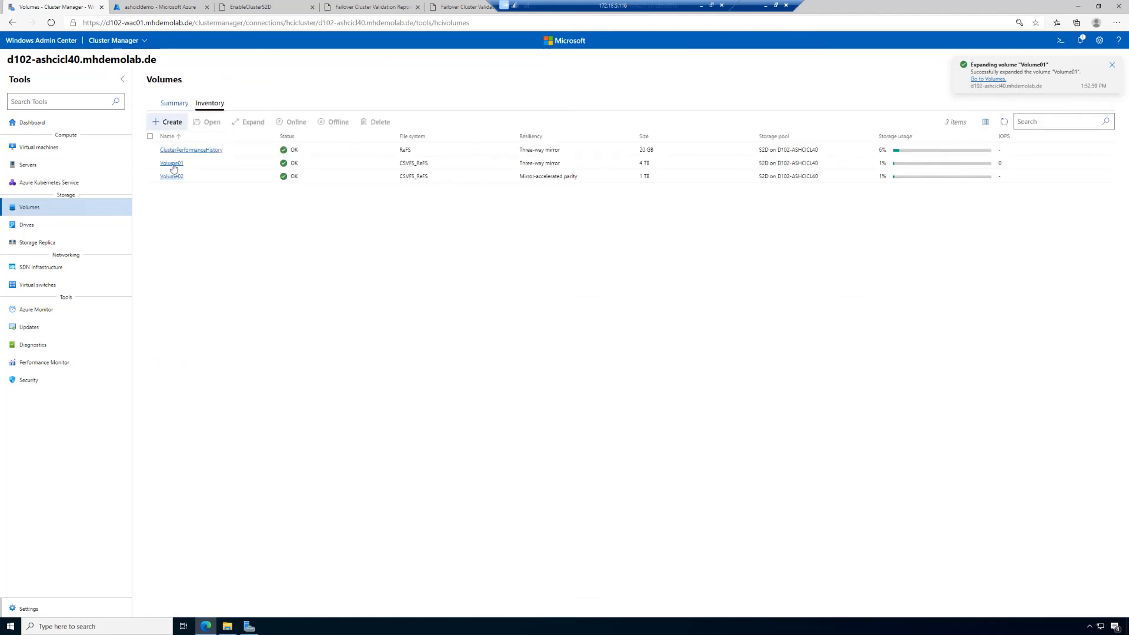
{"action": "left_click", "coordinate": [170, 177]}
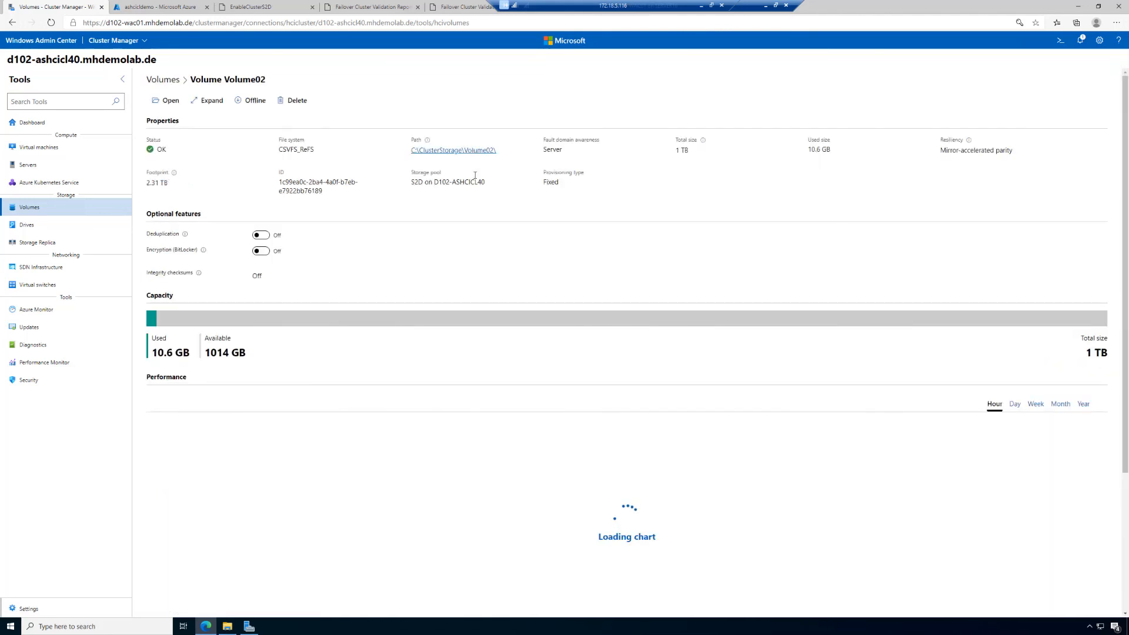
{"action": "left_click", "coordinate": [212, 101]}
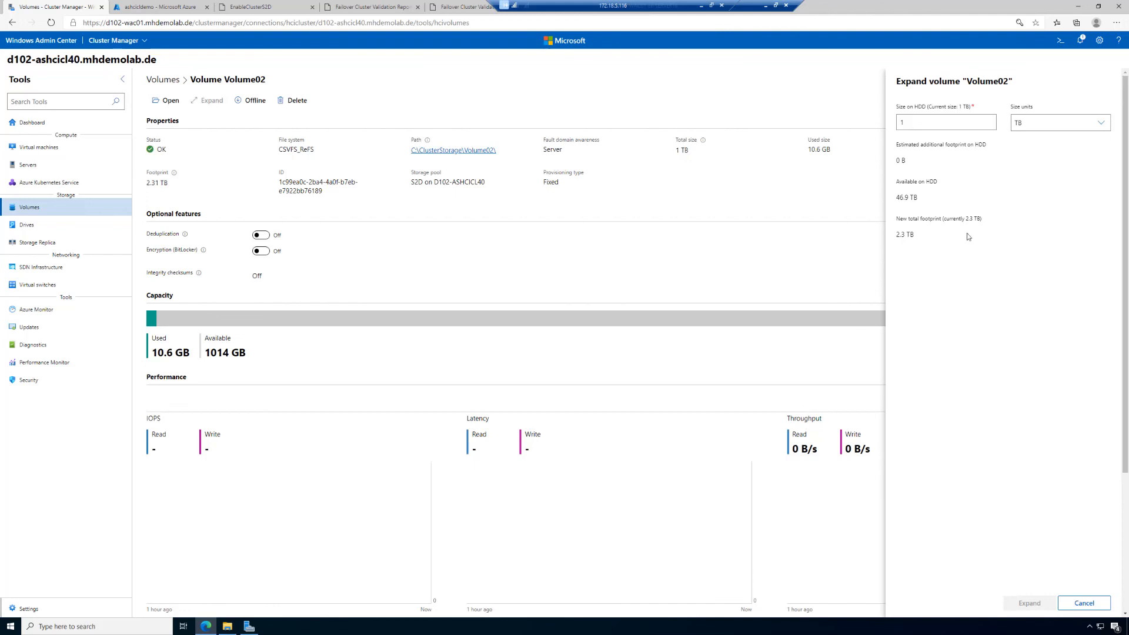
{"action": "double_click", "coordinate": [898, 121]}
{"action": "type", "text": "4"}
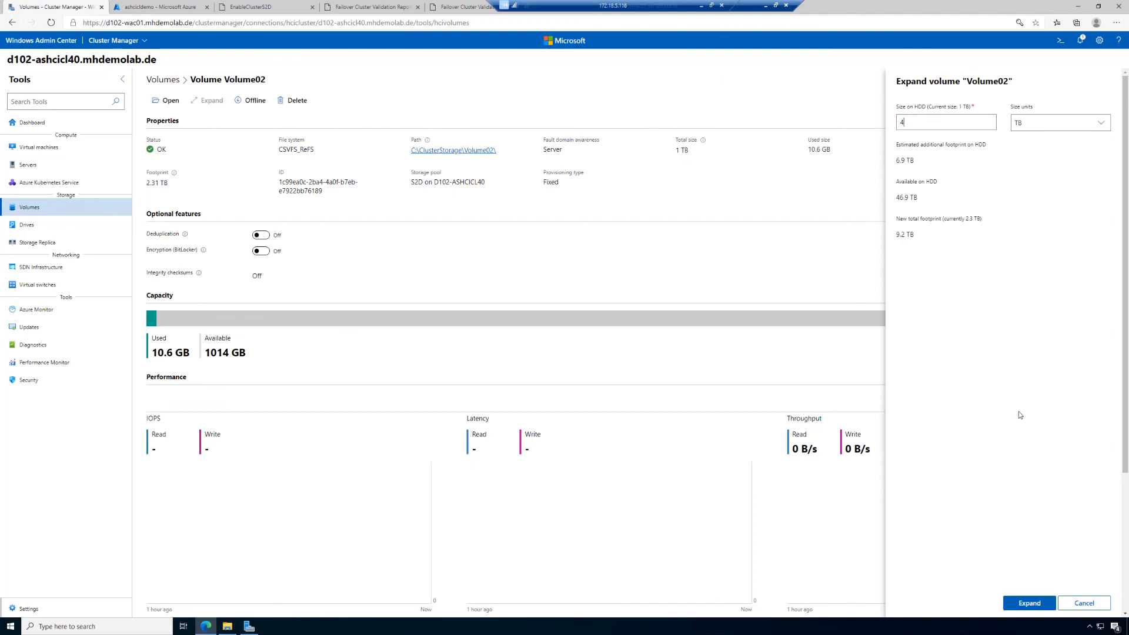
{"action": "left_click", "coordinate": [1030, 605]}
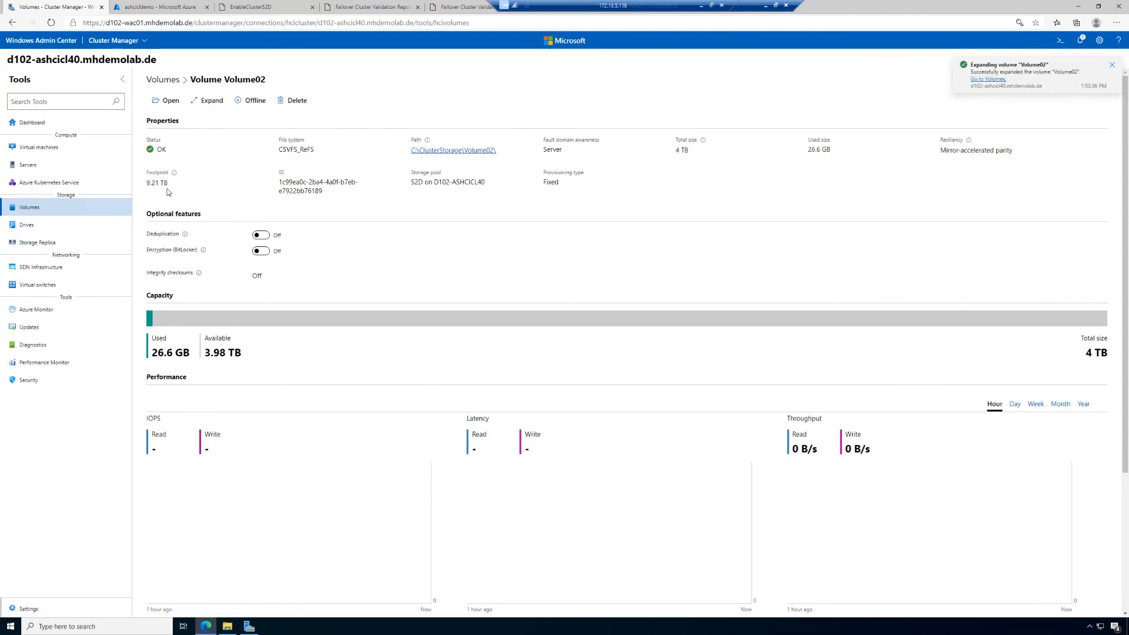
{"action": "left_click", "coordinate": [163, 80]}
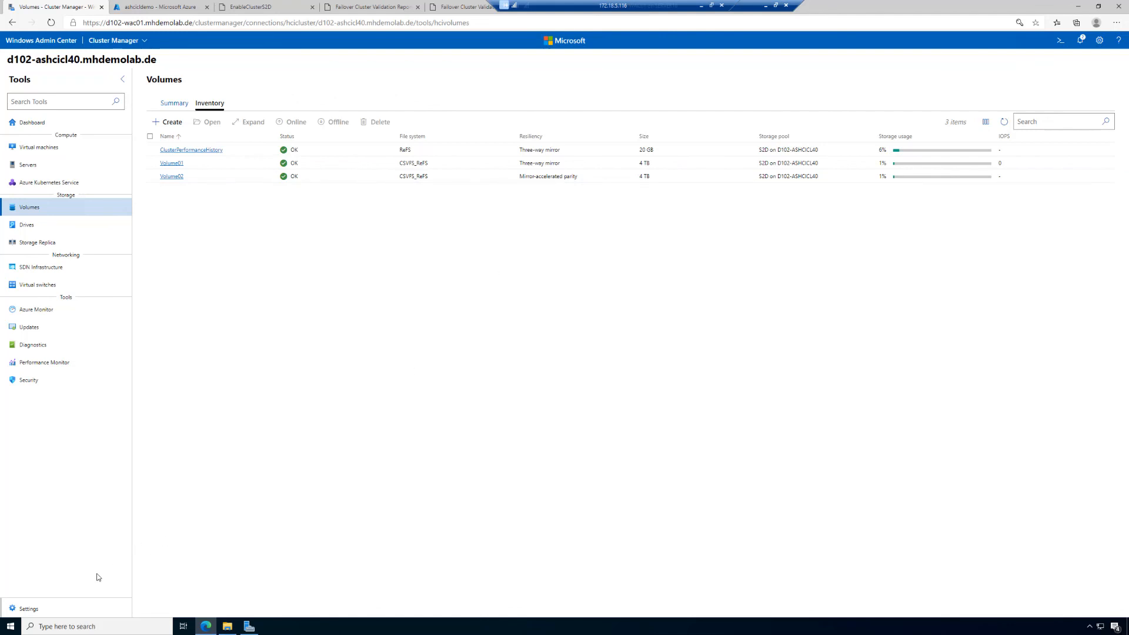
Create a VMs folder in C:\ClusterStorage\Volume01 and select it as the Hyper-V hosts' virtual hard disks path
{"action": "left_click", "coordinate": [30, 609]}
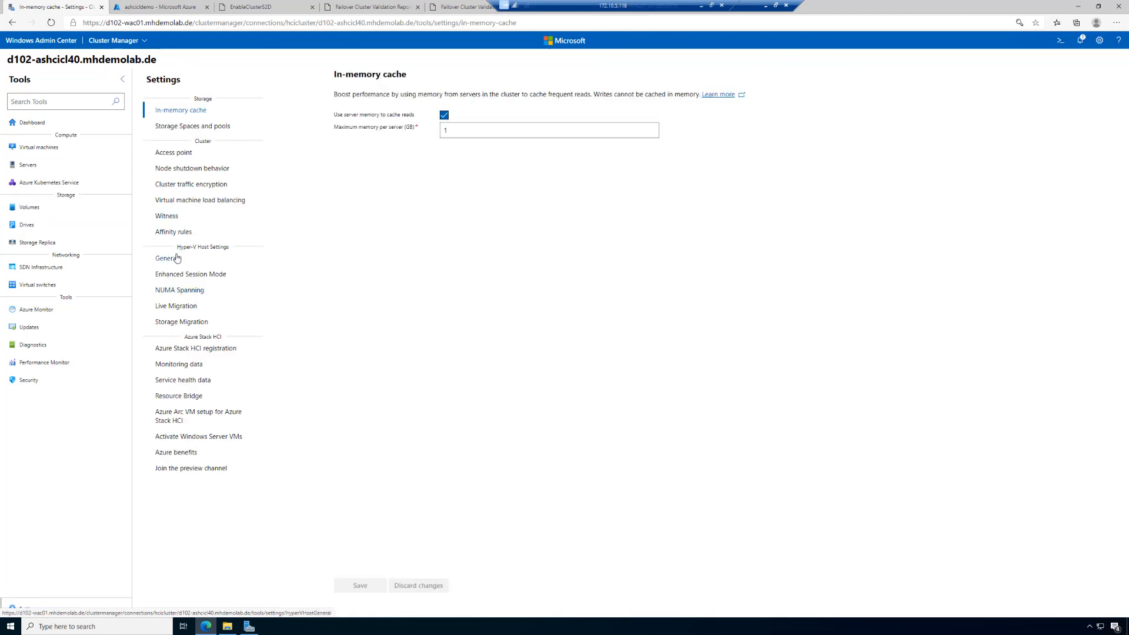
{"action": "left_click", "coordinate": [176, 258]}
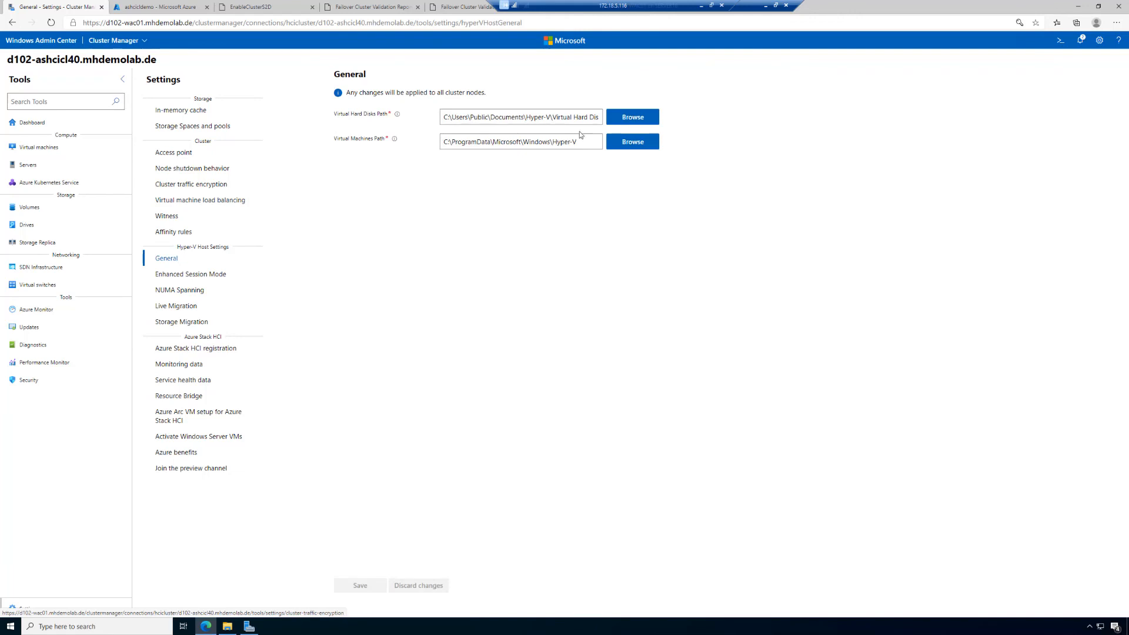
{"action": "left_click", "coordinate": [635, 122]}
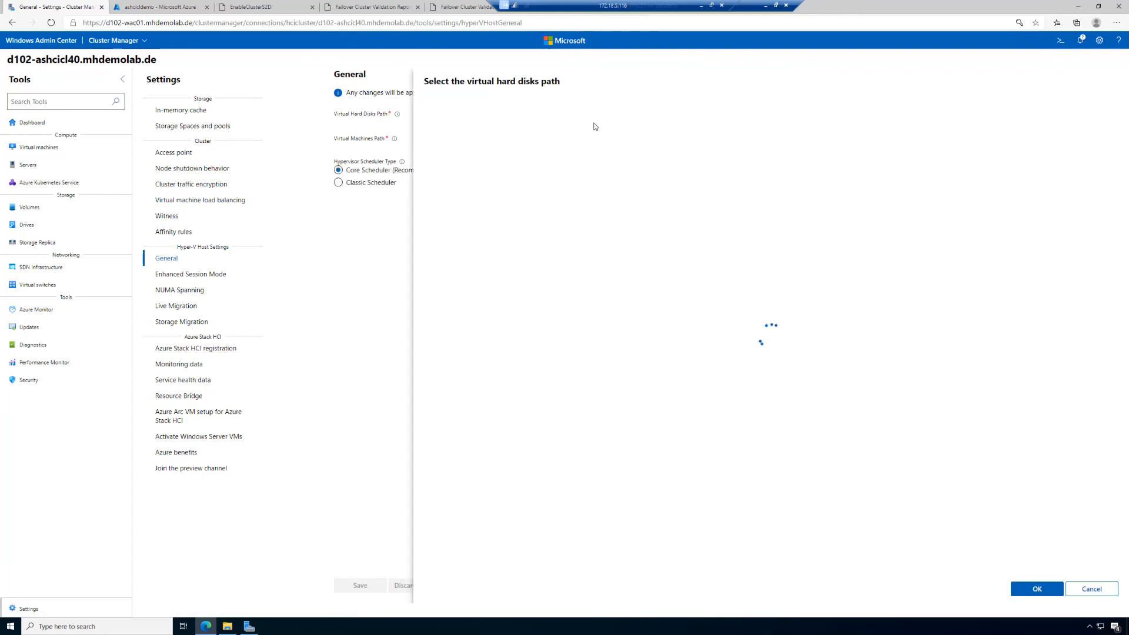
{"action": "left_click", "coordinate": [431, 105]}
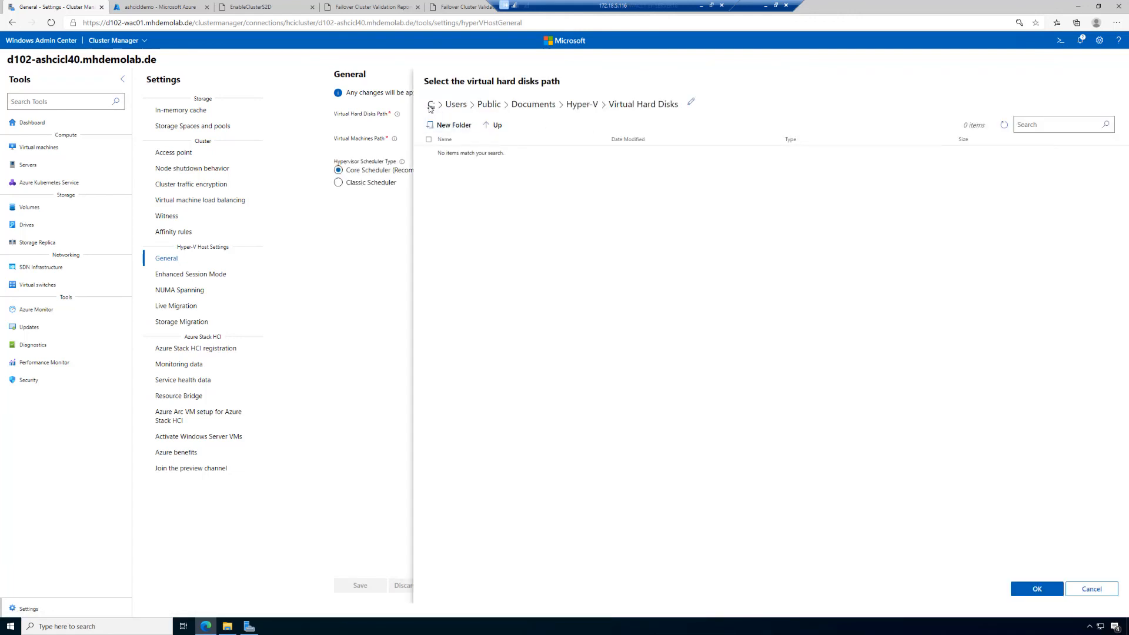
{"action": "double_click", "coordinate": [456, 155]}
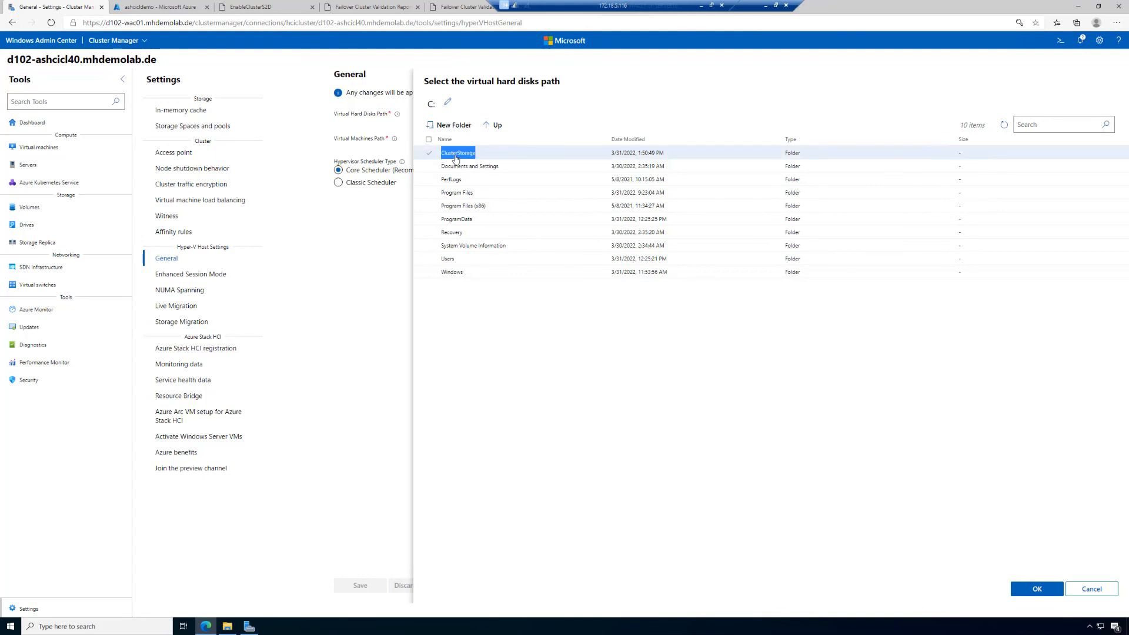
{"action": "double_click", "coordinate": [451, 156]}
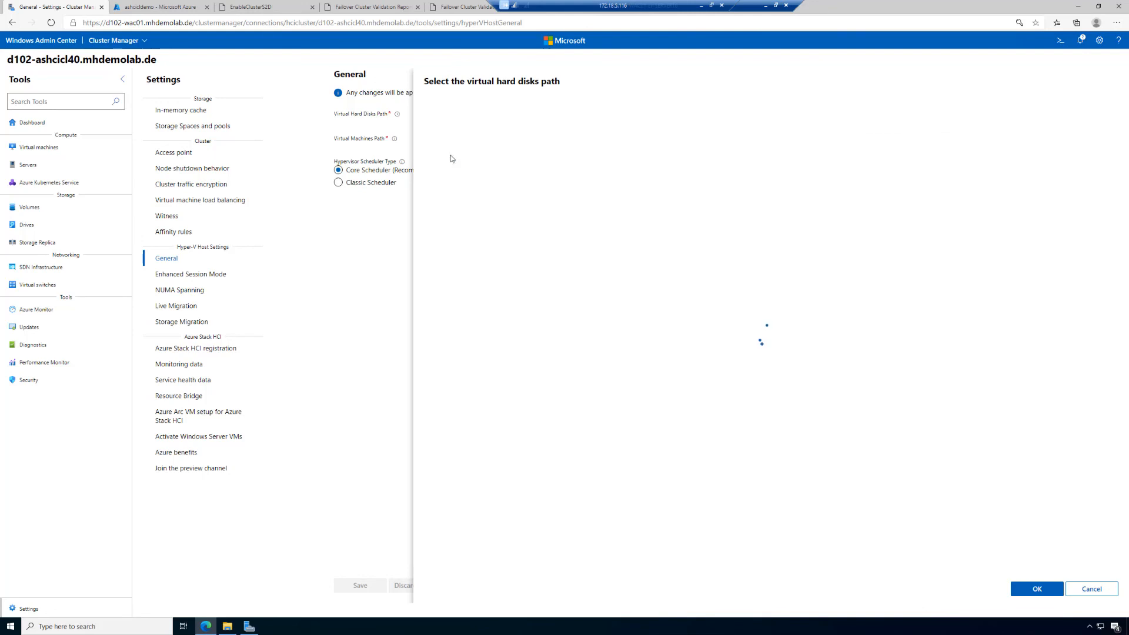
{"action": "left_click", "coordinate": [434, 126]}
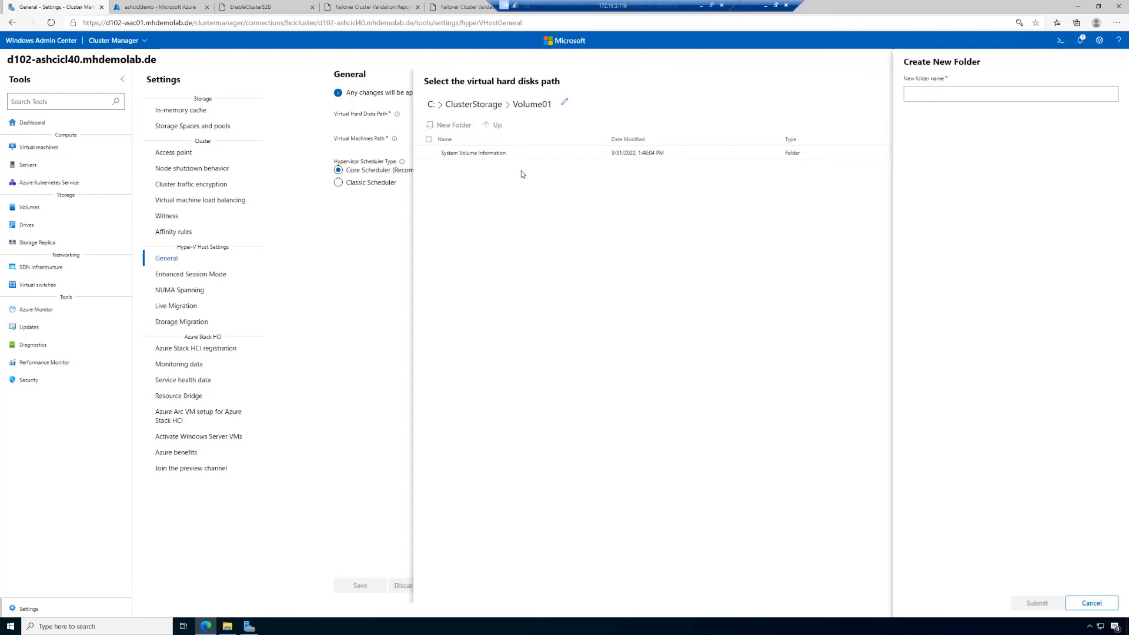
{"action": "type", "text": "VMs"}
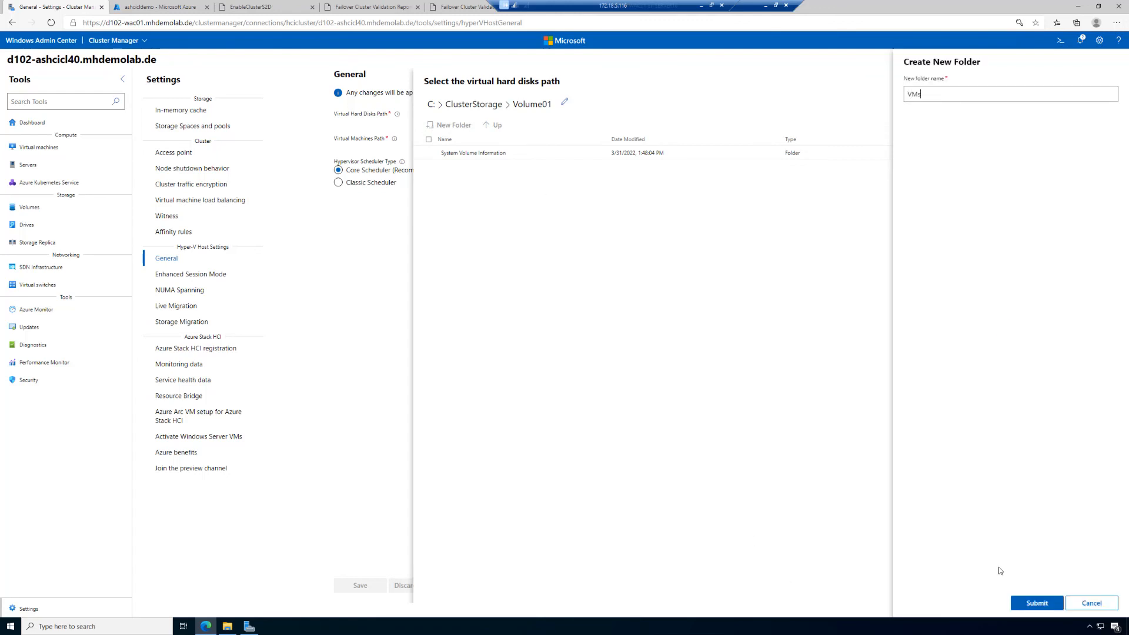
{"action": "left_click", "coordinate": [1037, 603]}
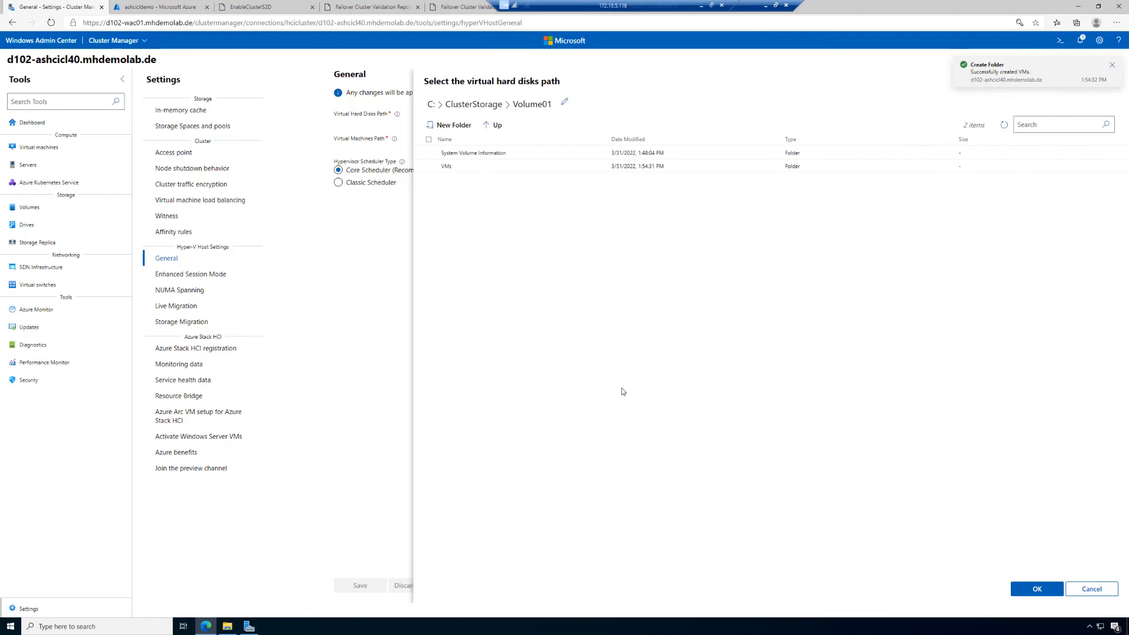
{"action": "left_click", "coordinate": [429, 166]}
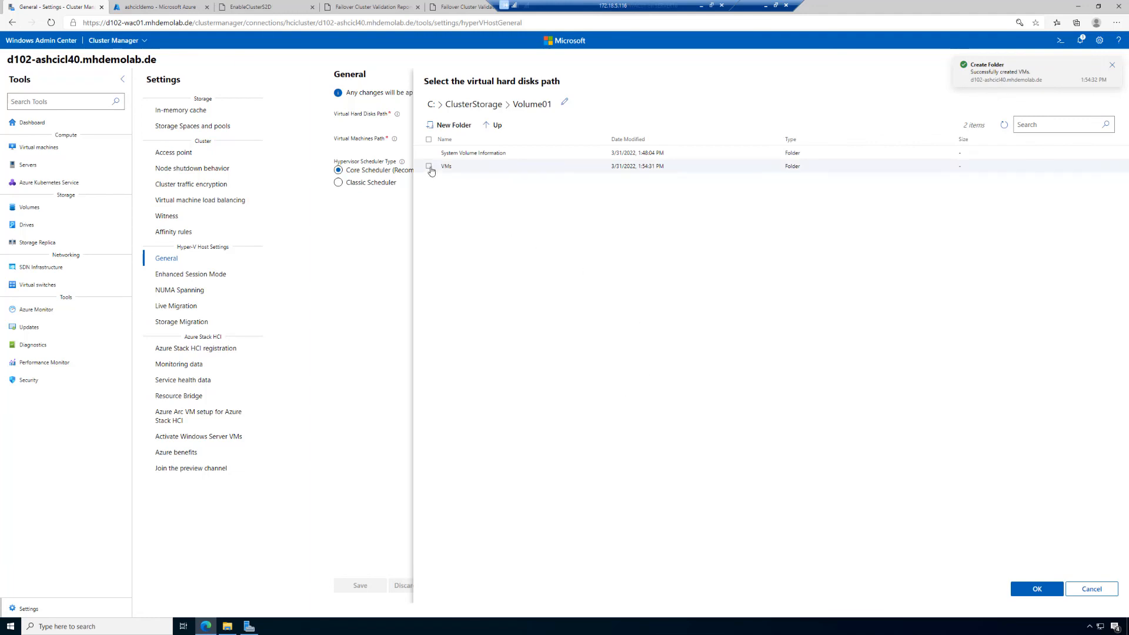
{"action": "left_click", "coordinate": [1035, 590]}
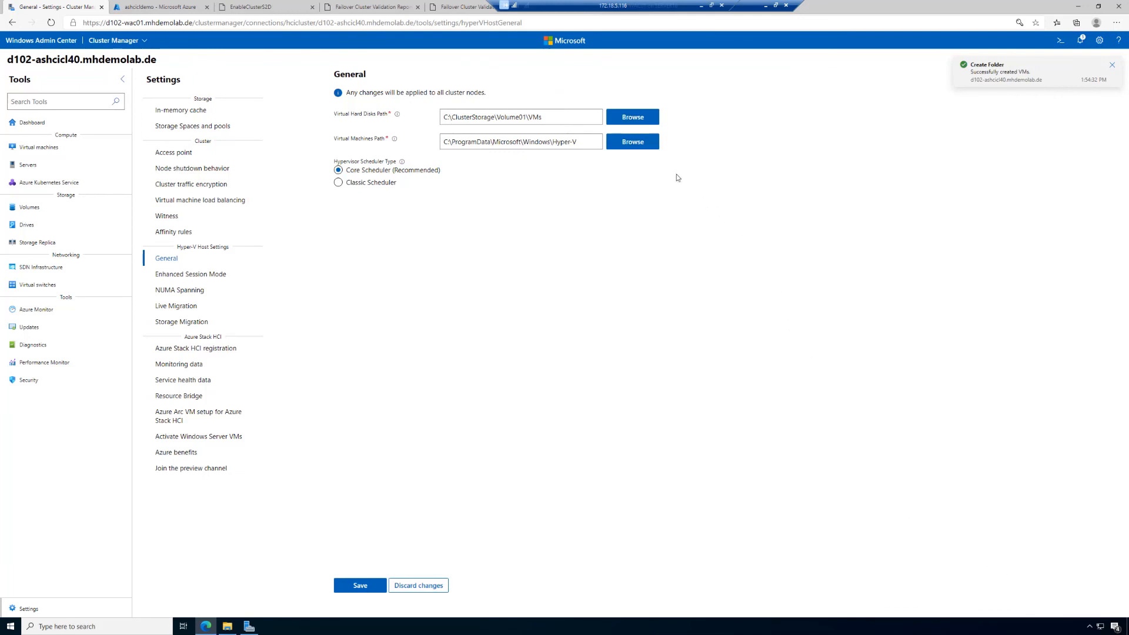
Set the Hyper-V virtual machines path to C:\ClusterStorage\Volume01\VMs and save the general host settings
{"action": "left_click", "coordinate": [640, 141]}
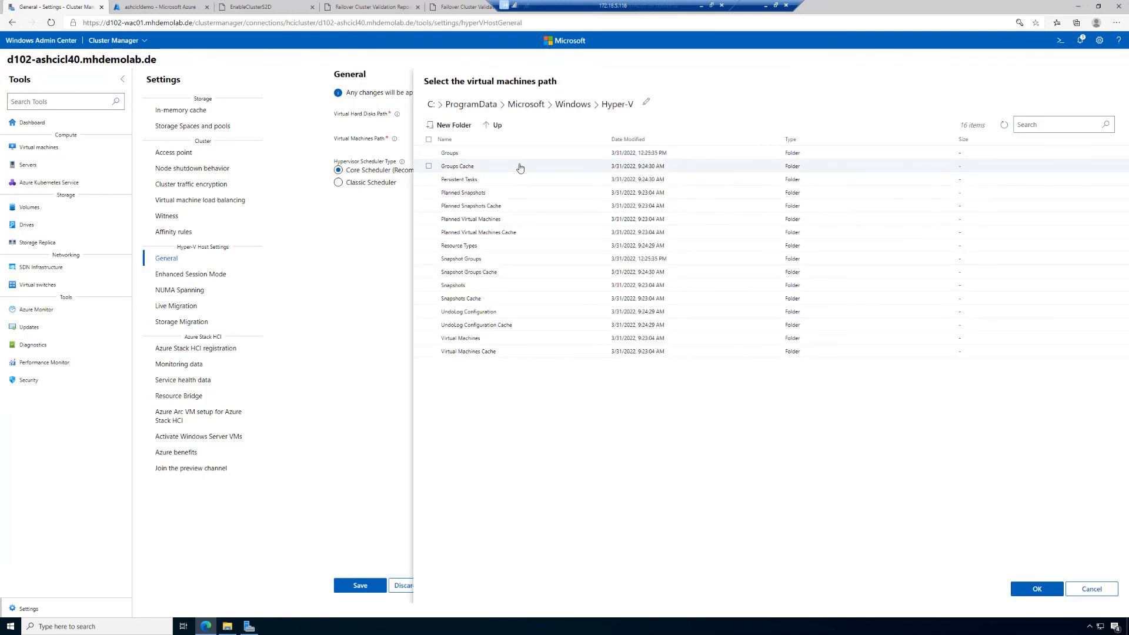
{"action": "left_click", "coordinate": [431, 104]}
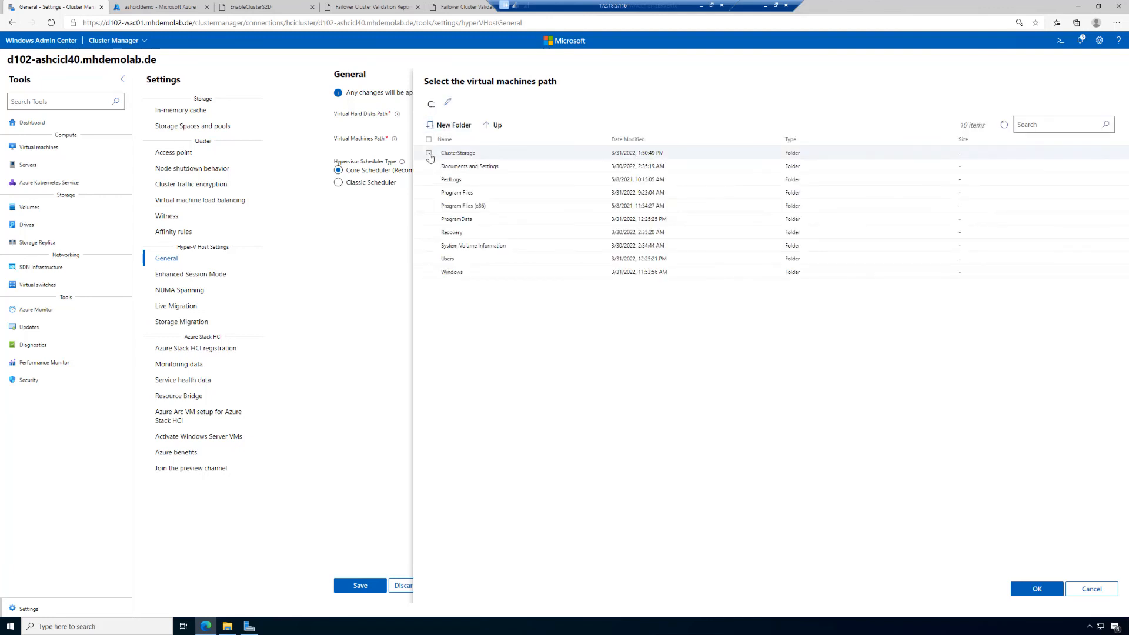
{"action": "left_click", "coordinate": [453, 154]}
{"action": "left_click", "coordinate": [452, 155]}
{"action": "left_click", "coordinate": [439, 164]}
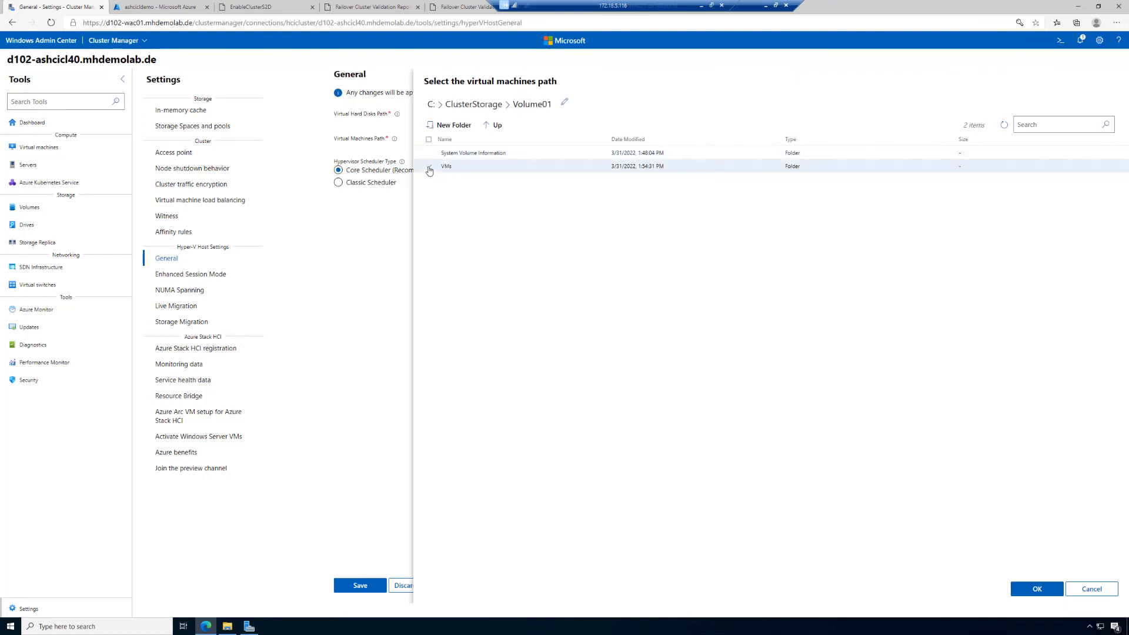
{"action": "left_click", "coordinate": [1040, 588]}
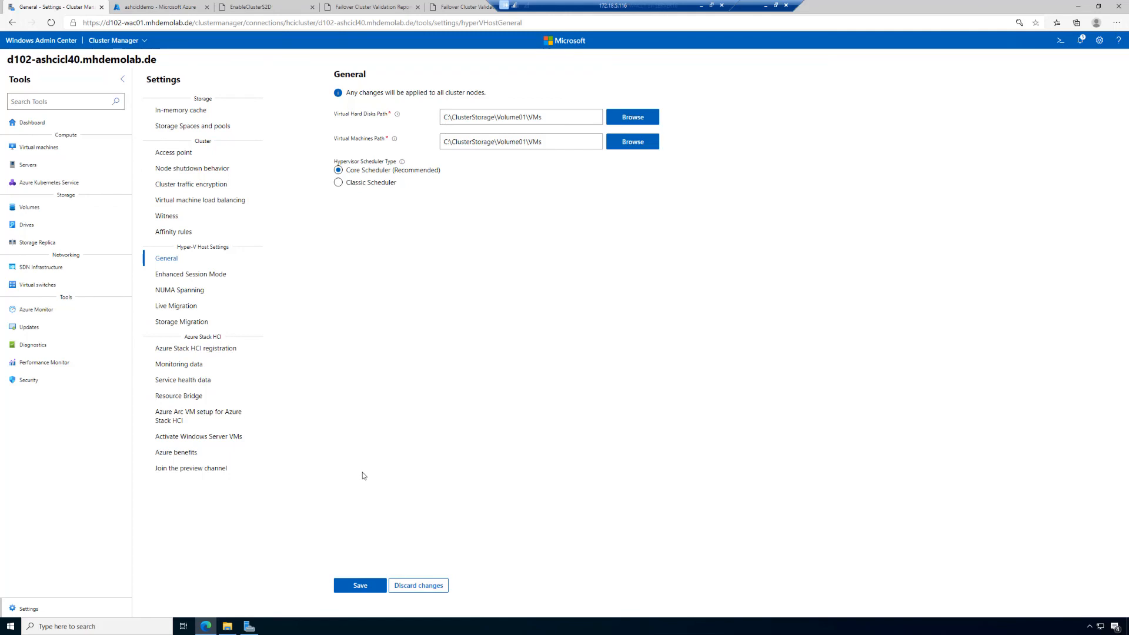
{"action": "left_click", "coordinate": [357, 585]}
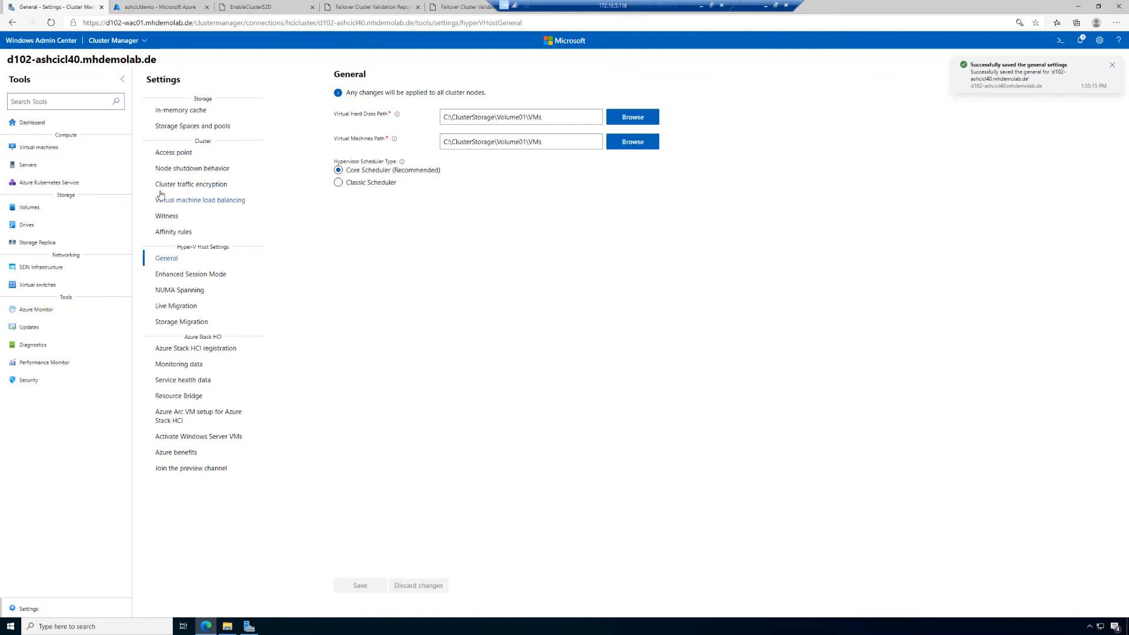
Open the inventory of the cluster's servers
{"action": "left_click", "coordinate": [14, 166]}
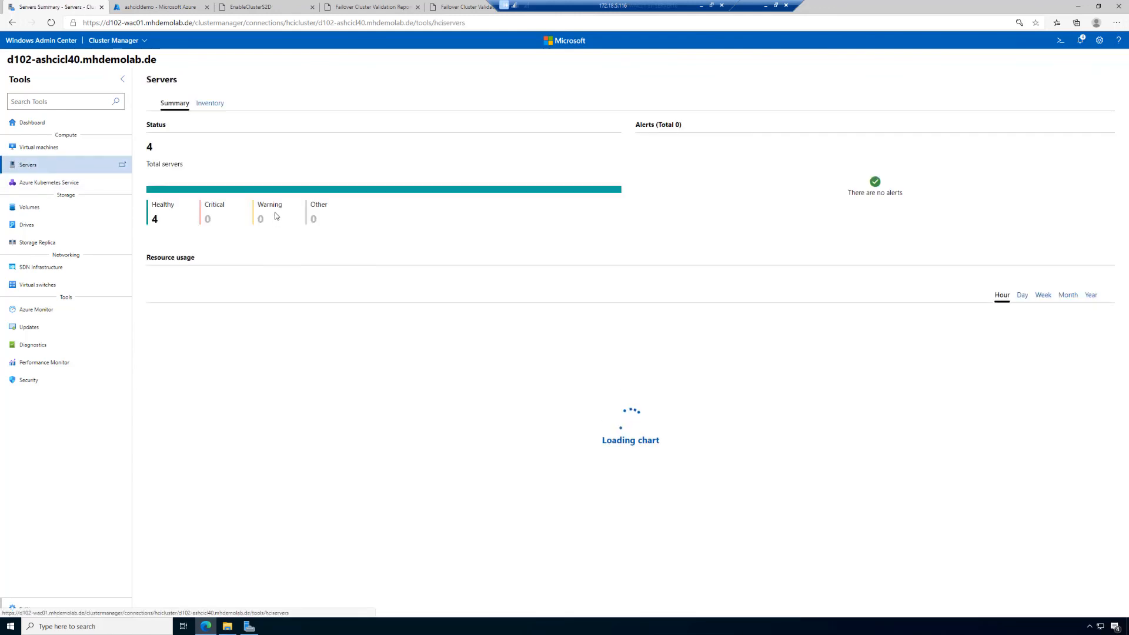
{"action": "left_click", "coordinate": [206, 103]}
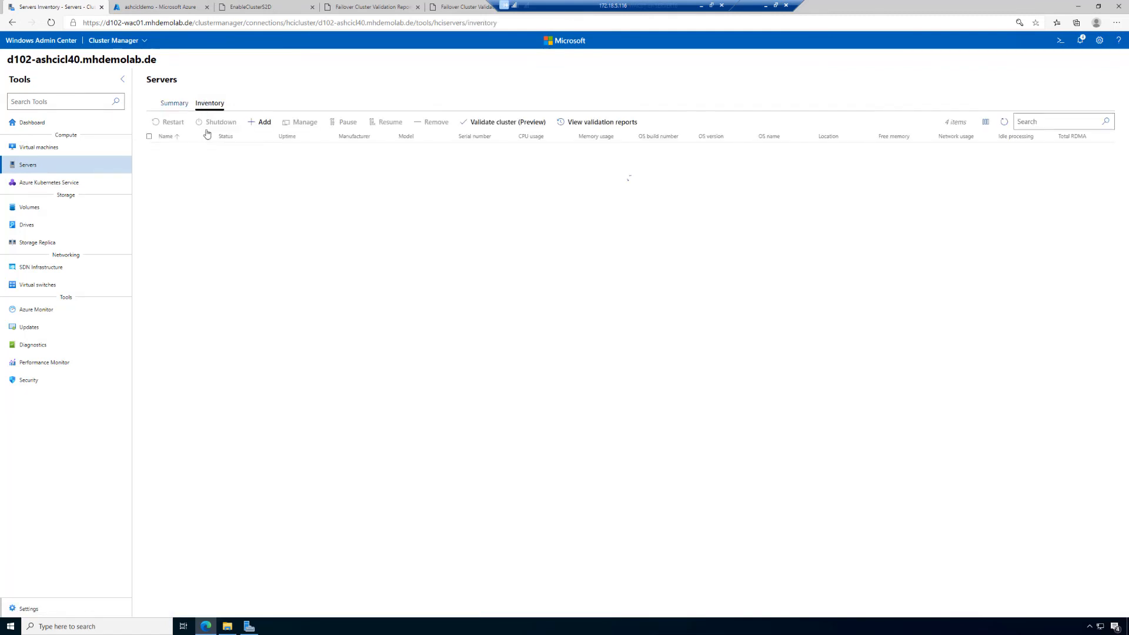